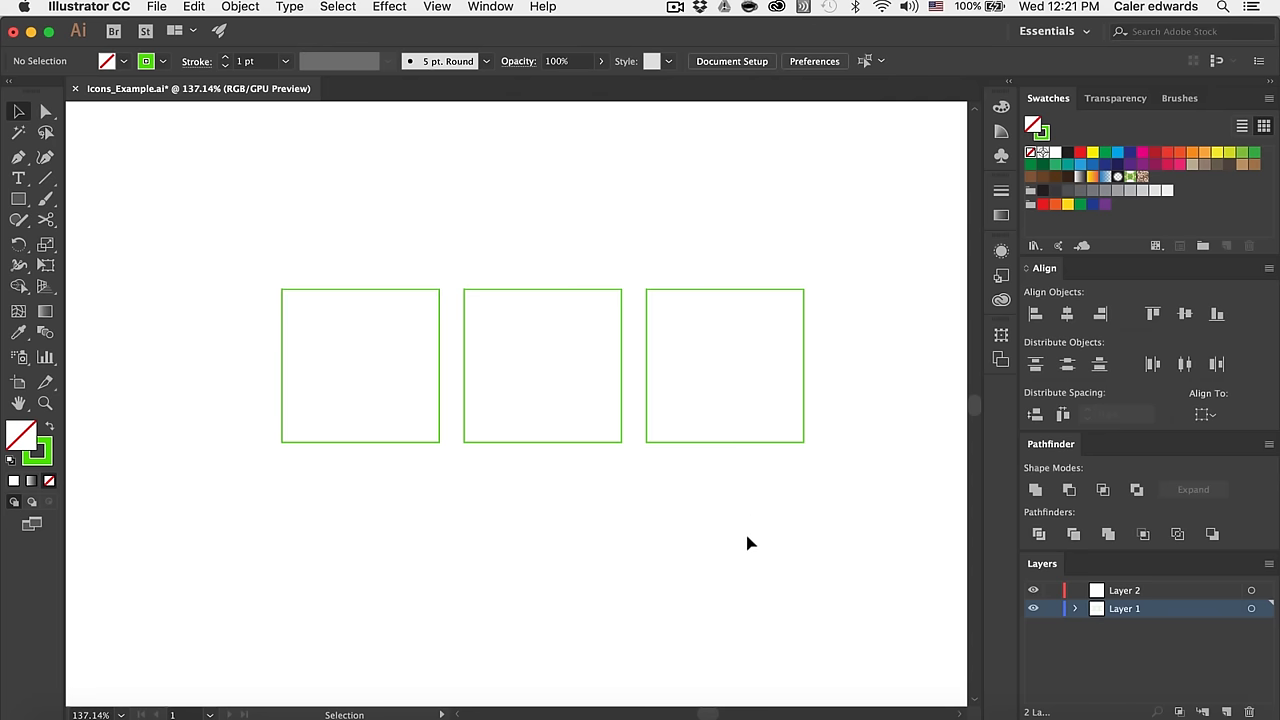
Step: Check the size of the left green square in its shape properties
scroll(488, 430, up, 5)
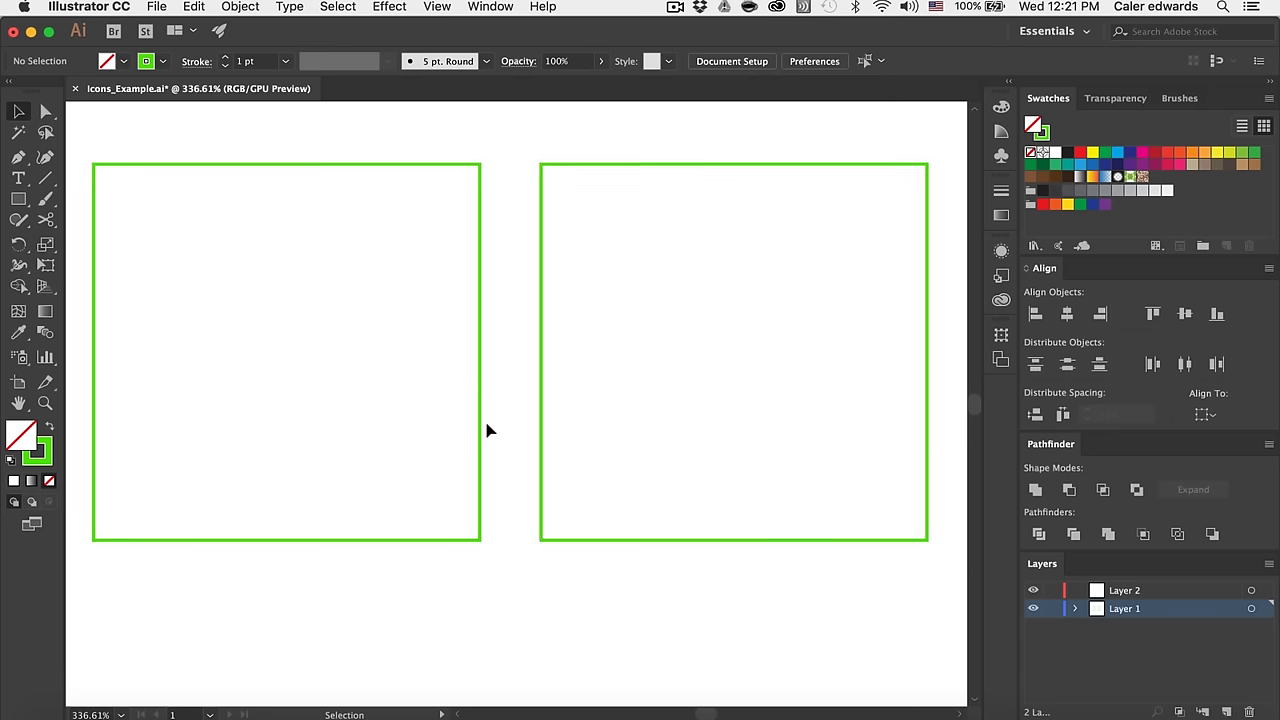
click(542, 226)
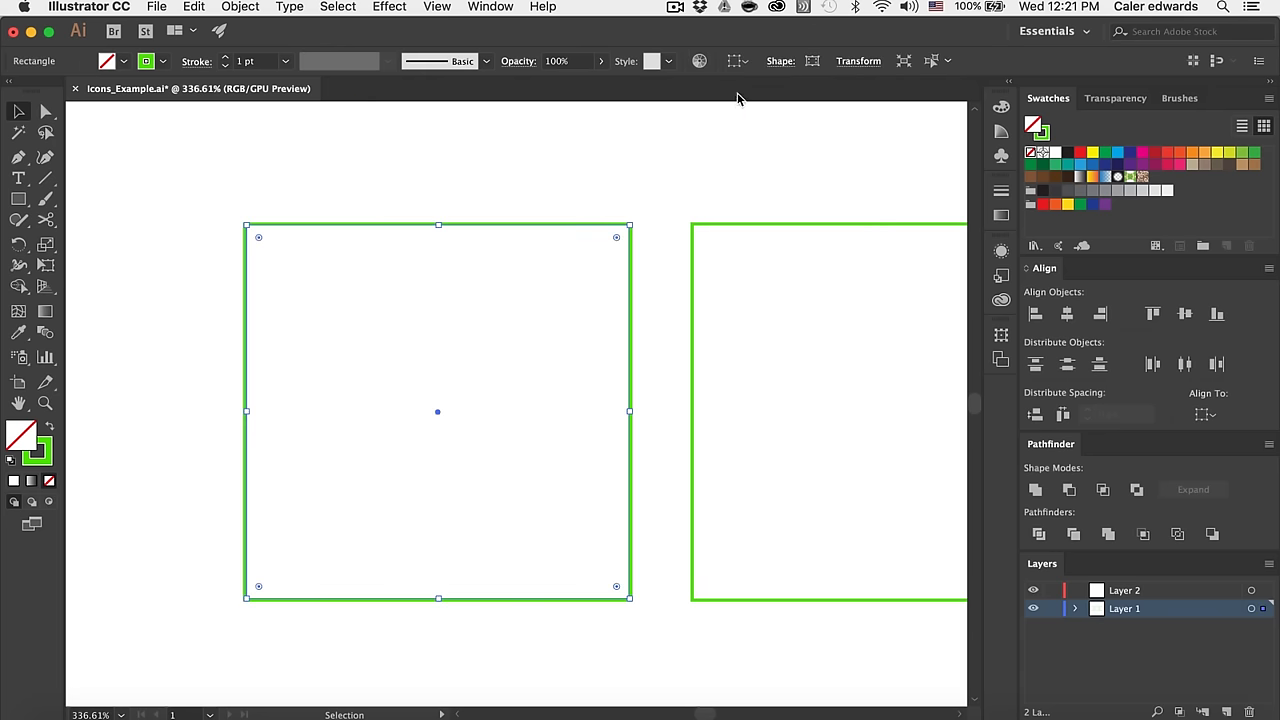
click(778, 62)
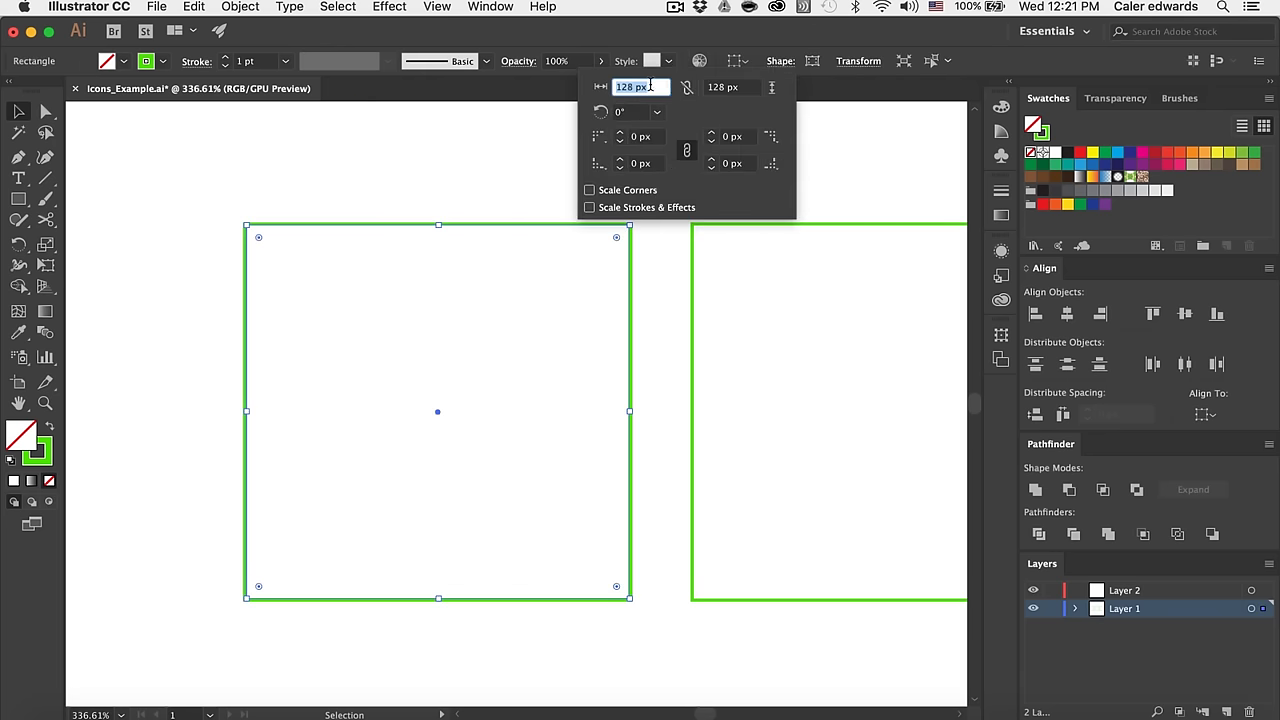
Step: Align the stroke of the left green square to the outside and deselect the square
click(193, 62)
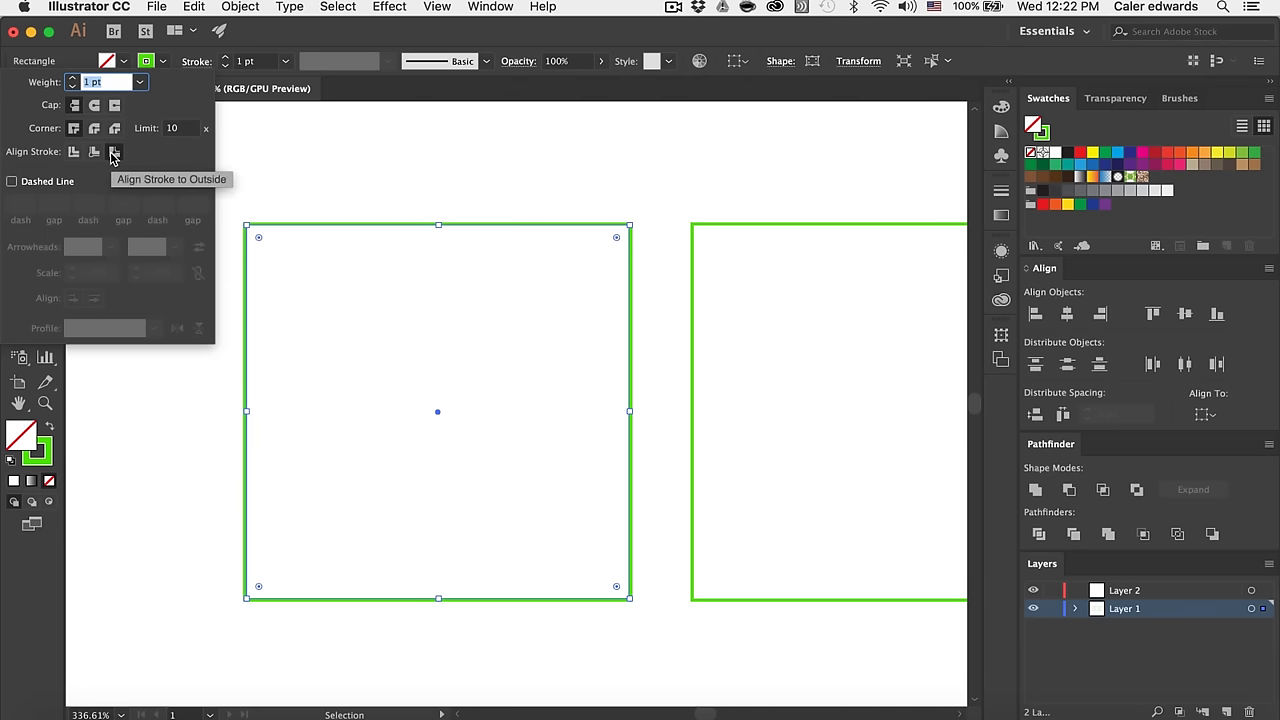
click(113, 154)
scroll(457, 214, up, 3)
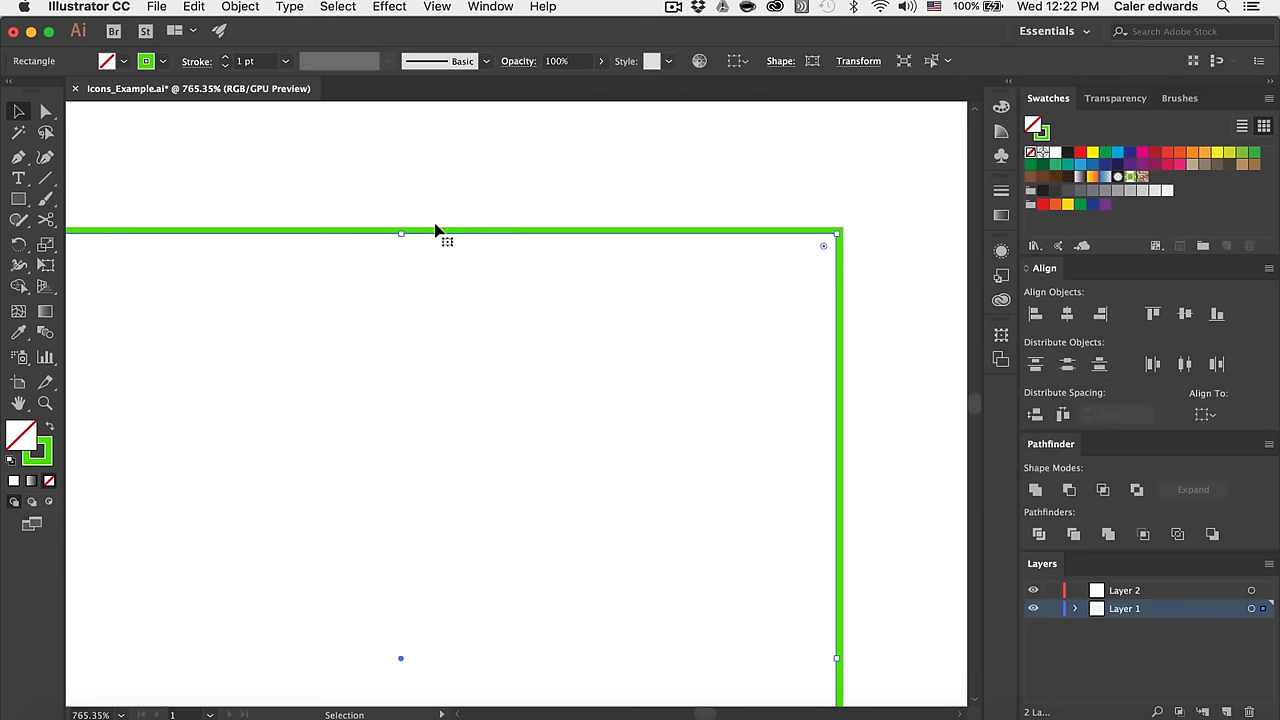
scroll(411, 457, down, 4)
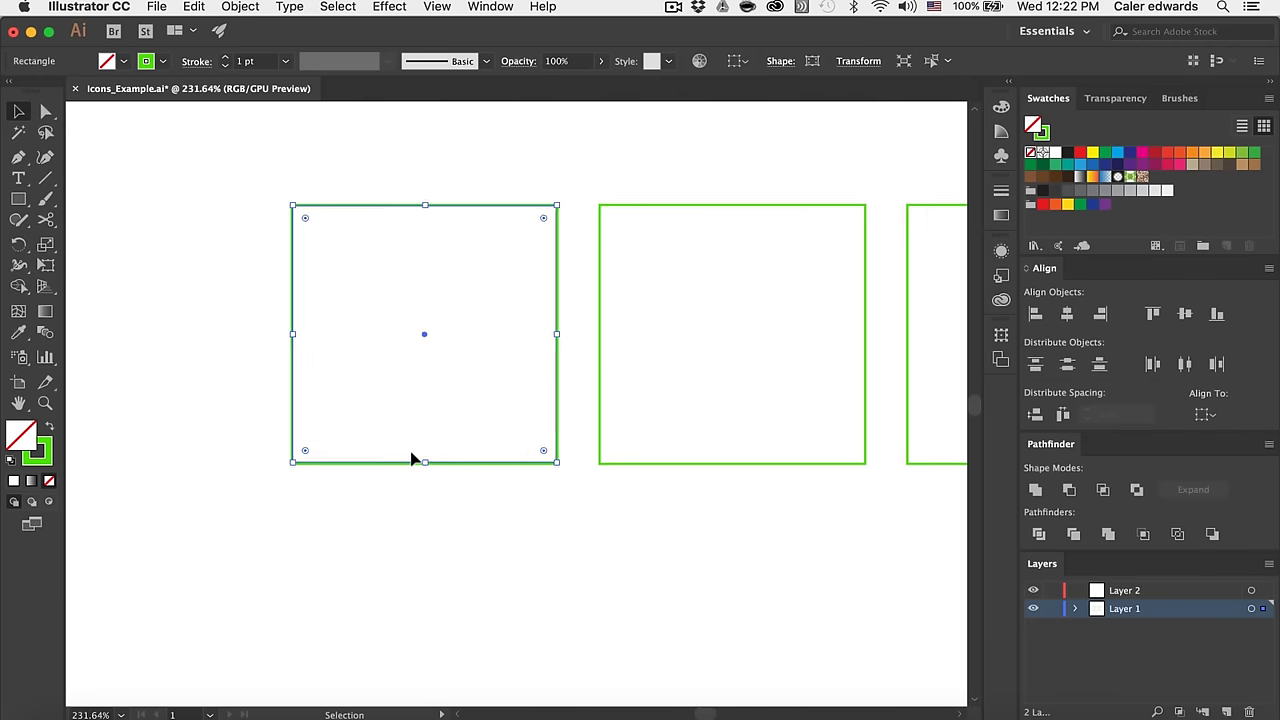
scroll(734, 348, down, 2)
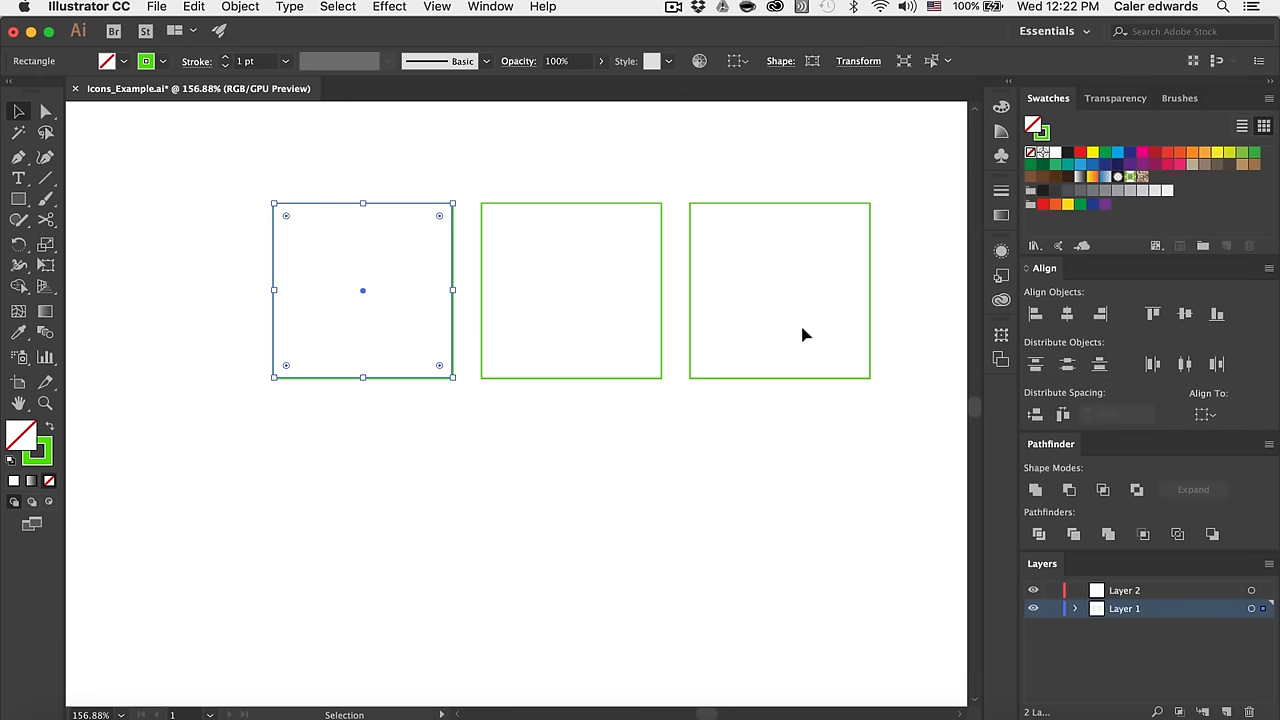
click(557, 463)
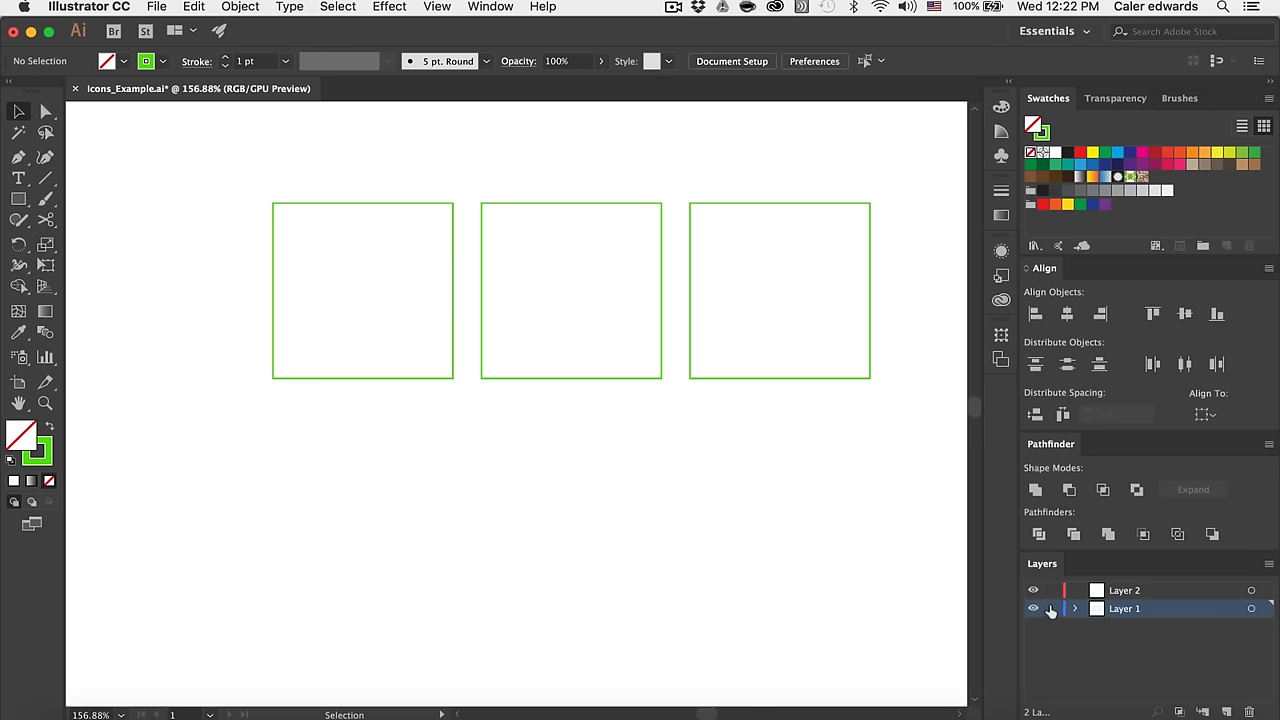
Step: Lock Layer 1 and rename Layer 2 as Lock
click(1051, 609)
click(1172, 592)
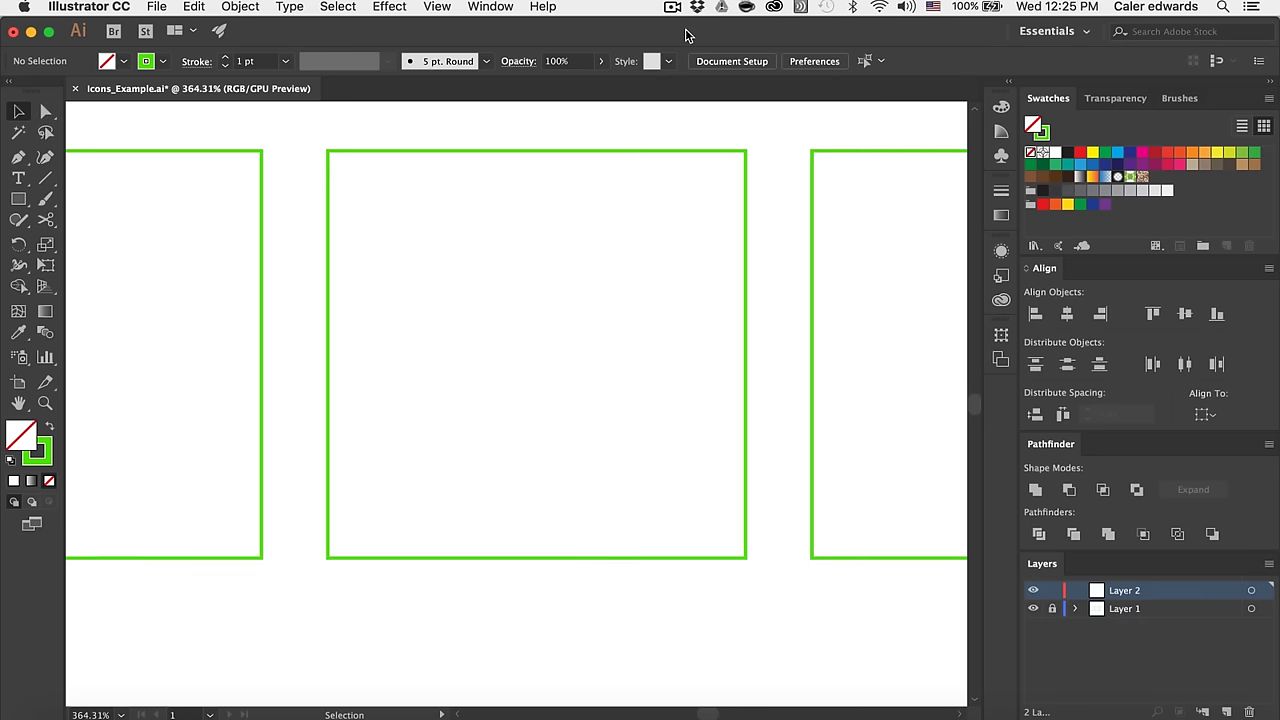
double_click(1133, 591)
text(Lock)
key(Return)
Step: Draw a rectangle about 90 px wide on the middle green square's bottom edge and centre it horizontally there
scroll(515, 340, up, 2)
click(19, 199)
mouse_move(419, 266)
mouse_down()
mouse_move(591, 426)
mouse_move(697, 583)
mouse_up()
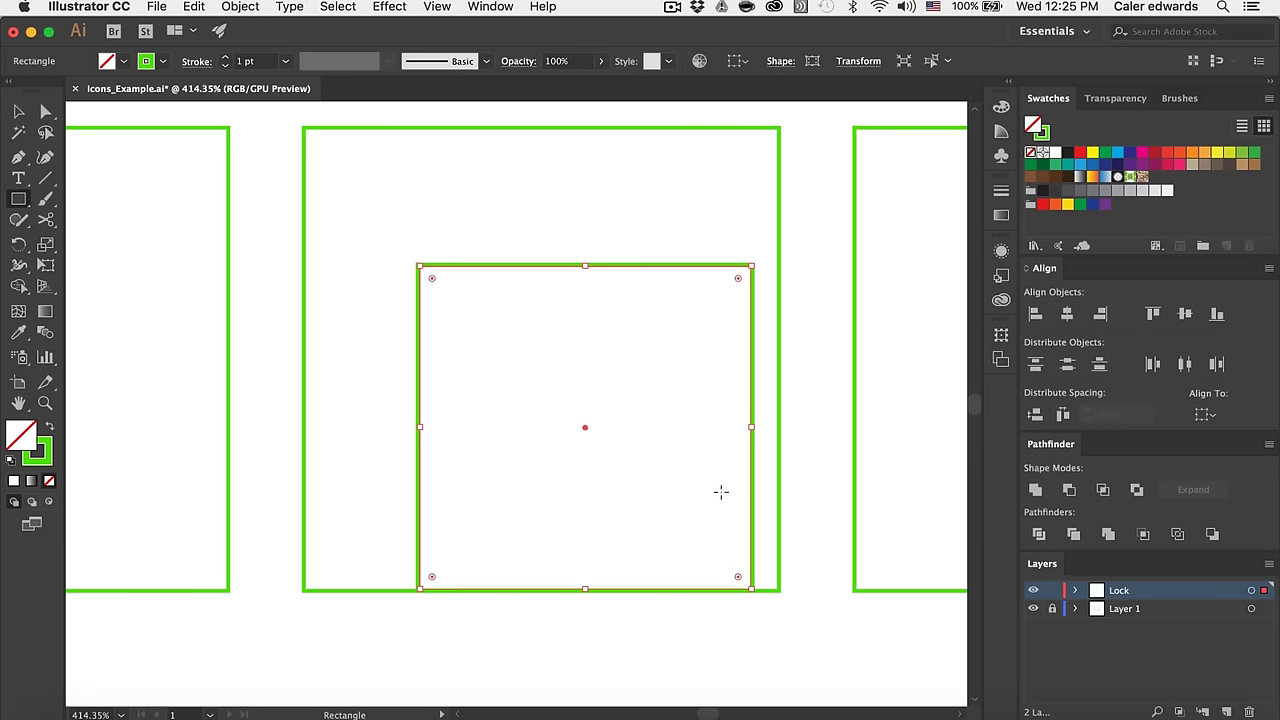
key(v)
drag(751, 466, 703, 466)
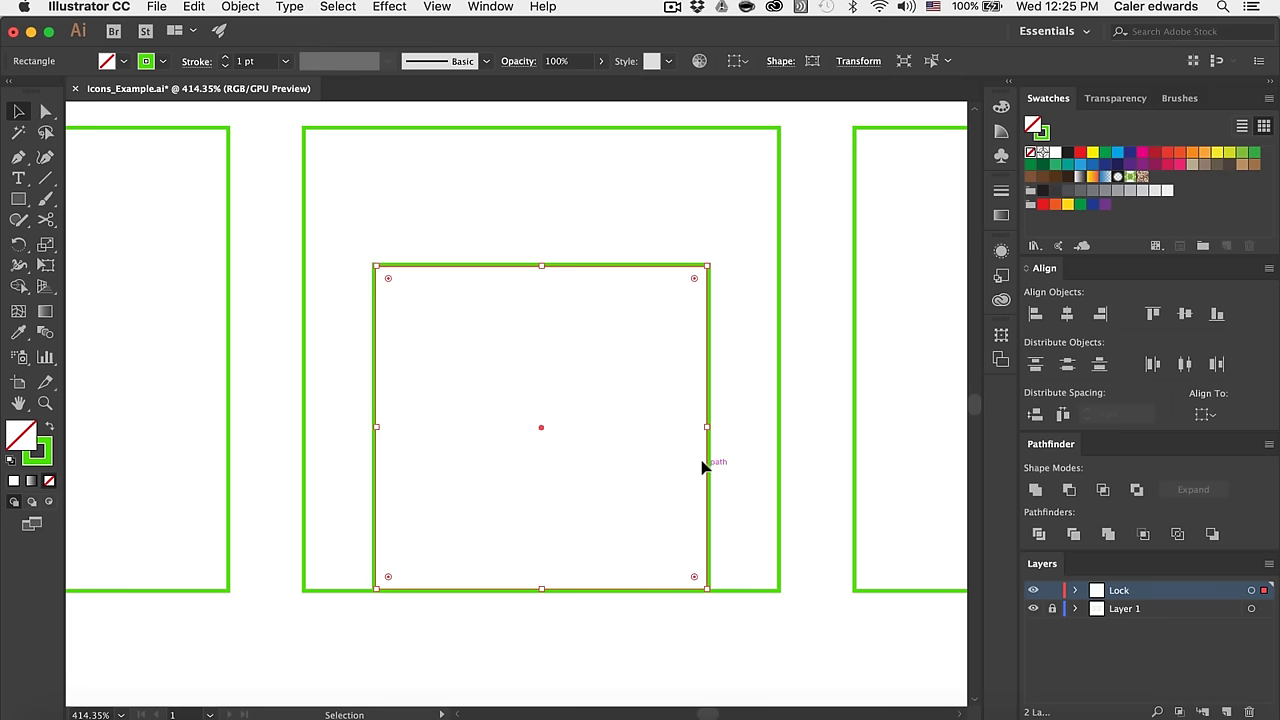
Step: Set the new rectangle's stroke colour to 0D92FF and deselect it
click(45, 466)
double_click(45, 466)
text(0D92FF)
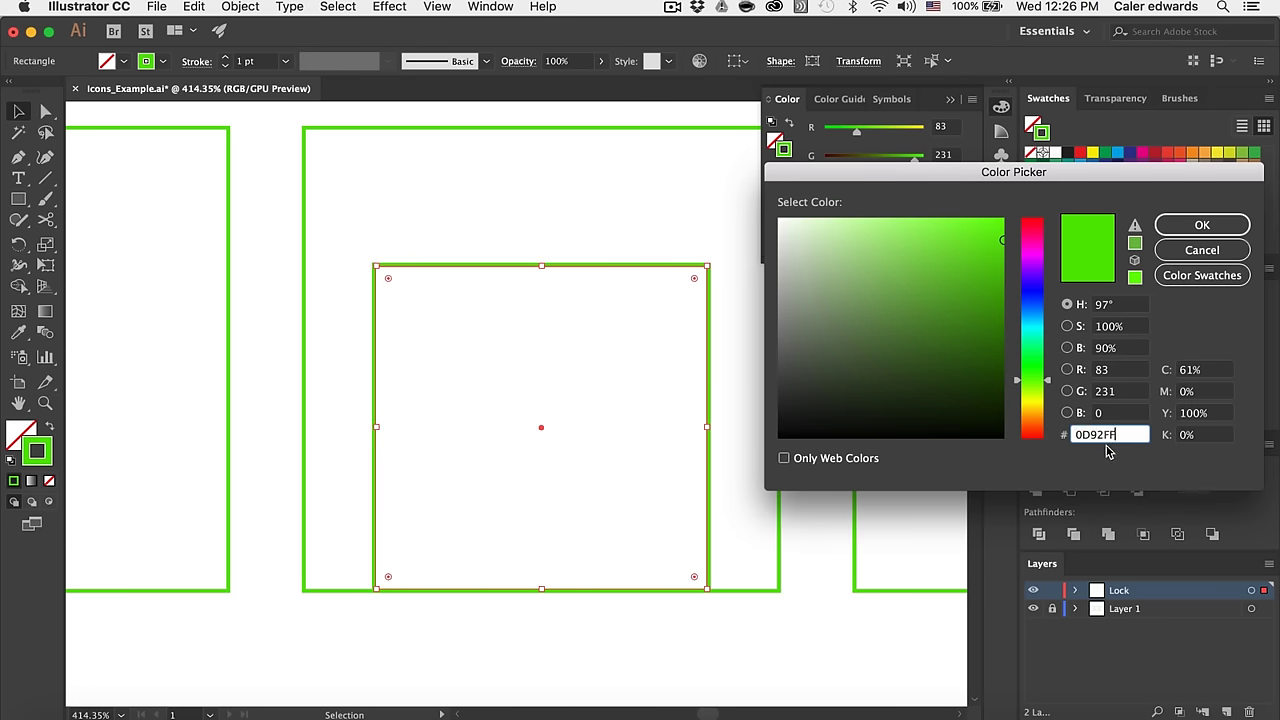
key(Return)
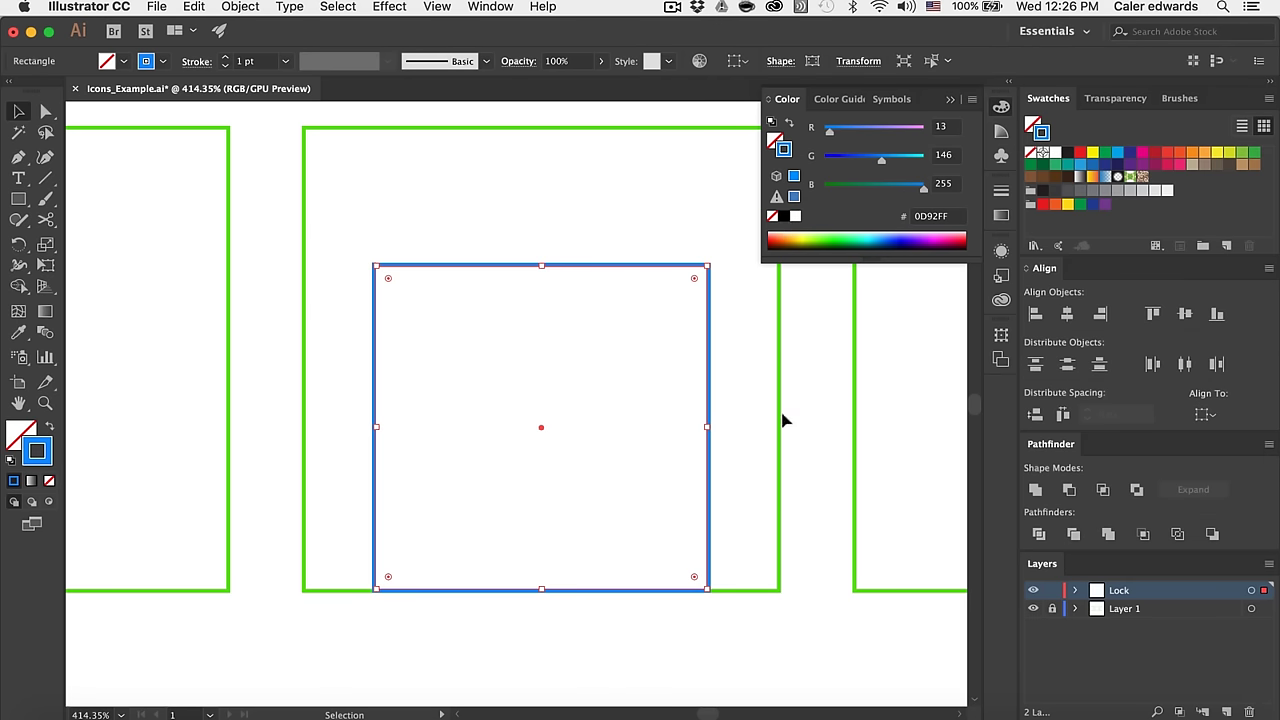
click(825, 452)
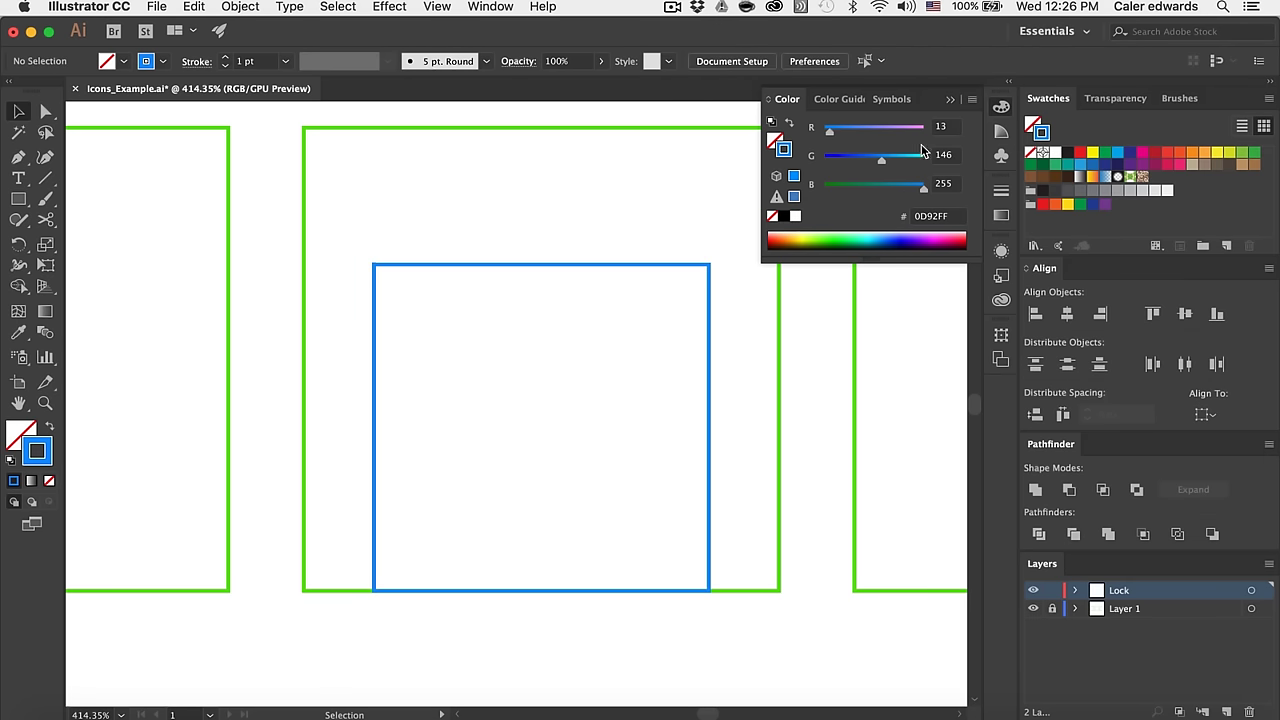
click(950, 101)
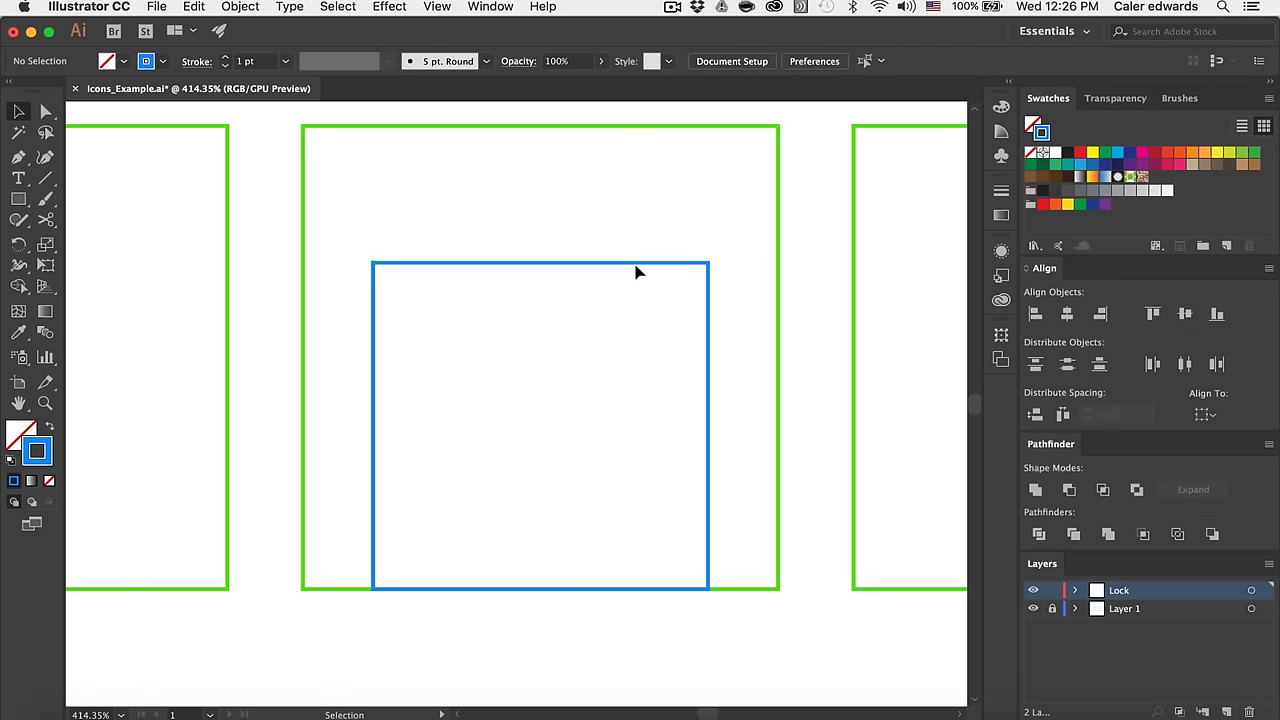
Step: Align the blue rectangle's stroke to the inside and seat the rectangle on the middle green square's bottom edge
scroll(557, 580, up, 5)
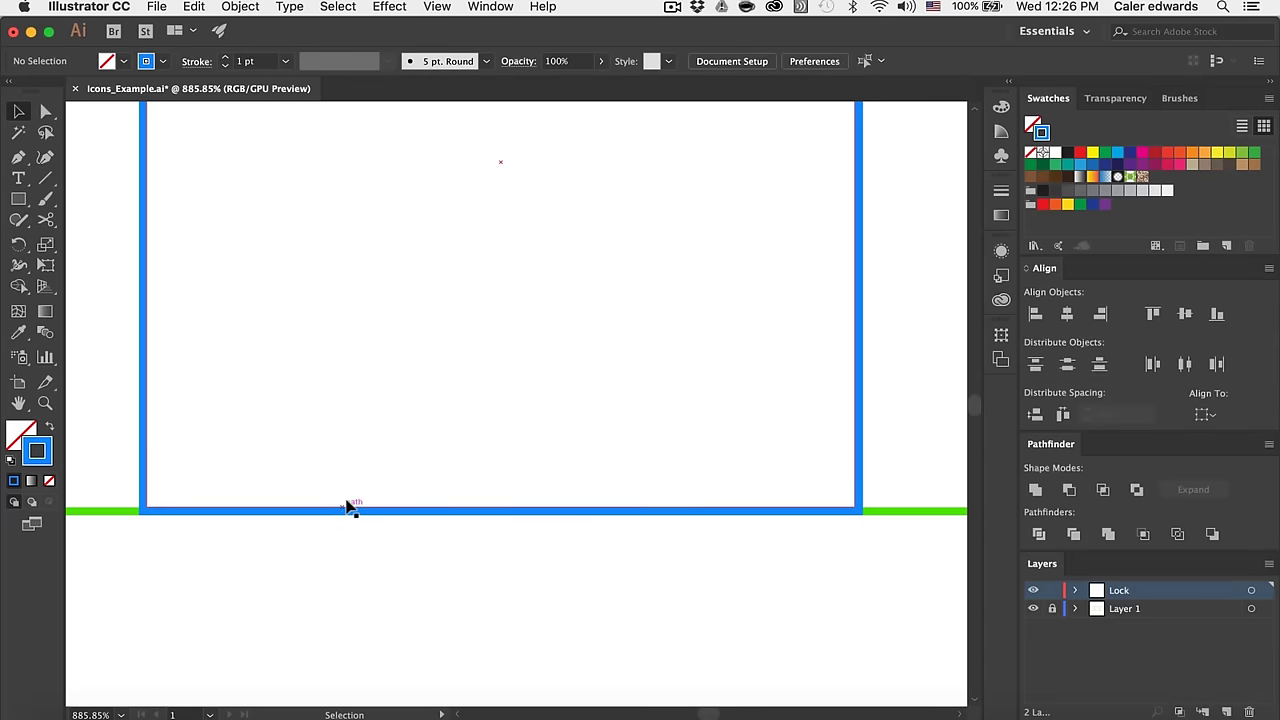
drag(428, 507, 430, 498)
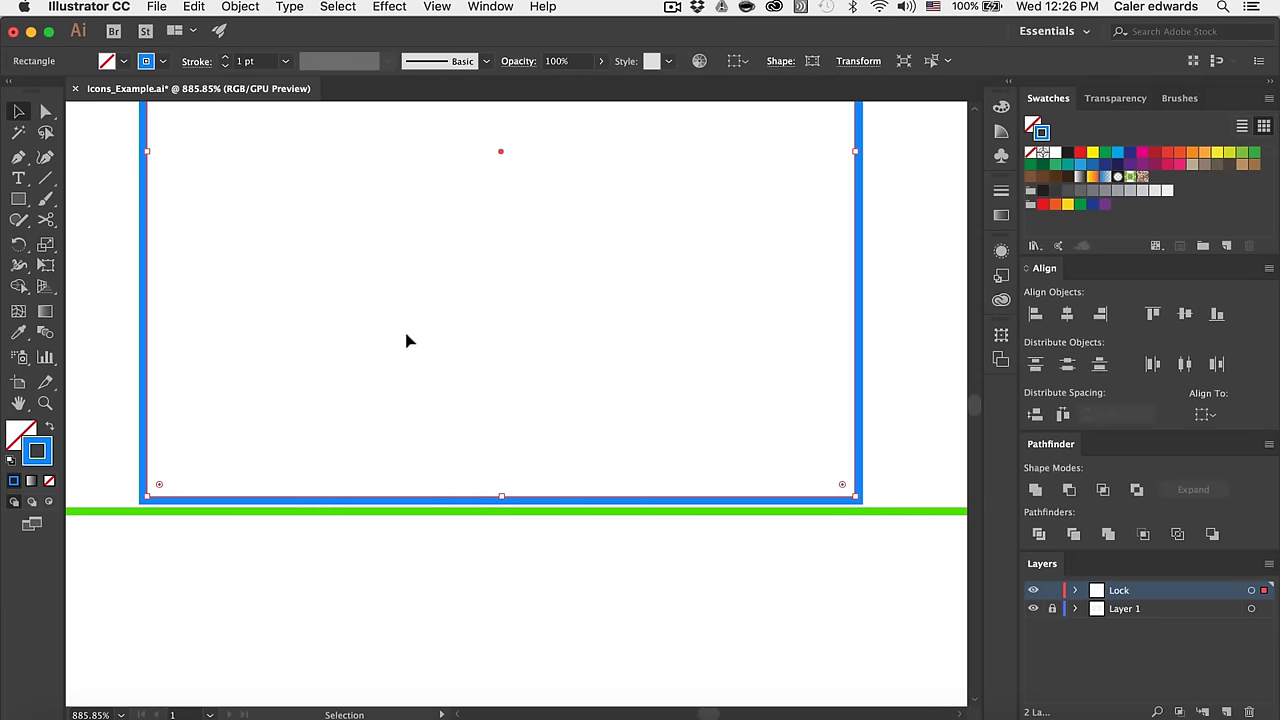
click(189, 64)
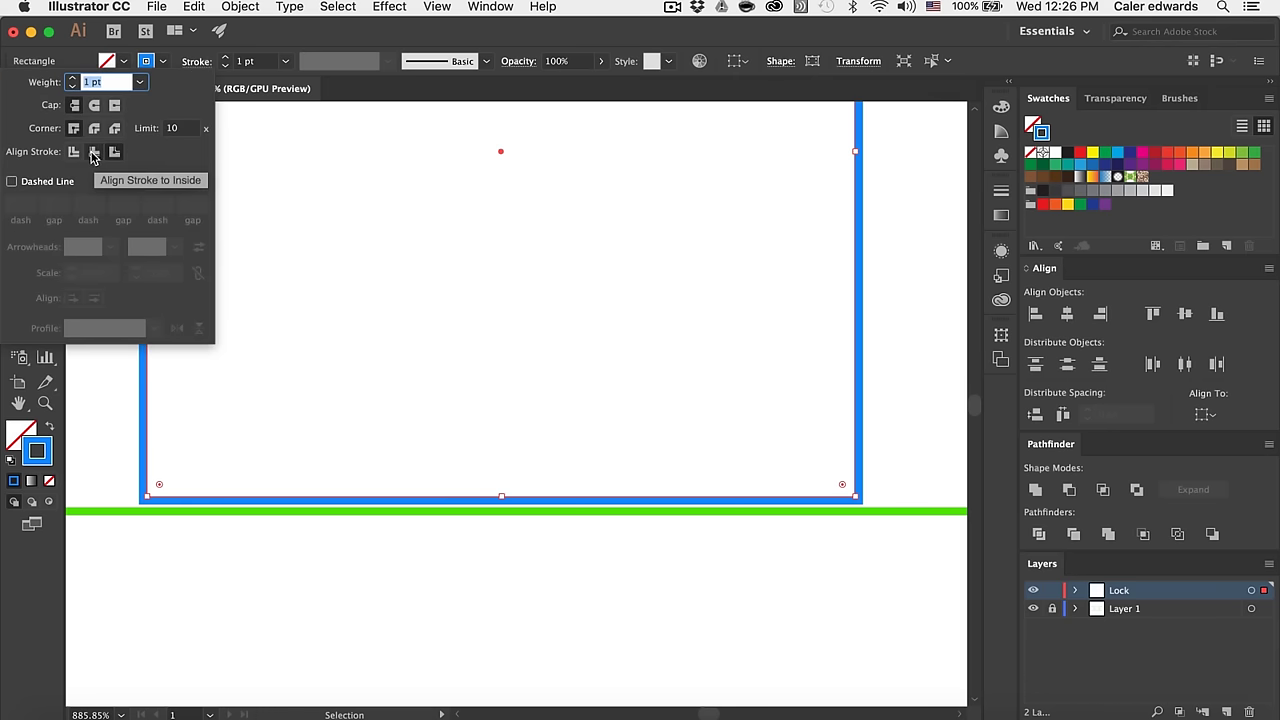
click(92, 154)
click(519, 489)
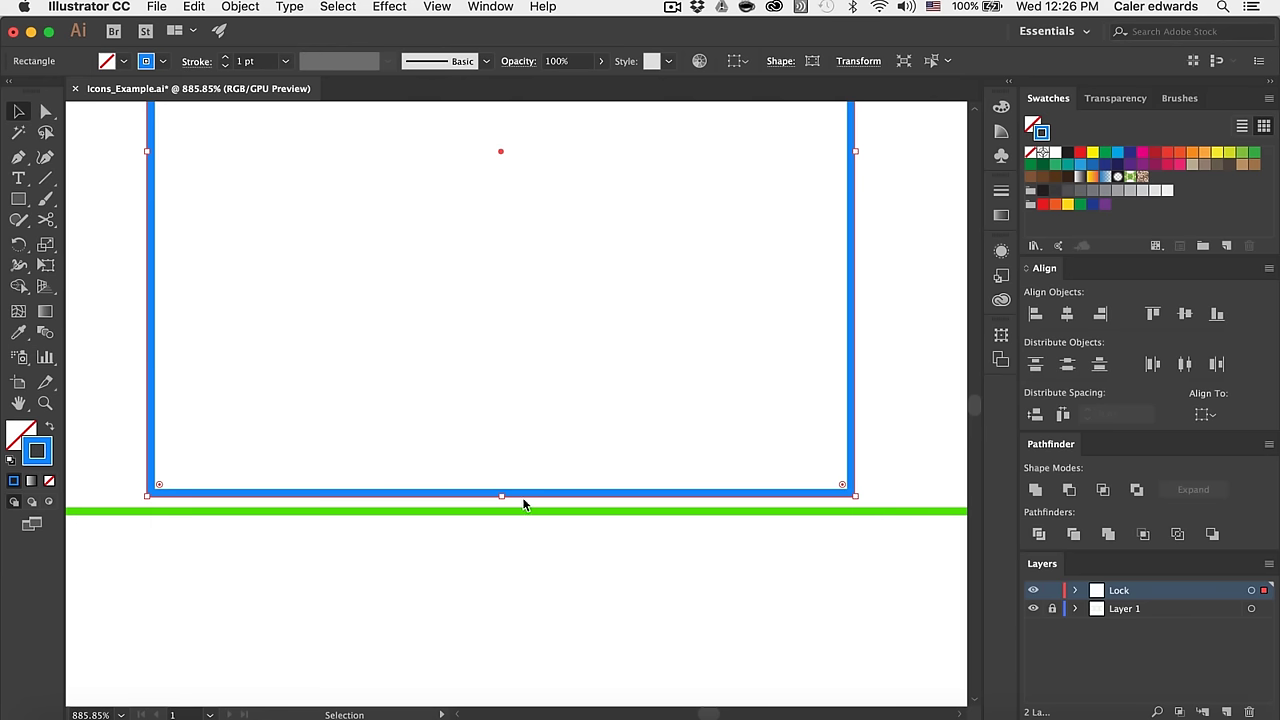
drag(519, 490, 519, 506)
click(520, 541)
Step: Shorten the blue rectangle from its top edge to about 81 px high
scroll(519, 543, down, 1)
scroll(519, 543, down, 6)
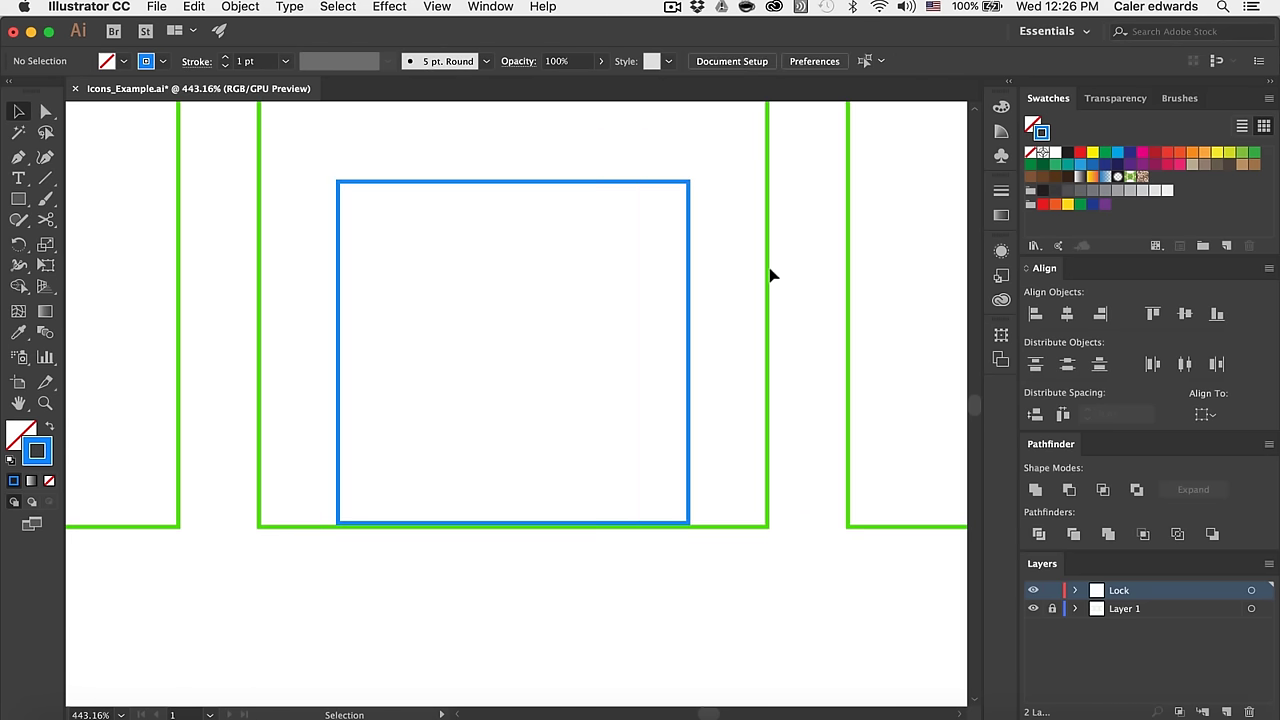
scroll(568, 453, down, 2)
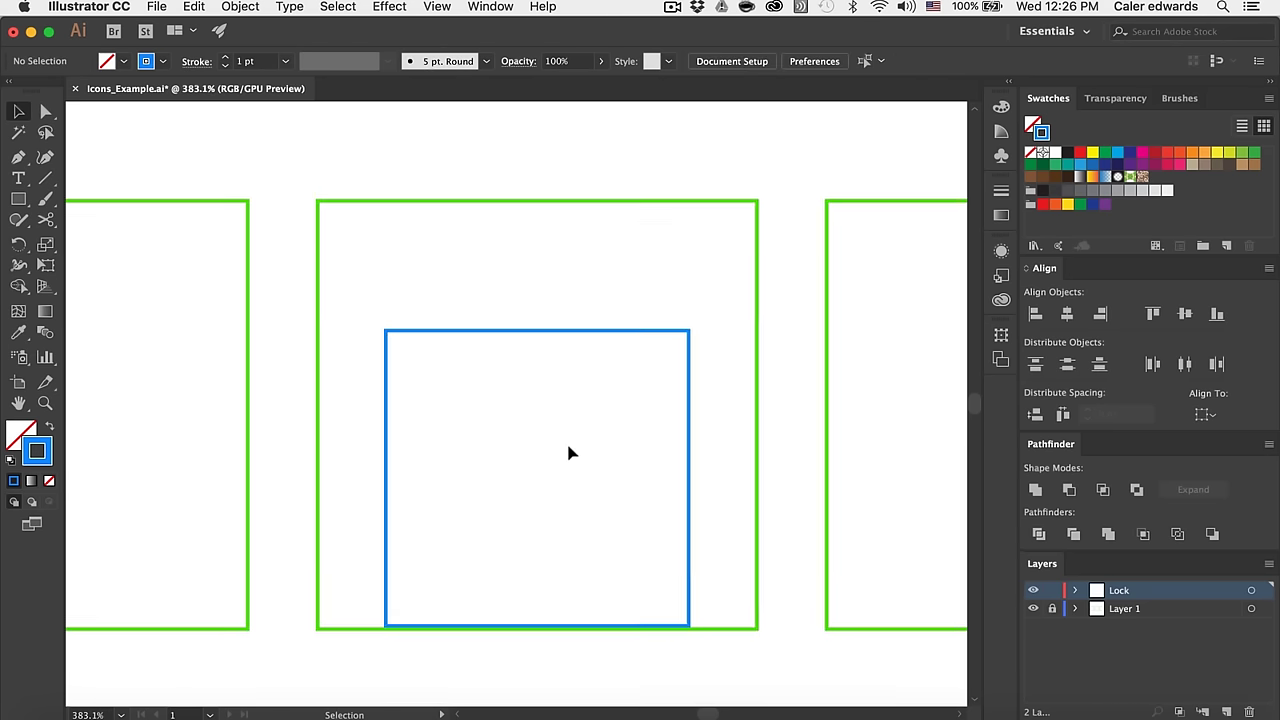
click(538, 329)
drag(536, 327, 535, 357)
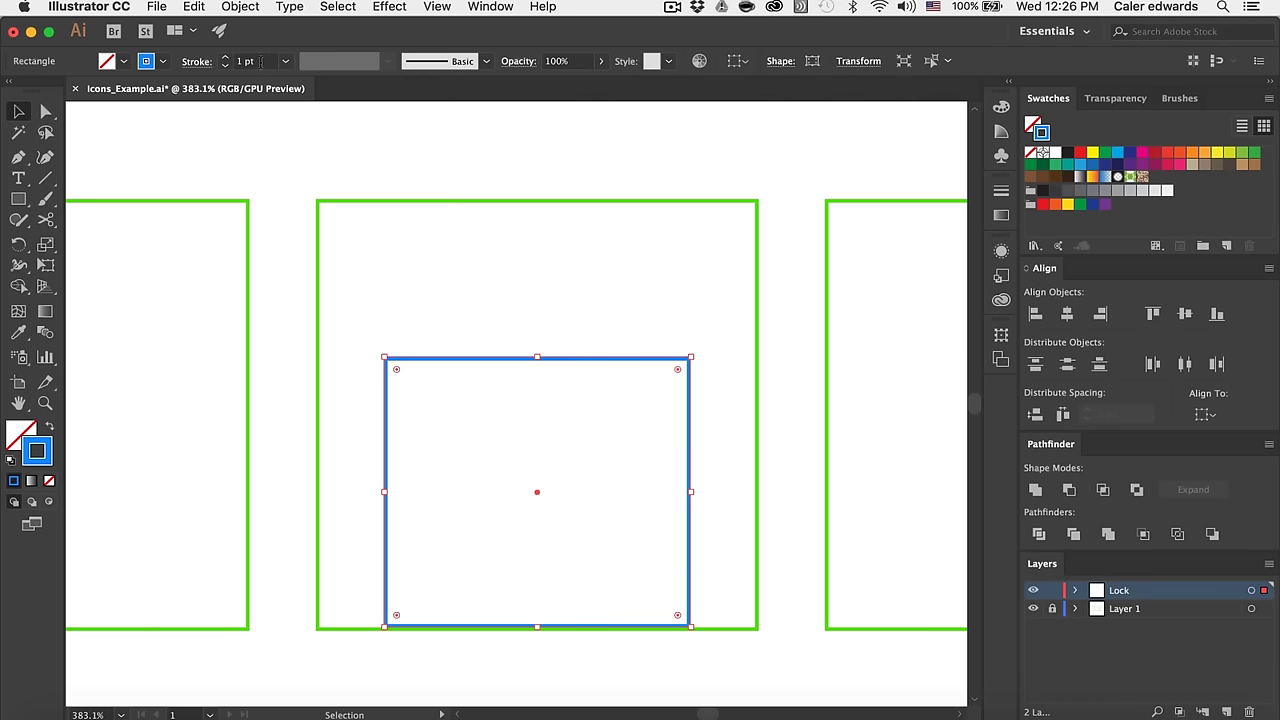
Step: Set the blue rectangle's stroke weight to 4 pt
click(266, 62)
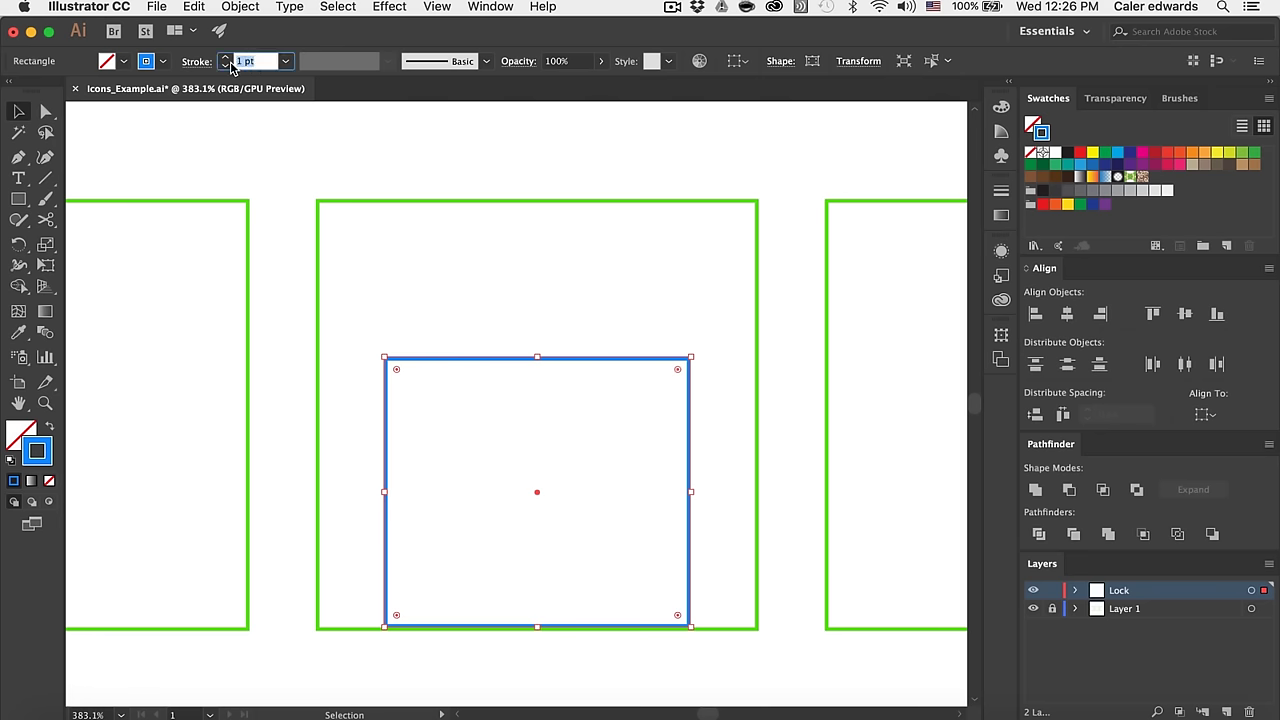
text(4)
key(Return)
Step: Round all four corners of the blue rectangle to a 6 px radius and deselect it
scroll(631, 151, down, 2)
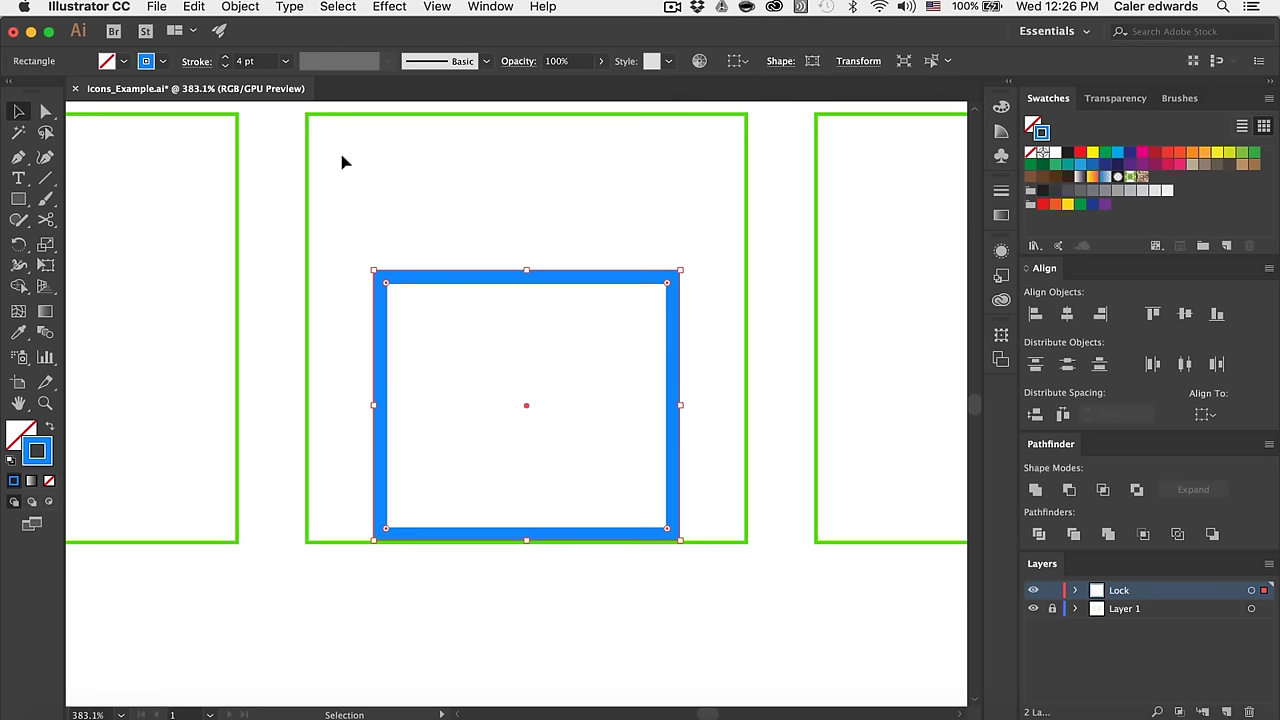
click(779, 61)
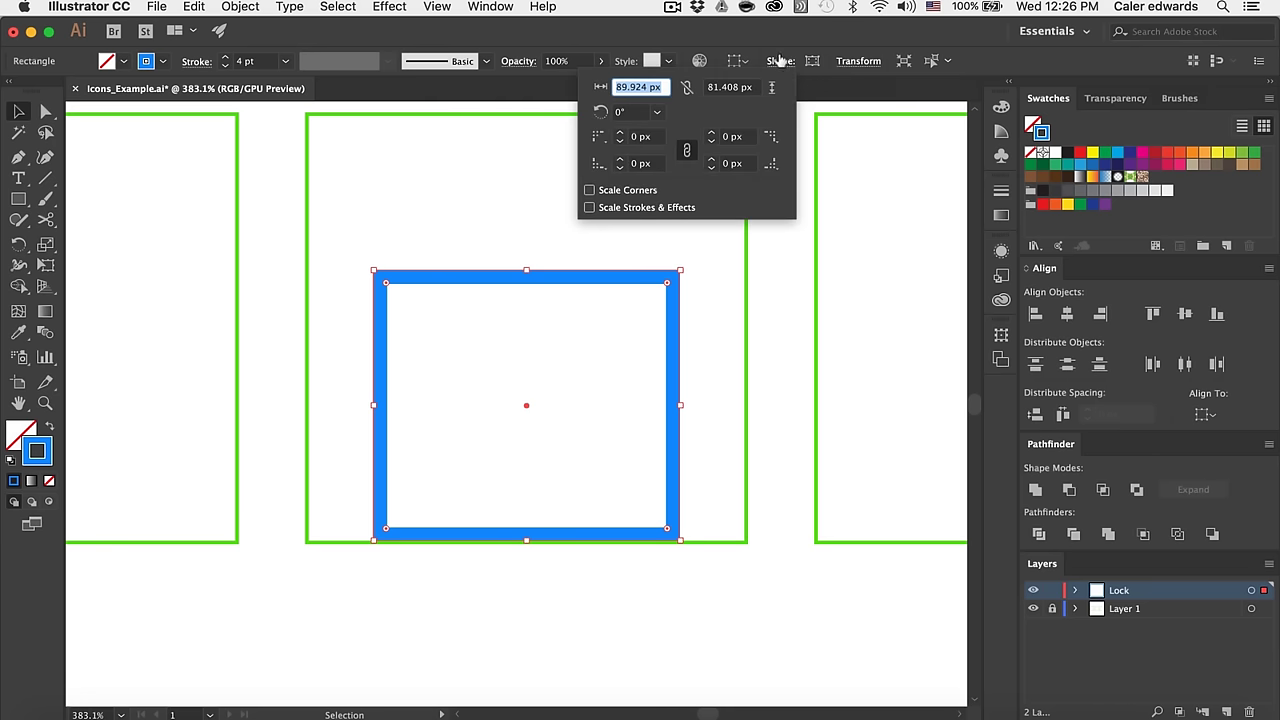
click(687, 152)
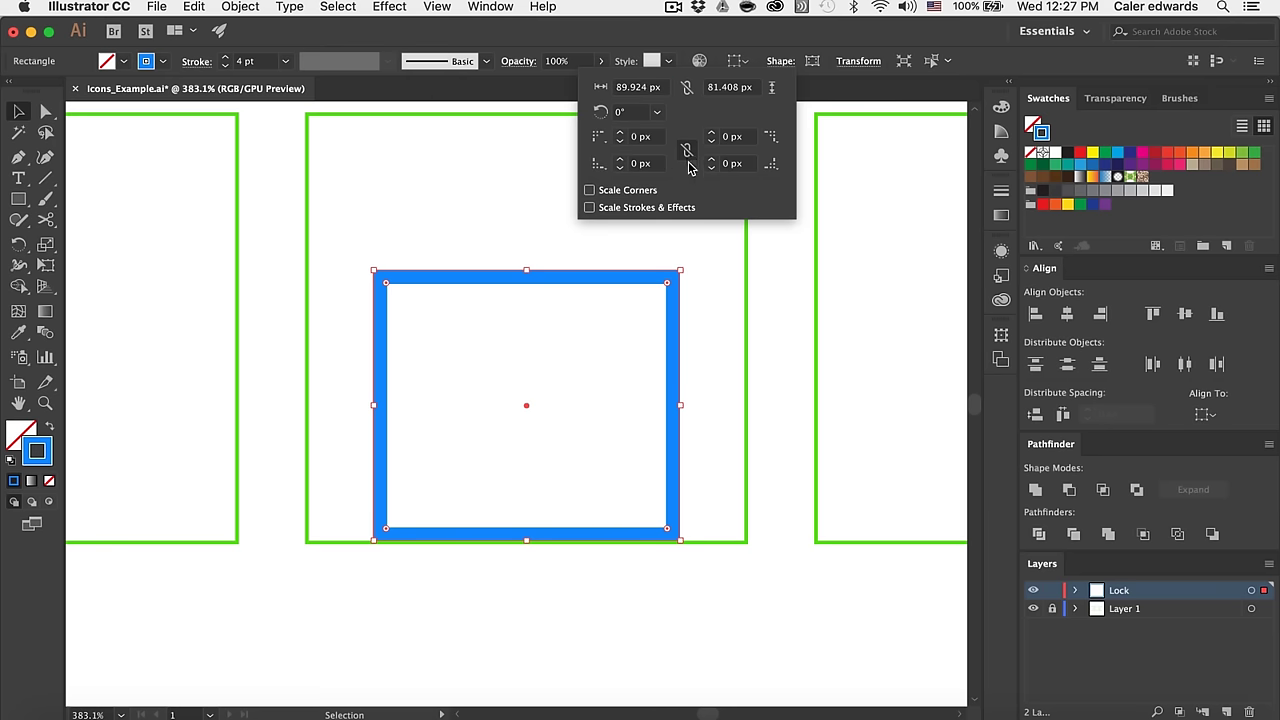
click(651, 136)
text(6)
key(Return)
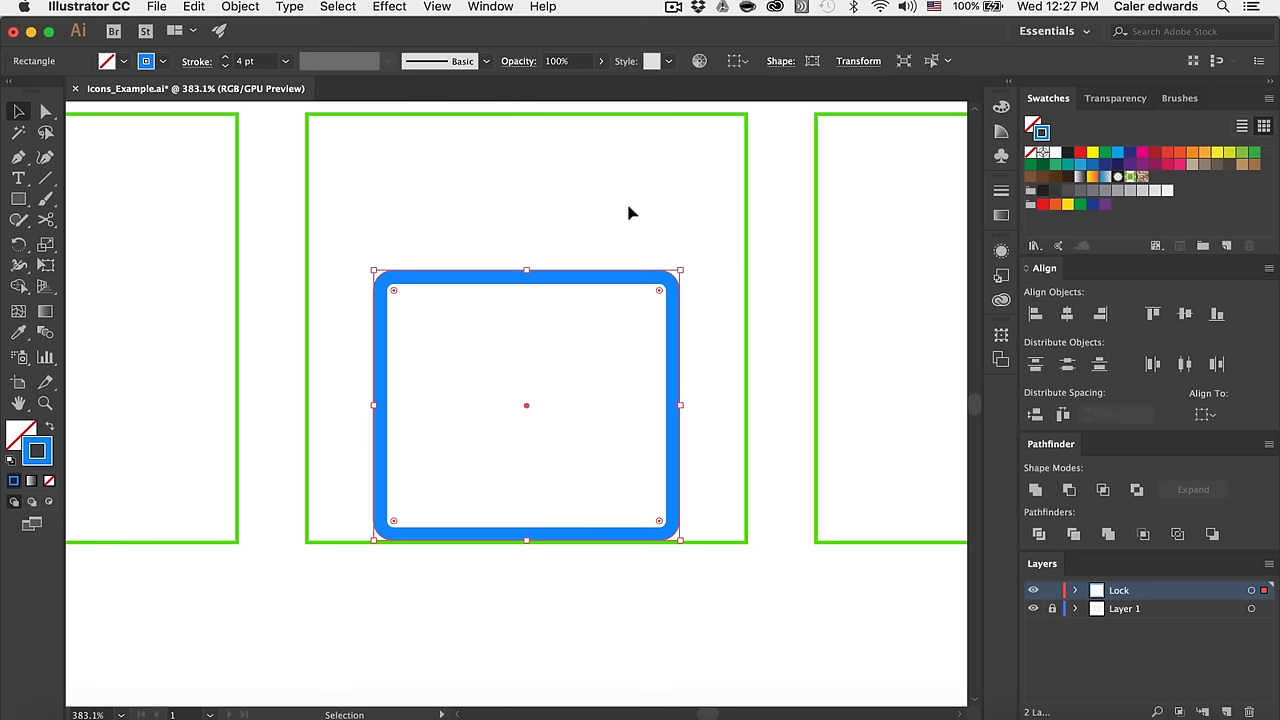
click(646, 634)
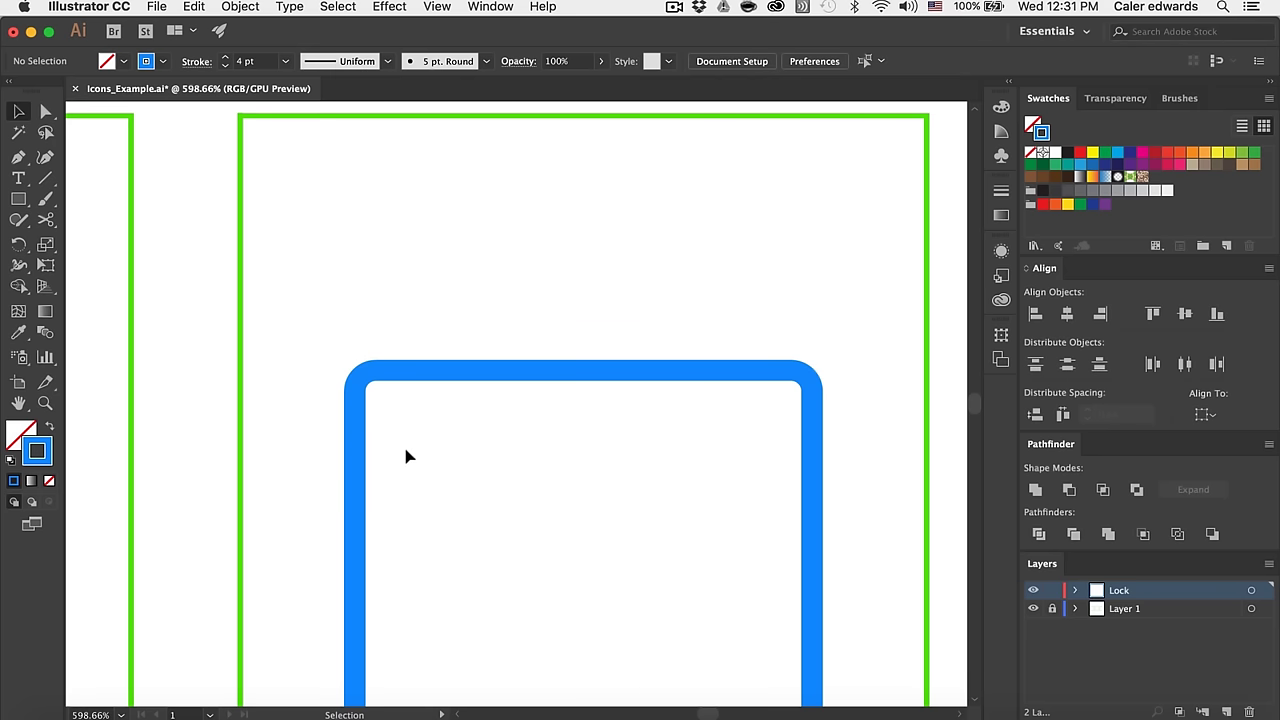
Step: Draw a narrower rectangle from the middle green square's top edge down into the rounded rectangle, shifted to sit roughly centred
click(18, 199)
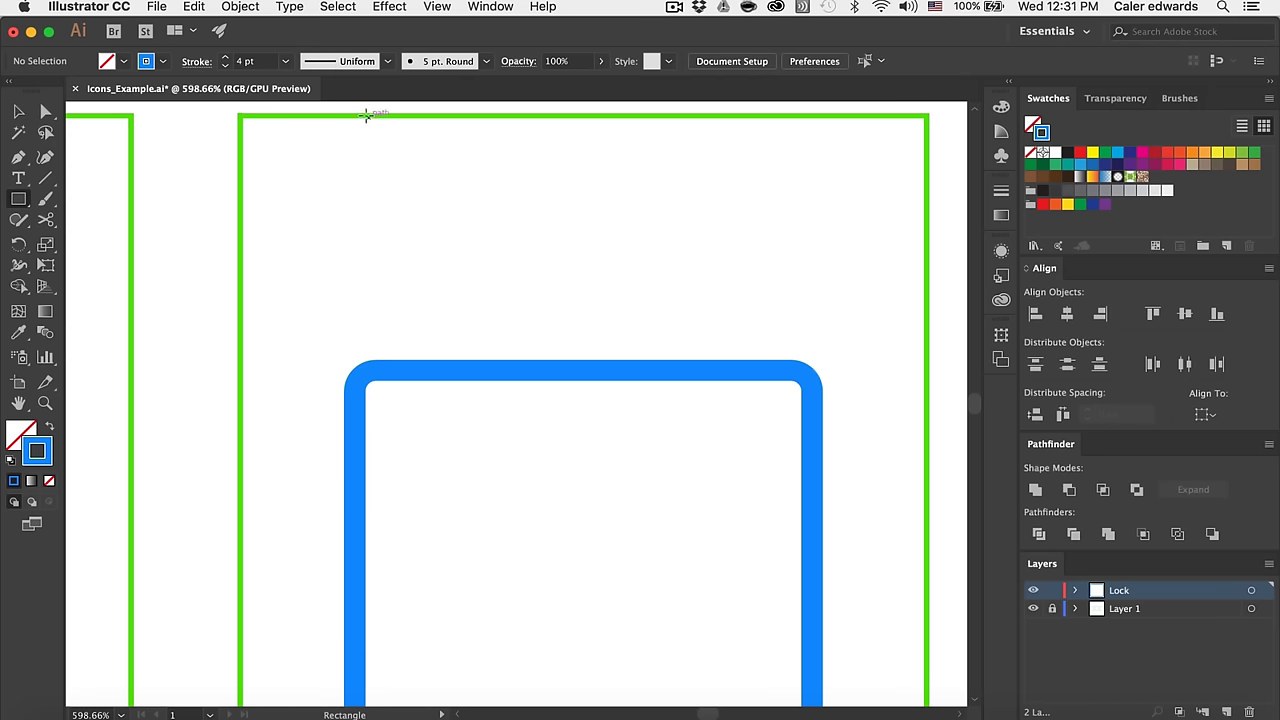
drag(367, 115, 700, 441)
key(v)
drag(694, 352, 745, 356)
scroll(743, 449, down, 5)
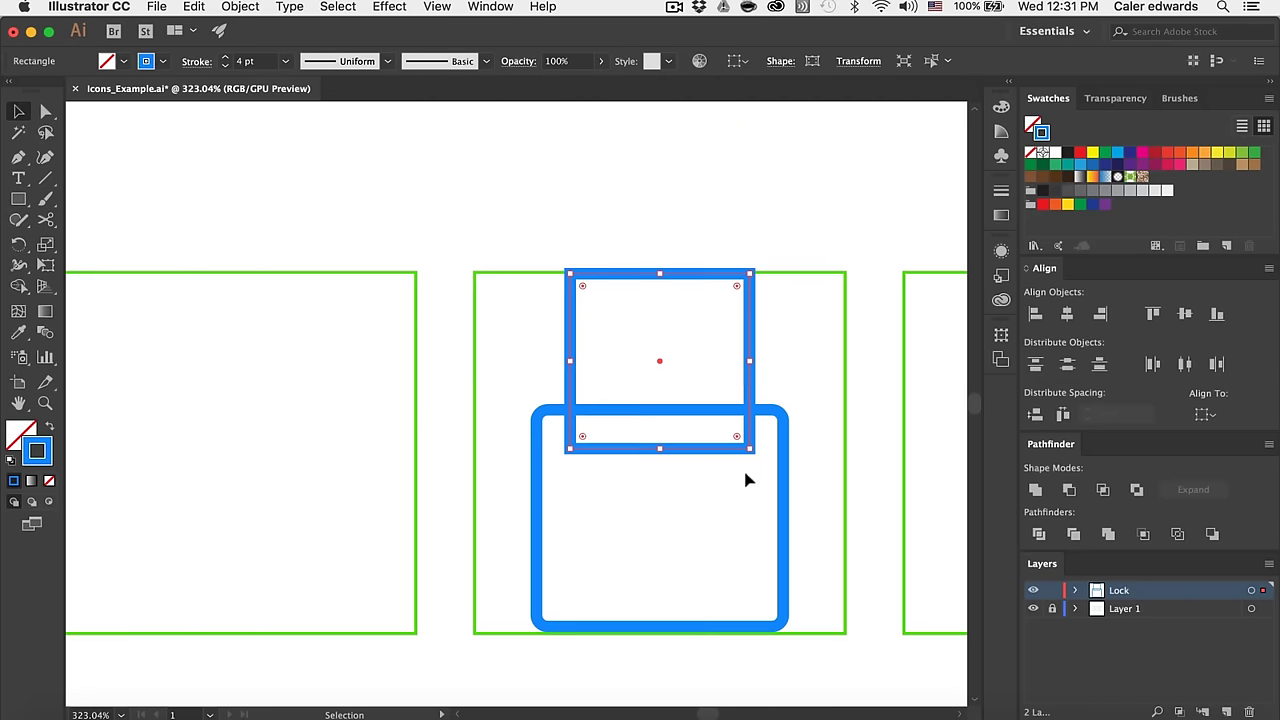
Step: Align the two blue rectangles to each other by their horizontal centres
drag(739, 659, 600, 314)
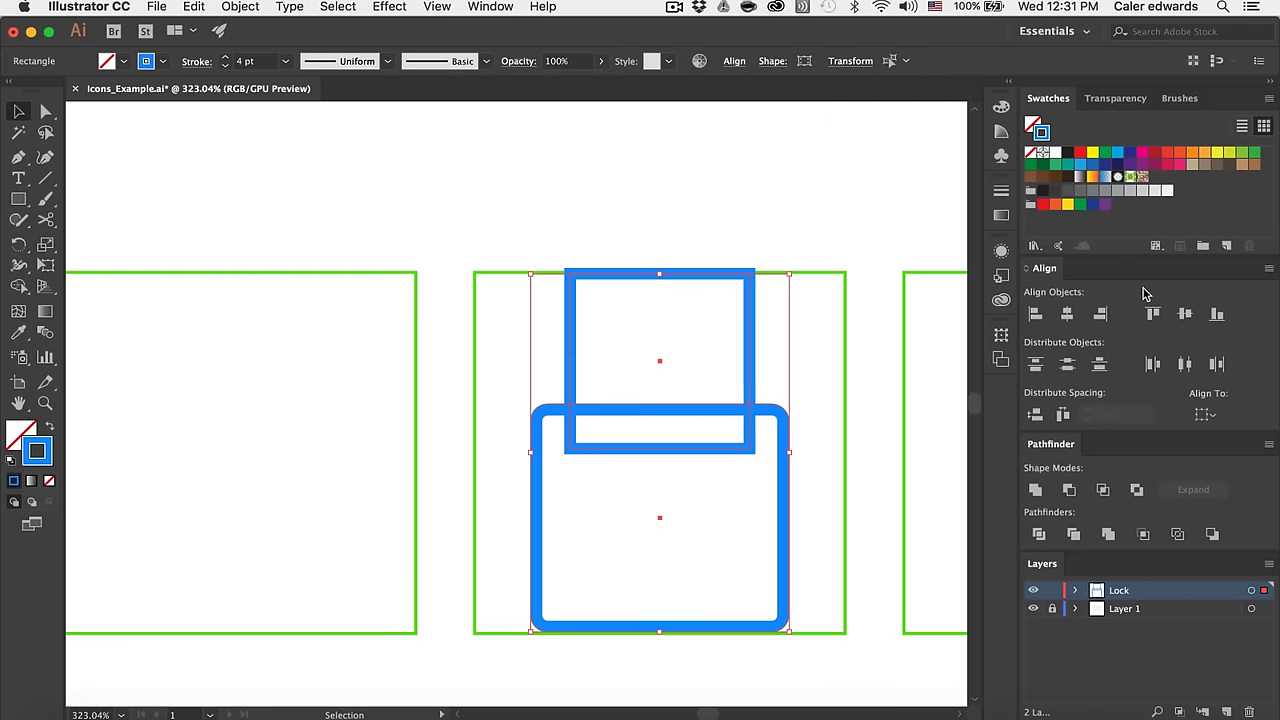
click(1067, 315)
click(755, 205)
Step: Align the stroke of the upper blue rectangle to the inside
scroll(734, 240, up, 5)
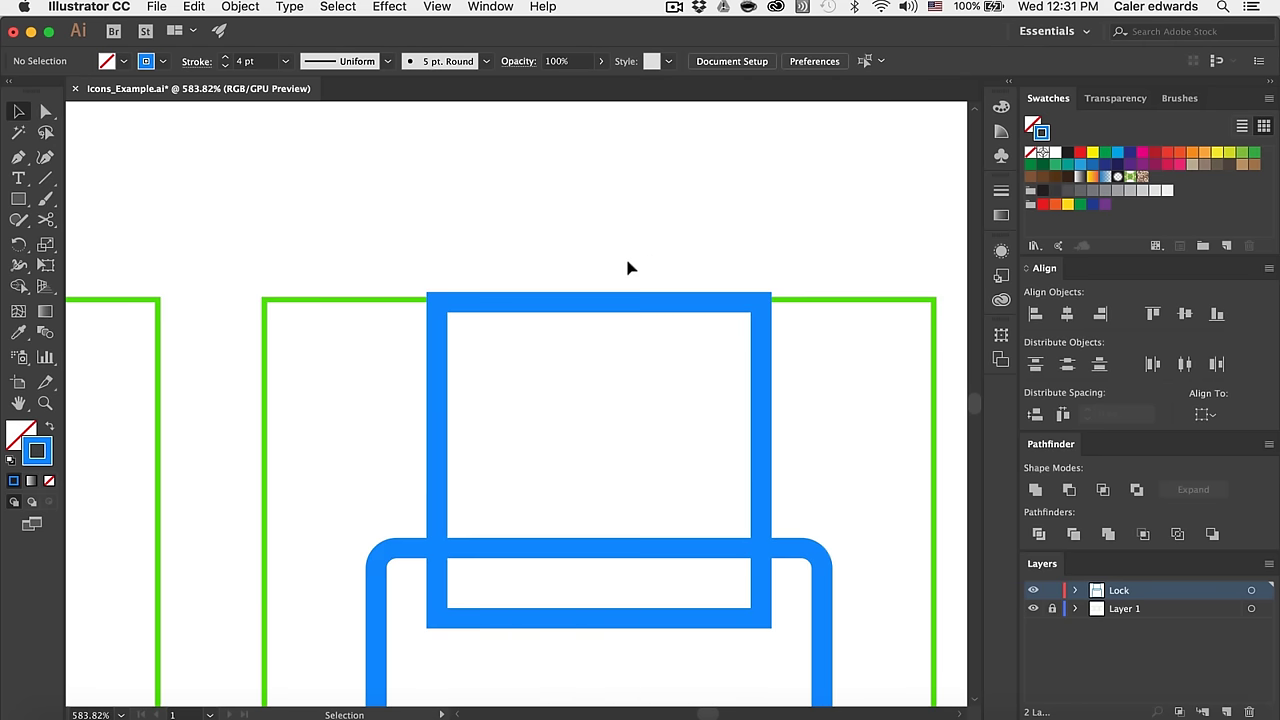
click(596, 302)
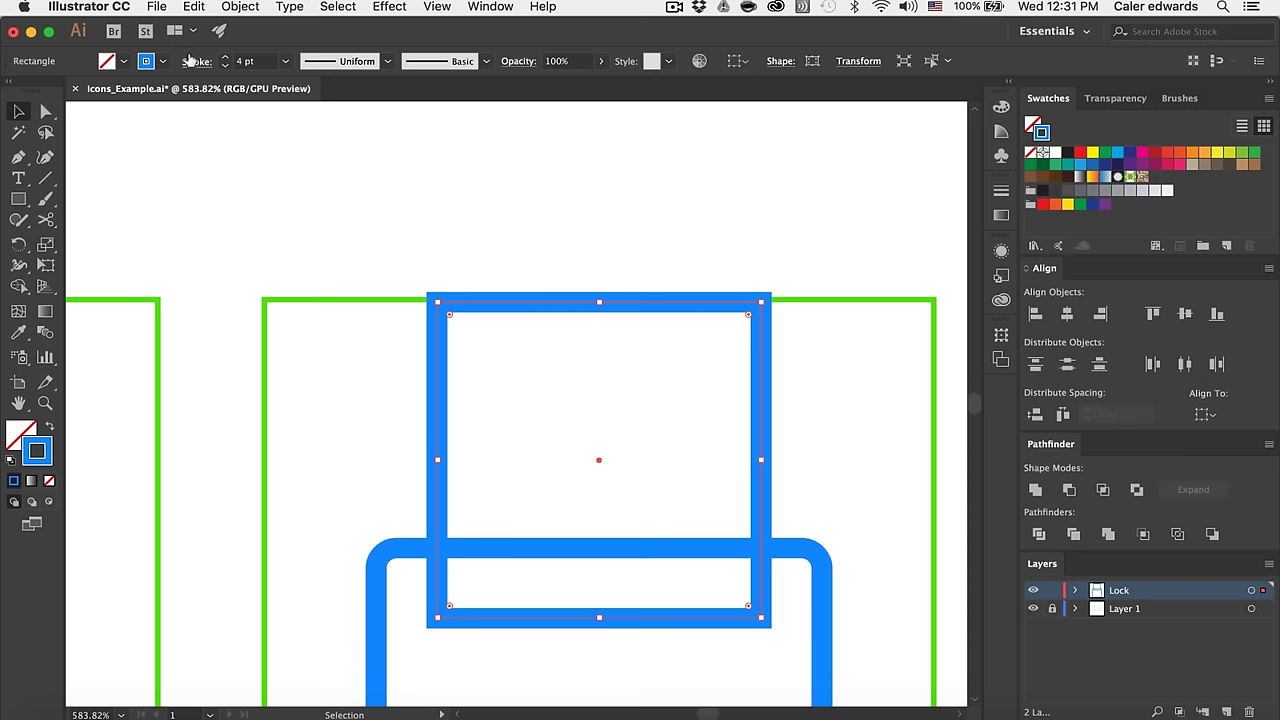
click(194, 63)
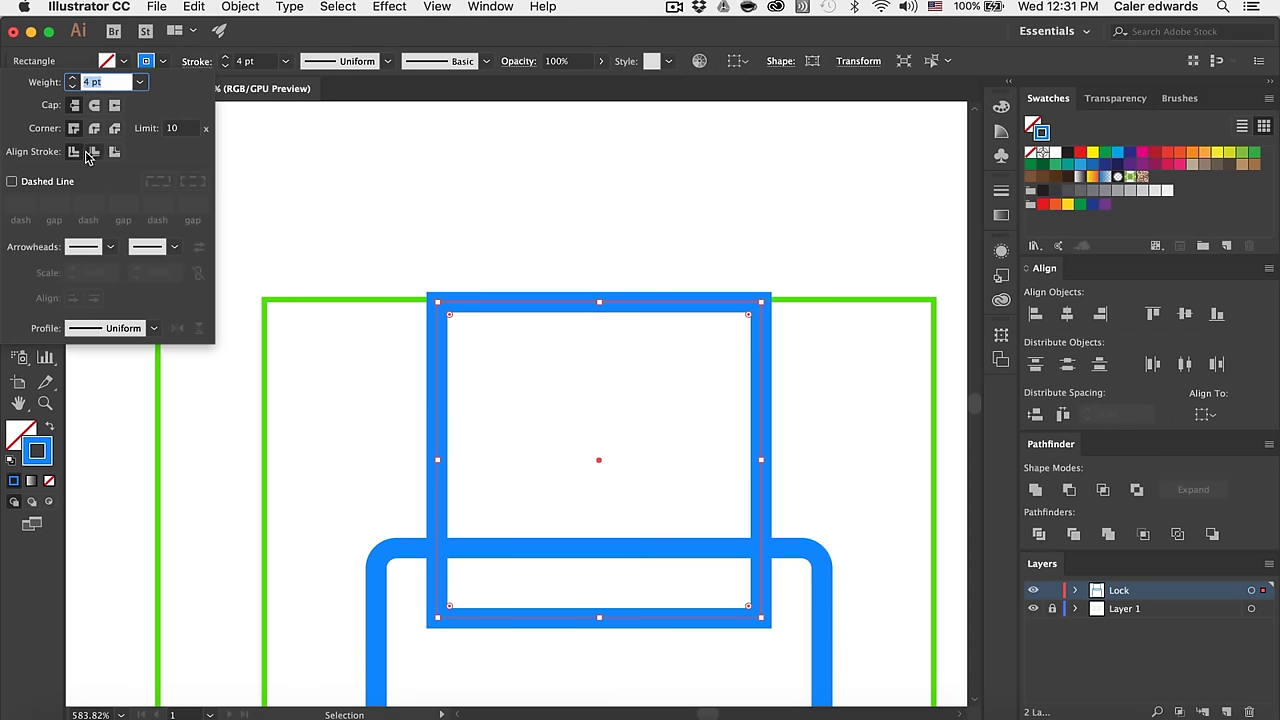
click(90, 153)
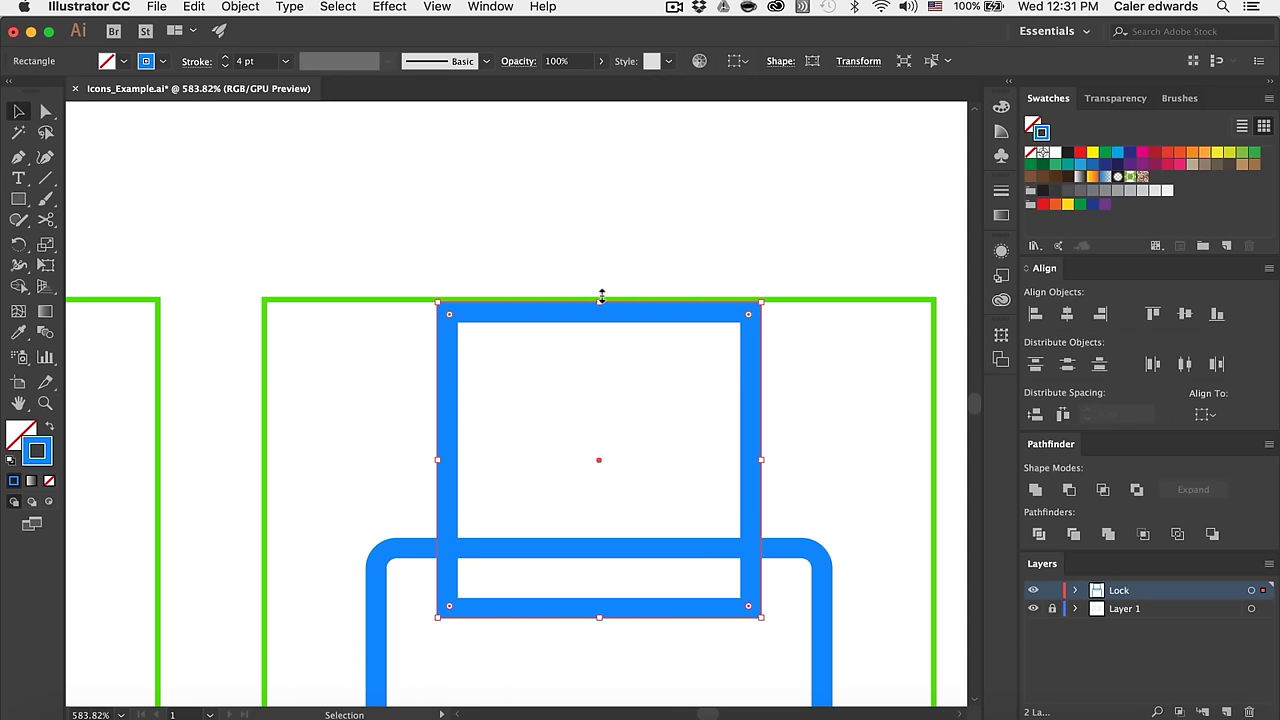
Step: Widen the upper blue rectangle symmetrically about its centre to about 69 px
click(620, 266)
scroll(600, 300, down, 3)
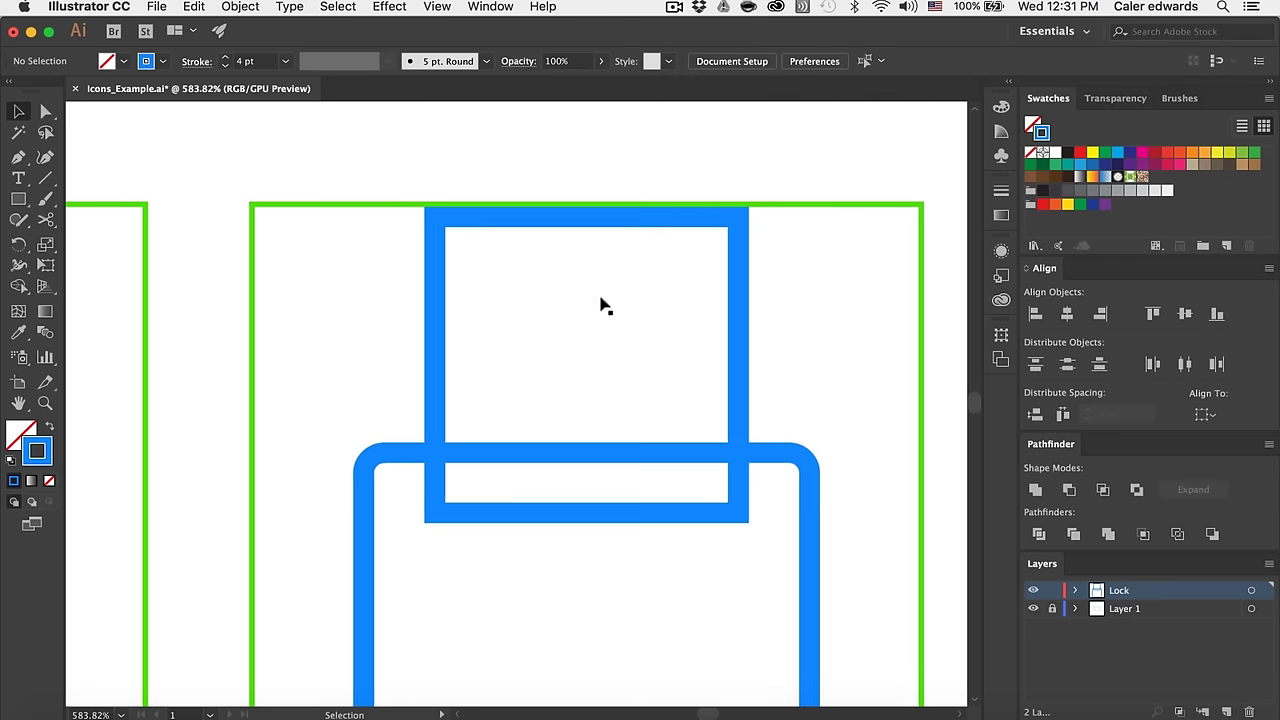
click(733, 380)
drag(740, 349, 761, 349)
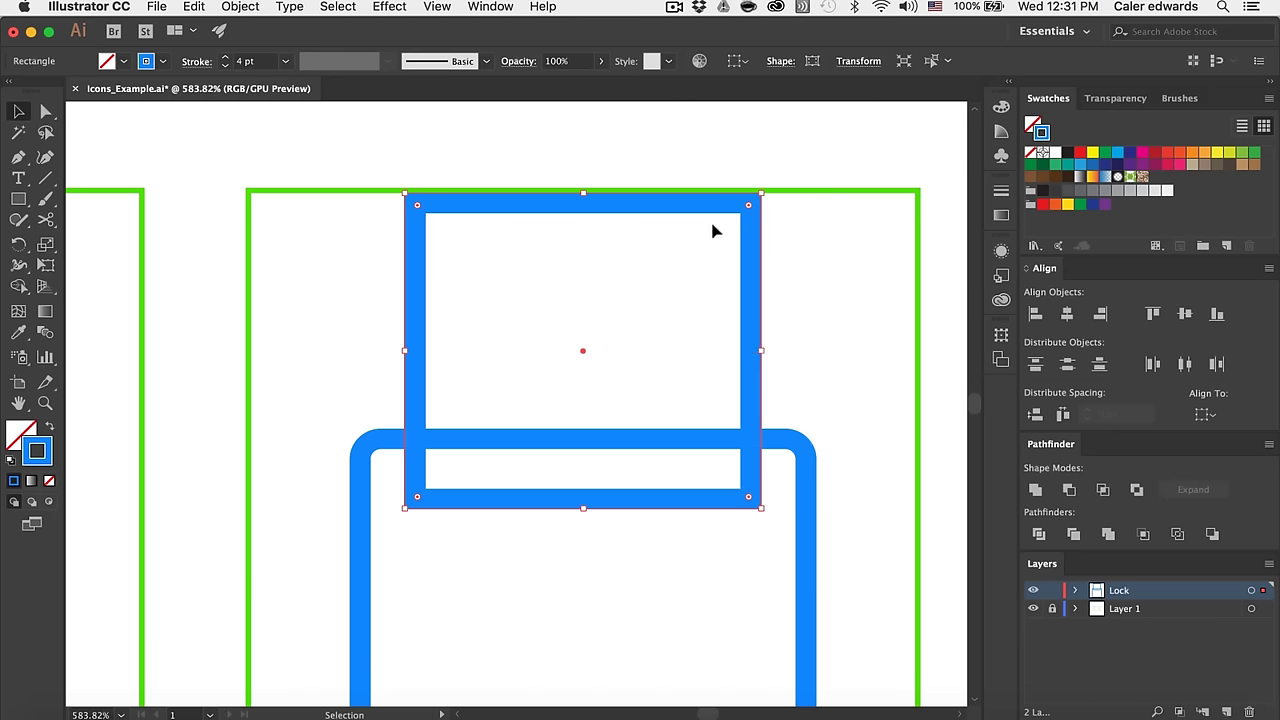
Step: Round only the two upper corners of the upper blue rectangle to about 34.34 px, forming a semicircular shackle, and deselect it
key(a)
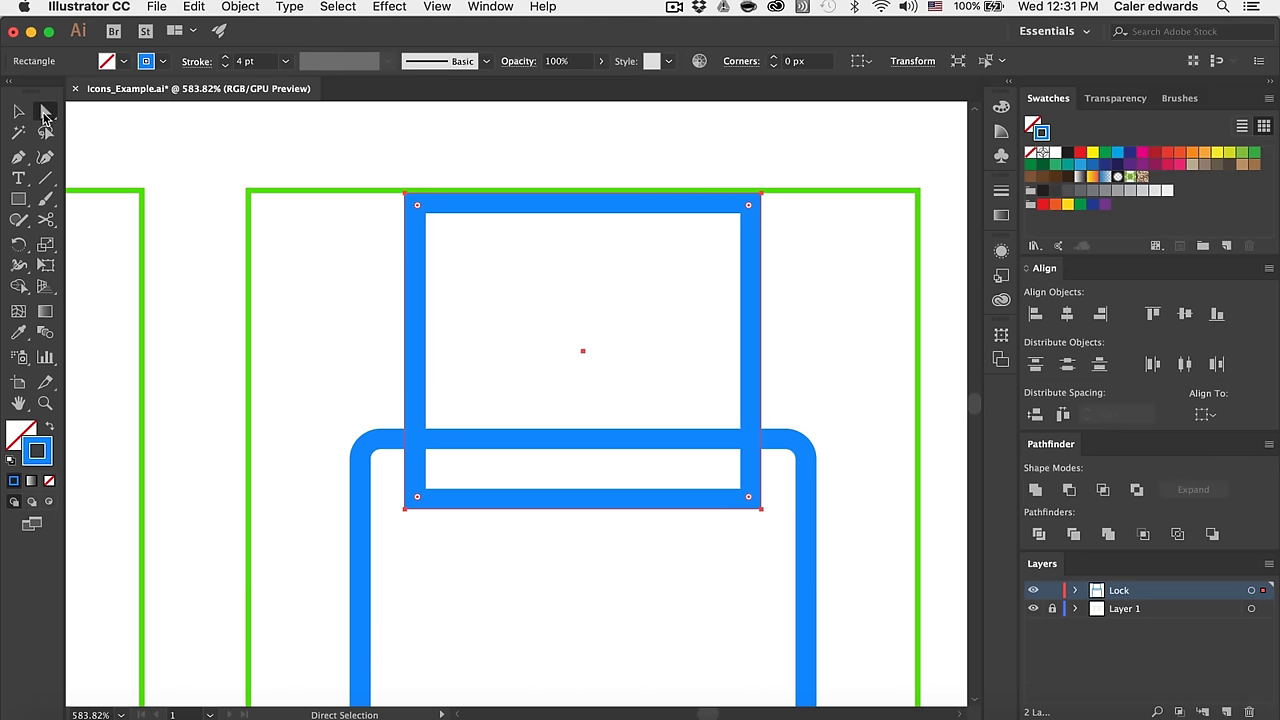
click(401, 191)
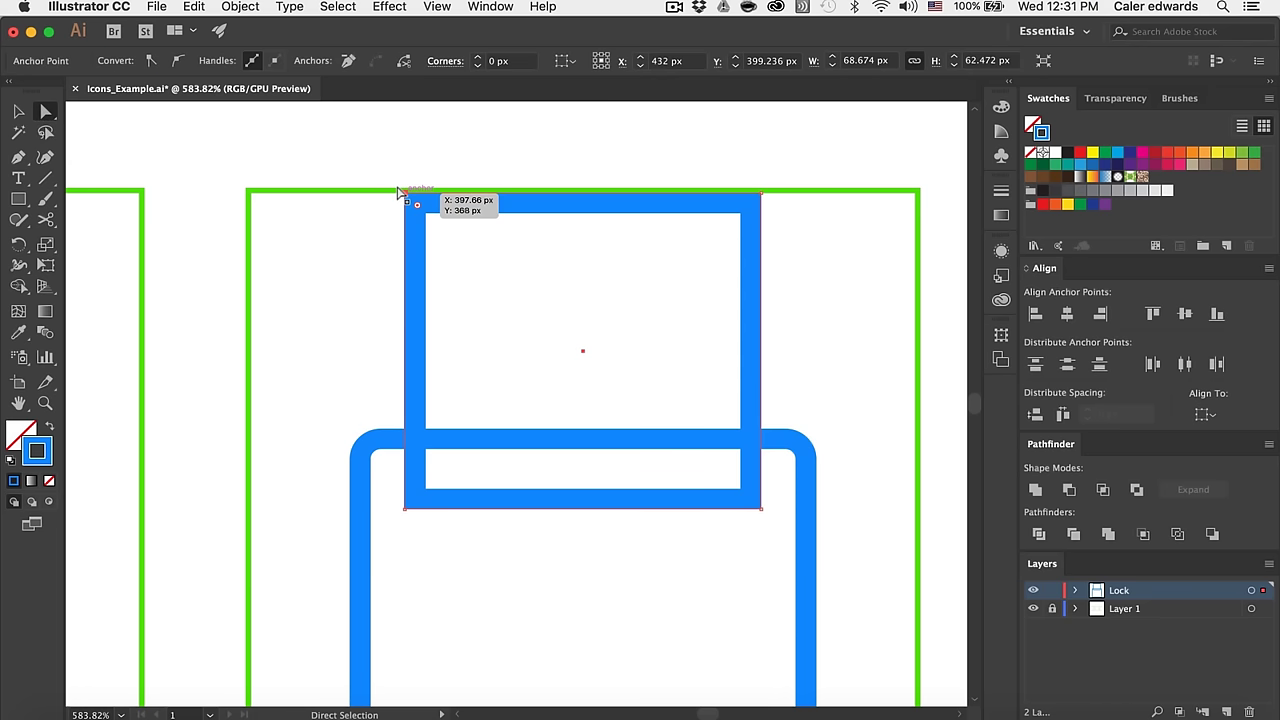
shift+click(756, 190)
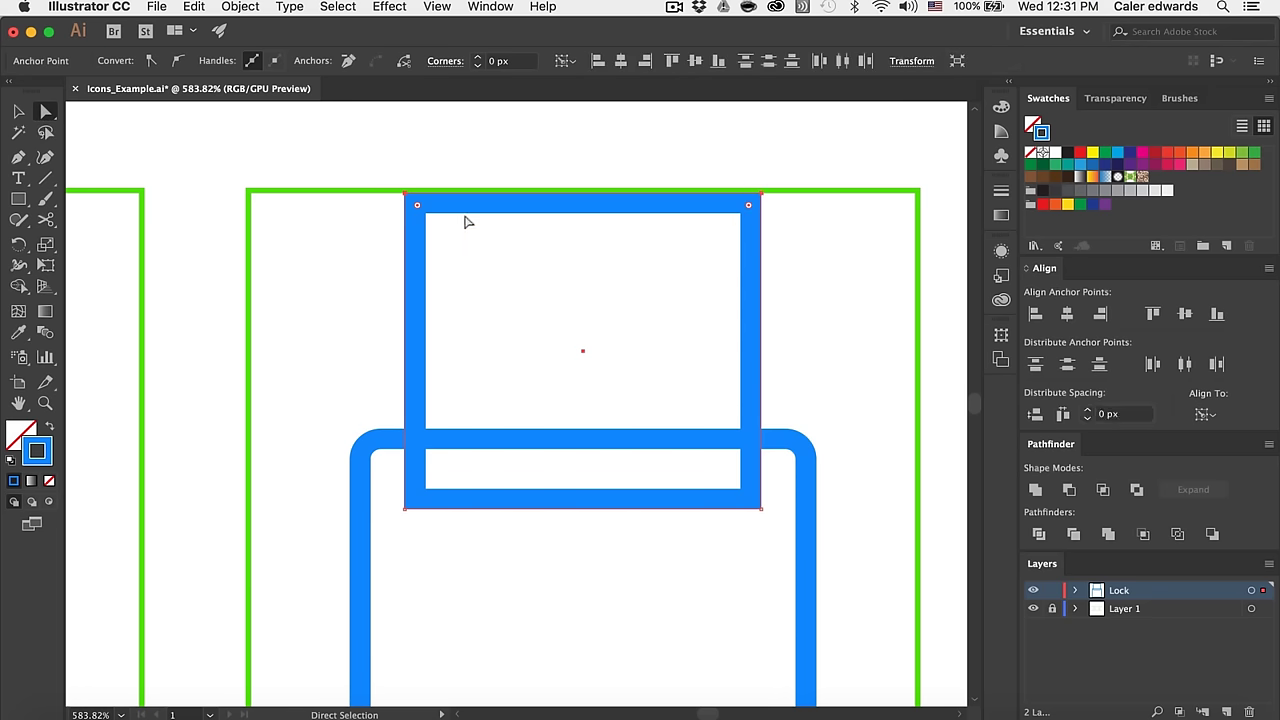
drag(745, 204, 594, 482)
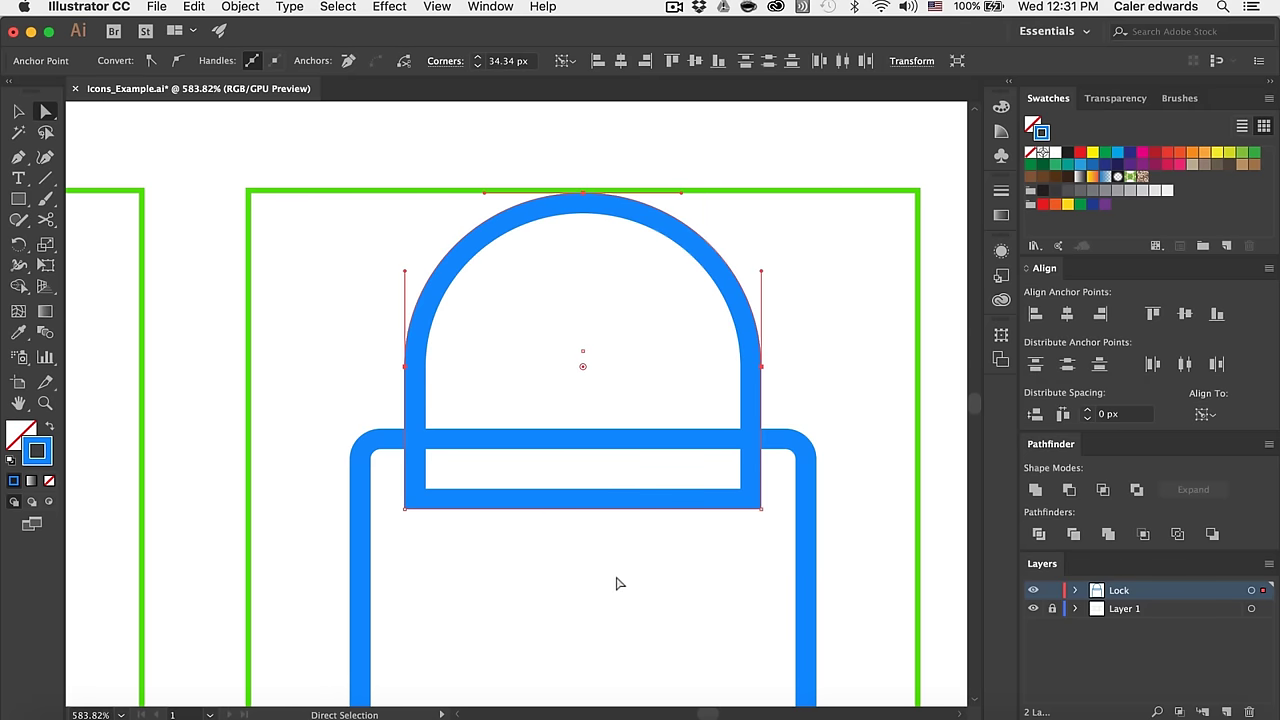
key(v)
click(837, 331)
key(super+0)
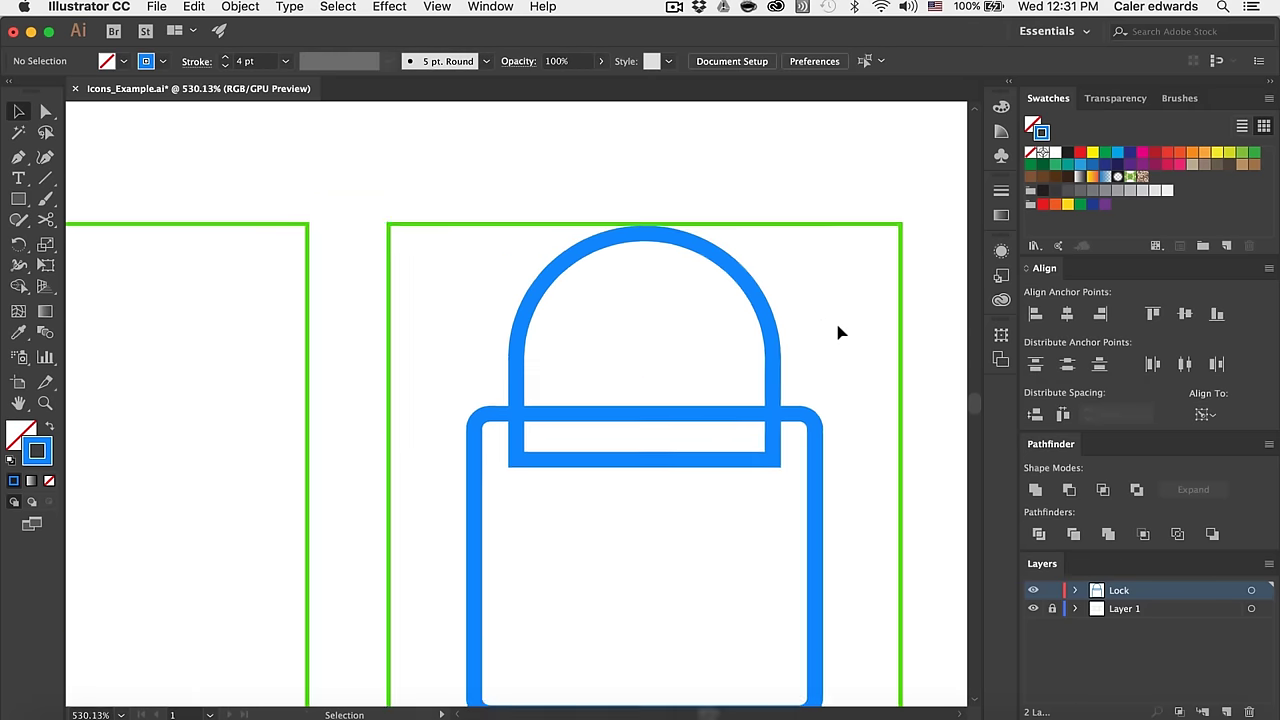
Step: Enlarge the rounded padlock body by raising its top edge and widening it symmetrically about its centre
scroll(837, 331, down, 3)
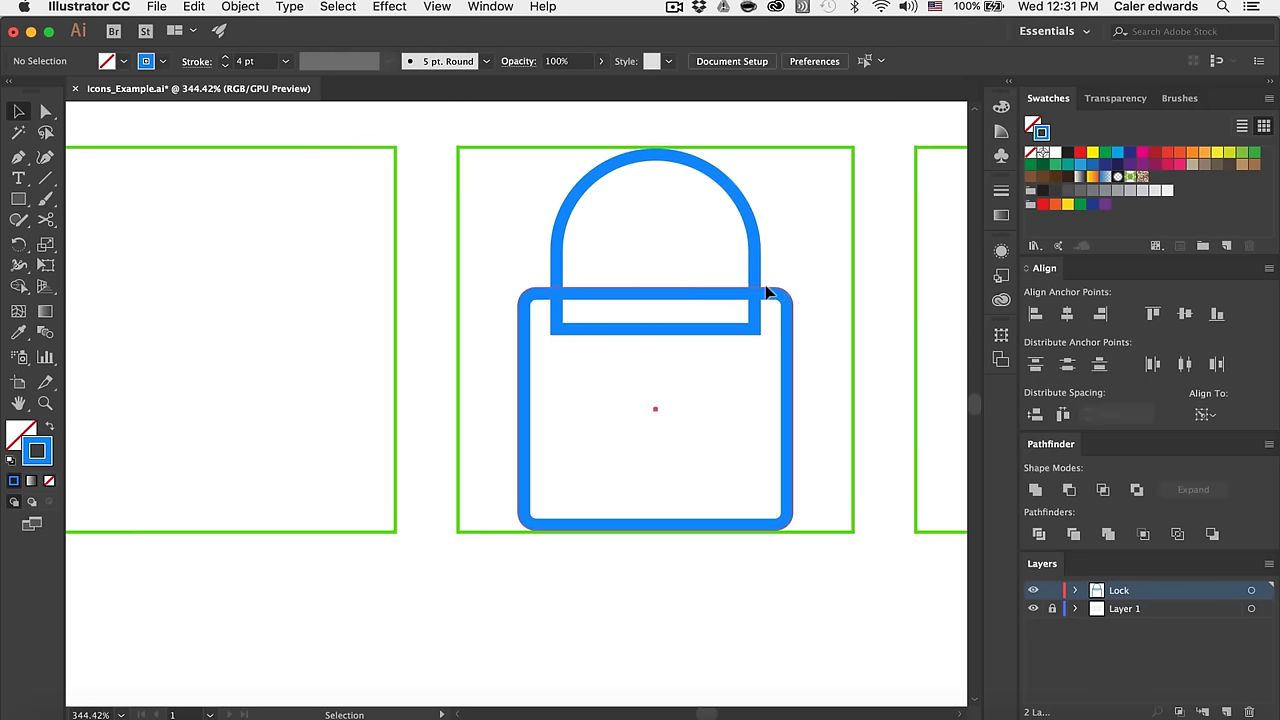
click(673, 296)
drag(656, 288, 656, 273)
drag(790, 399, 809, 400)
click(829, 383)
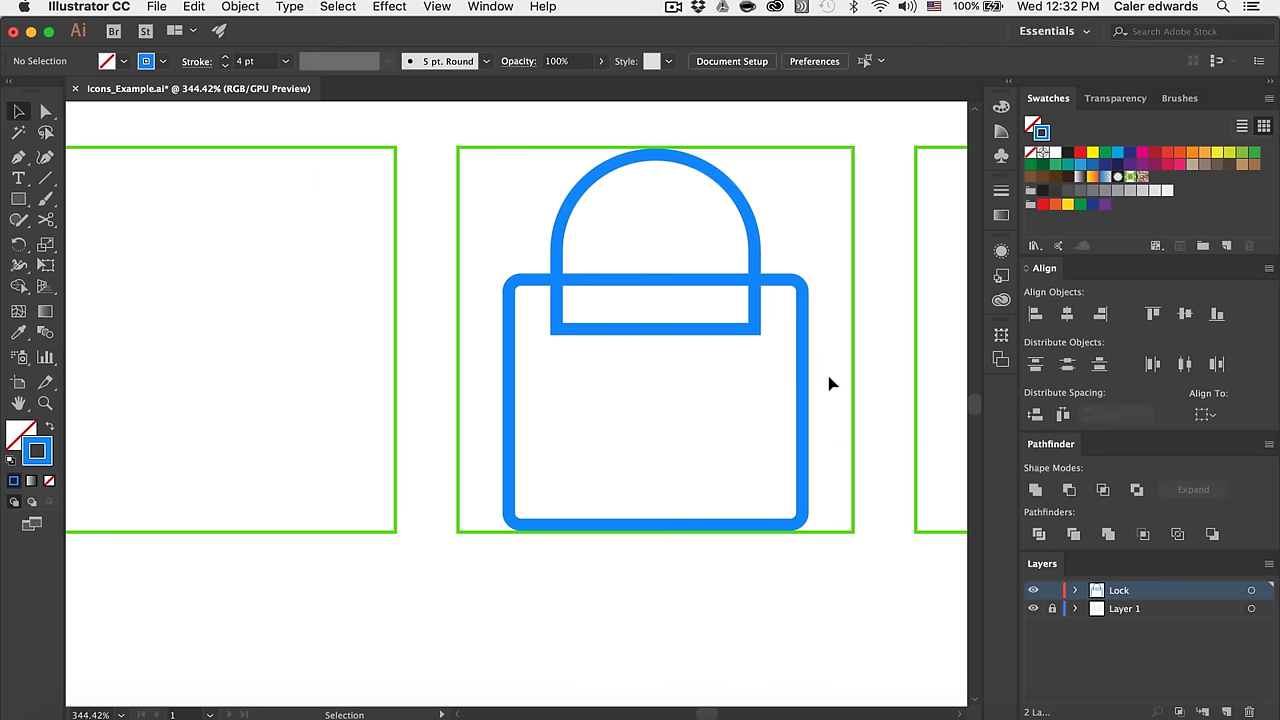
Step: Reset the shackle's rounded upper corners to square and widen the shape symmetrically about its centre
click(748, 238)
scroll(686, 234, up, 3)
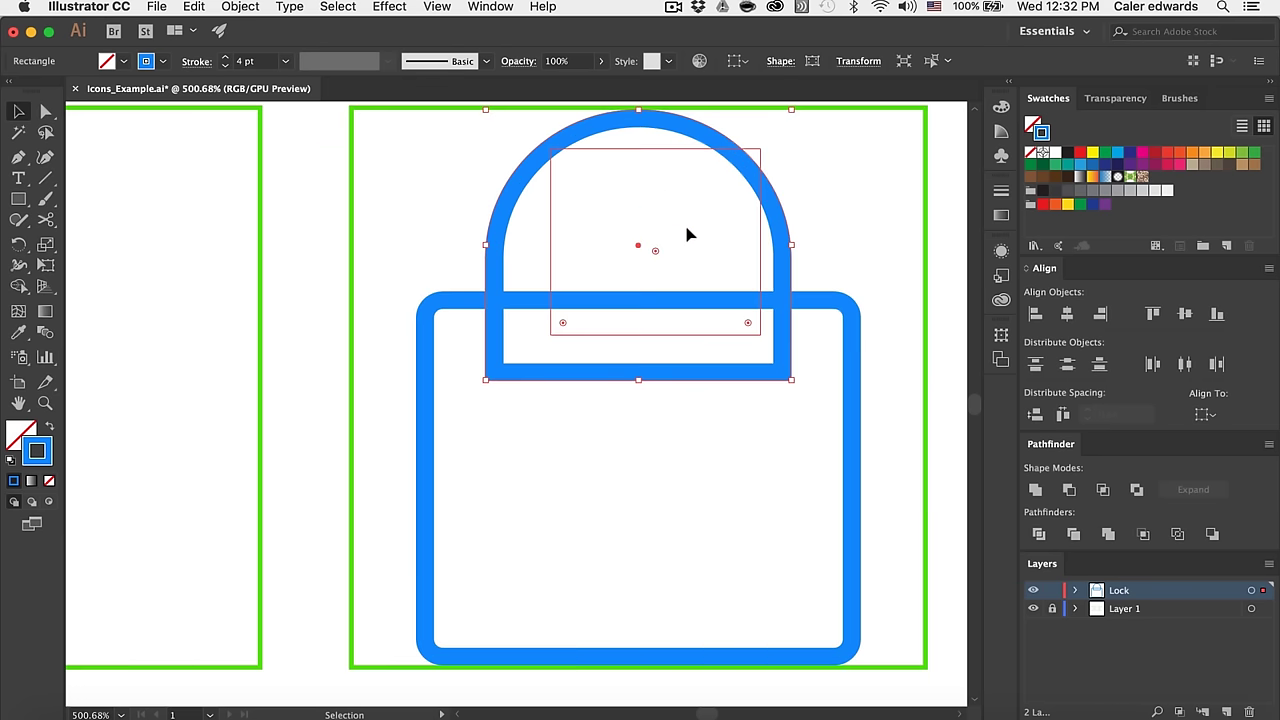
scroll(630, 308, up, 2)
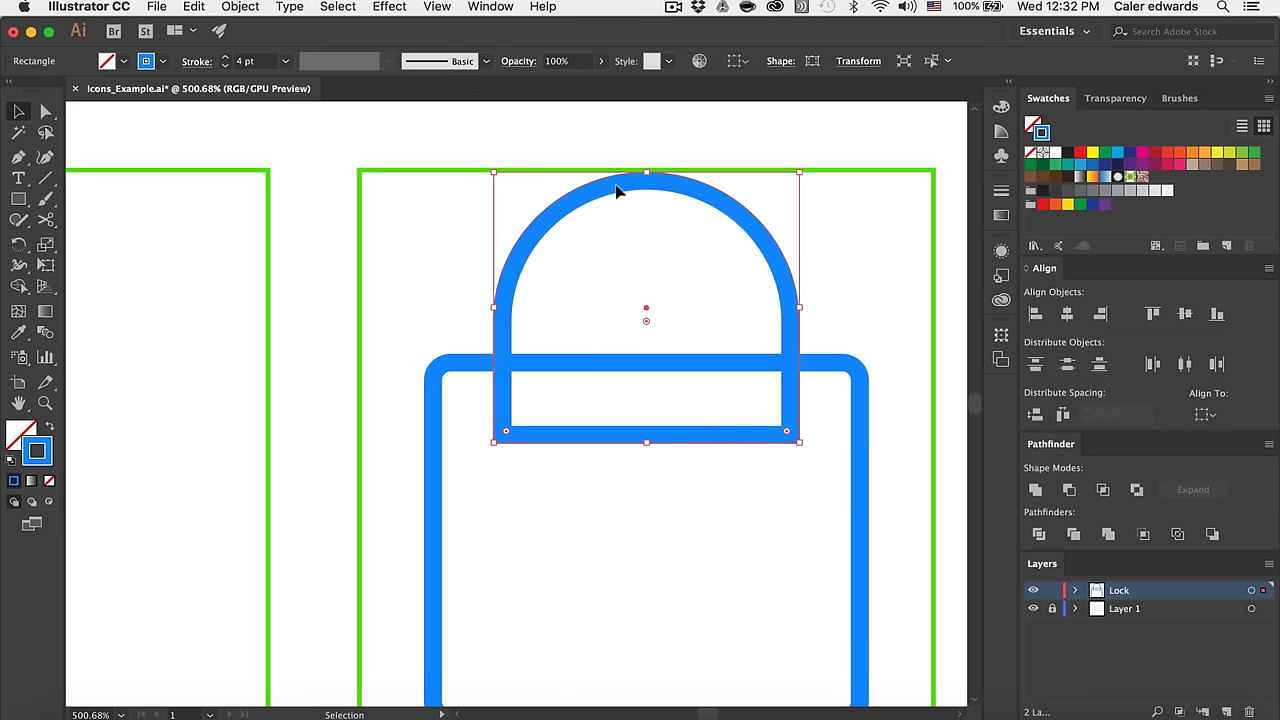
drag(643, 323, 843, 170)
drag(797, 305, 815, 304)
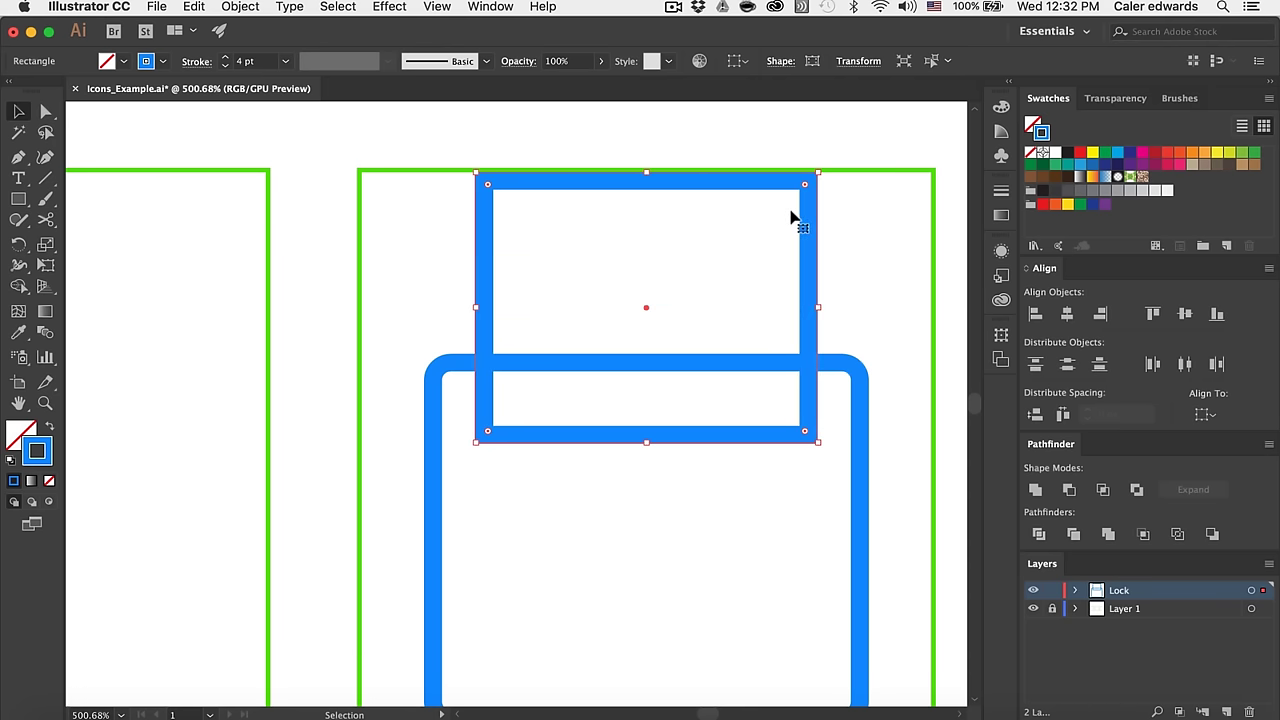
Step: Round the widened shackle's two upper corners to their maximum radius to form a semicircular arch, and deselect it
key(a)
click(818, 173)
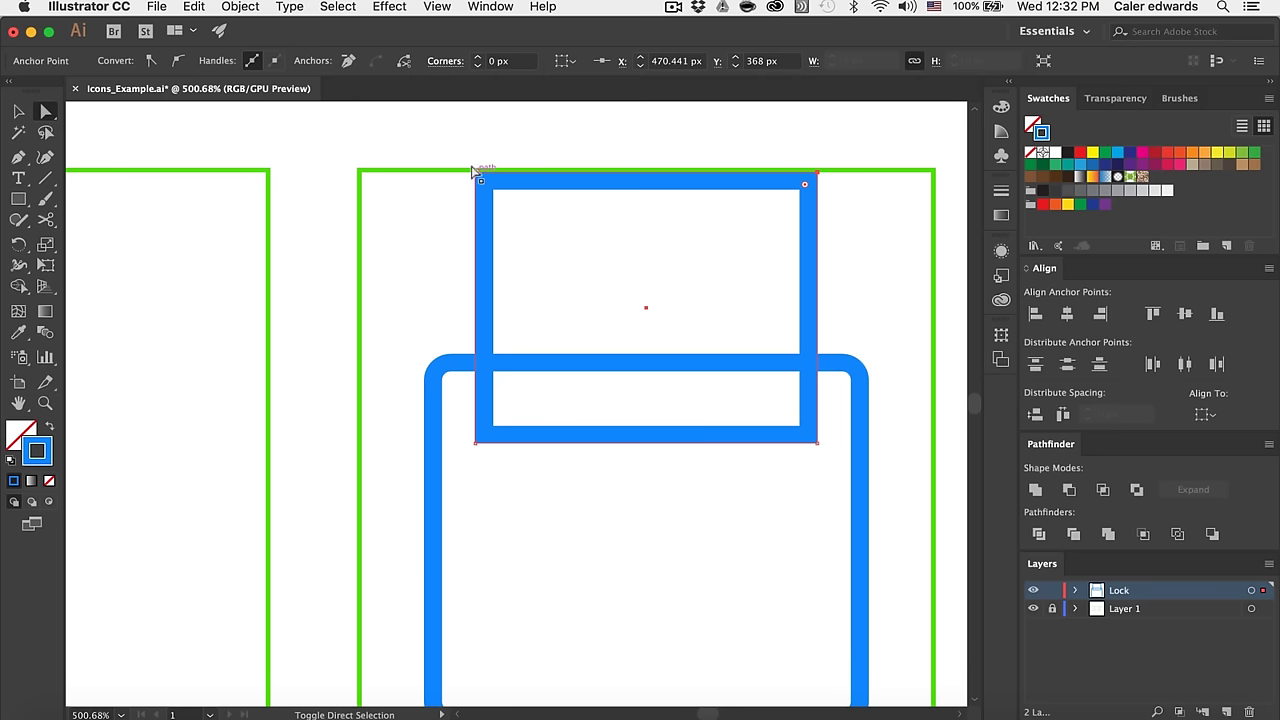
shift+click(476, 173)
drag(483, 185, 665, 436)
key(v)
click(867, 305)
scroll(867, 305, down, 5)
scroll(867, 305, right, 2)
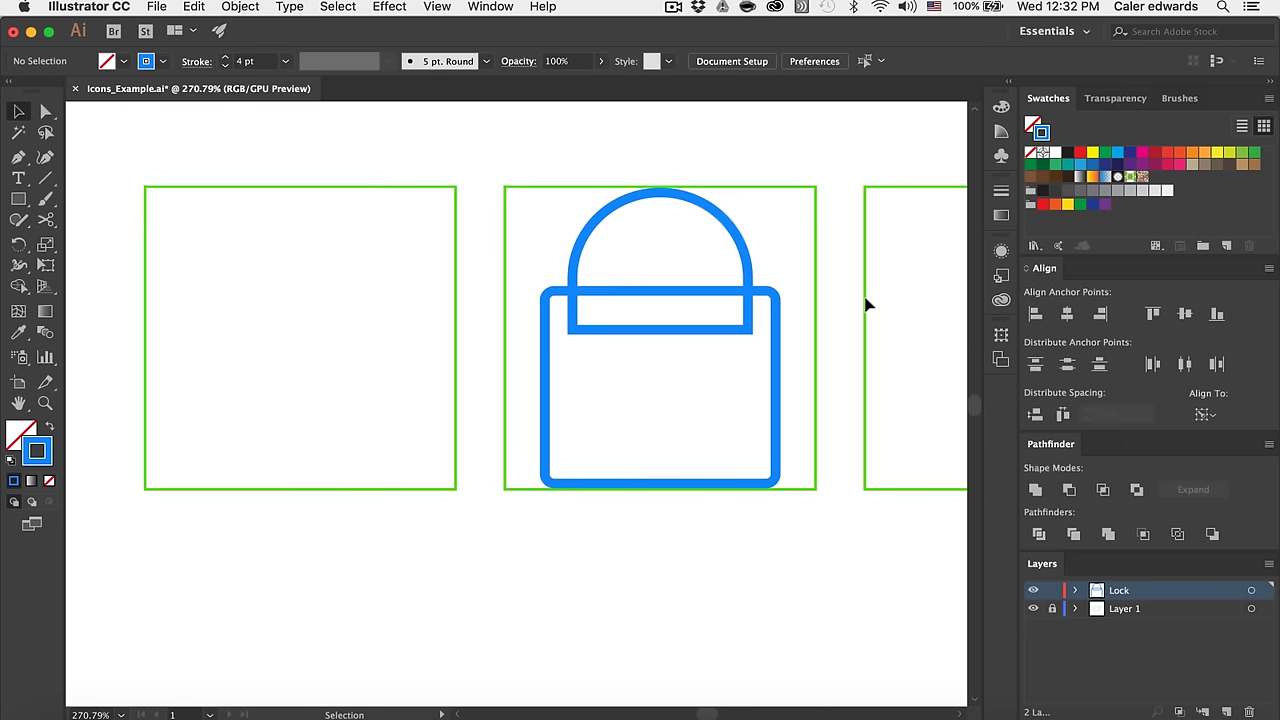
Step: Lower the padlock body's top edge slightly and narrow the body symmetrically about its centre
click(641, 289)
drag(657, 281, 659, 297)
drag(775, 387, 767, 388)
click(808, 320)
scroll(811, 320, down, 3)
scroll(812, 320, up, 3)
scroll(811, 320, up, 1)
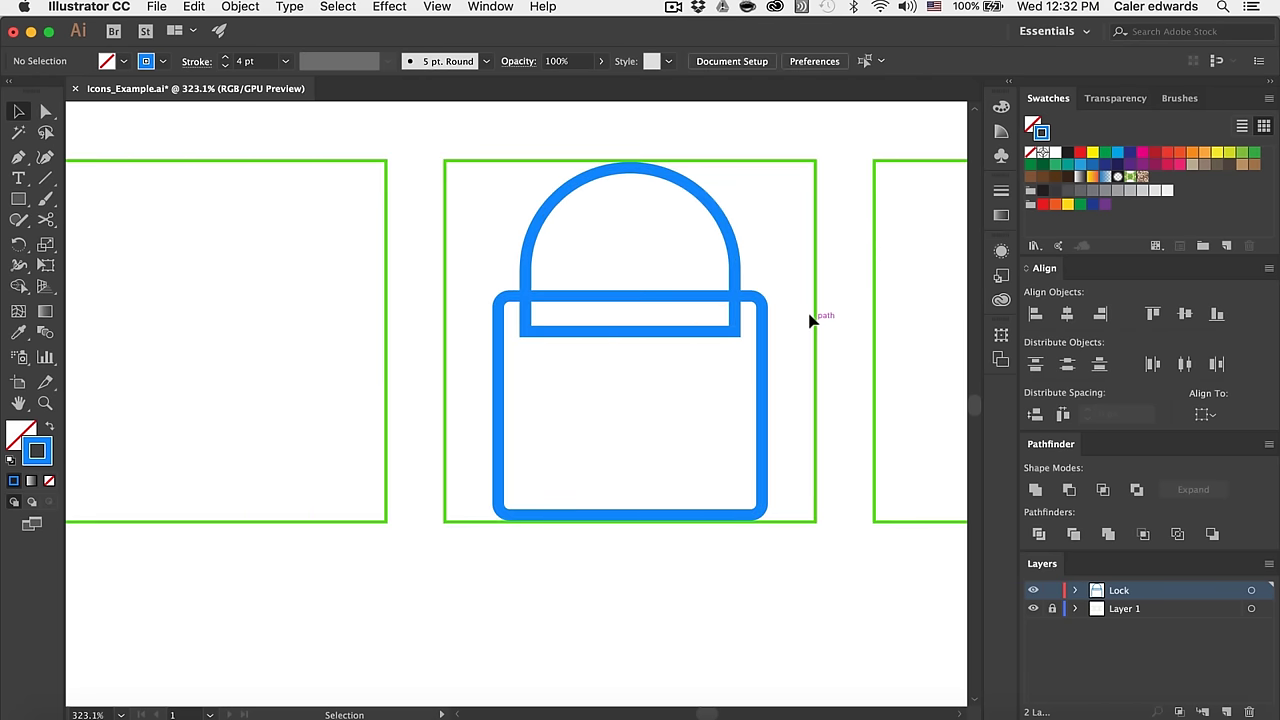
scroll(702, 240, down, 1)
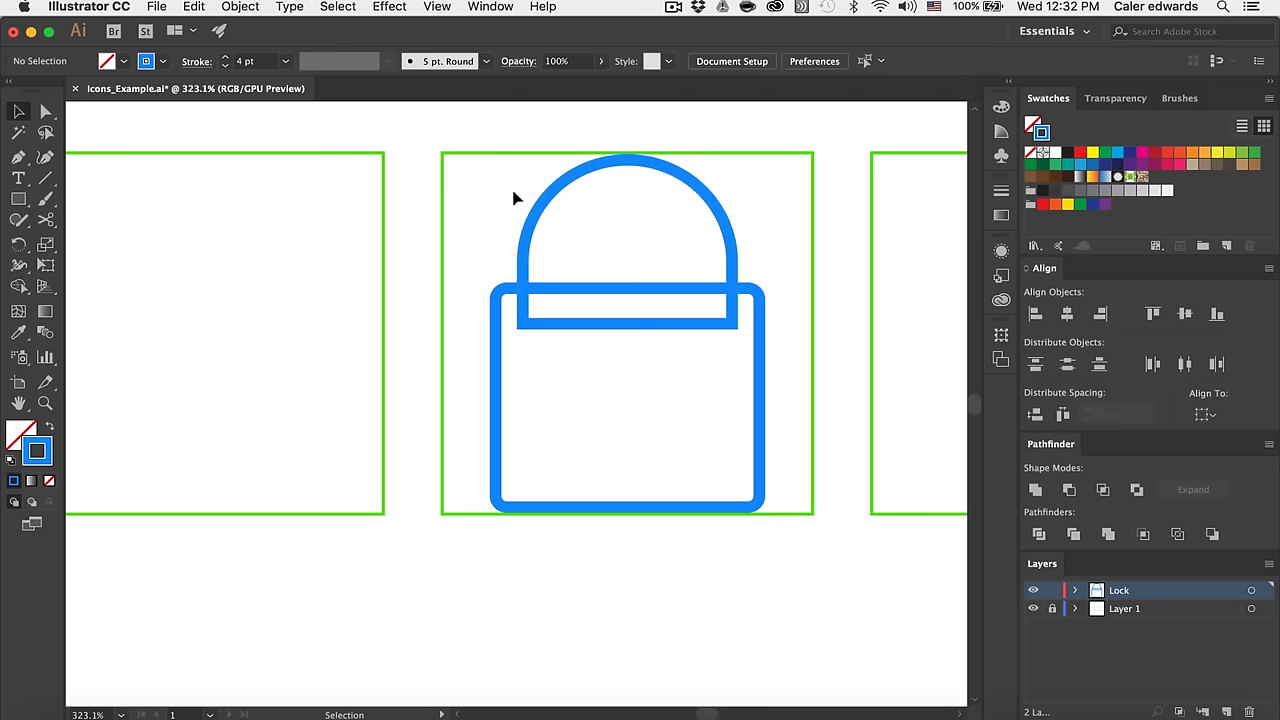
Step: Select both the shackle and the padlock body and expand their appearance into filled outlines
click(732, 275)
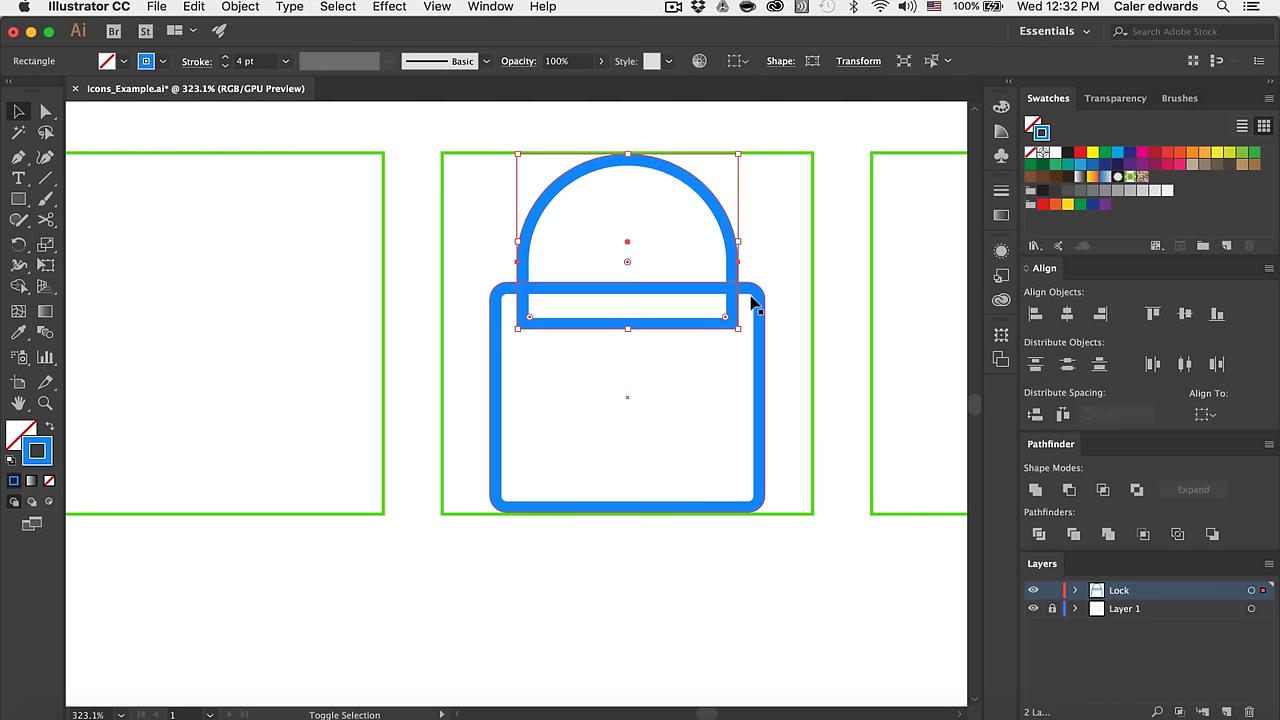
shift+click(756, 312)
click(240, 7)
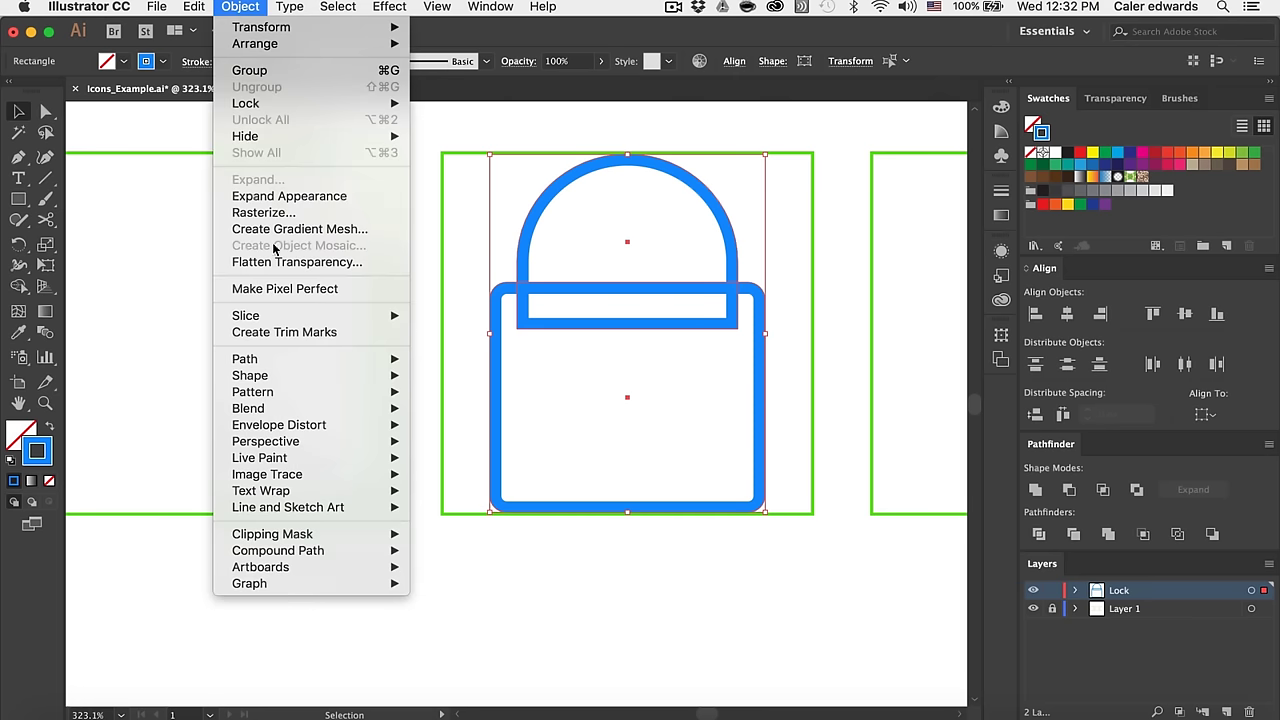
click(266, 197)
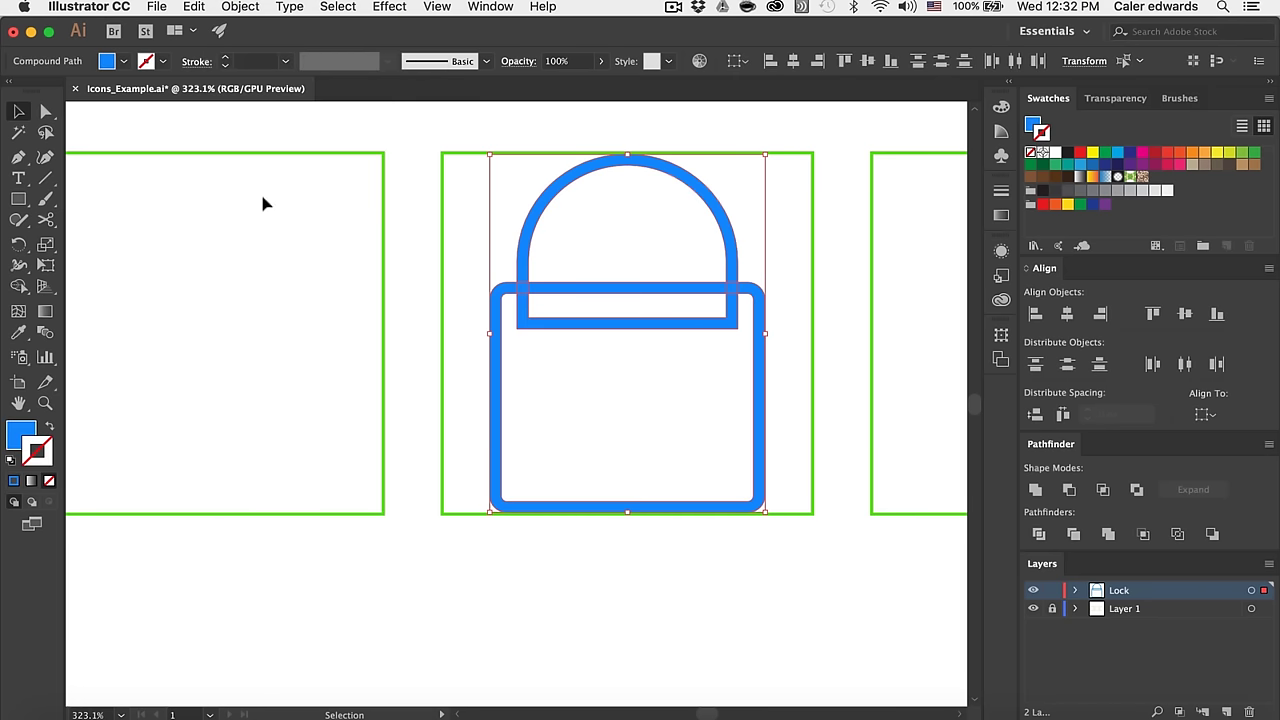
Step: Remove the part of the shackle that lies inside the padlock body with the Shape Builder tool, and deselect the artwork
key(shift+m)
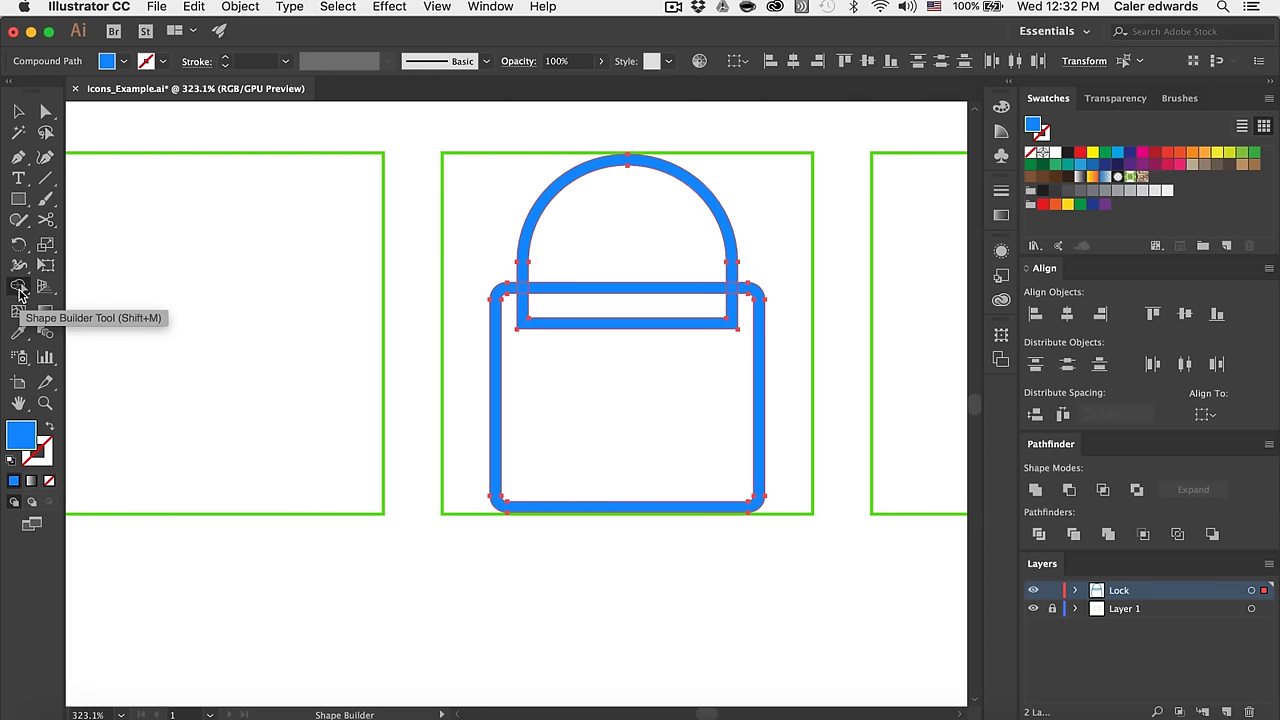
alt+click(617, 320)
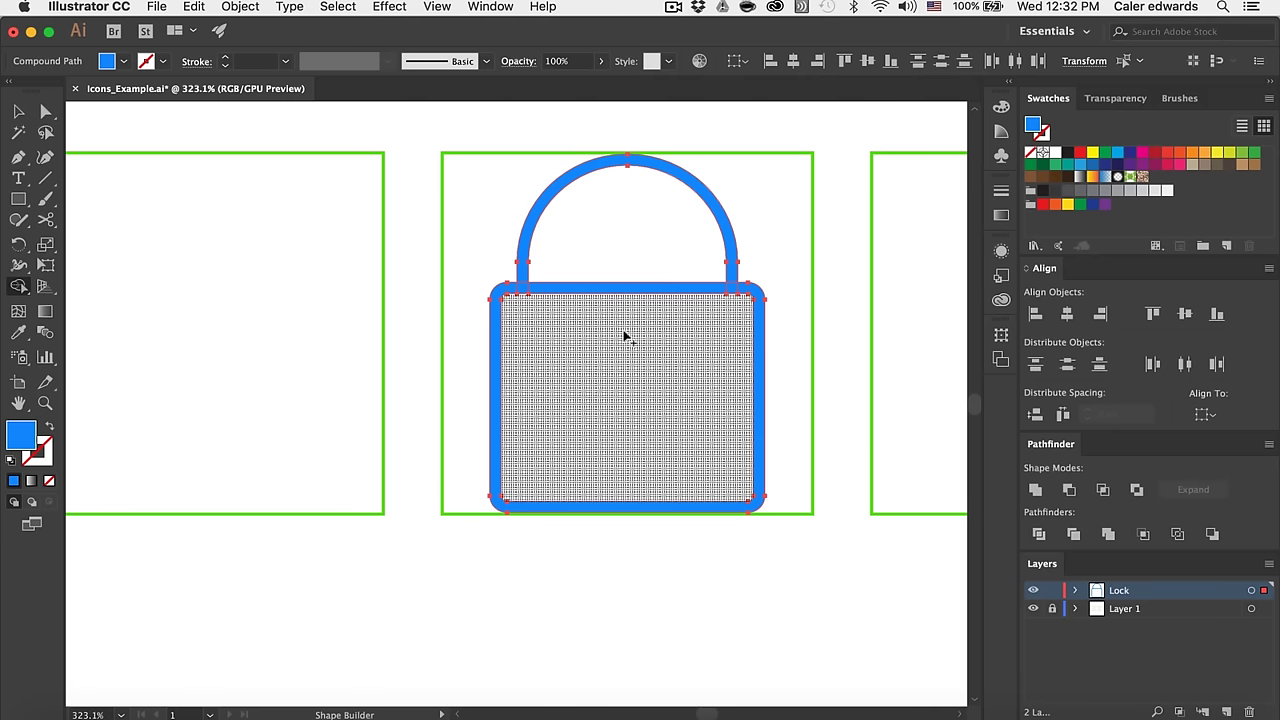
key(v)
click(640, 614)
scroll(663, 380, up, 5)
scroll(663, 360, up, 2)
scroll(663, 347, down, 3)
scroll(663, 347, up, 2)
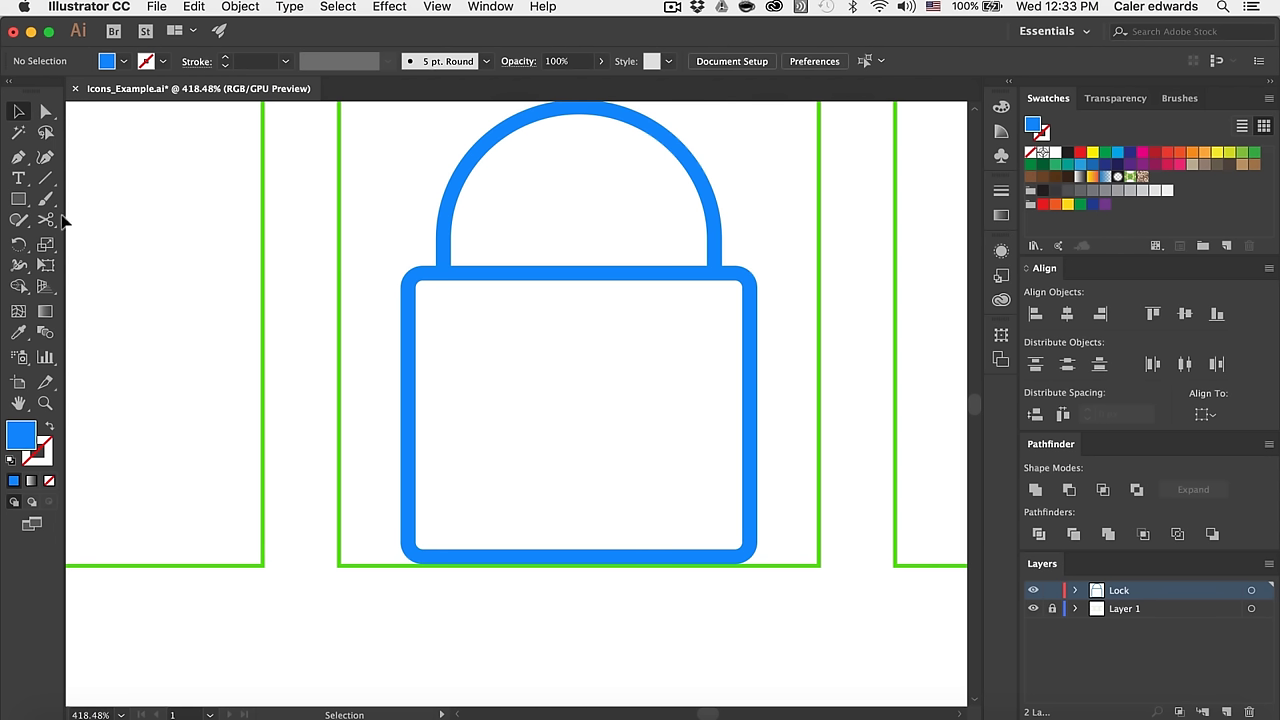
Step: Draw a narrow vertical blue rectangle as a keyhole in the upper half of the padlock body and move it to the horizontal centre
click(18, 199)
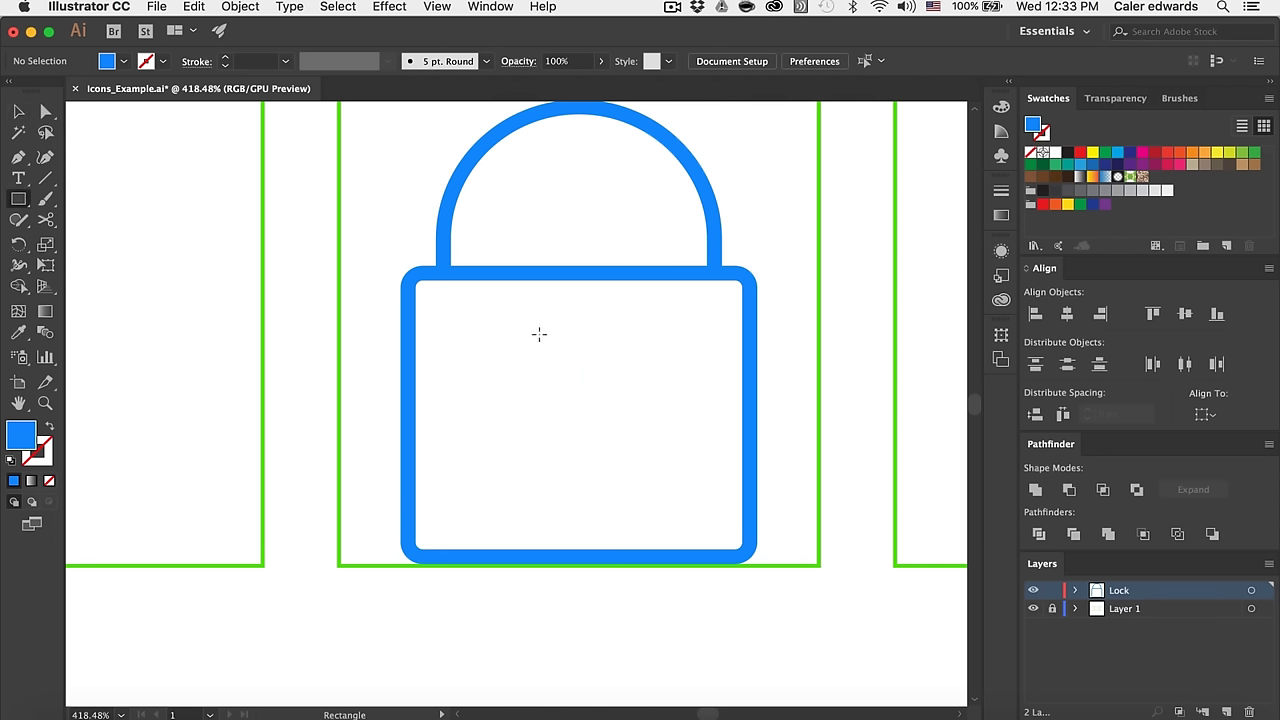
drag(549, 328, 569, 412)
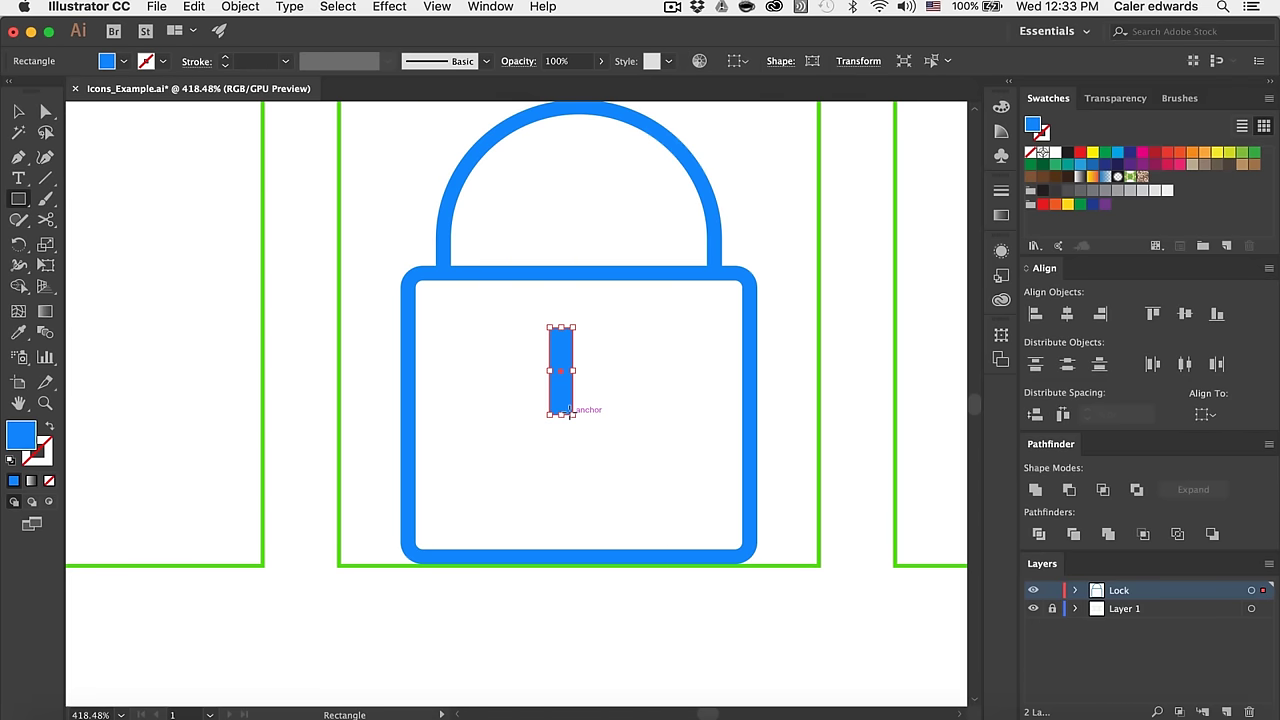
key(v)
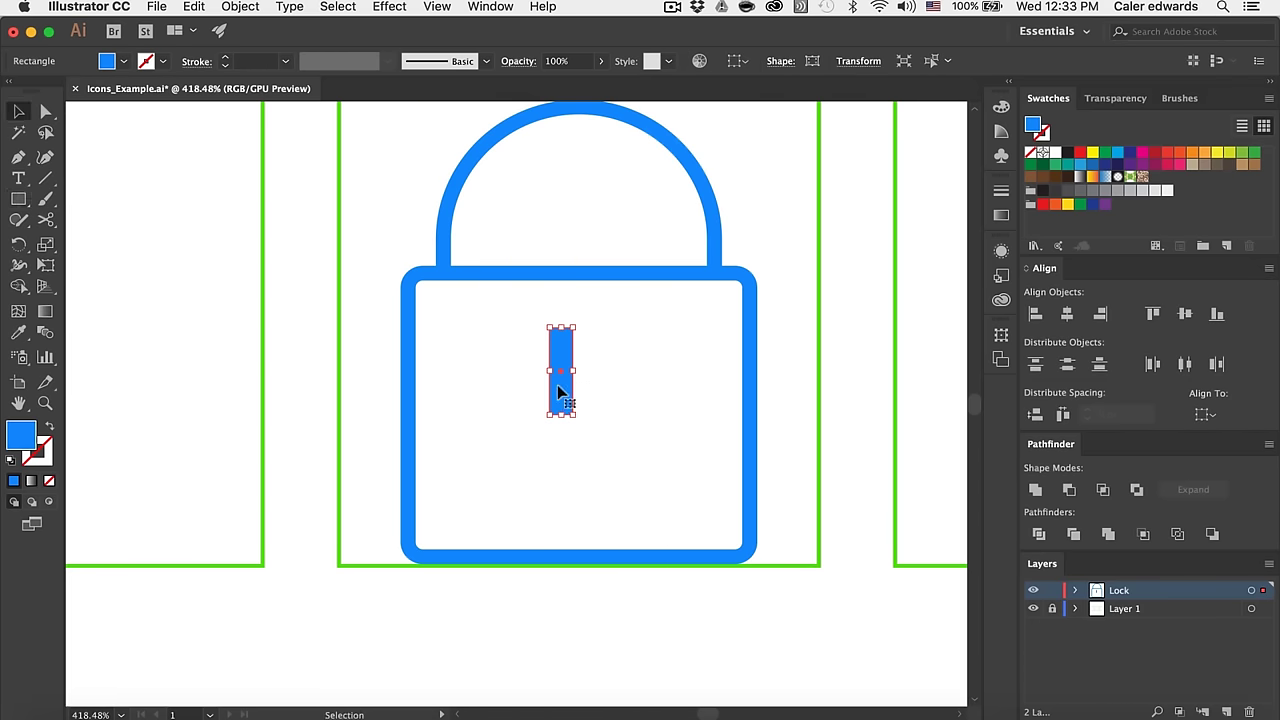
drag(561, 386, 572, 392)
scroll(572, 382, up, 1)
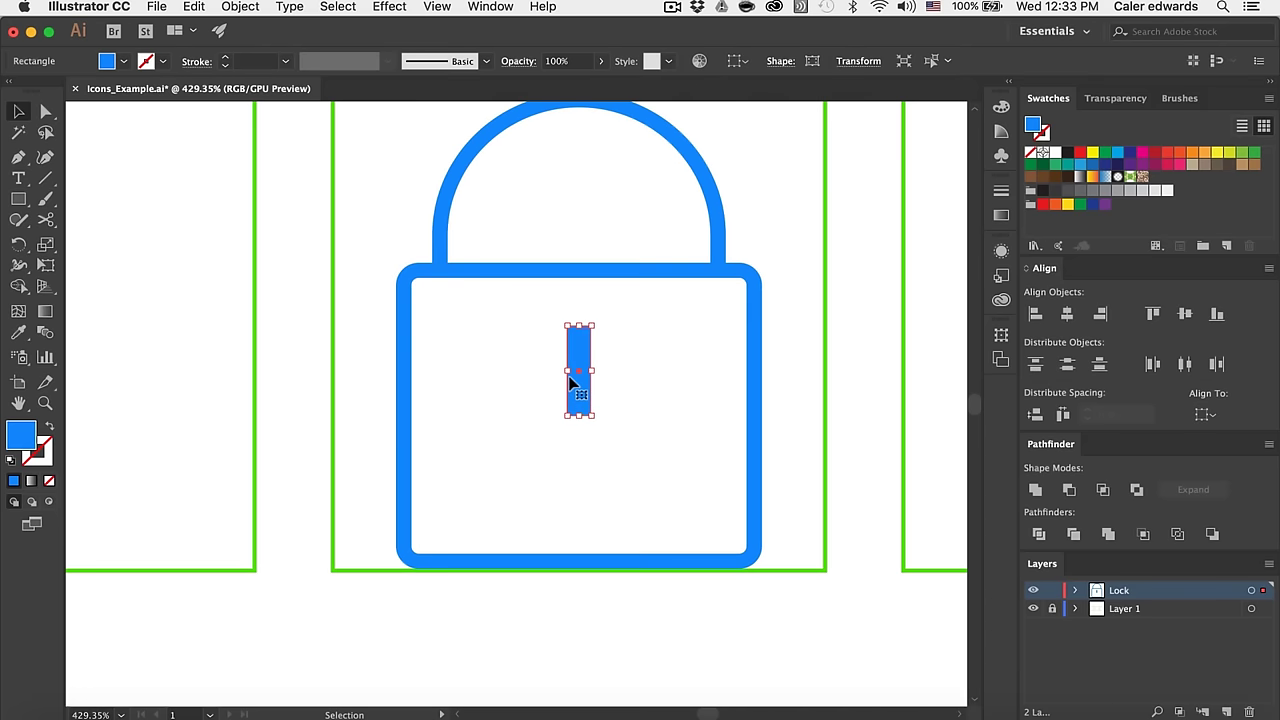
Step: Round all four corners of the keyhole rectangle to their maximum radius, making a pill shape, and deselect it
key(a)
scroll(572, 382, up, 3)
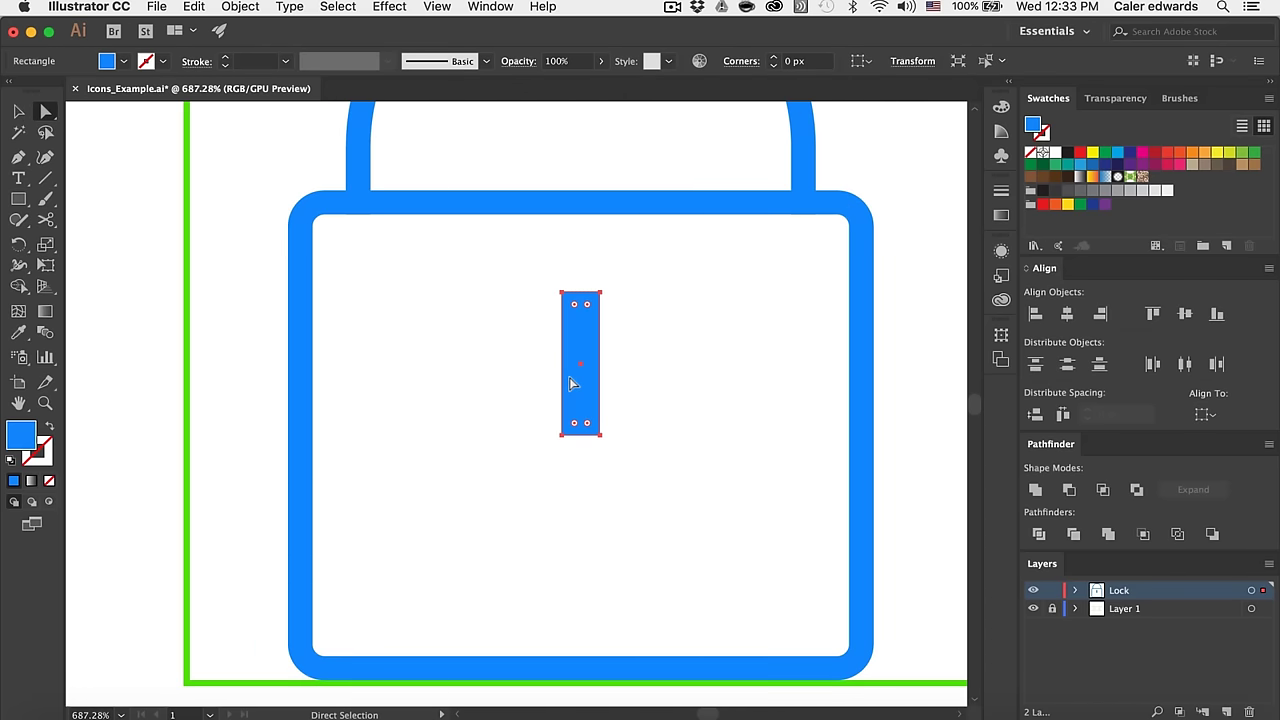
drag(587, 303, 546, 353)
click(686, 366)
key(v)
scroll(686, 366, down, 3)
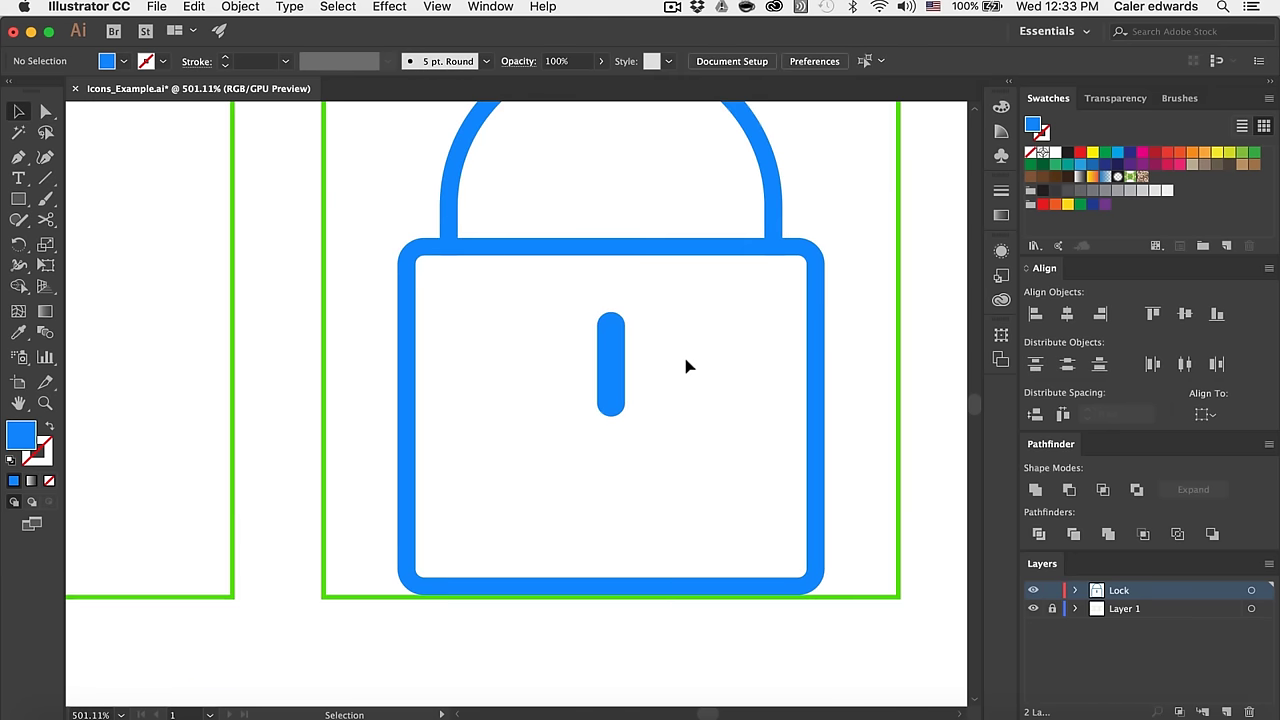
Step: Select the keyhole together with the padlock shapes, align them by their horizontal centres, and deselect
drag(569, 304, 562, 317)
scroll(694, 571, down, 2)
drag(704, 571, 487, 140)
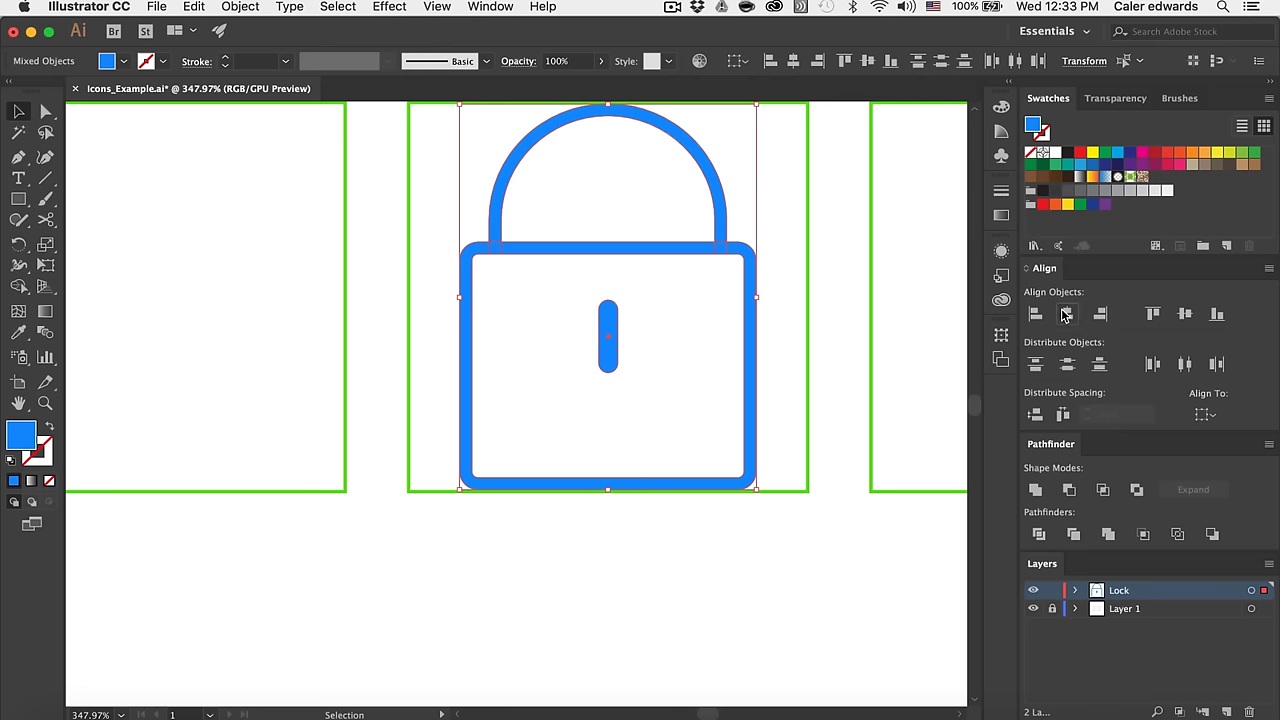
click(598, 525)
Step: Swap the keyhole's blue fill to an outline with no fill and set its stroke weight to 2 pt
scroll(608, 369, up, 3)
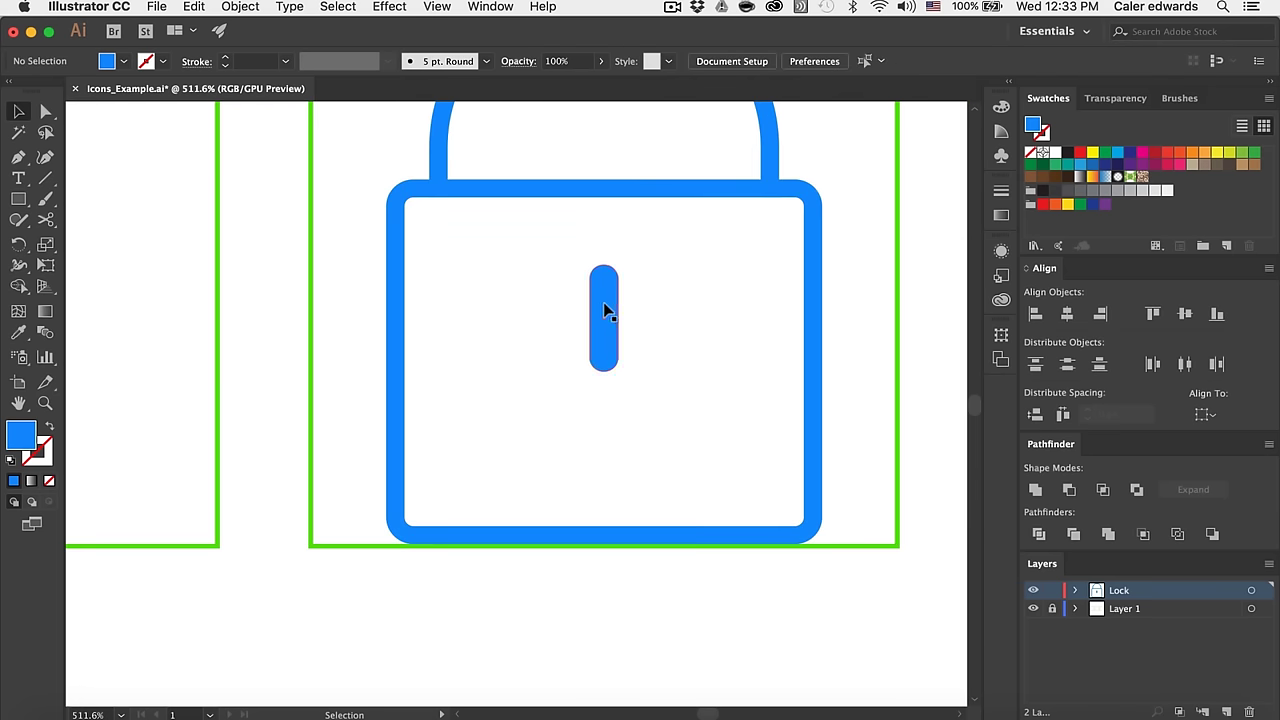
click(605, 304)
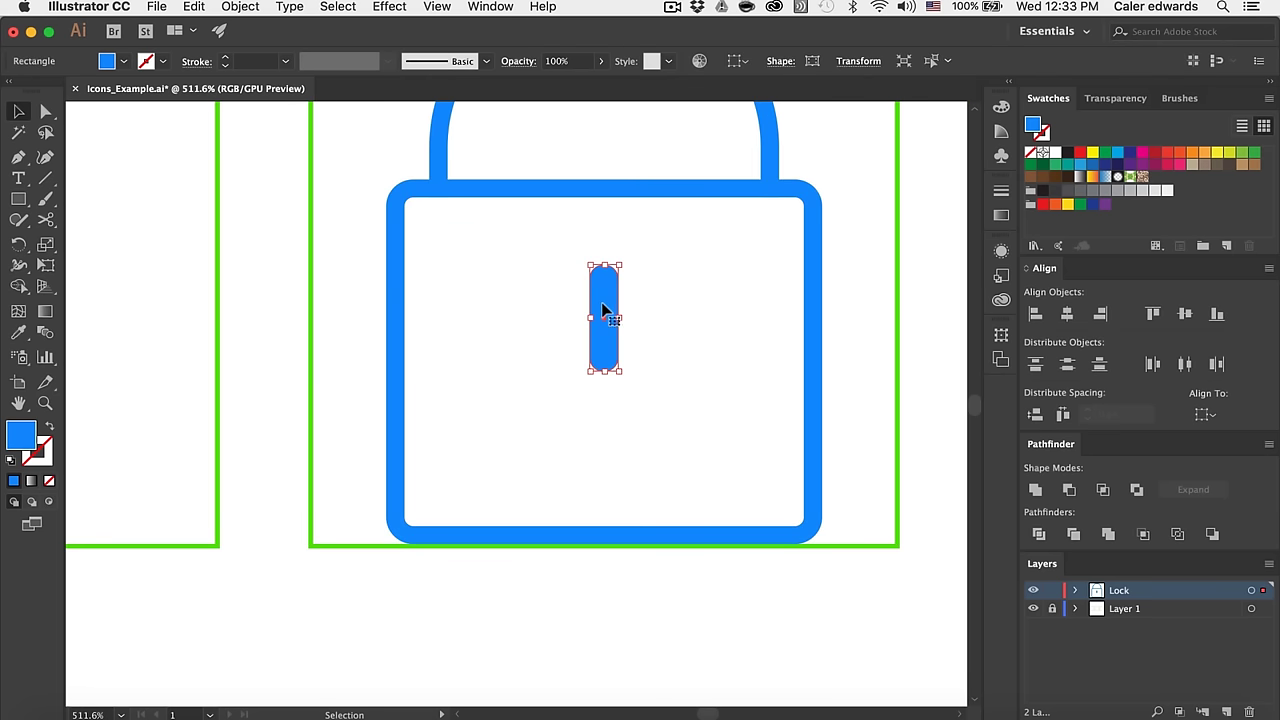
click(46, 426)
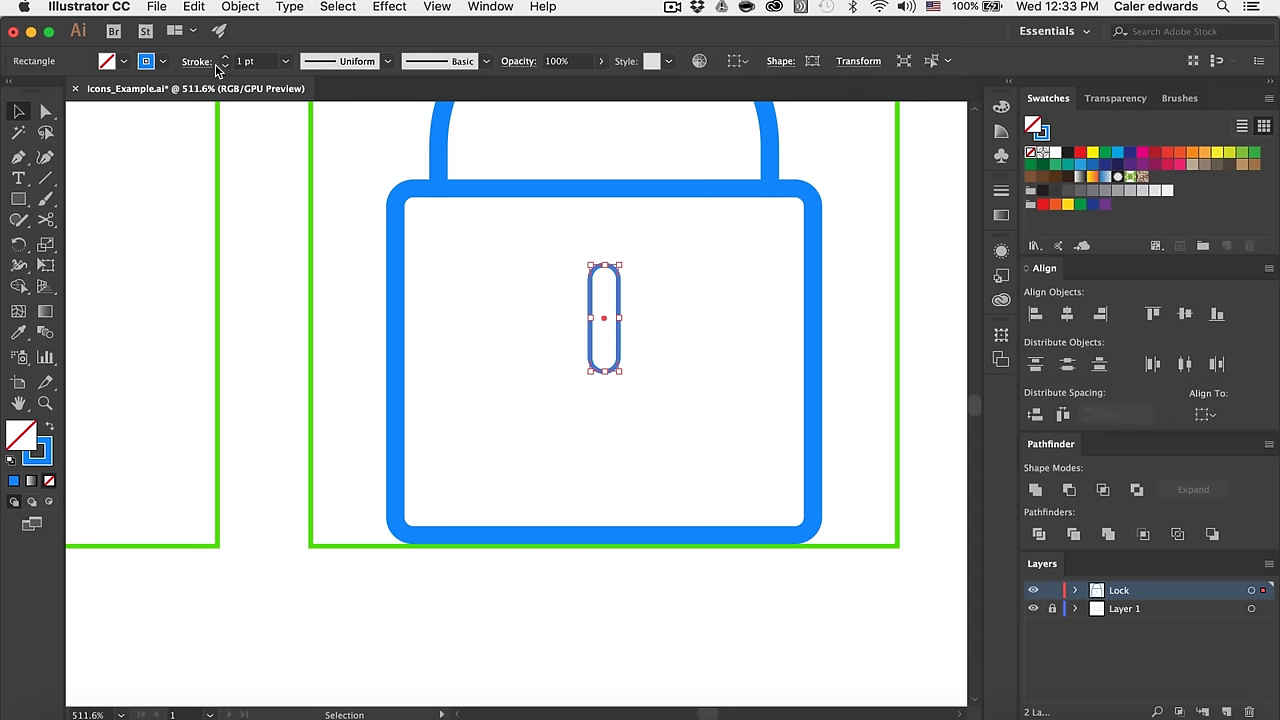
click(275, 61)
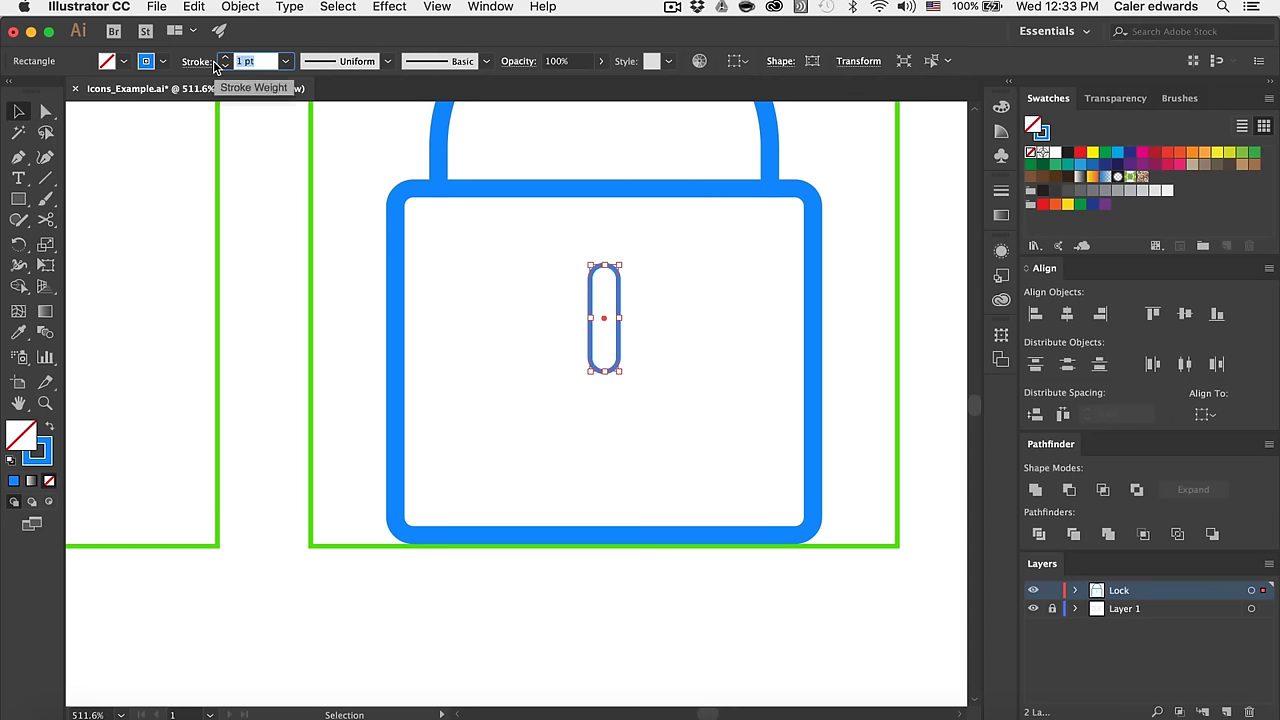
text(2)
key(Return)
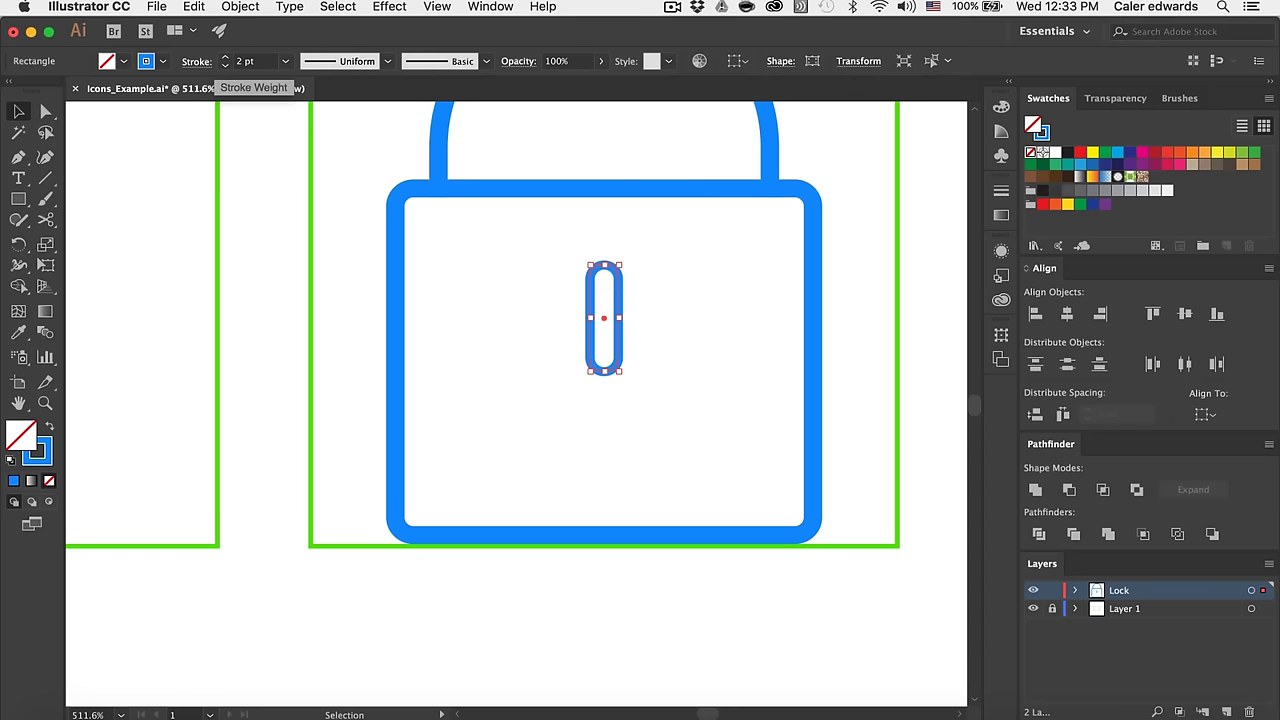
click(396, 238)
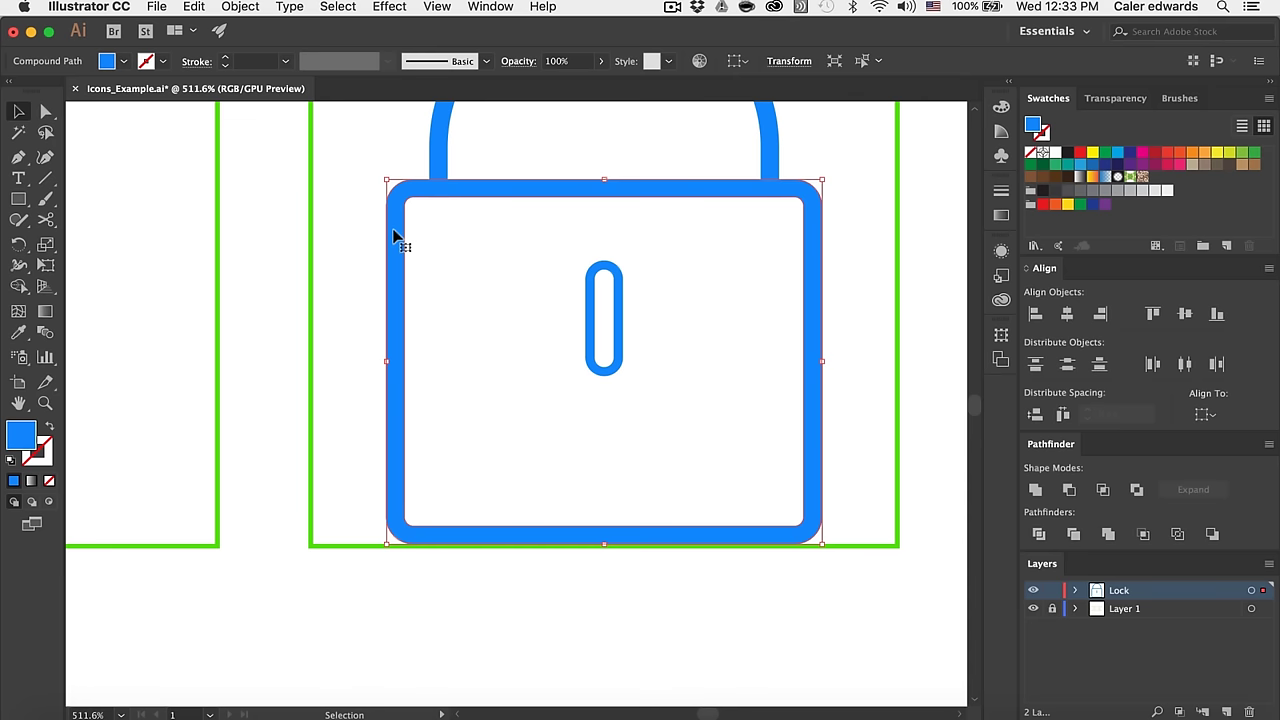
Step: Widen the keyhole outline slightly from its centre, keeping it centred on the padlock body
click(621, 296)
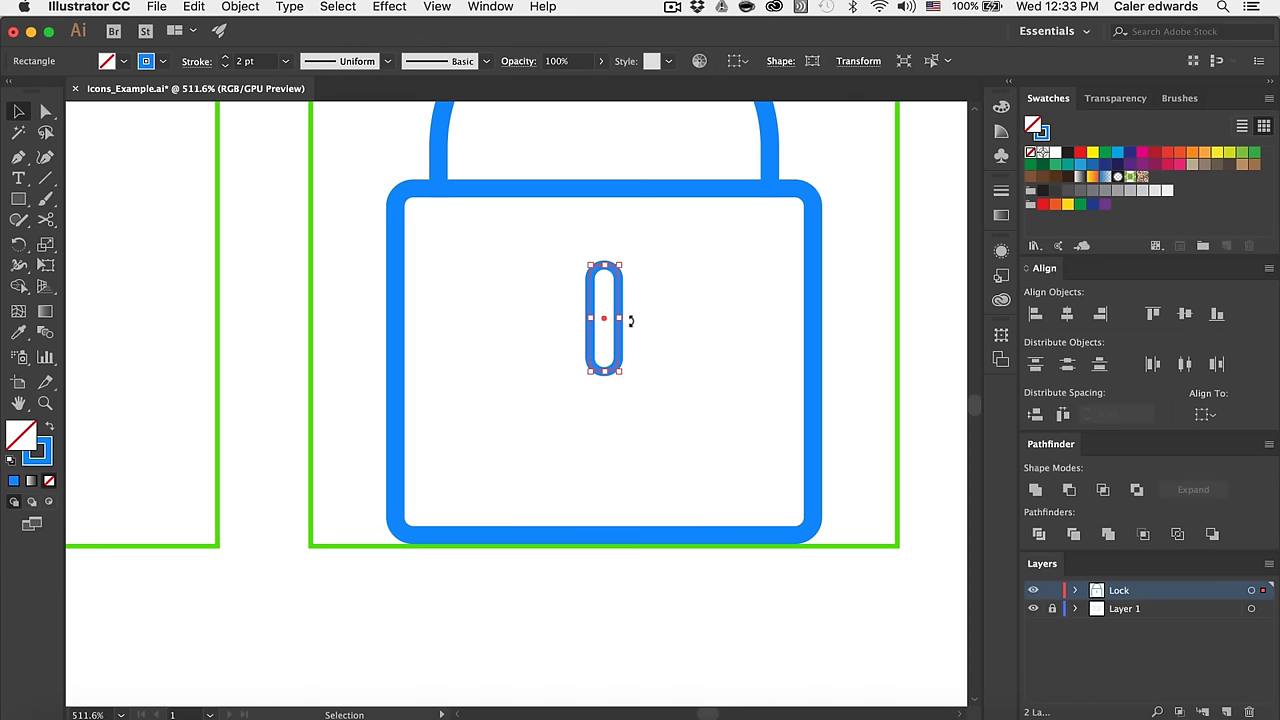
scroll(677, 371, down, 3)
scroll(660, 352, up, 3)
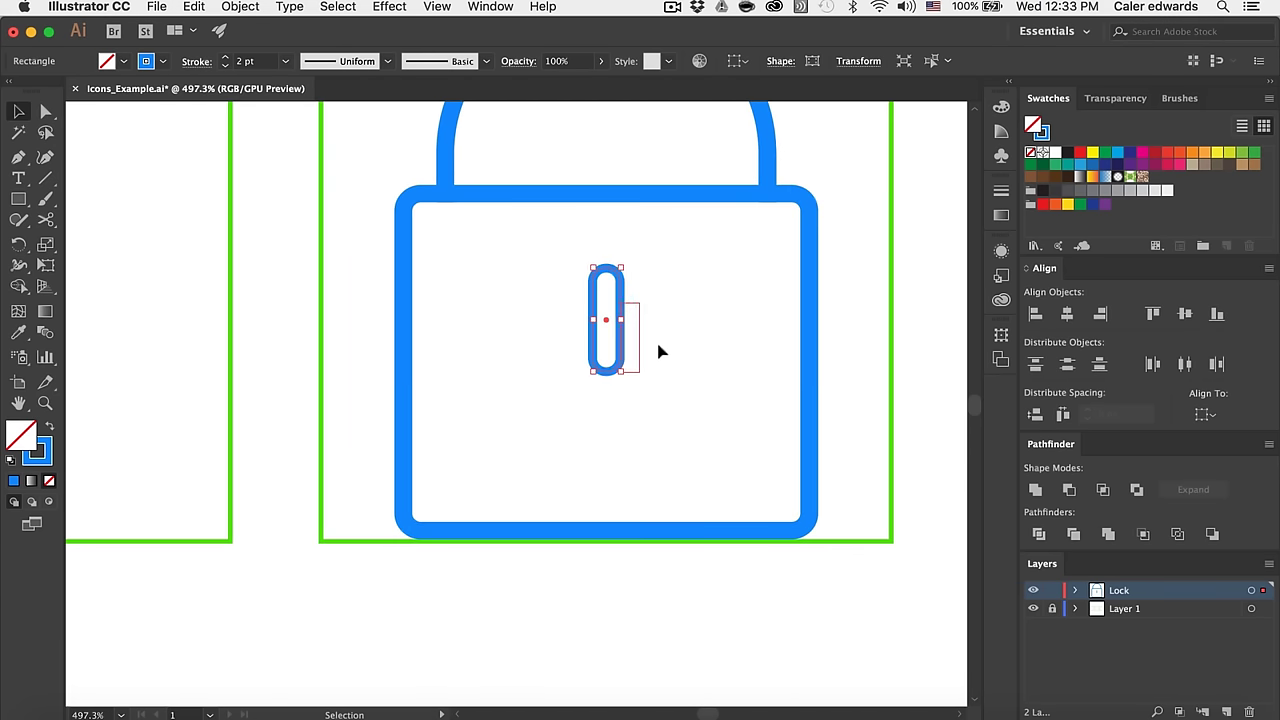
drag(617, 317, 622, 316)
Step: Round the widened keyhole's corners to their maximum radius again and deselect it
scroll(621, 316, up, 3)
key(a)
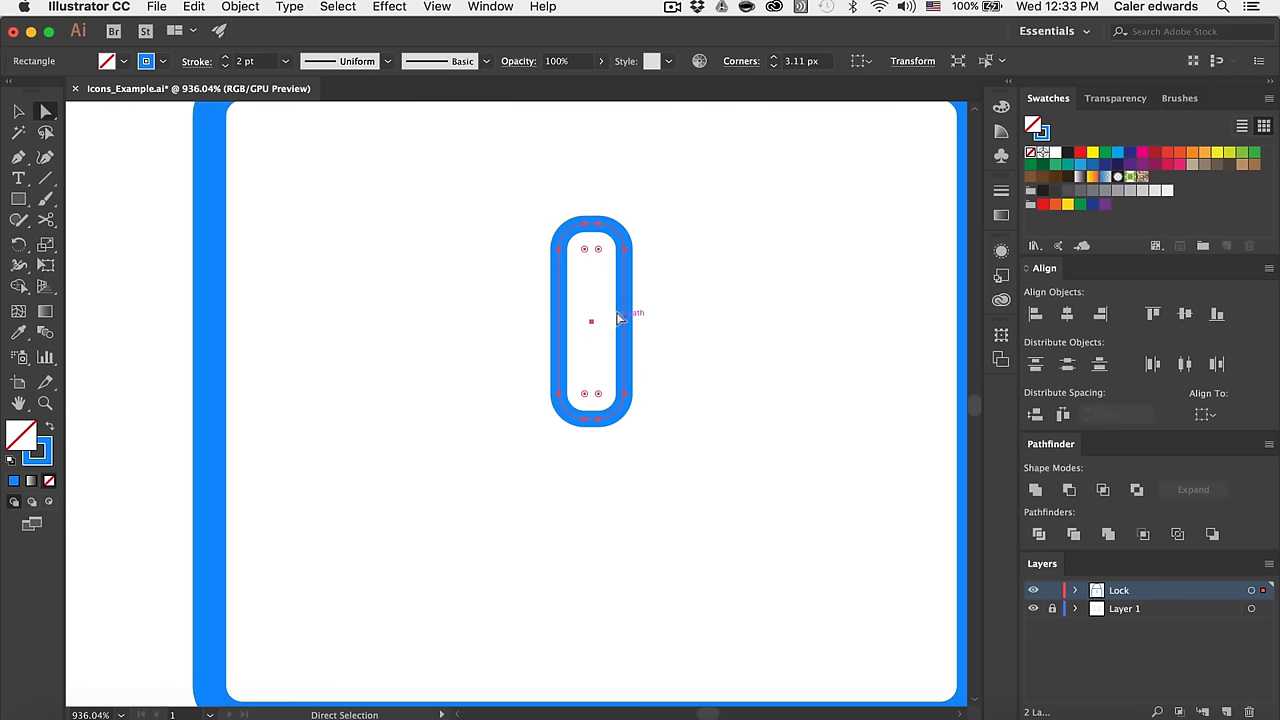
drag(588, 250, 670, 298)
click(716, 304)
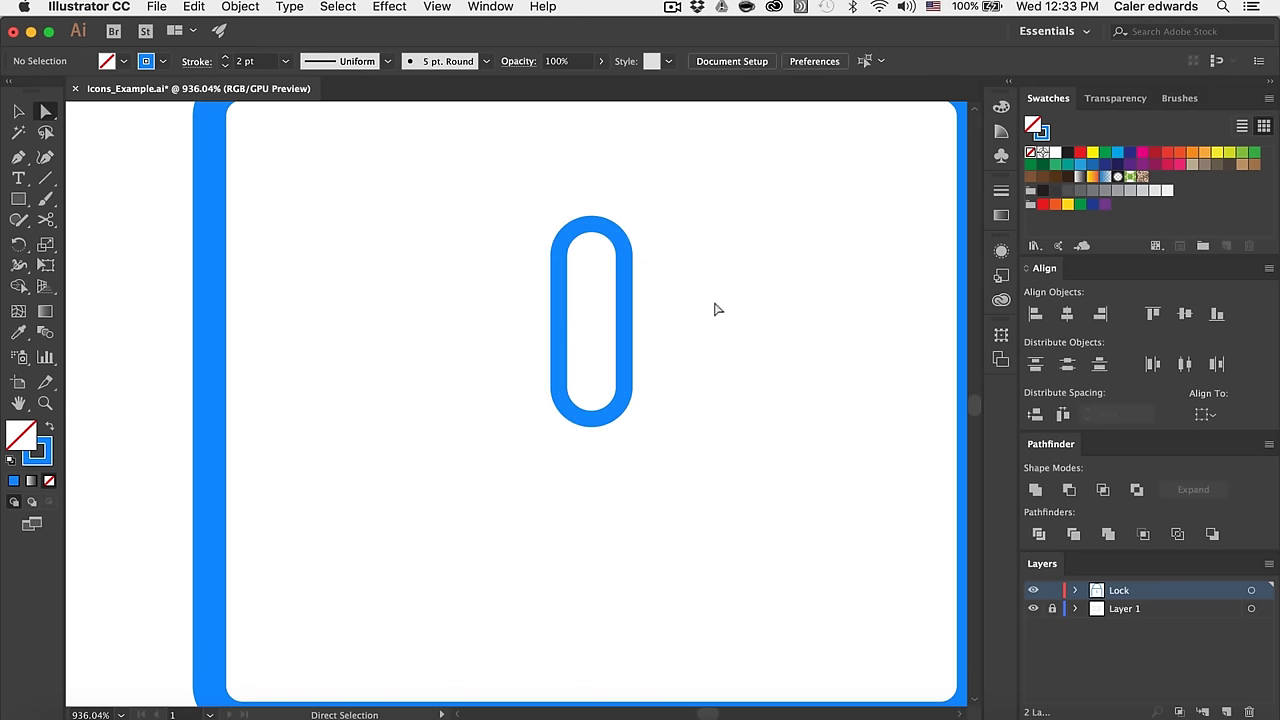
scroll(716, 304, down, 5)
scroll(716, 304, up, 2)
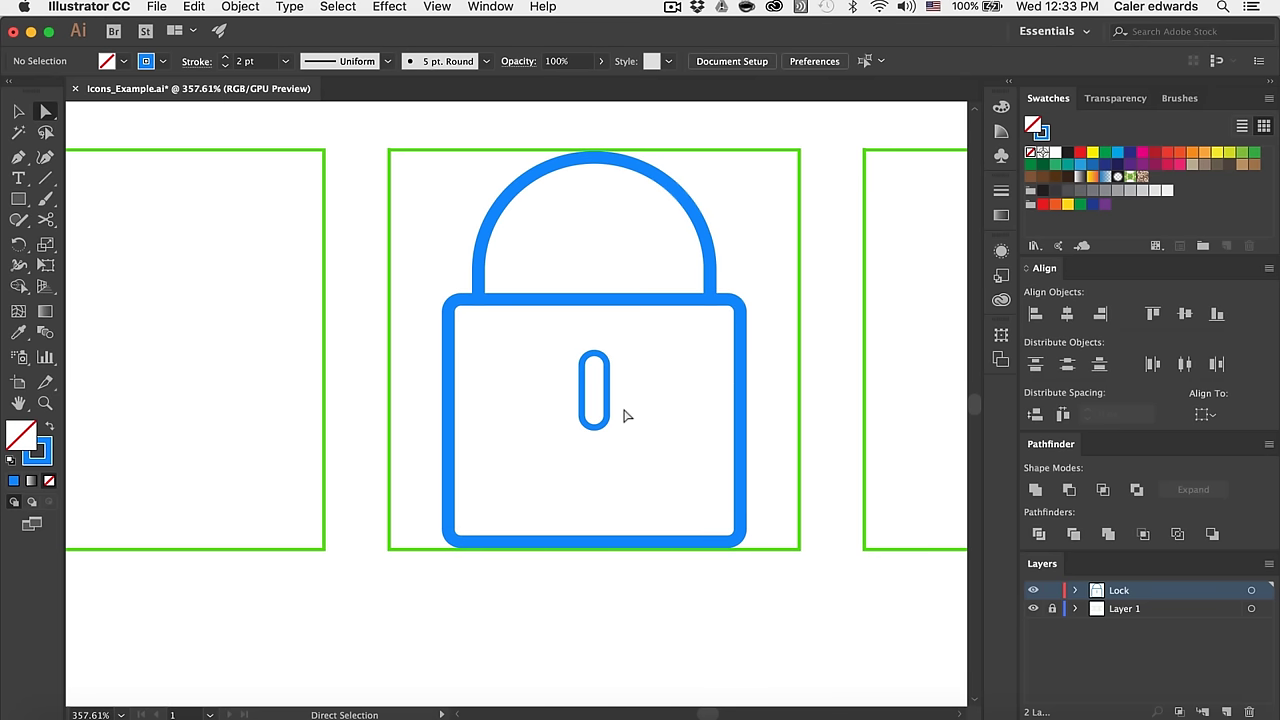
Step: Draw a short vertical 2 pt detail line with the Pen tool just inside the padlock body's upper-right corner and deselect it
key(p)
scroll(685, 391, up, 3)
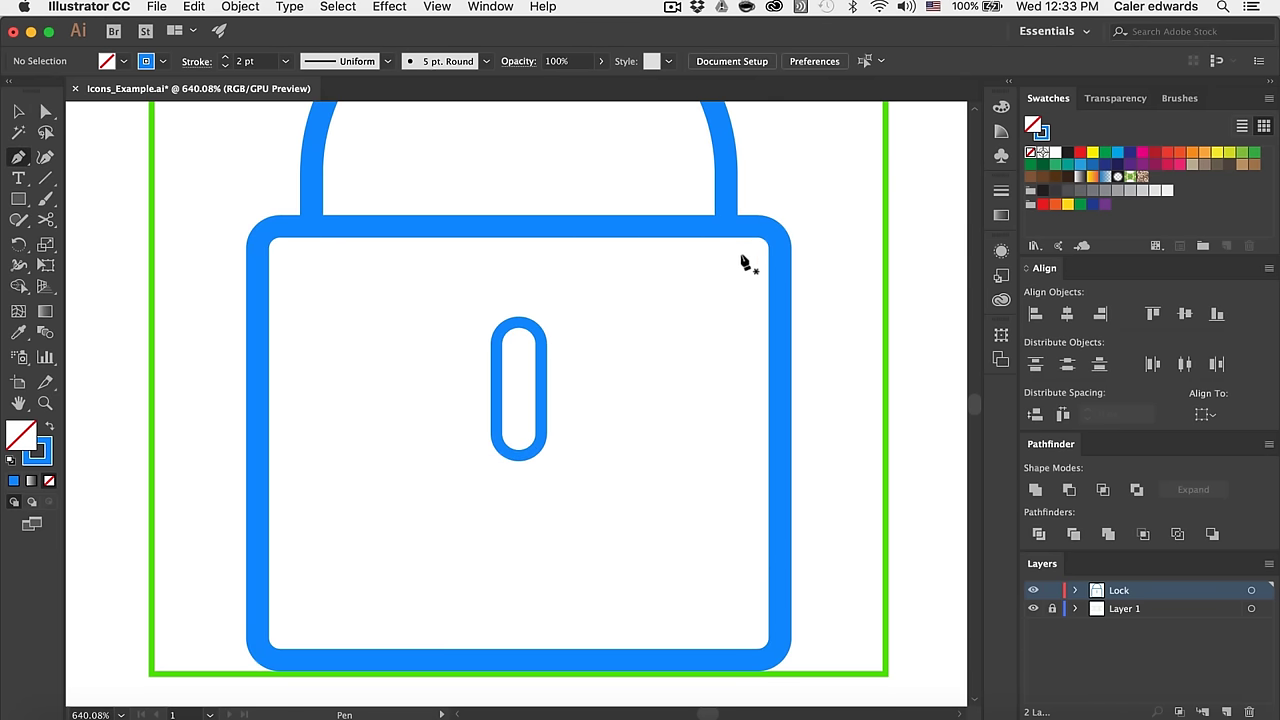
click(742, 259)
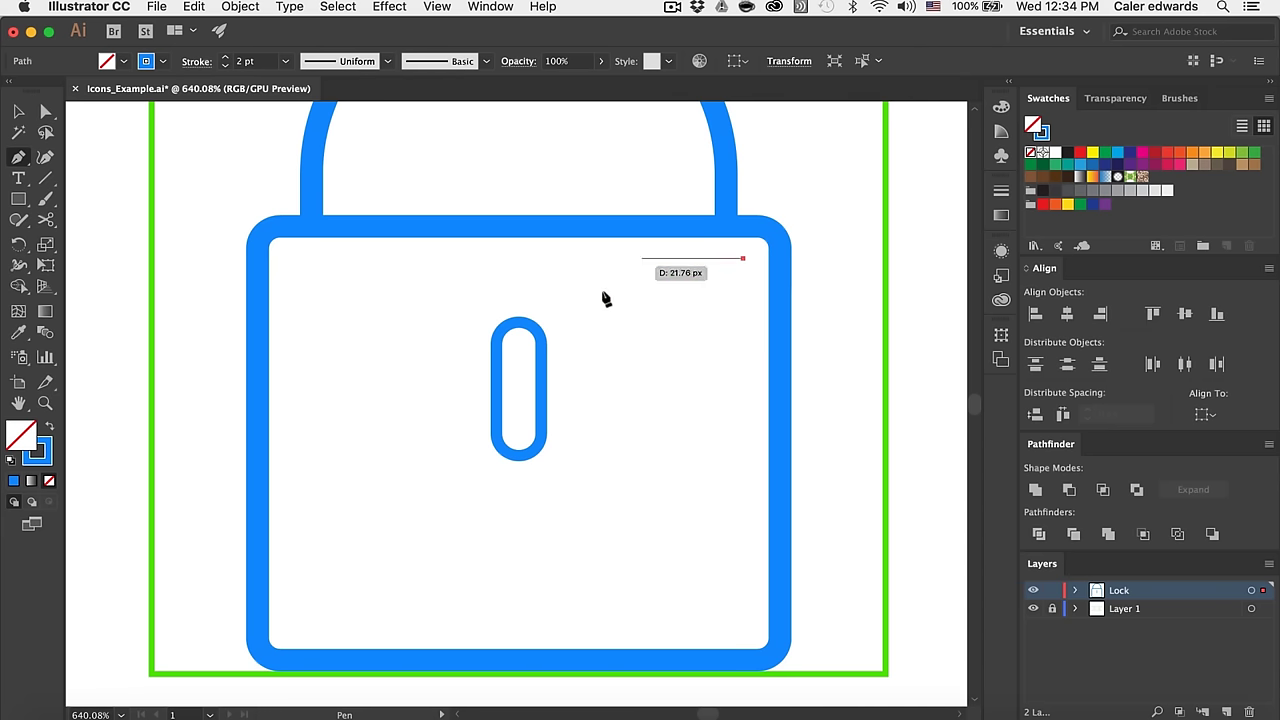
click(742, 370)
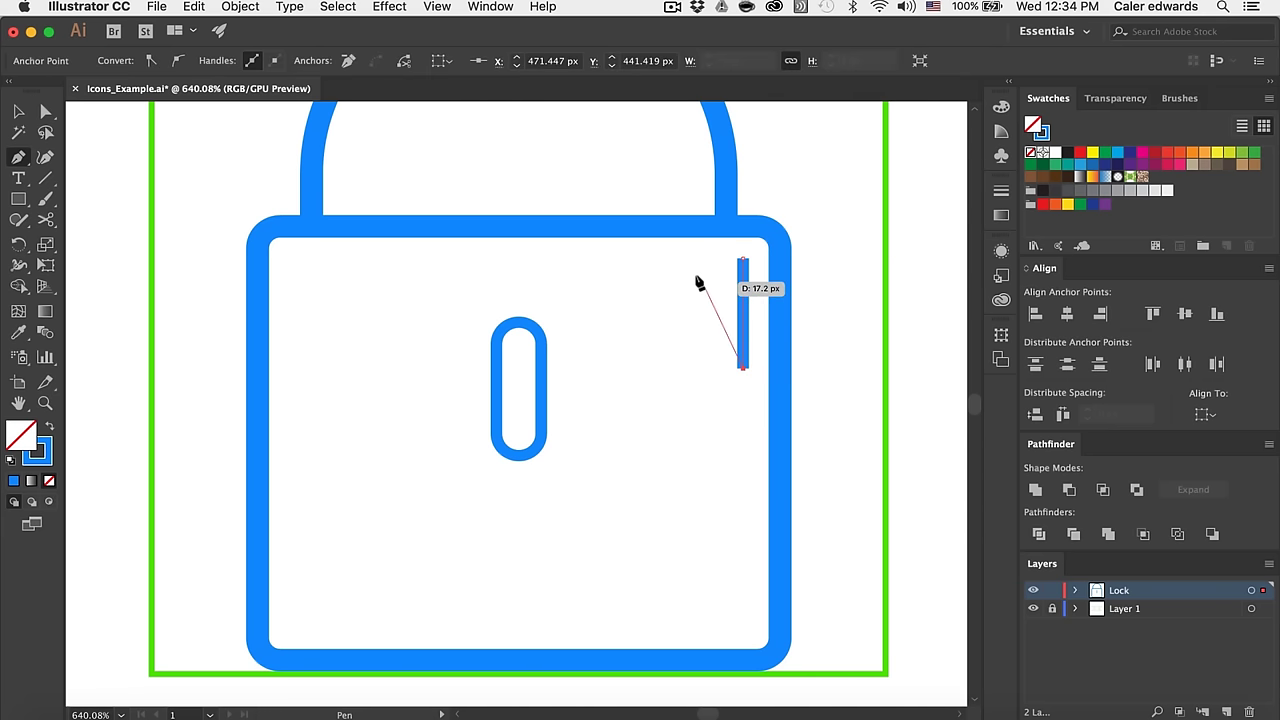
key(v)
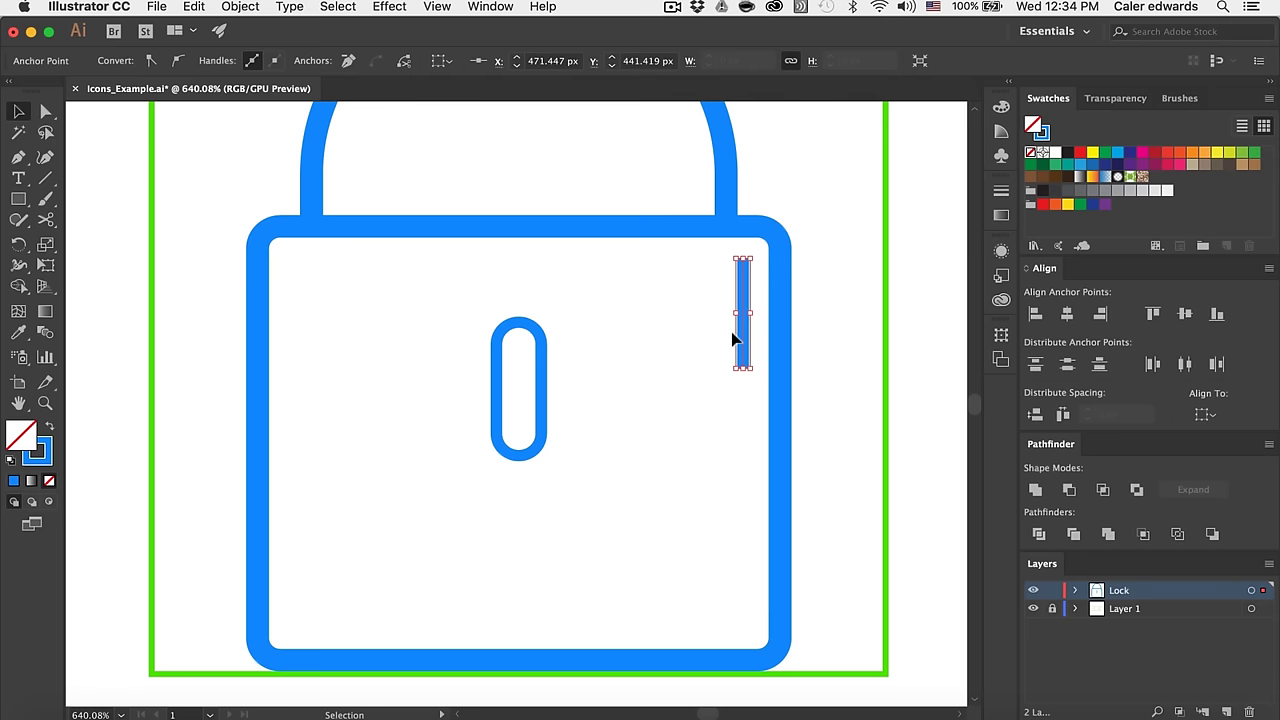
click(843, 311)
Step: Give the short vertical detail line round stroke caps and deselect it
click(740, 315)
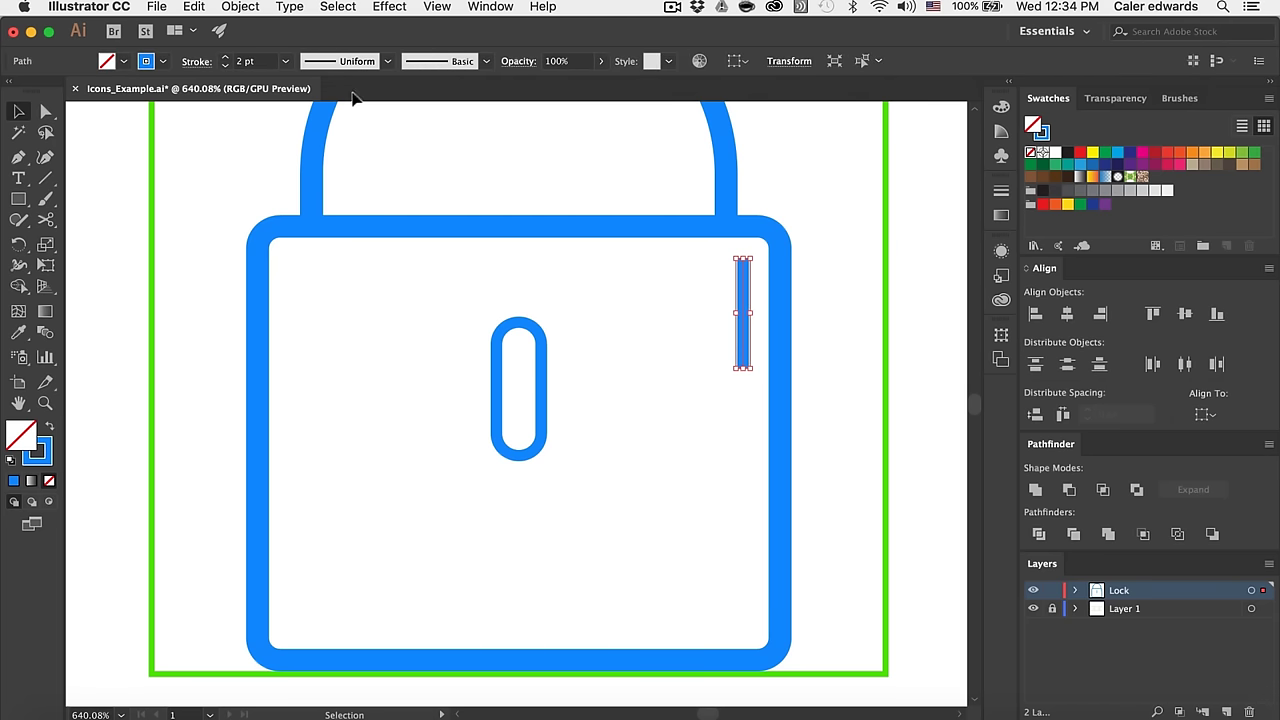
click(194, 64)
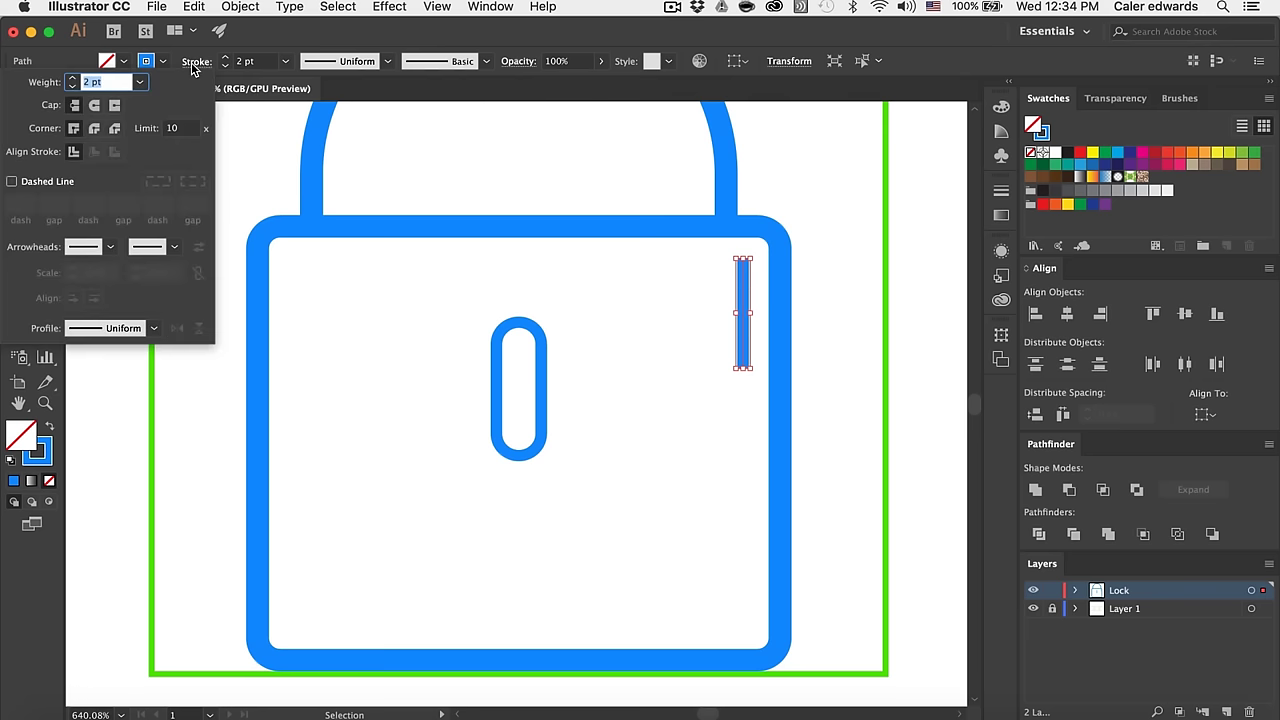
click(93, 108)
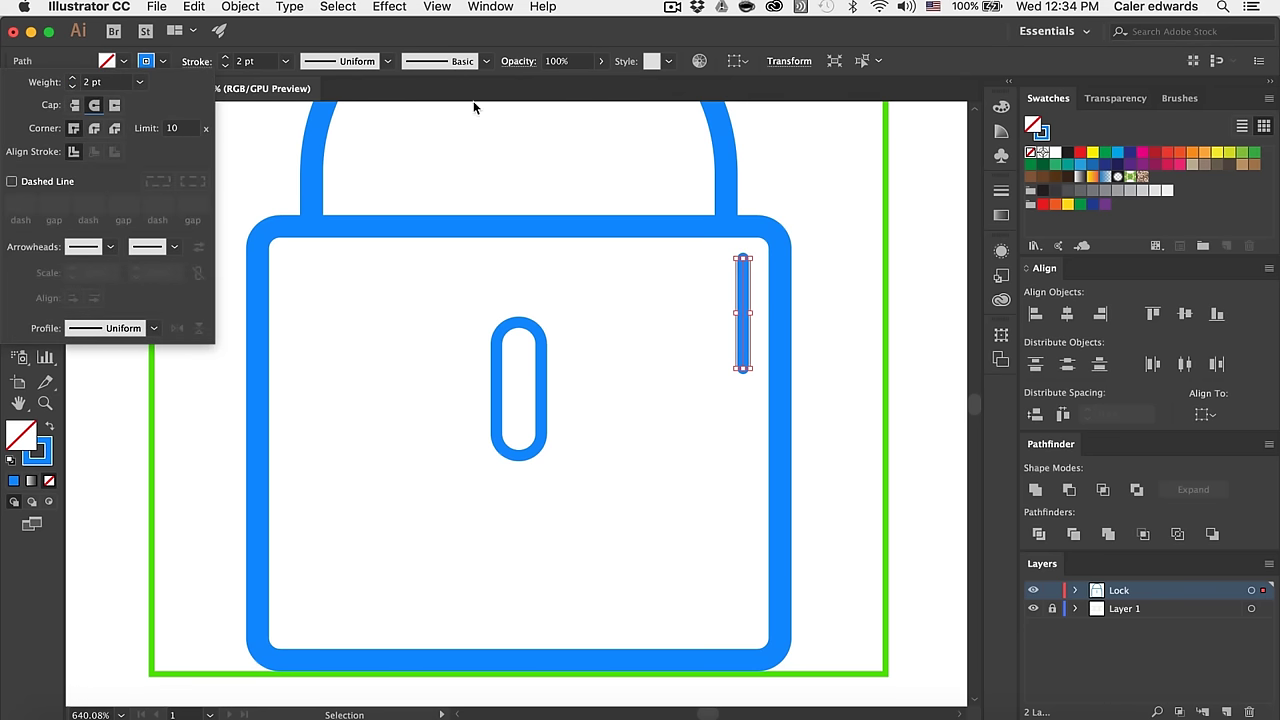
scroll(868, 199, down, 2)
click(930, 257)
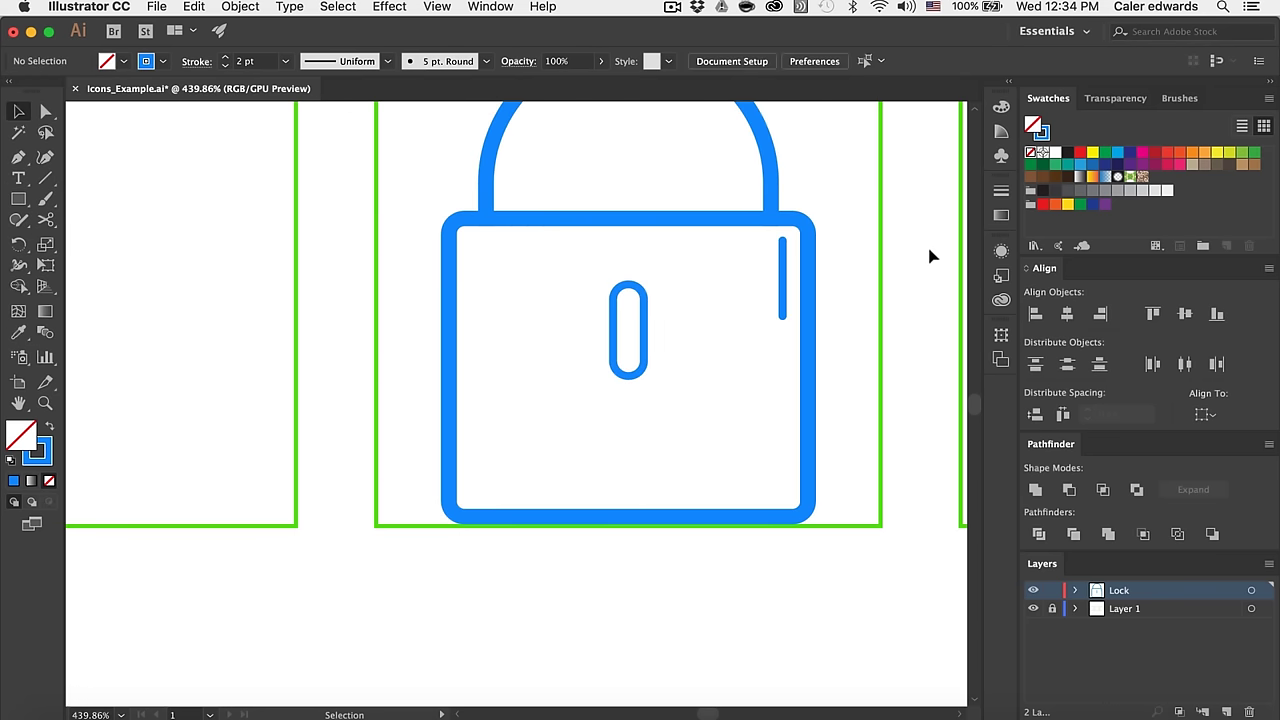
Step: Draw an L-shaped 2 pt line with arms about 11 px long inside the padlock body's lower-left corner, and deselect it
scroll(930, 257, down, 1)
scroll(628, 371, up, 1)
scroll(628, 371, down, 3)
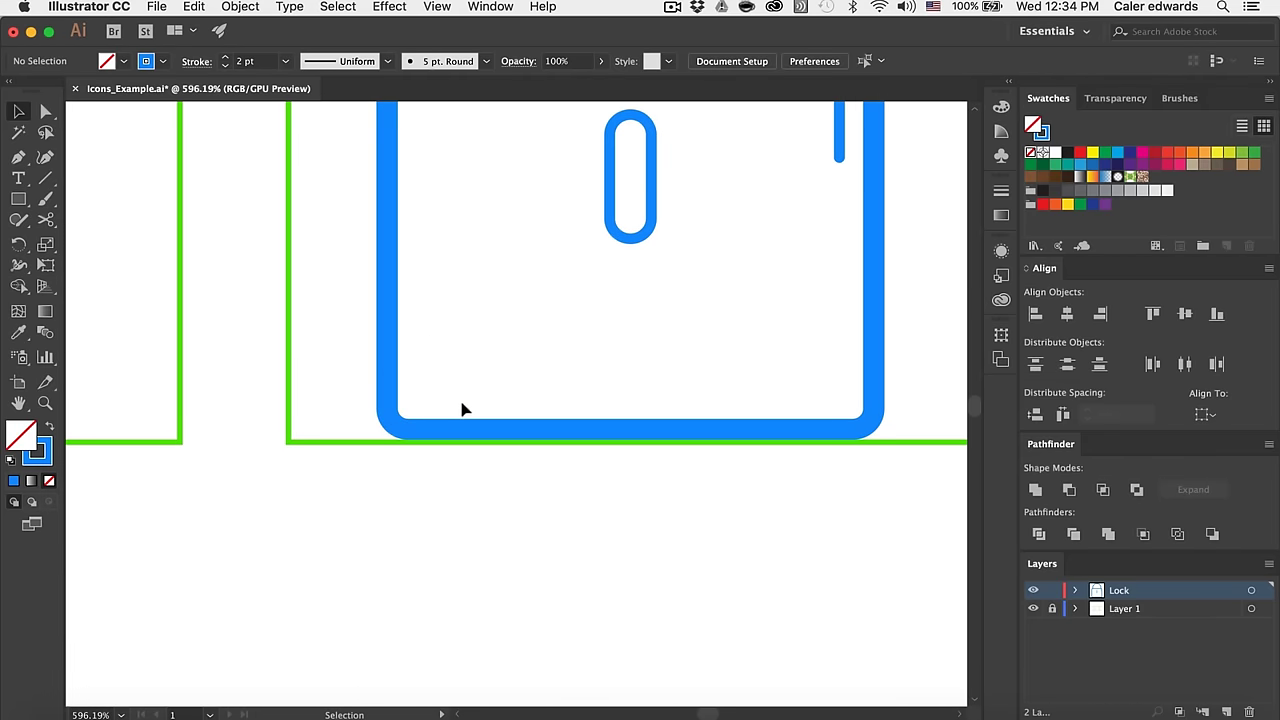
key(p)
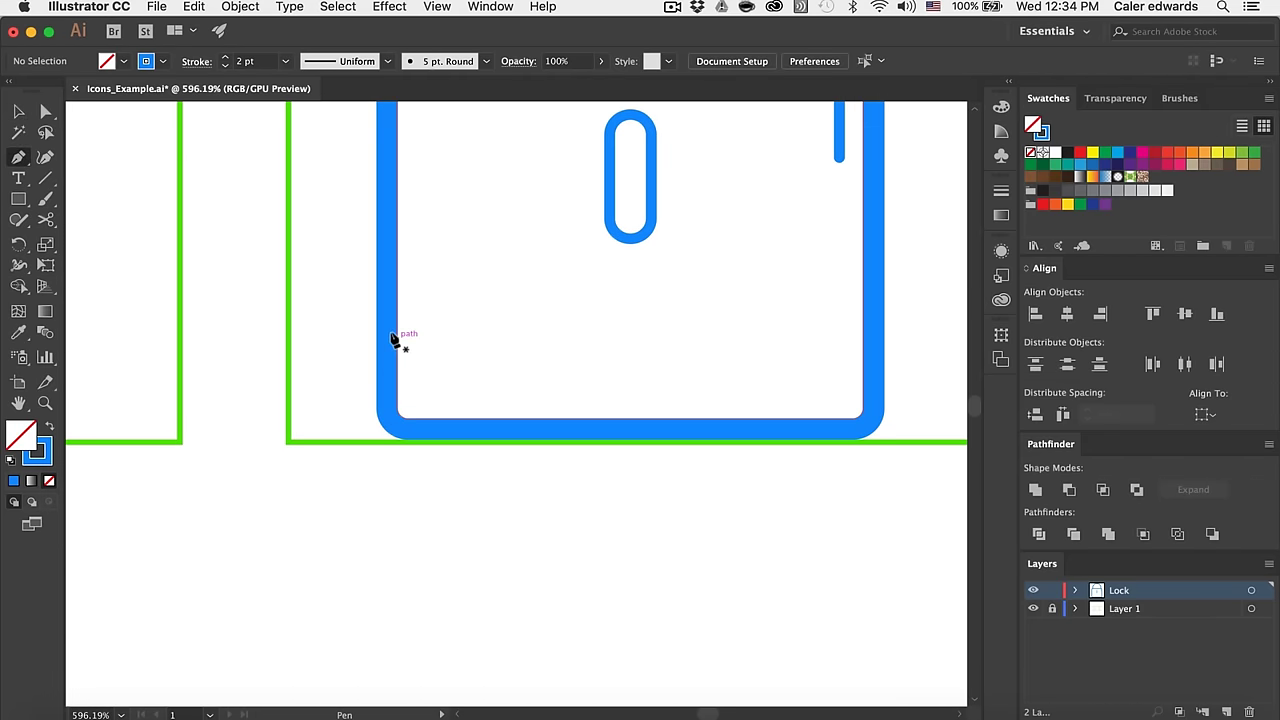
click(407, 338)
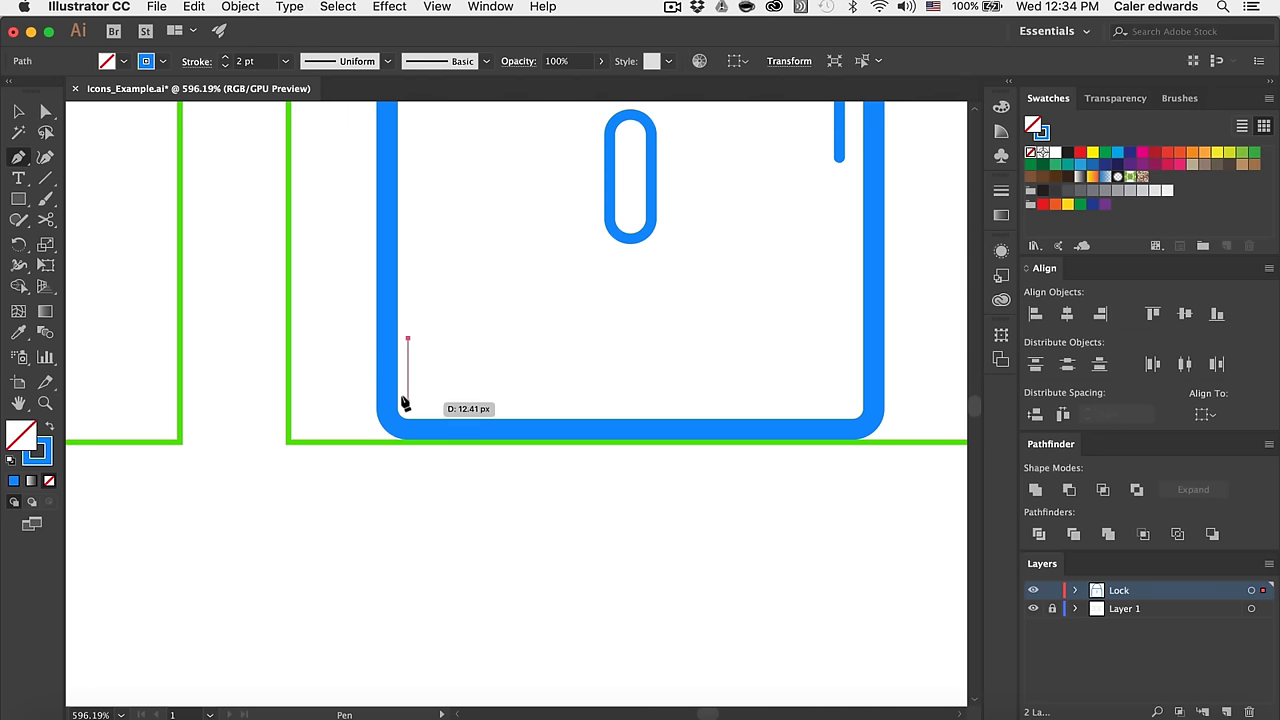
click(407, 402)
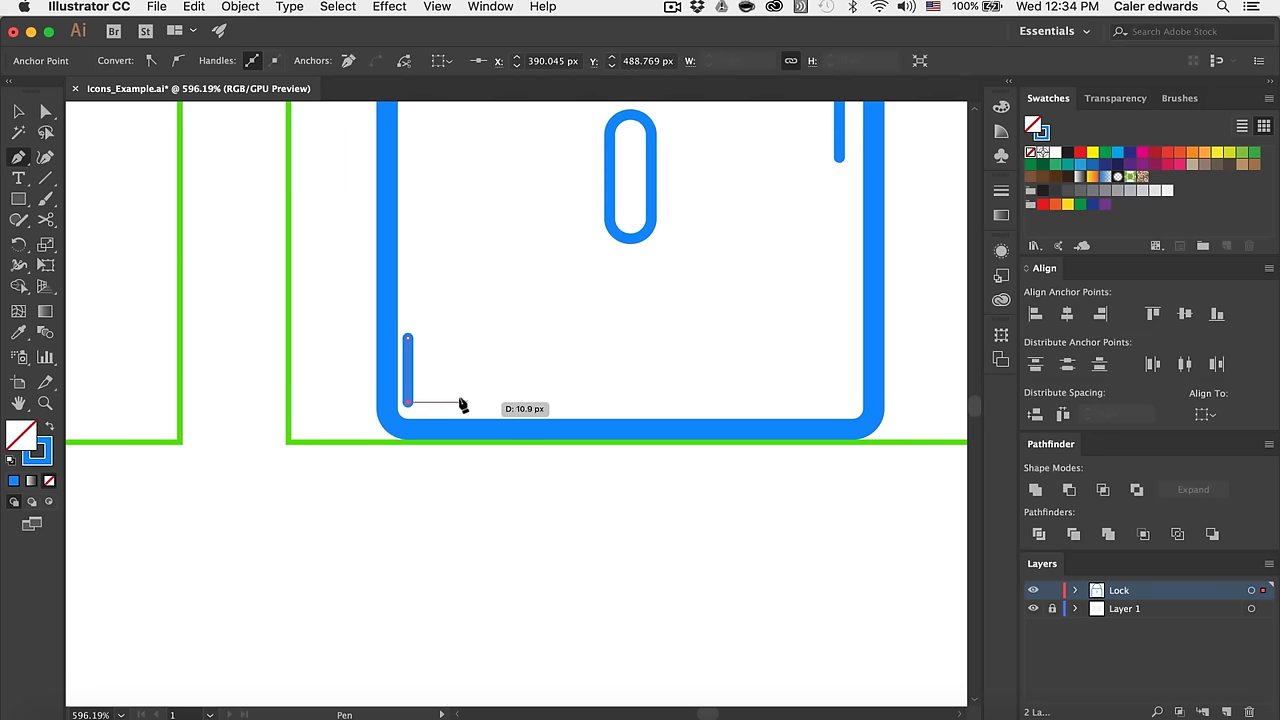
click(471, 402)
key(a)
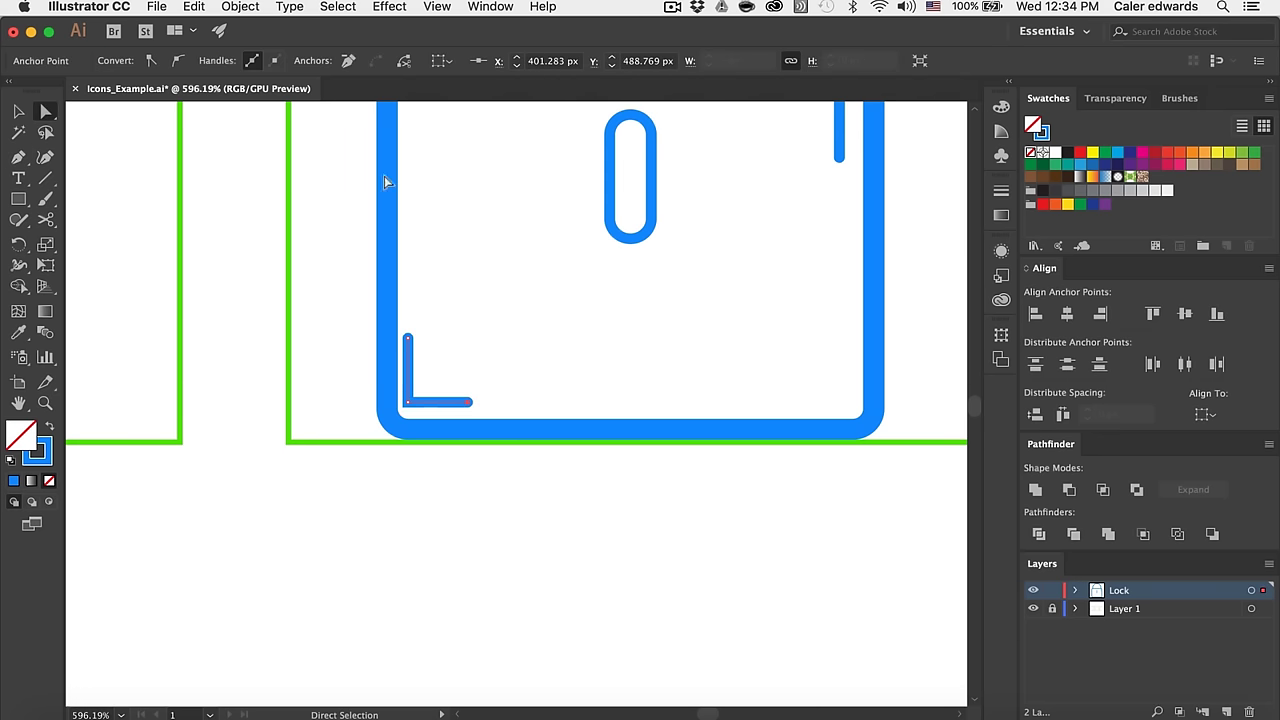
key(v)
click(423, 214)
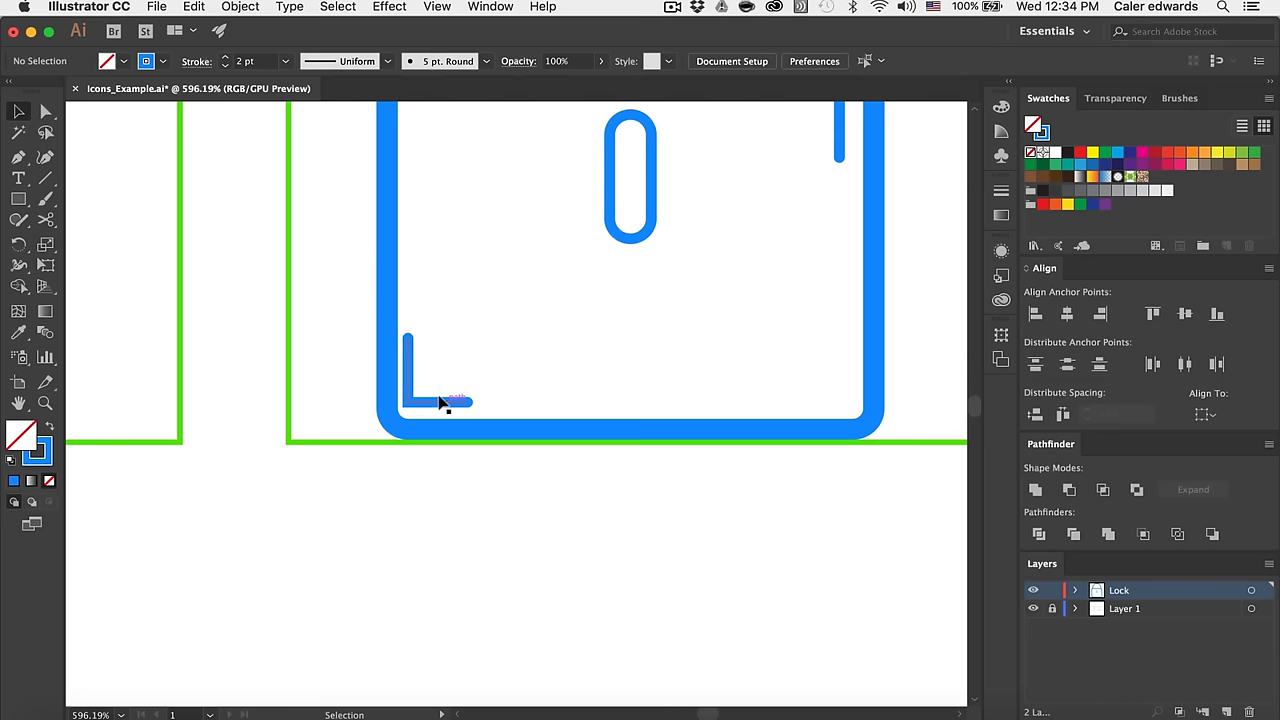
Step: Set the L-shaped line's stroke corner to a round join
click(440, 401)
click(196, 62)
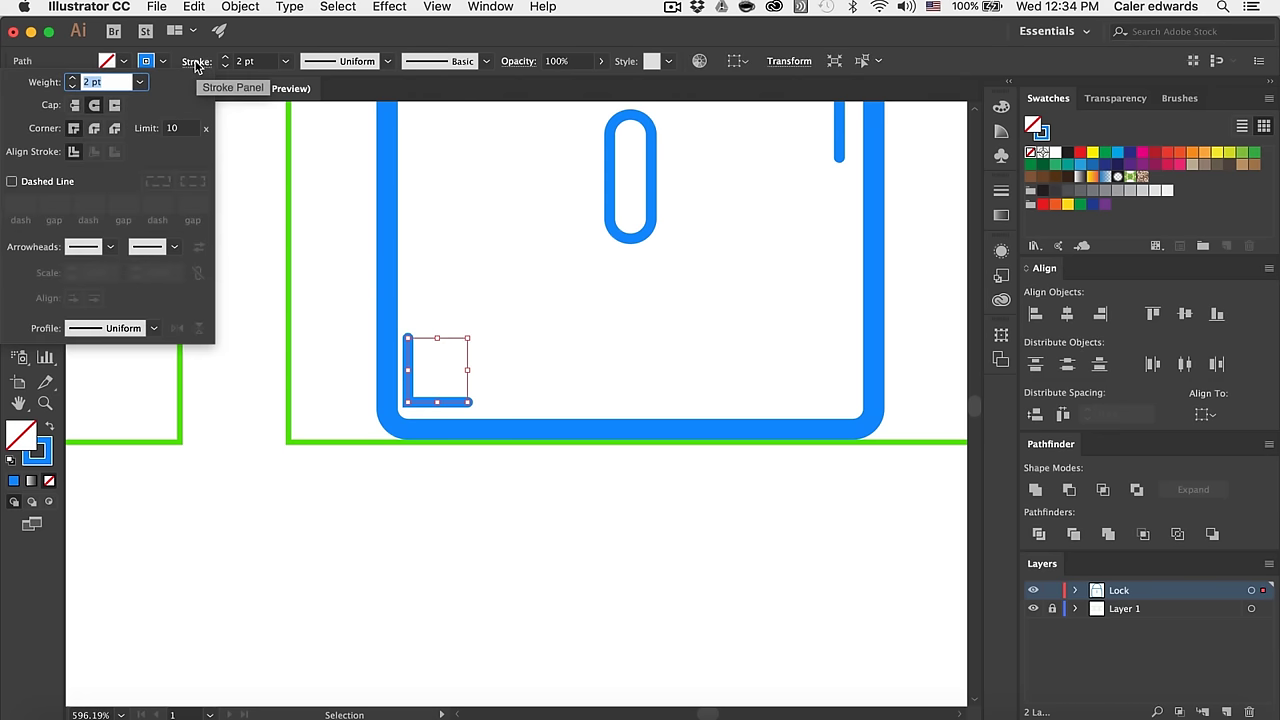
click(94, 129)
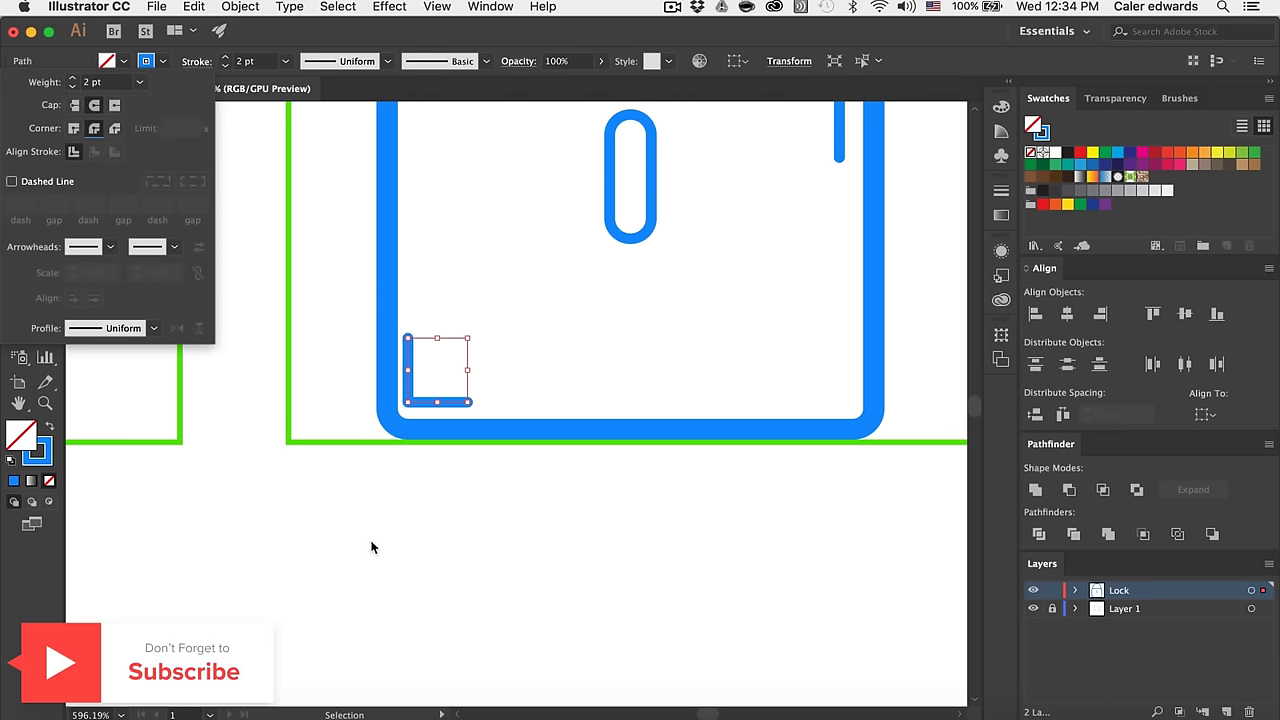
key(Escape)
Step: Move the L-shaped line slightly inward, up and to the right of the padlock body's lower-left corner, and deselect it
scroll(417, 449, up, 3)
drag(411, 345, 429, 346)
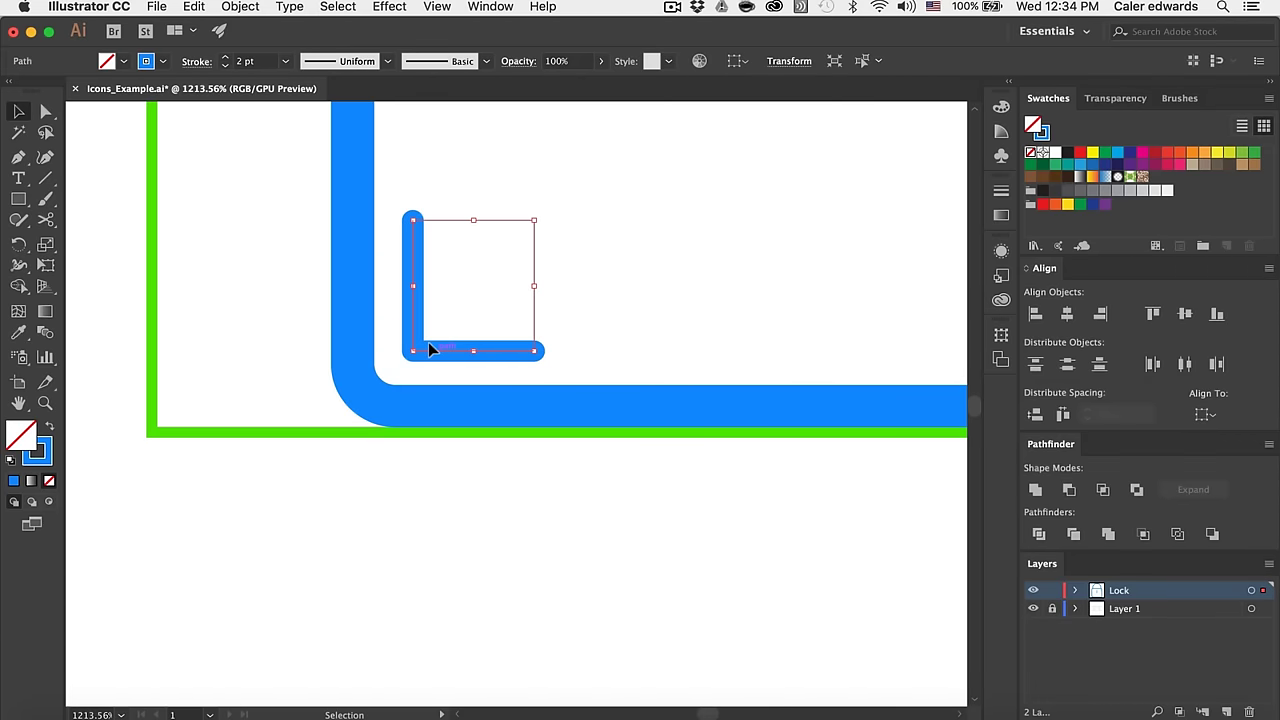
scroll(428, 342, down, 4)
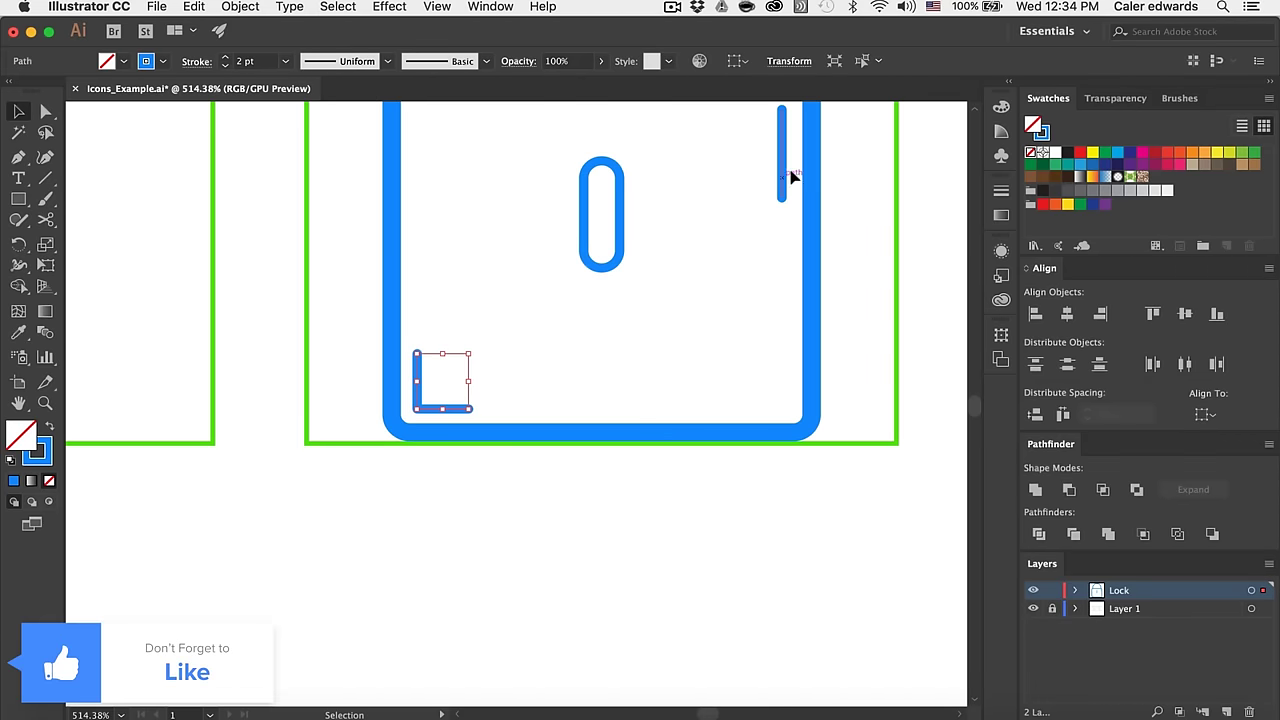
key(Up)
key(Right)
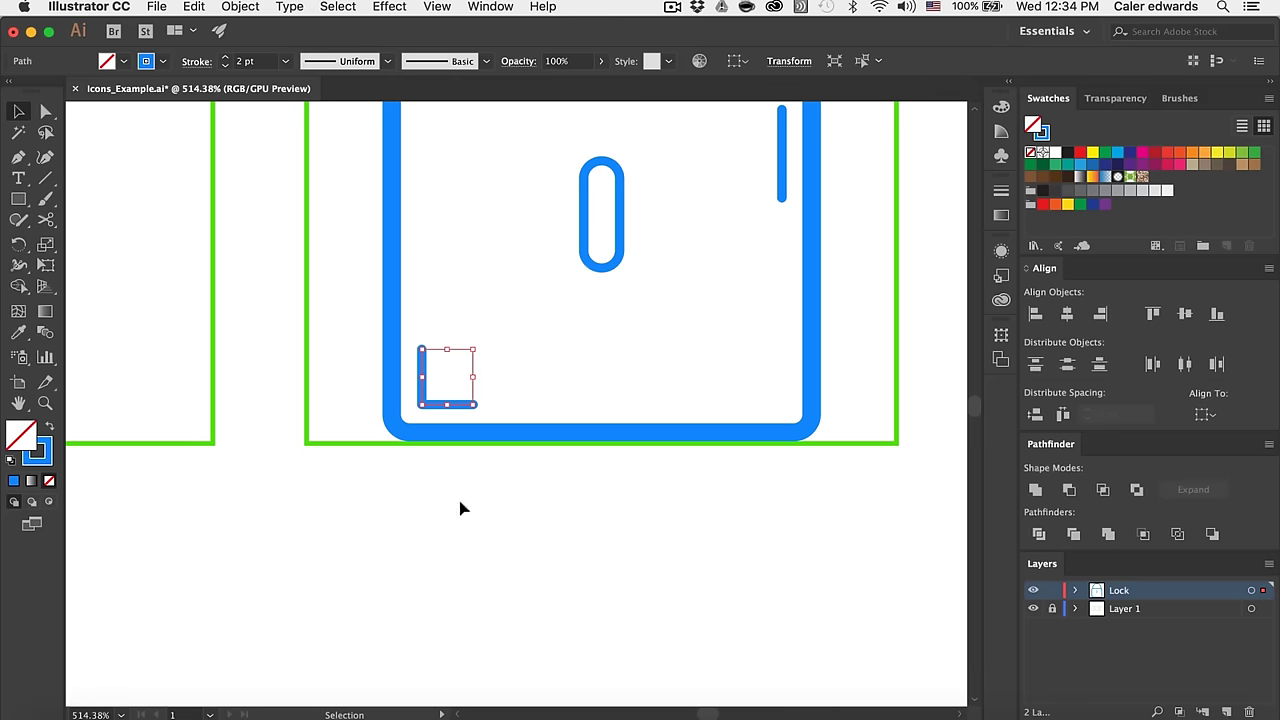
click(423, 320)
Step: Shorten both arms of the L-shaped line by moving its upper end point down and its right end point inward
scroll(423, 320, up, 3)
key(a)
drag(409, 320, 412, 363)
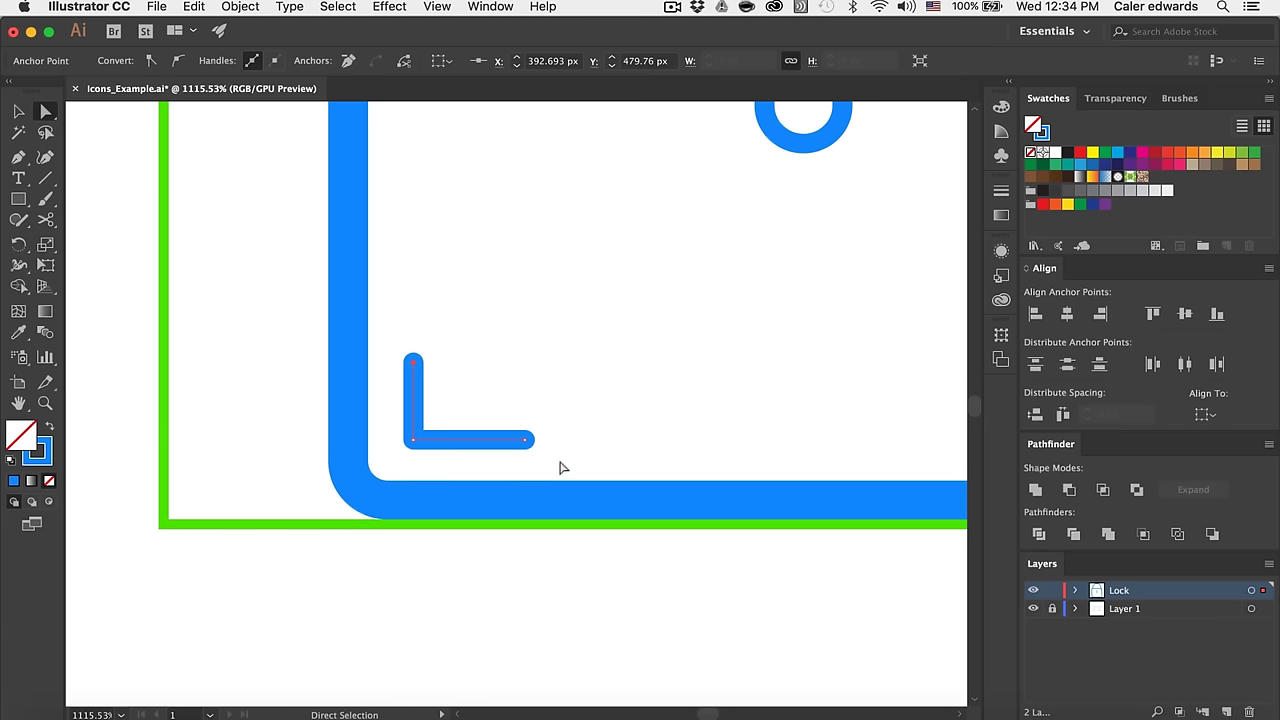
drag(524, 440, 511, 440)
Step: Draw a short horizontal dash in line with the L shape's lower arm, just past its right end, and deselect it
key(p)
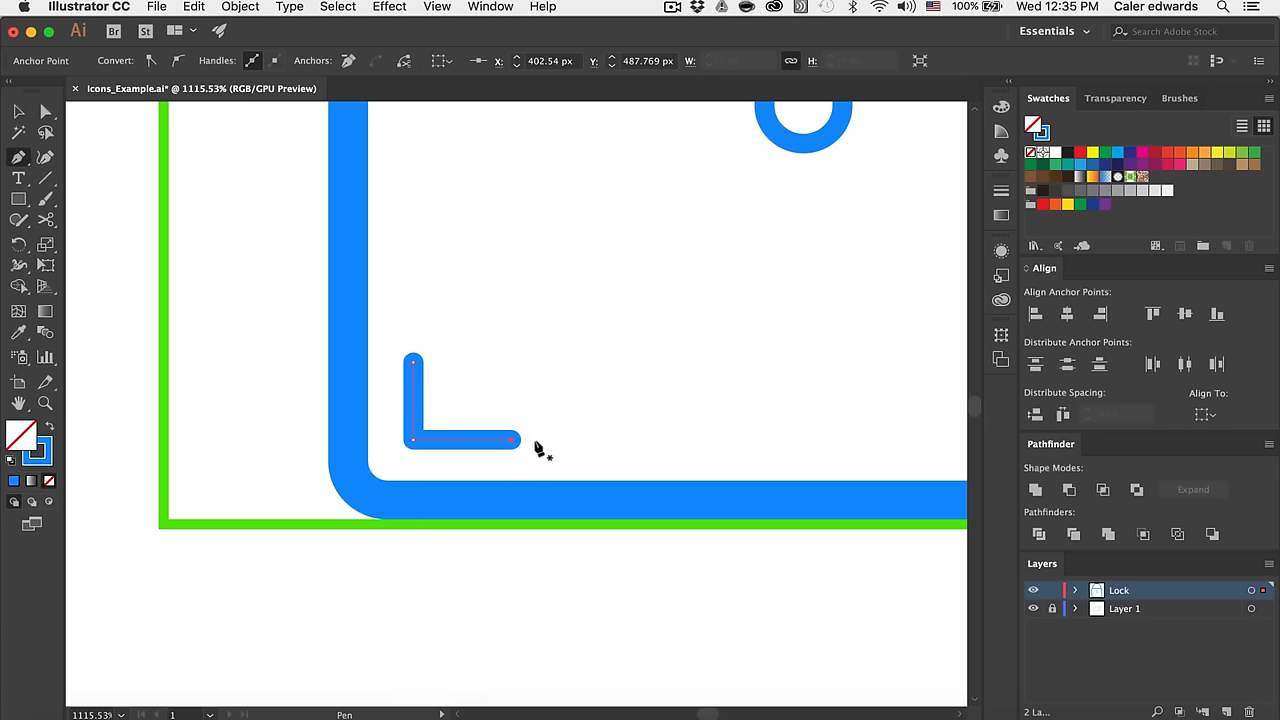
click(546, 439)
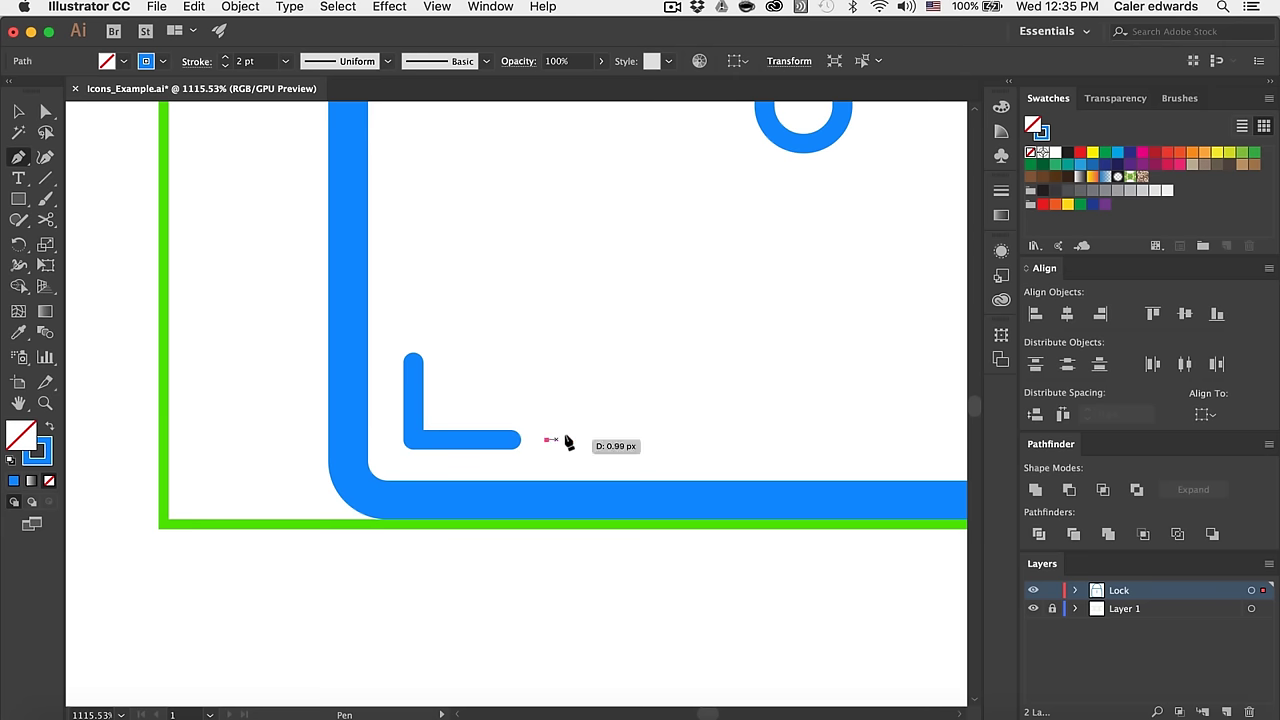
click(586, 439)
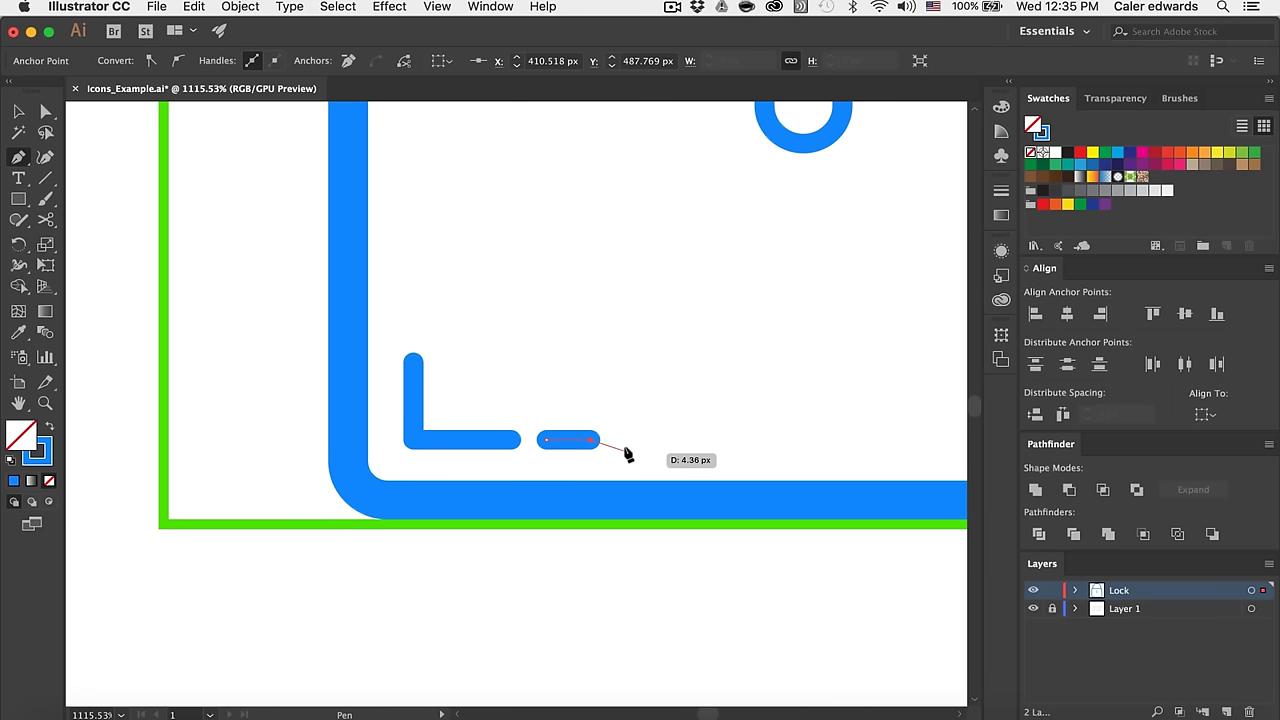
key(v)
click(631, 389)
Step: Select the keyhole, the vertical detail line, the dash and the L-shaped line together and expand their fill and stroke
key(super+0)
scroll(614, 556, right, 1)
scroll(614, 556, down, 3)
scroll(614, 556, right, 1)
scroll(614, 556, up, 1)
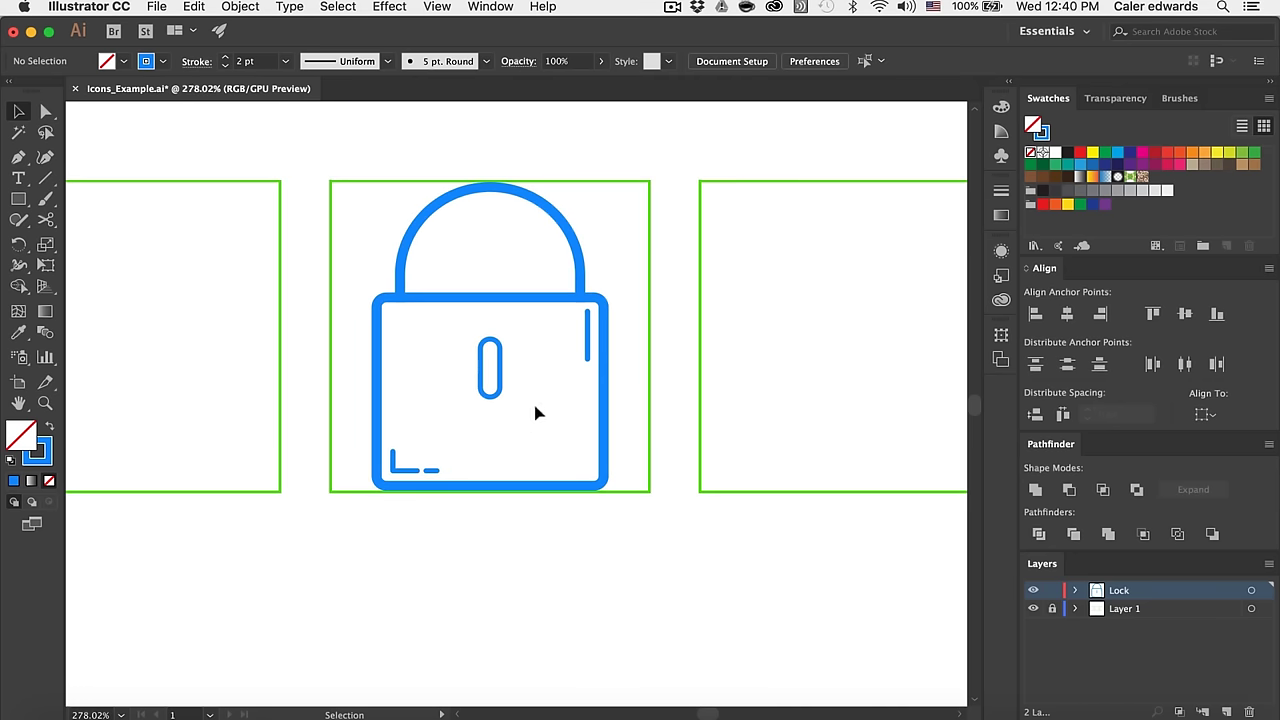
scroll(512, 411, up, 3)
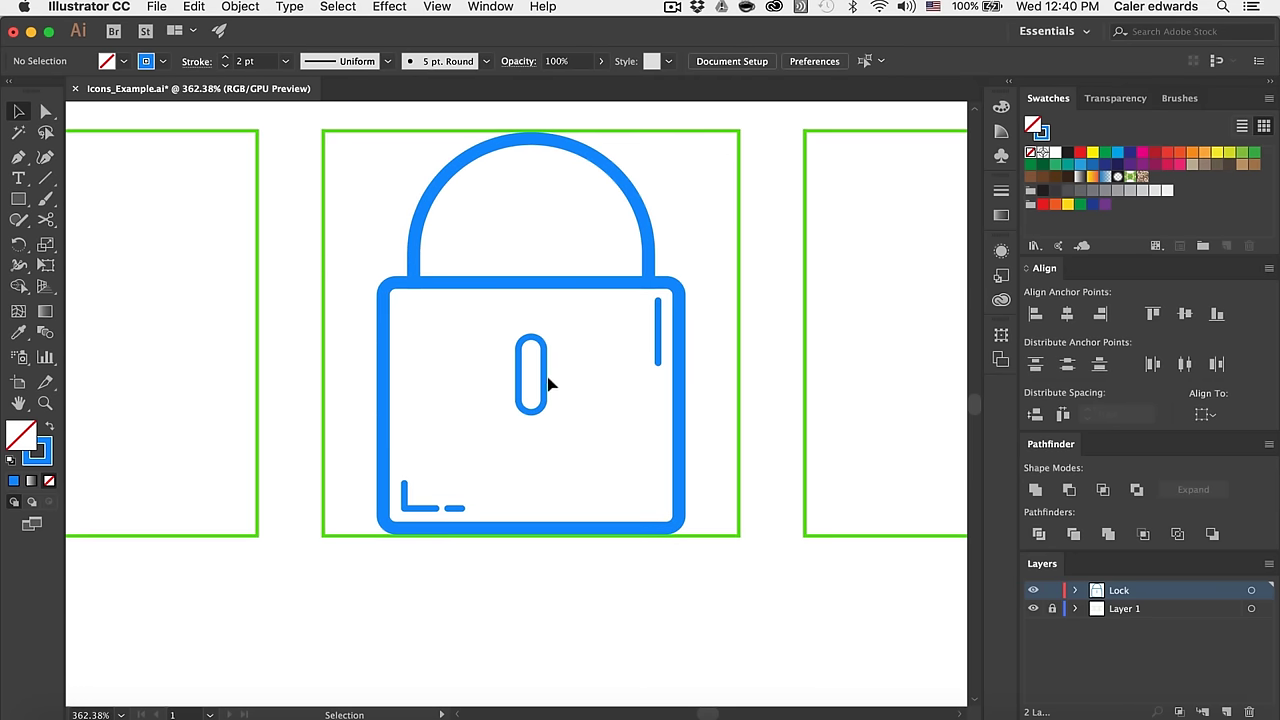
click(538, 380)
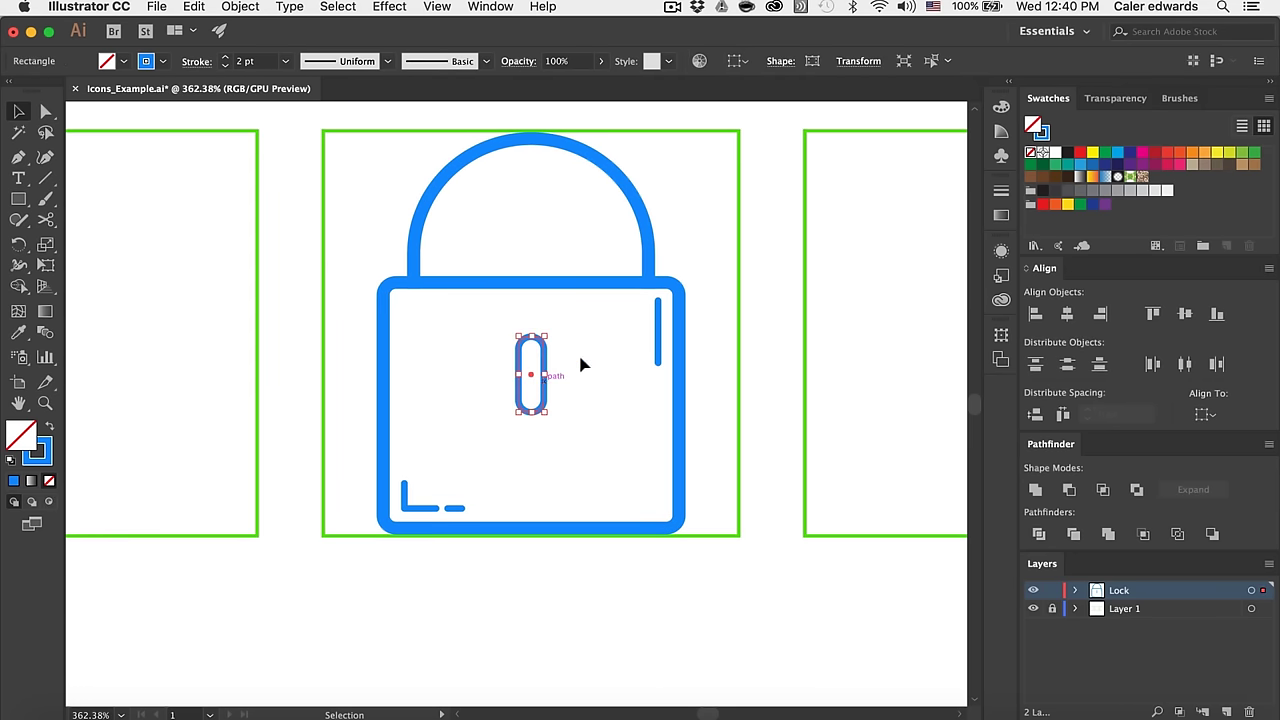
shift+click(654, 330)
shift+click(455, 507)
shift+click(414, 507)
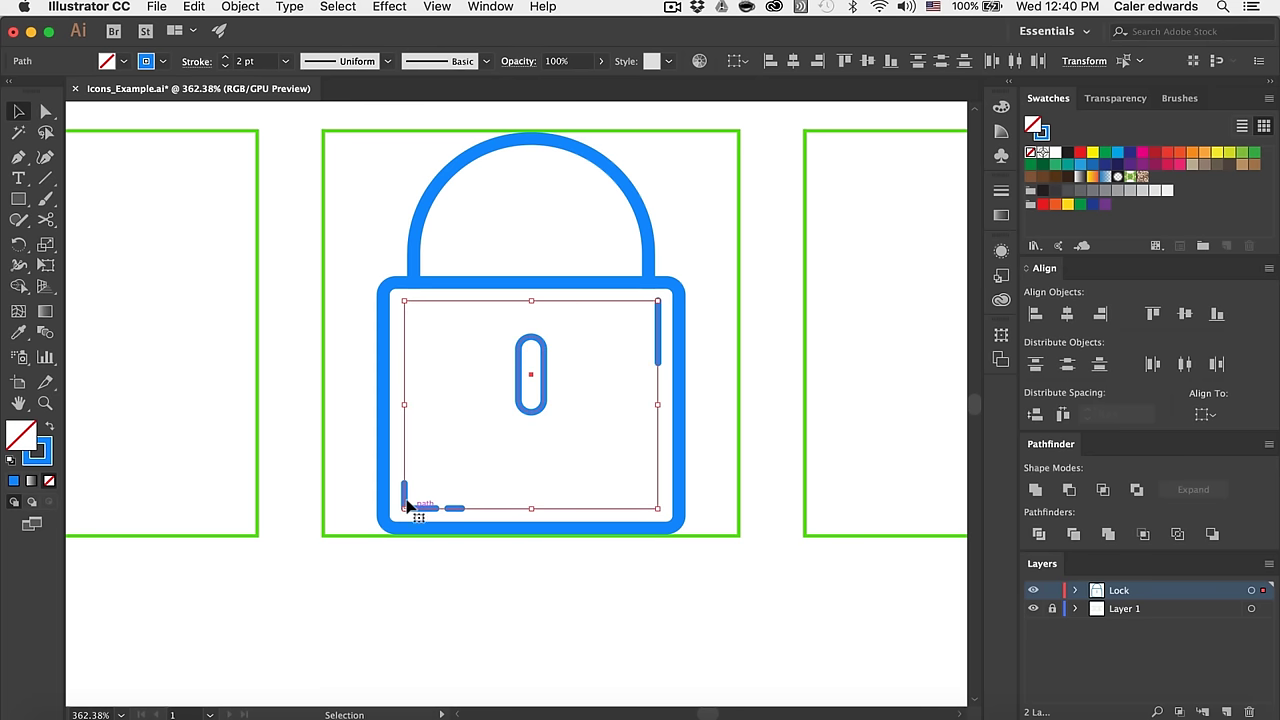
click(240, 7)
click(258, 180)
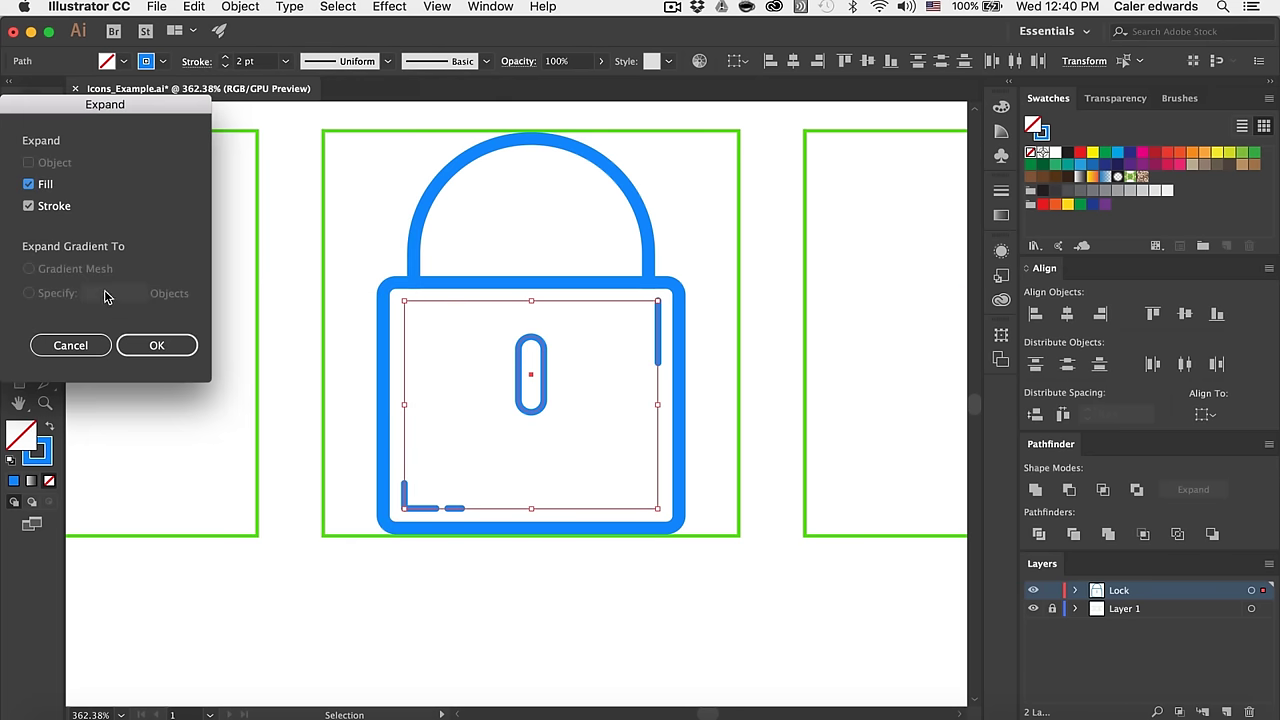
click(152, 348)
scroll(463, 588, up, 3)
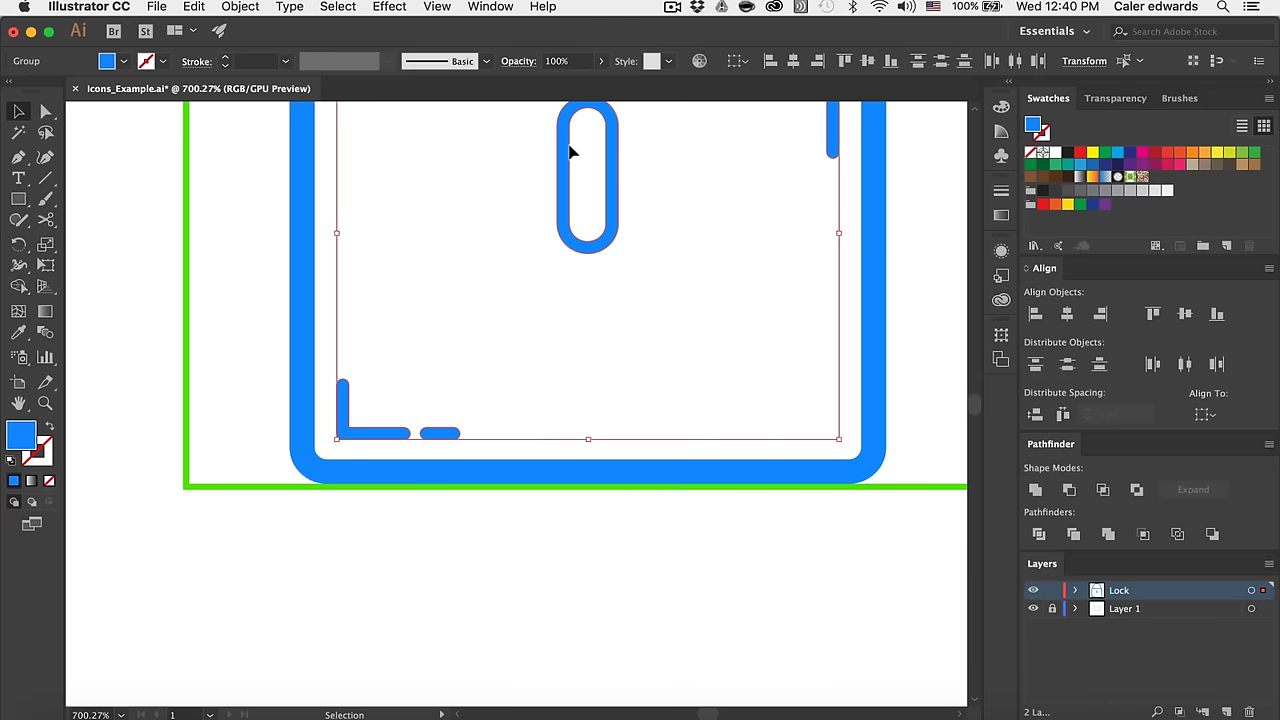
scroll(634, 303, down, 4)
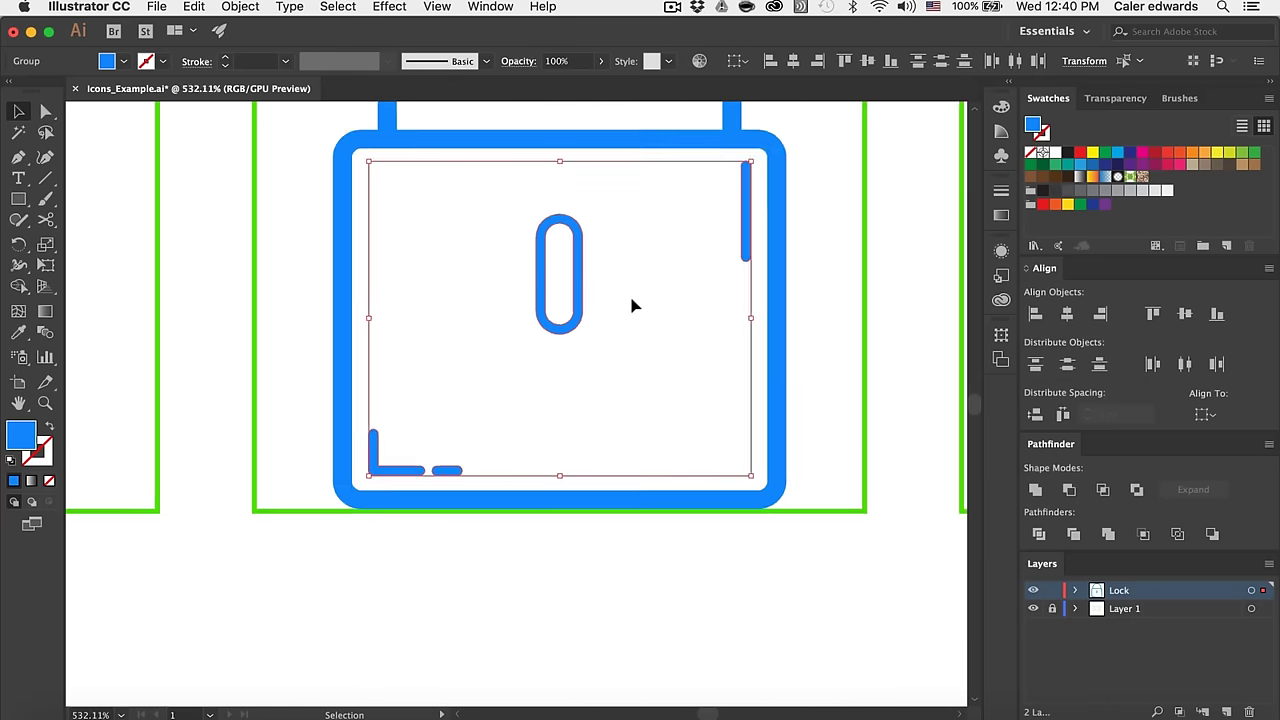
Step: Select all parts of the padlock, including the shackle, body, keyhole and detail lines, and combine them into one group
click(602, 602)
key(a)
drag(655, 612, 380, 206)
key(v)
scroll(382, 225, down, 2)
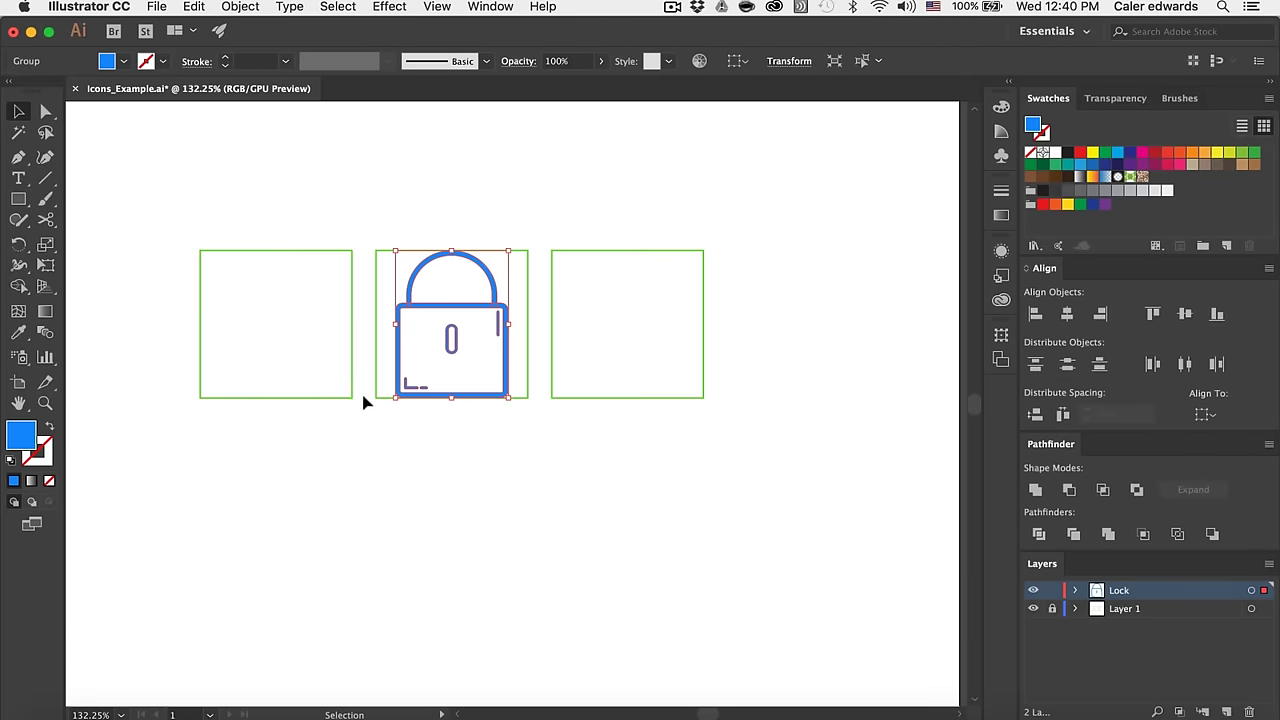
Step: Place a copy of the padlock below the gap between the middle and right green squares, scaled down to a very small icon, and deselect it
drag(450, 298, 624, 450)
drag(680, 397, 637, 462)
click(653, 498)
key(super+0)
scroll(653, 498, up, 5)
scroll(623, 463, down, 5)
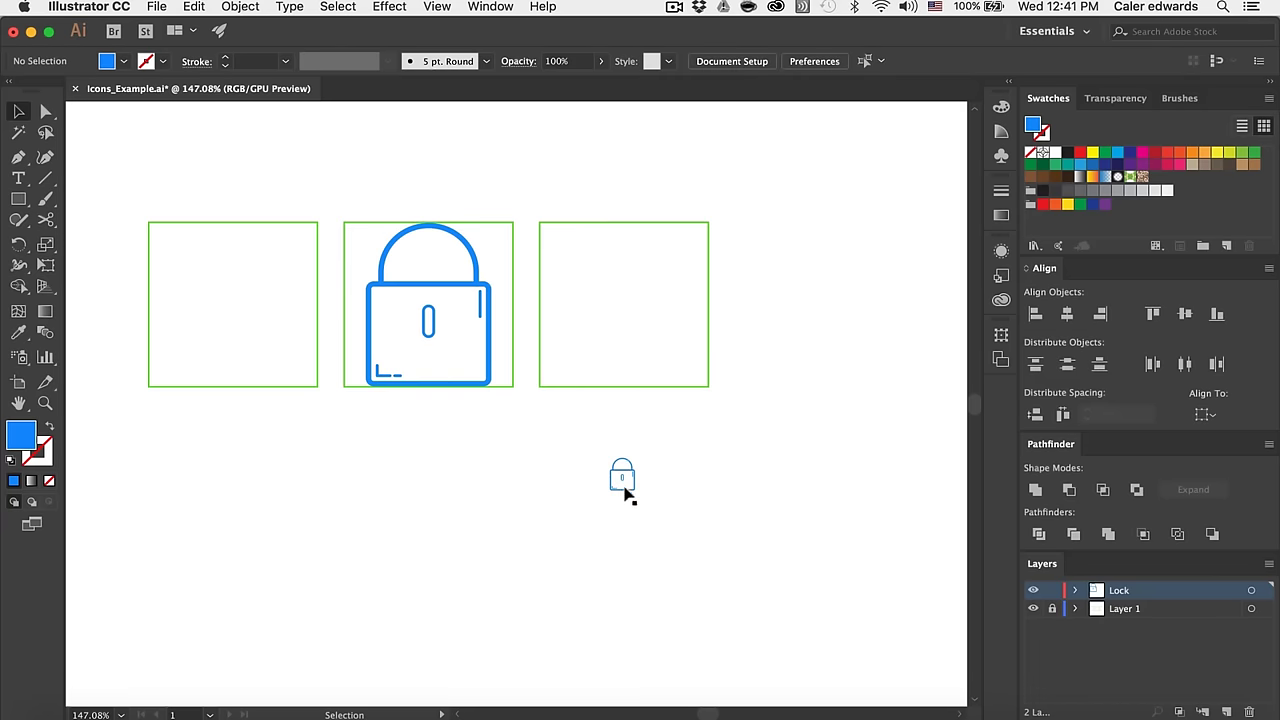
Step: Delete the small padlock copy below the green squares
drag(614, 490, 572, 418)
key(BackSpace)
key(super+0)
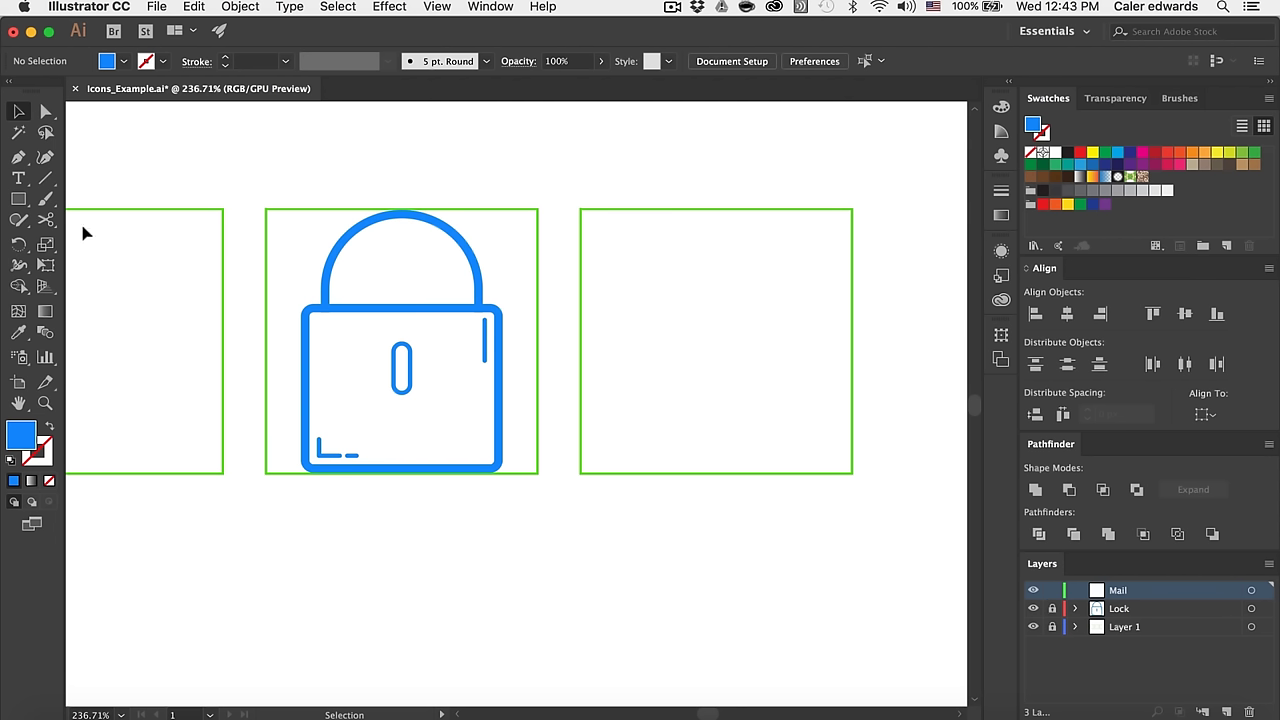
Step: Draw a rectangle about 128 by 54 px across the full width of the right green square, with blue stroke and no fill
click(18, 198)
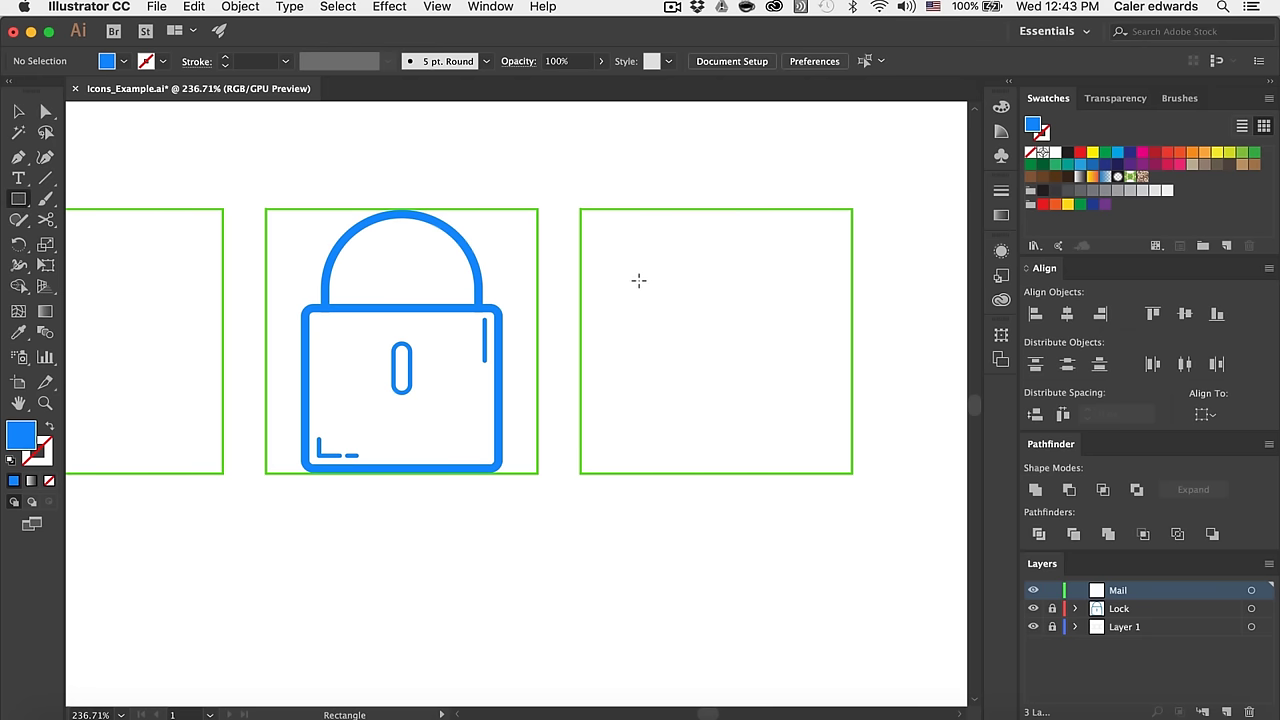
drag(578, 272, 849, 383)
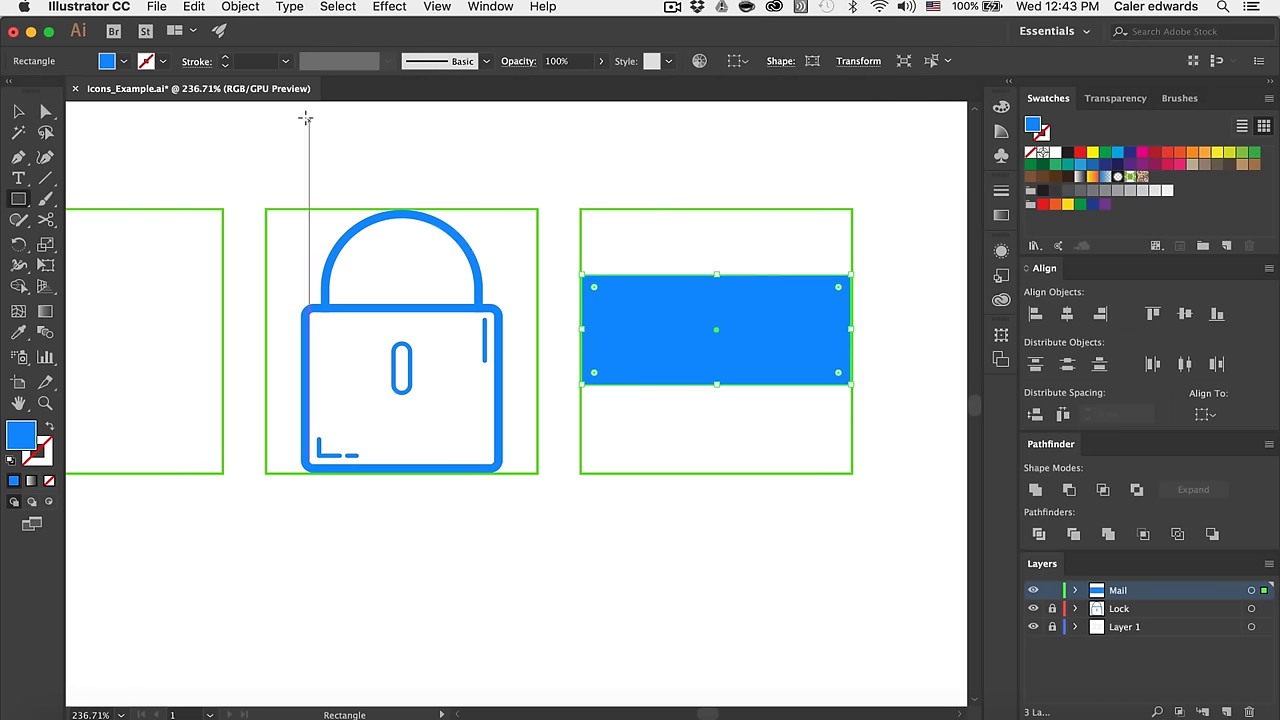
click(51, 427)
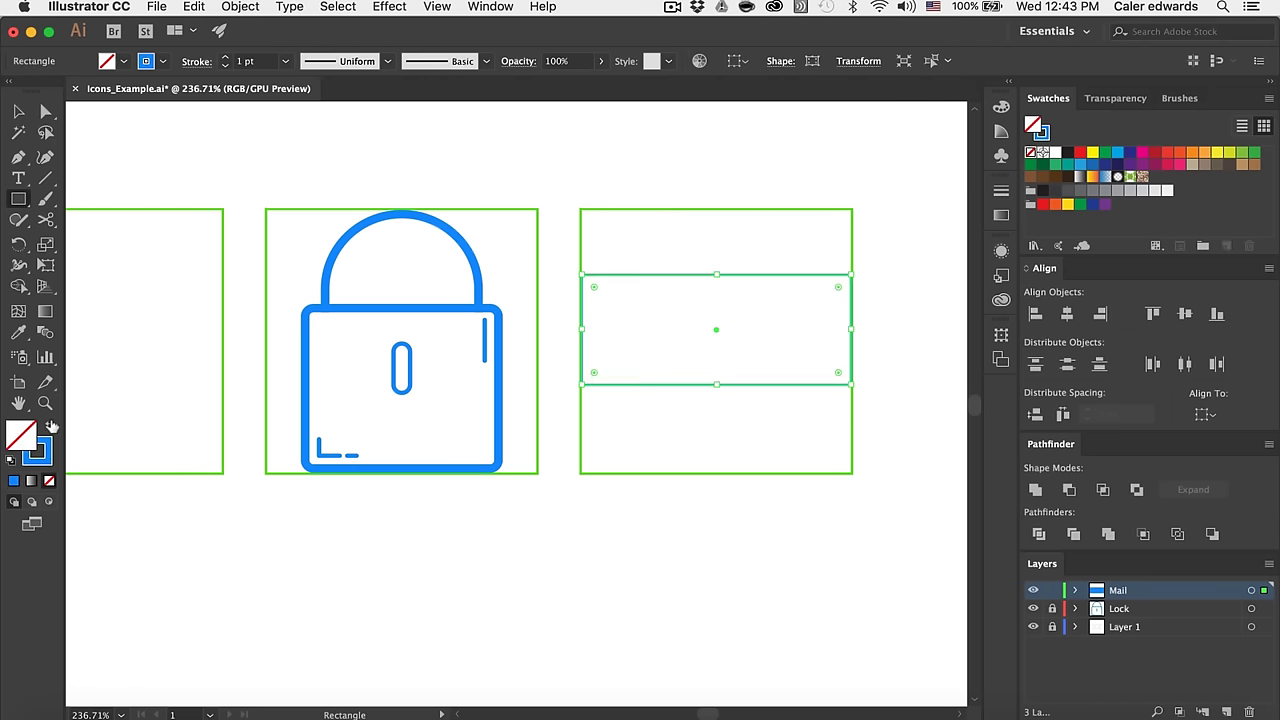
Step: Align the rectangle's stroke to the inside and set its weight to 4 pt
click(196, 61)
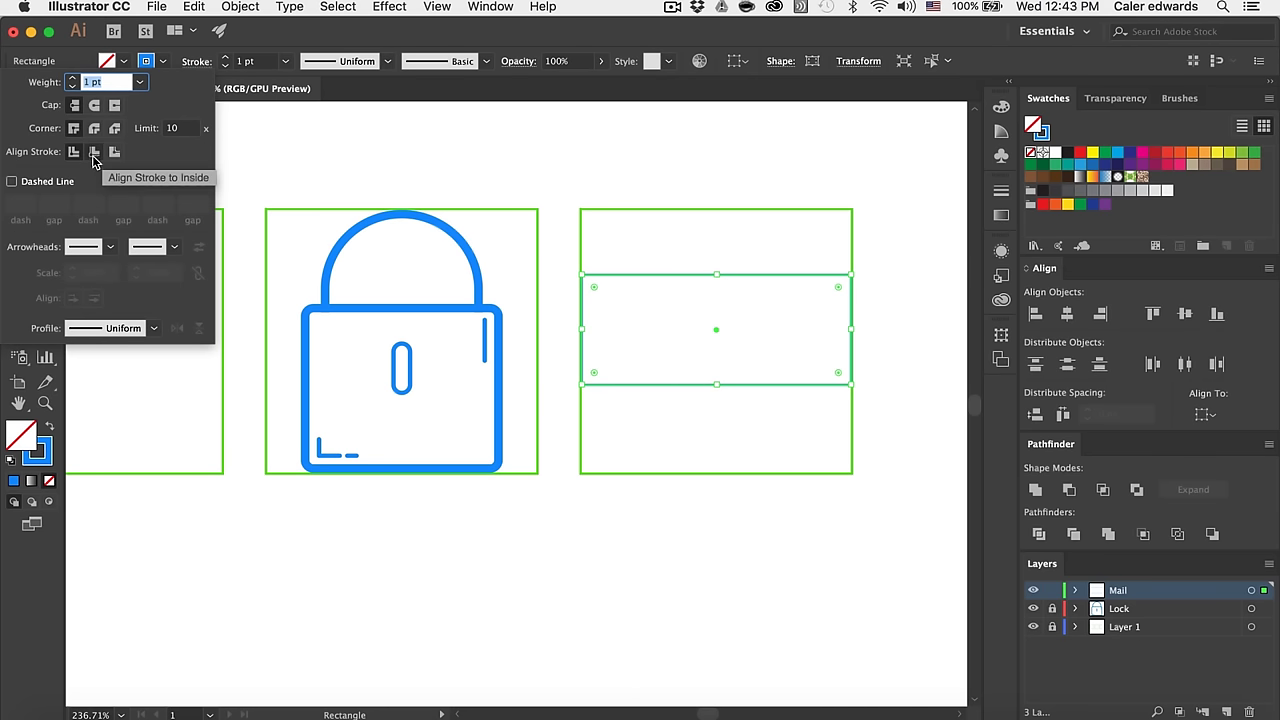
click(92, 155)
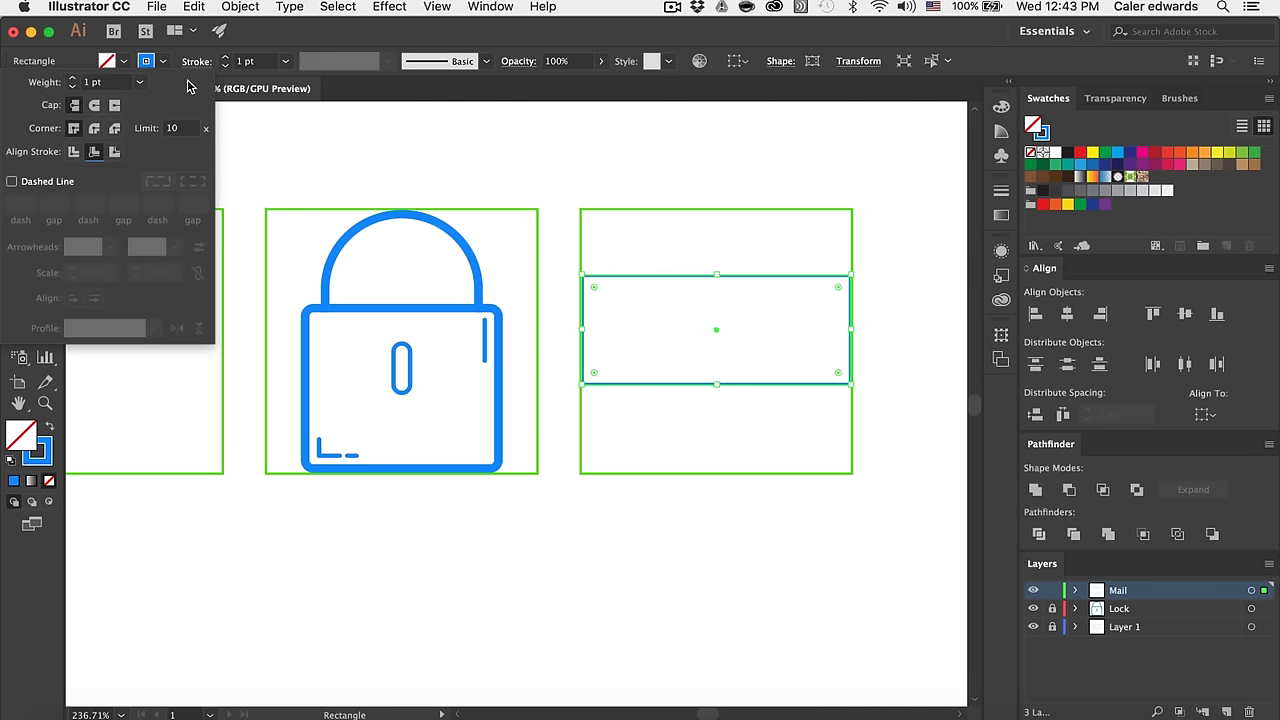
click(262, 62)
text(4)
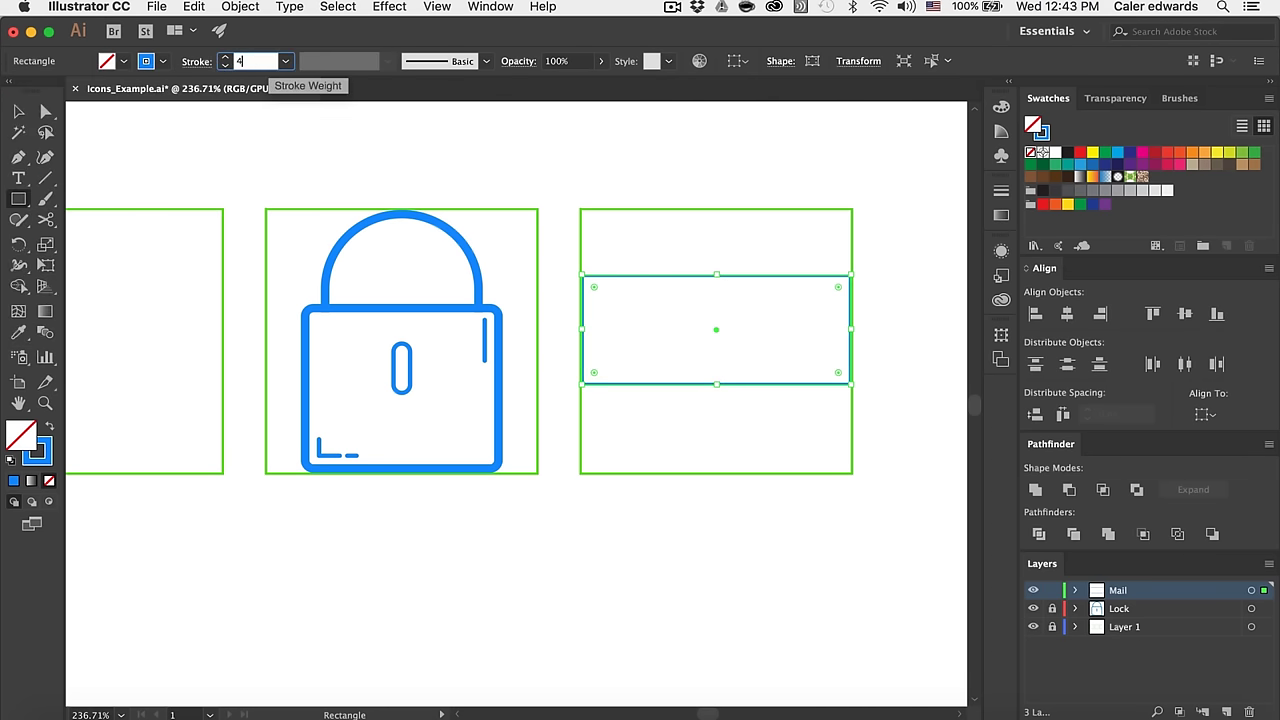
key(Return)
Step: Round all corners of the rectangle with a 4 px radius and deselect it
click(787, 63)
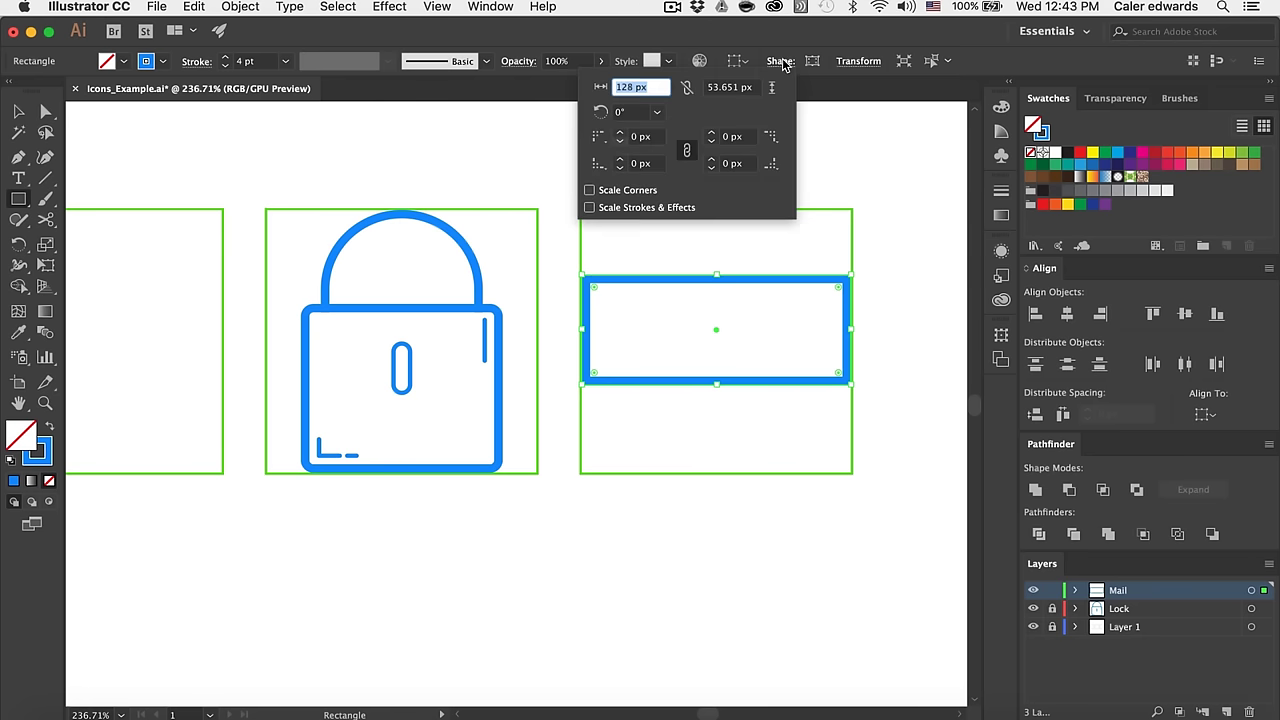
click(607, 140)
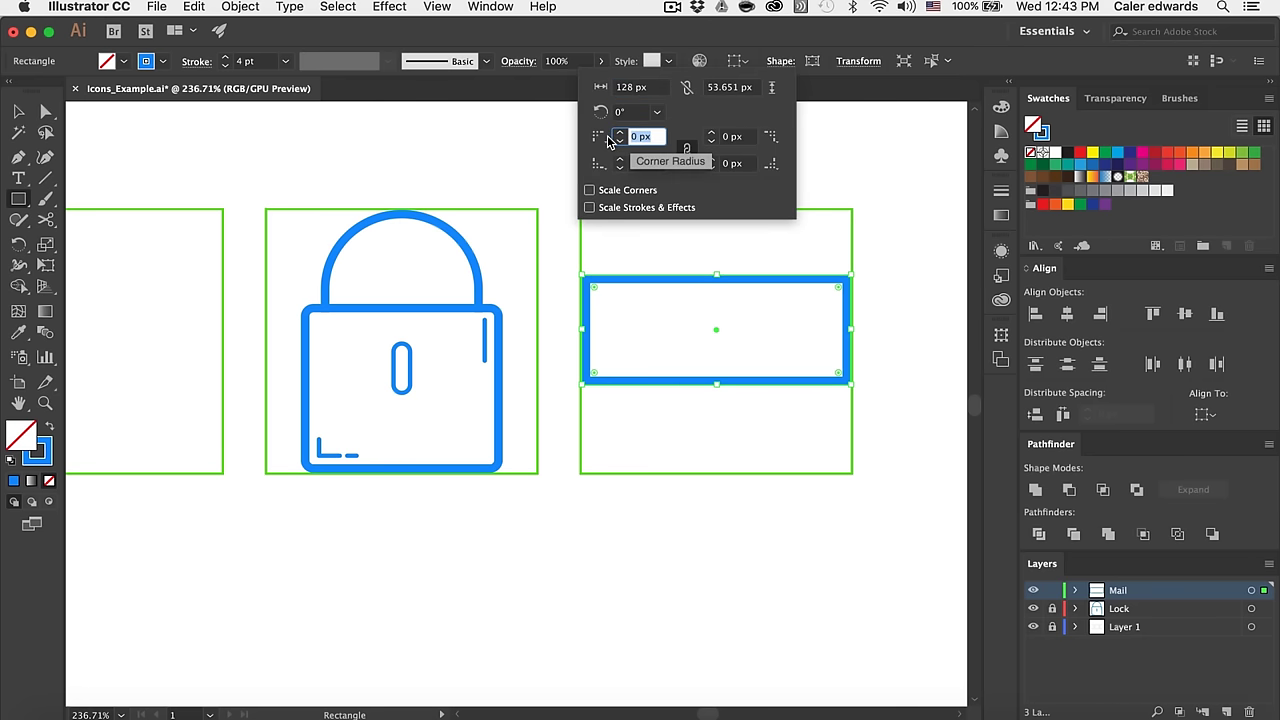
text(4)
key(Return)
key(v)
click(791, 129)
scroll(771, 234, up, 5)
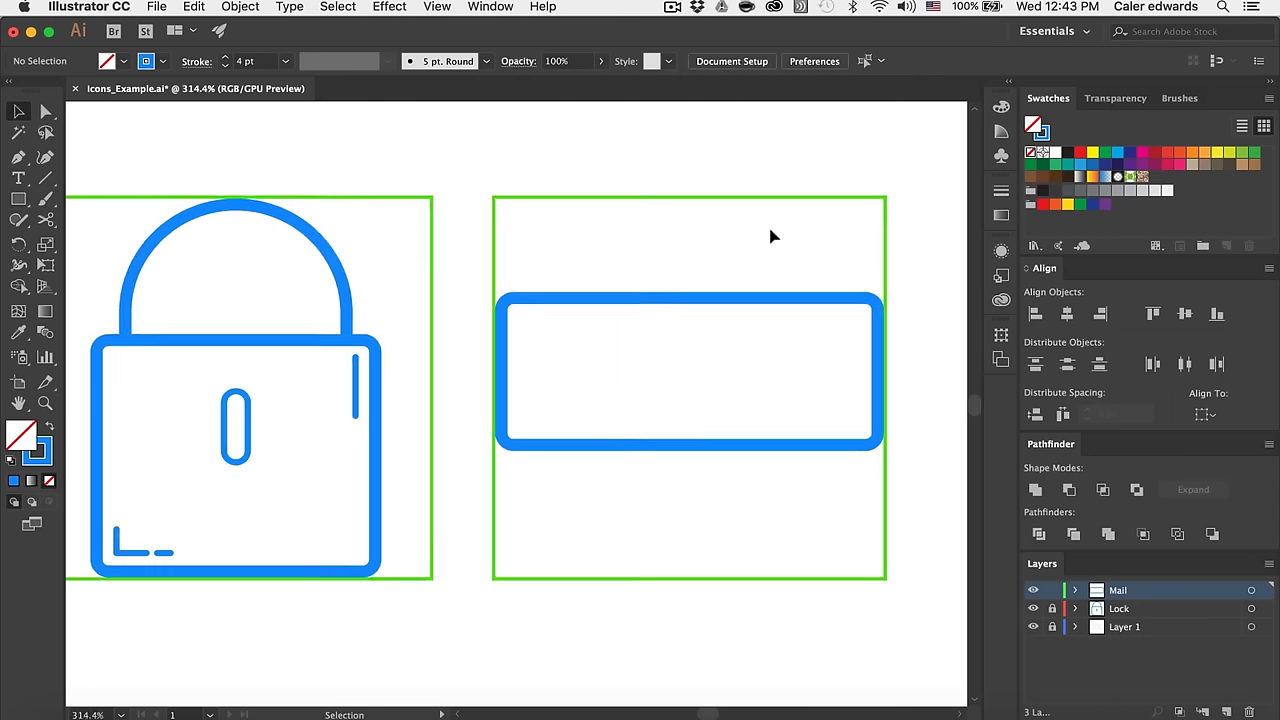
Step: Make the rounded rectangle taller by extending its lower and upper edges, keeping it roughly mid-height in the right green square
scroll(740, 200, up, 3)
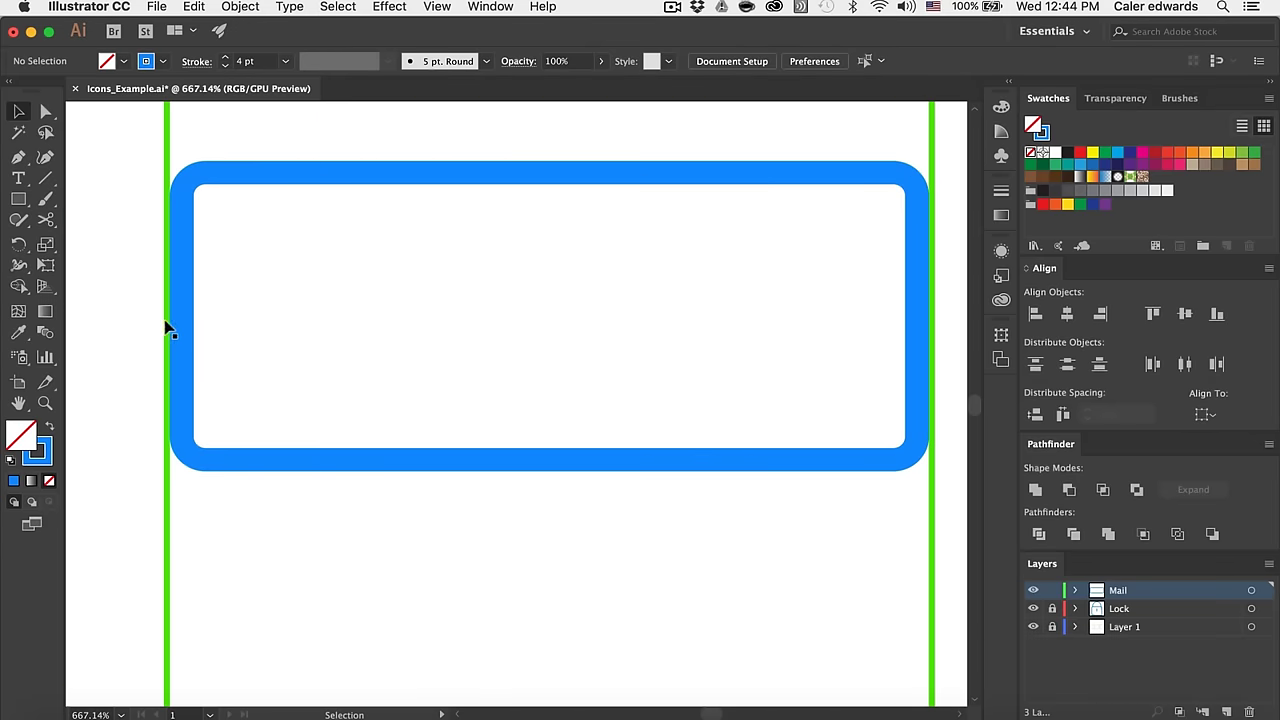
scroll(920, 340, down, 3)
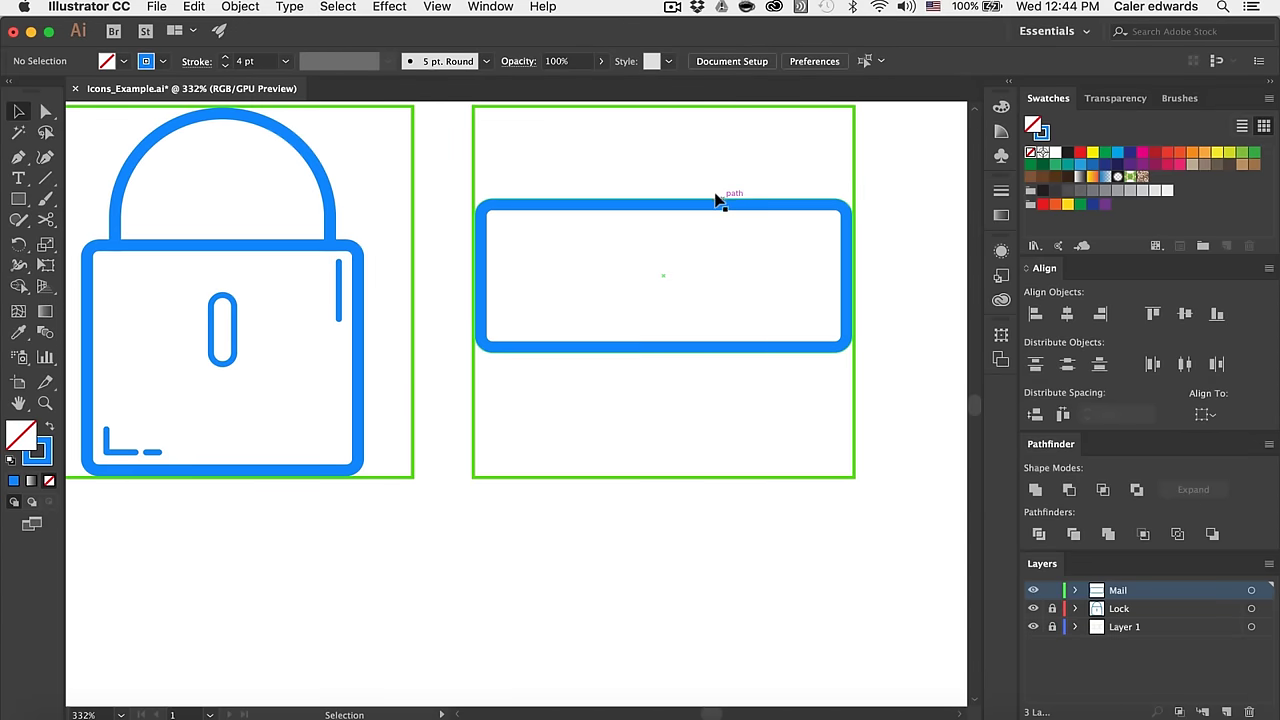
click(716, 202)
drag(661, 352, 661, 388)
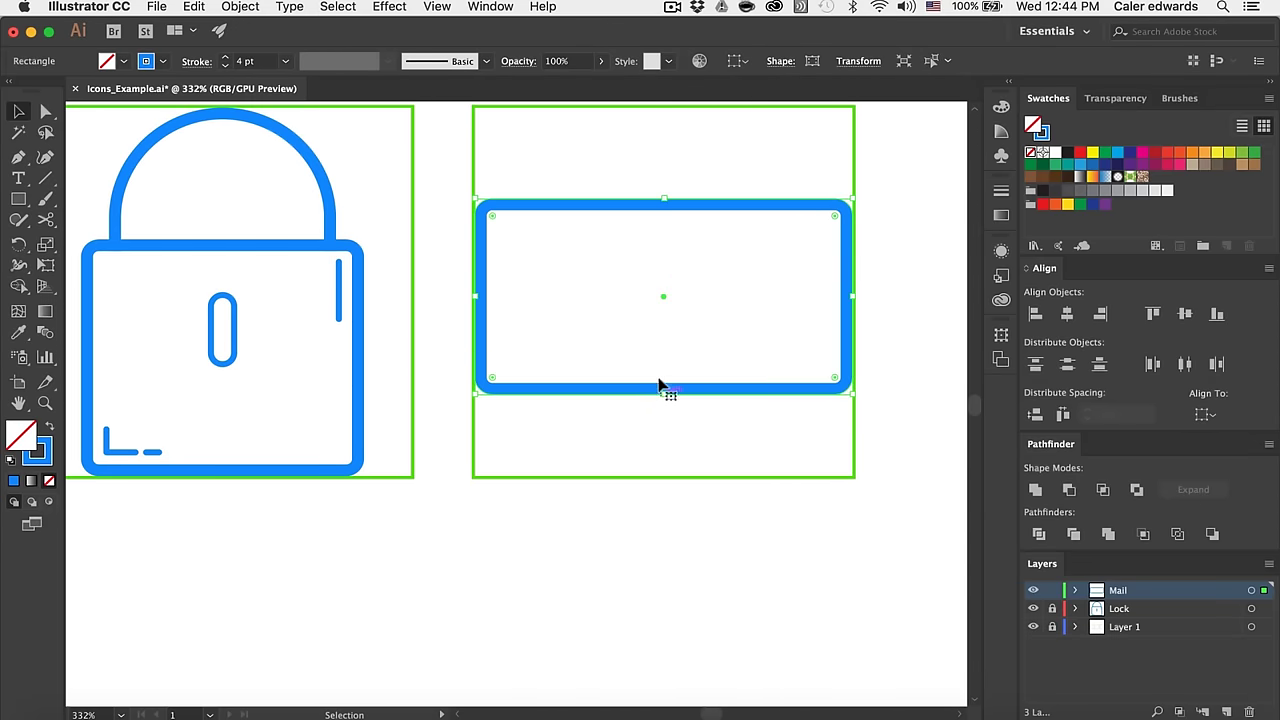
drag(664, 200, 663, 188)
scroll(701, 261, down, 3)
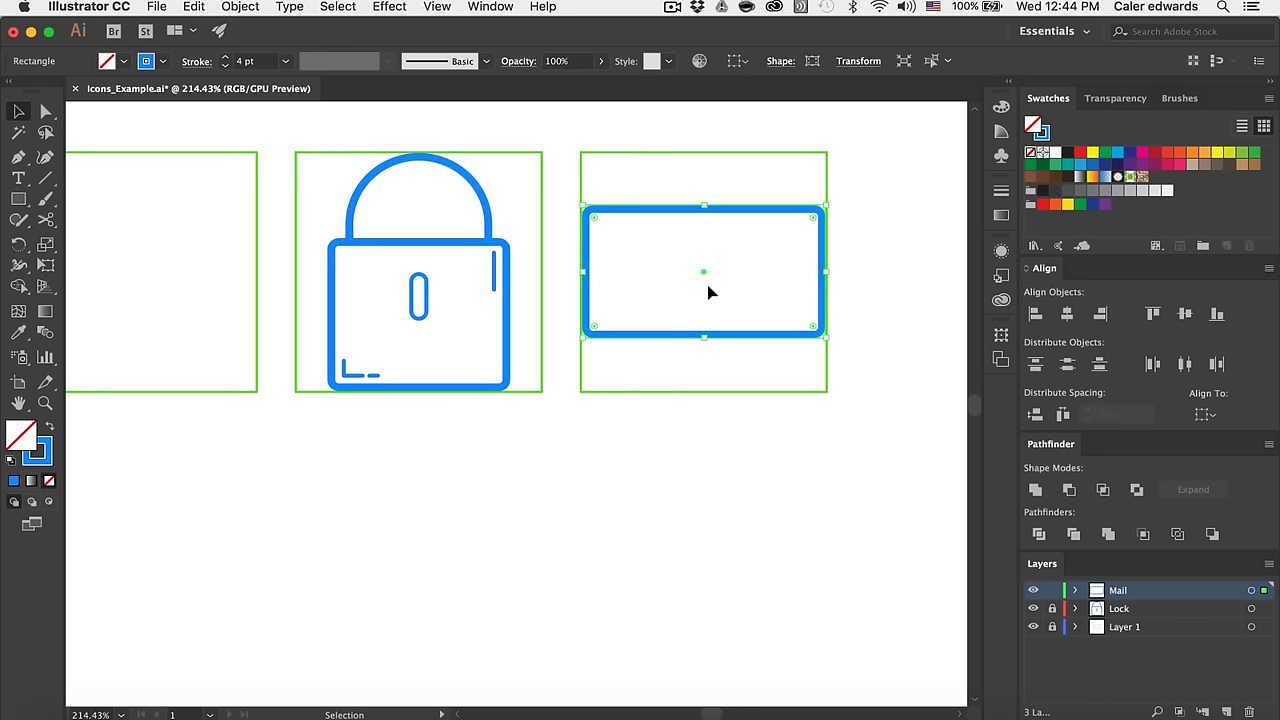
drag(694, 330, 701, 332)
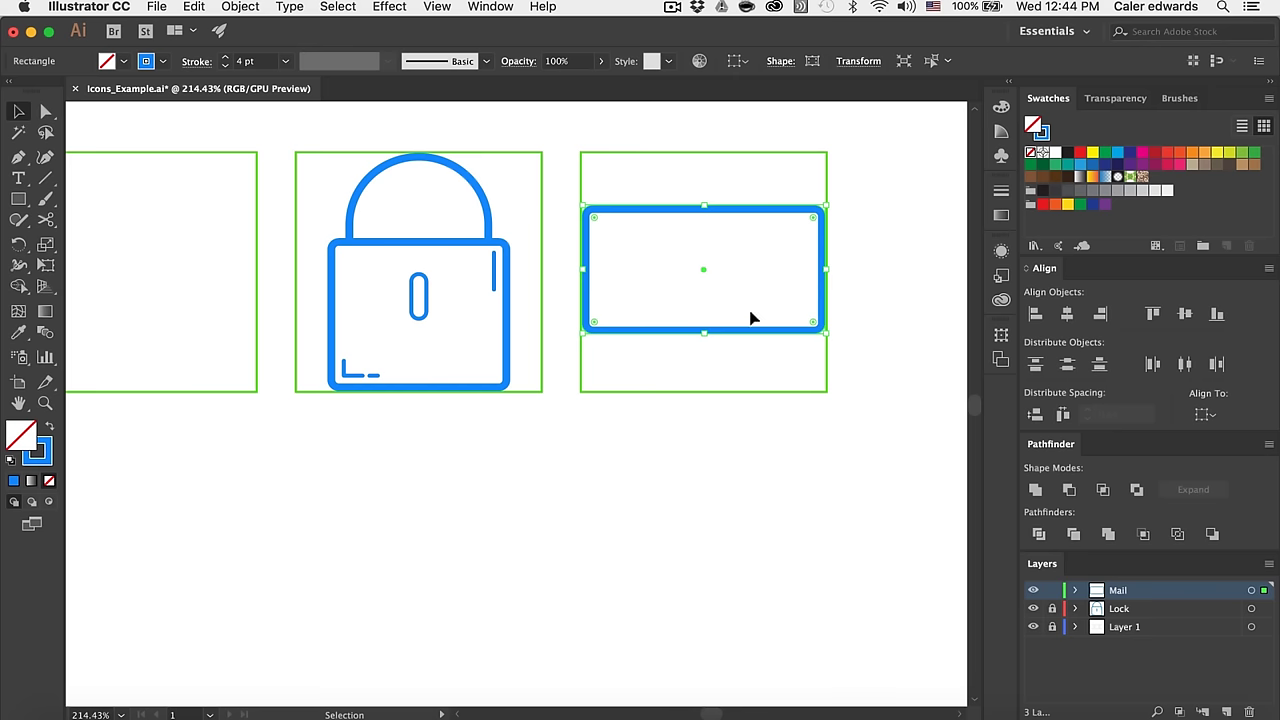
drag(740, 211, 740, 212)
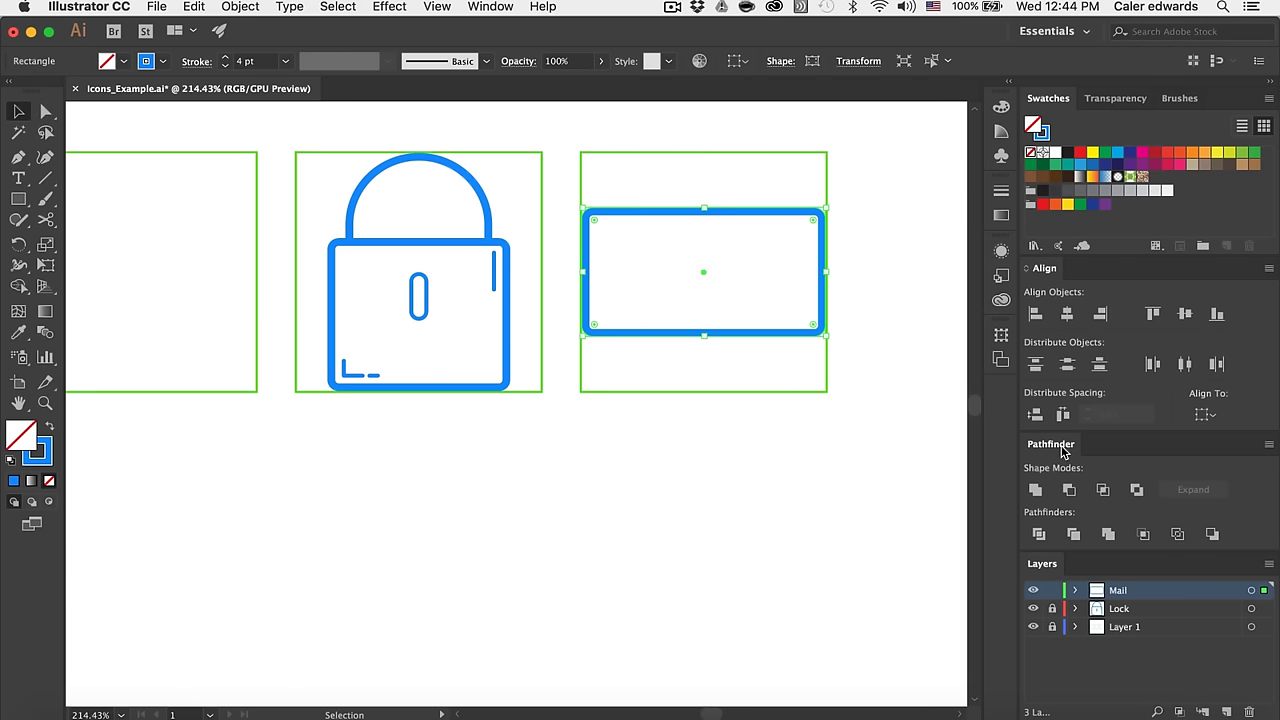
Step: Center the rounded rectangle vertically relative to the artboard
click(1205, 414)
click(1136, 481)
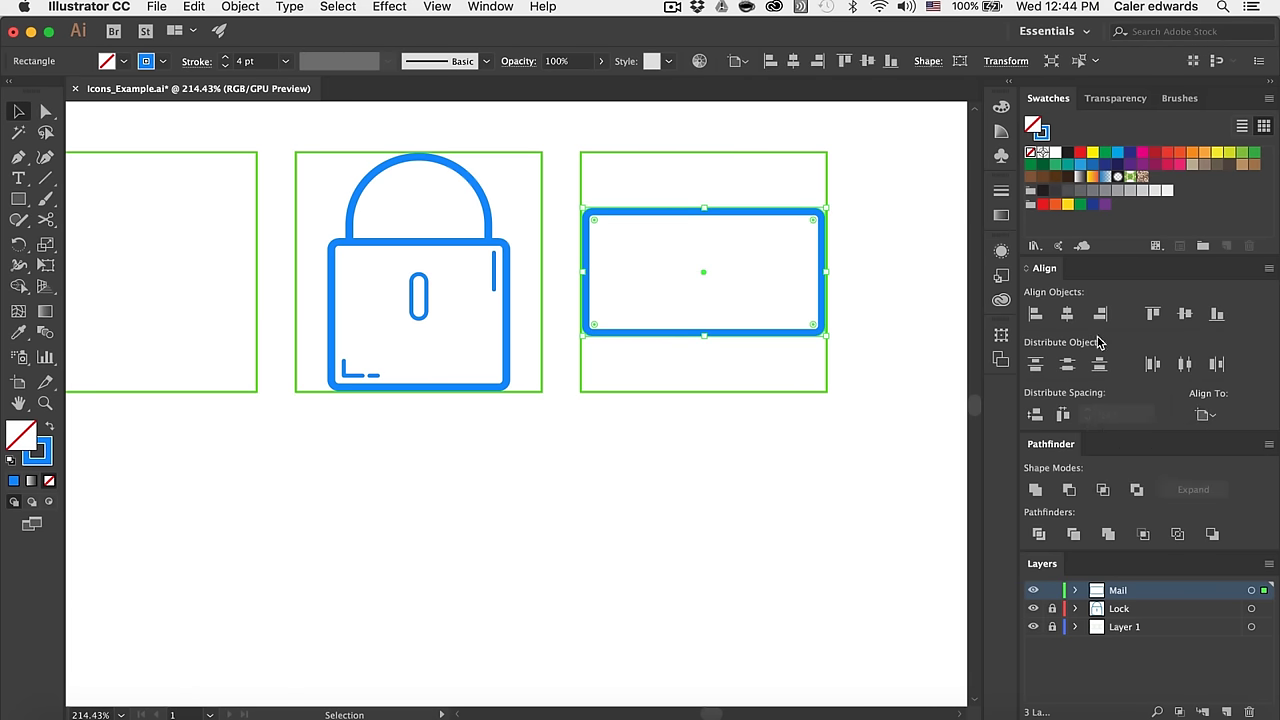
click(1185, 314)
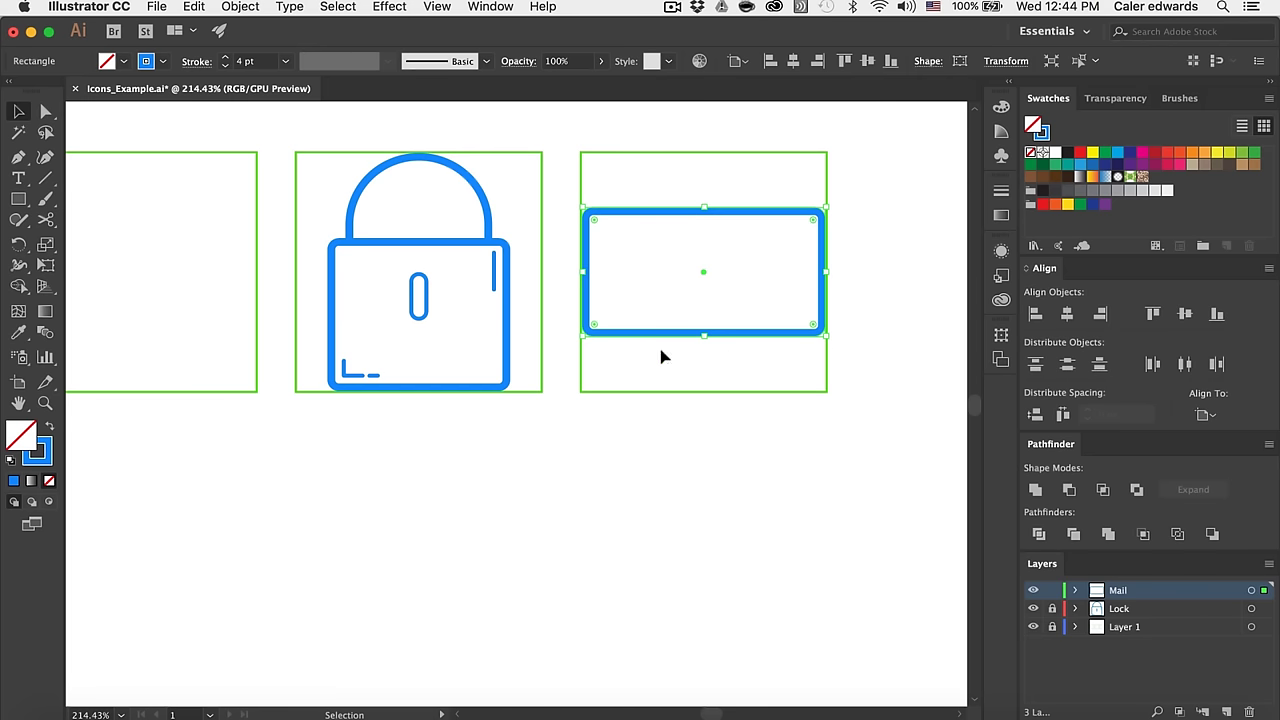
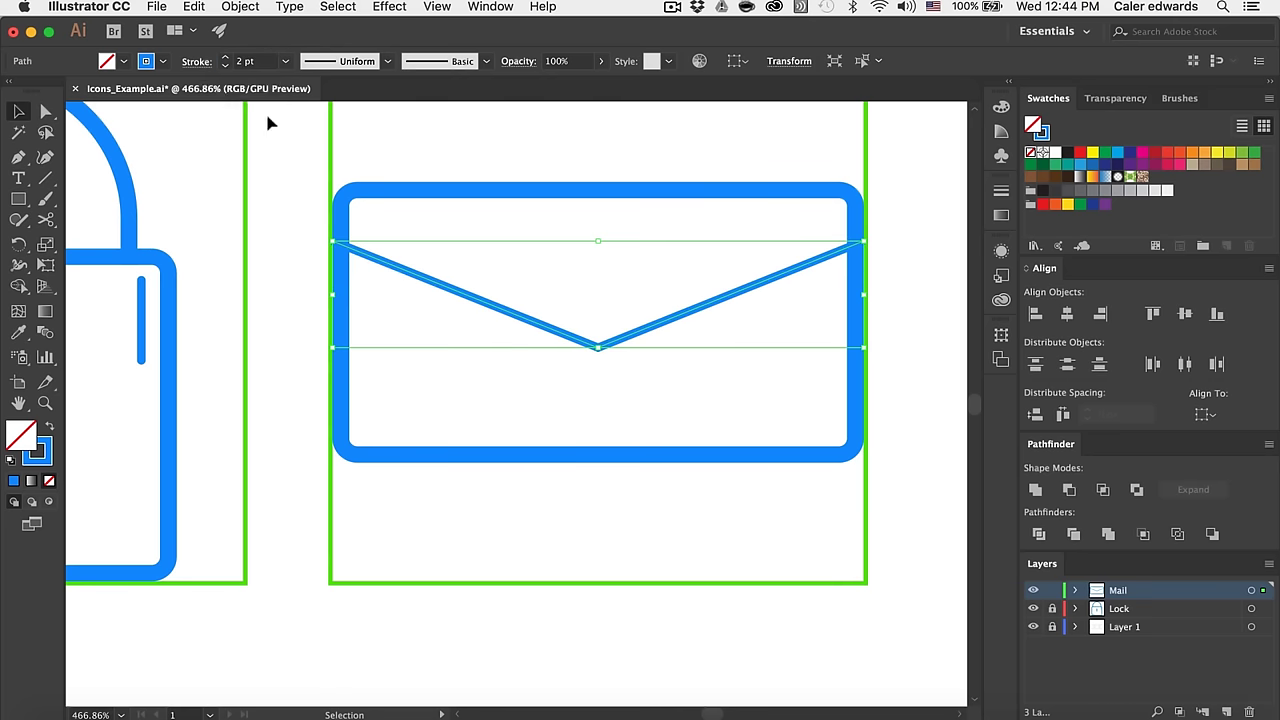
Step: Nudge the V-shaped flap line slightly upward inside the envelope and deselect it
click(297, 164)
scroll(297, 165, down, 3)
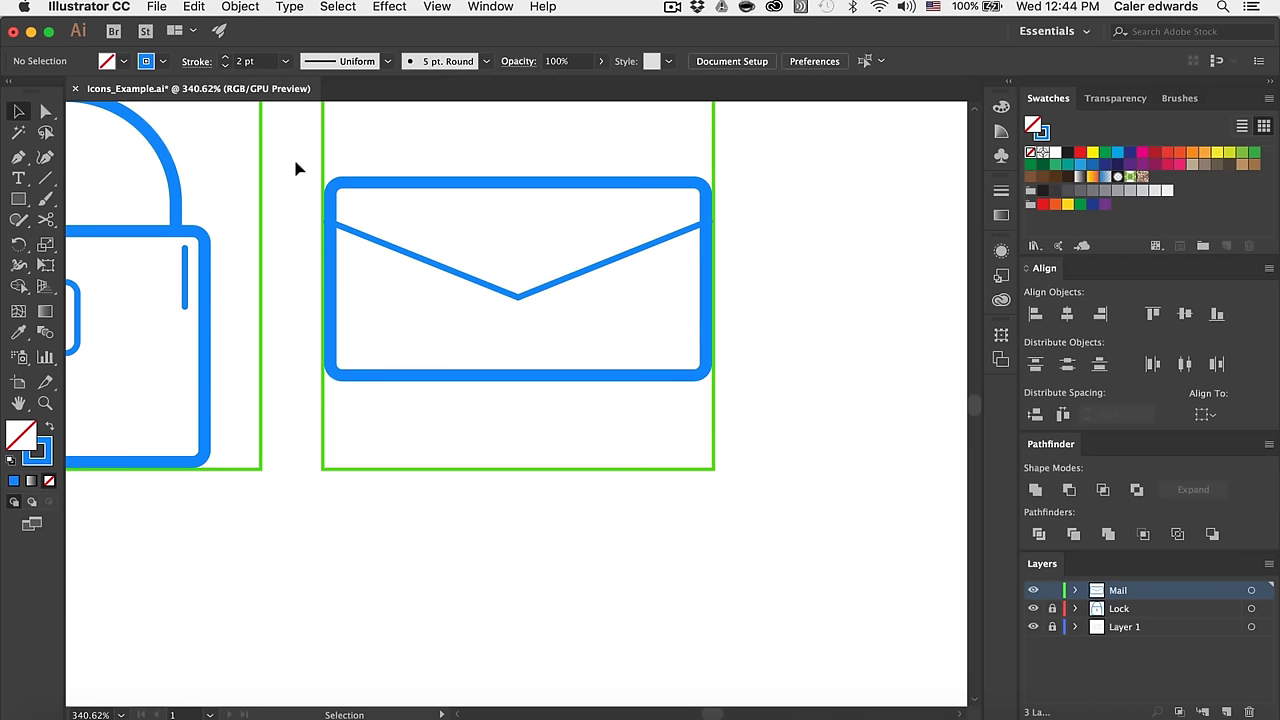
click(514, 297)
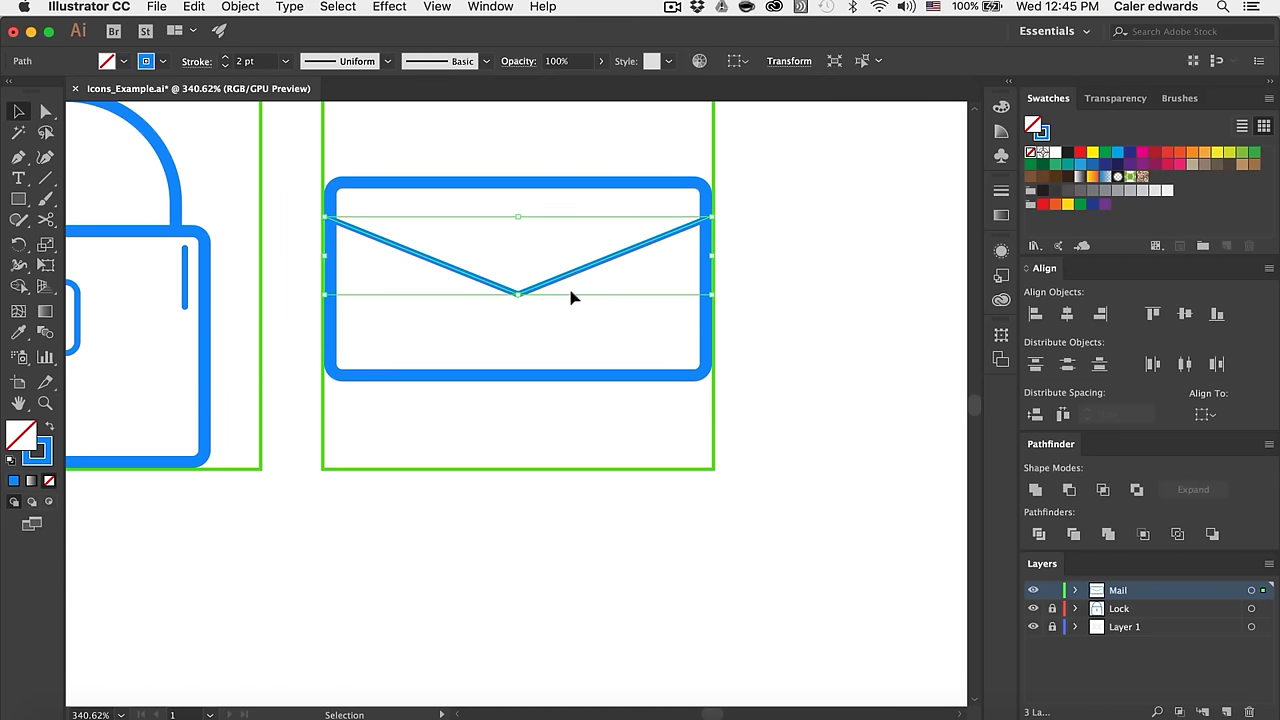
click(787, 284)
Step: Draw a short horizontal 2 pt dash with the Pen tool inside the envelope's lower-right corner and deselect it
scroll(680, 317, left, 2)
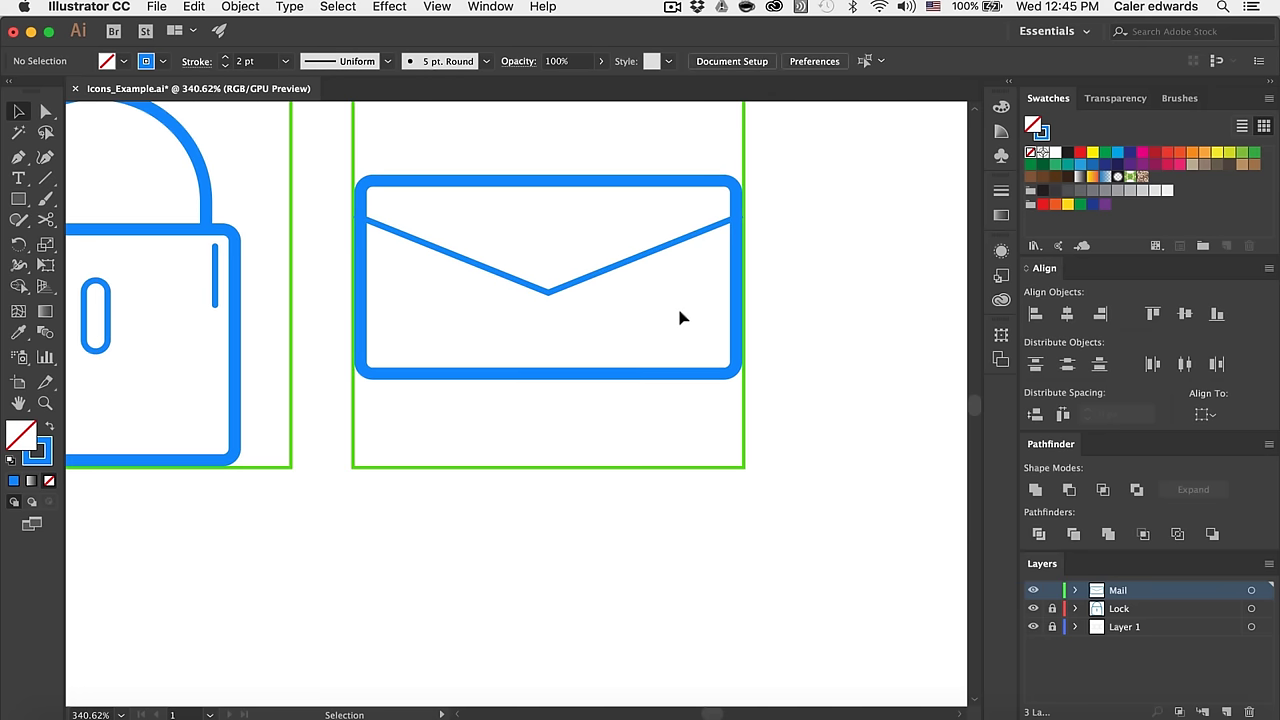
scroll(651, 304, up, 3)
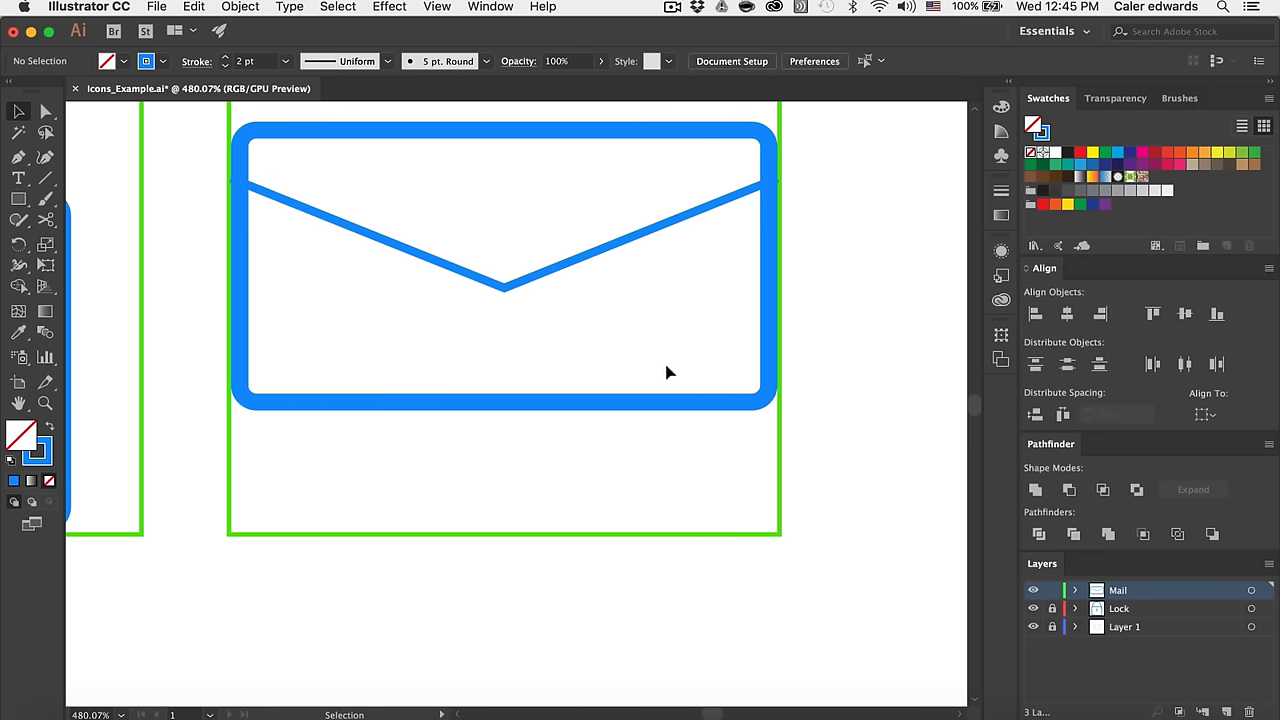
key(p)
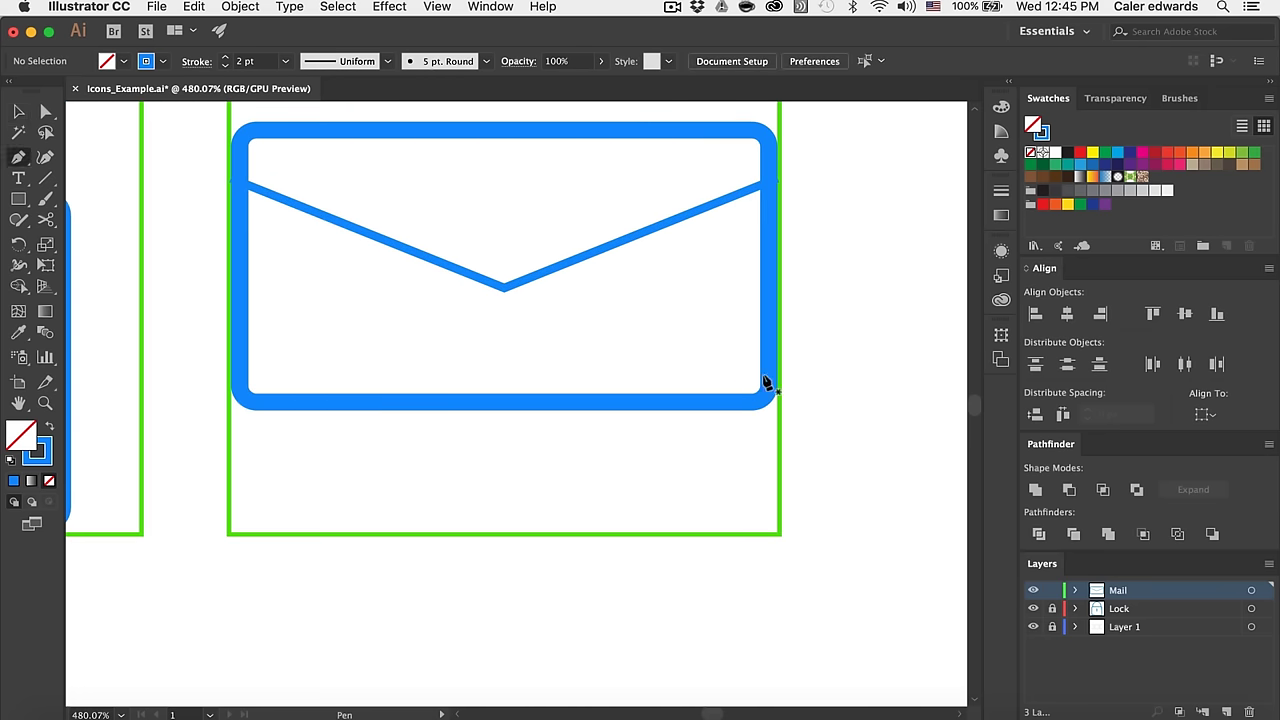
scroll(733, 369, up, 3)
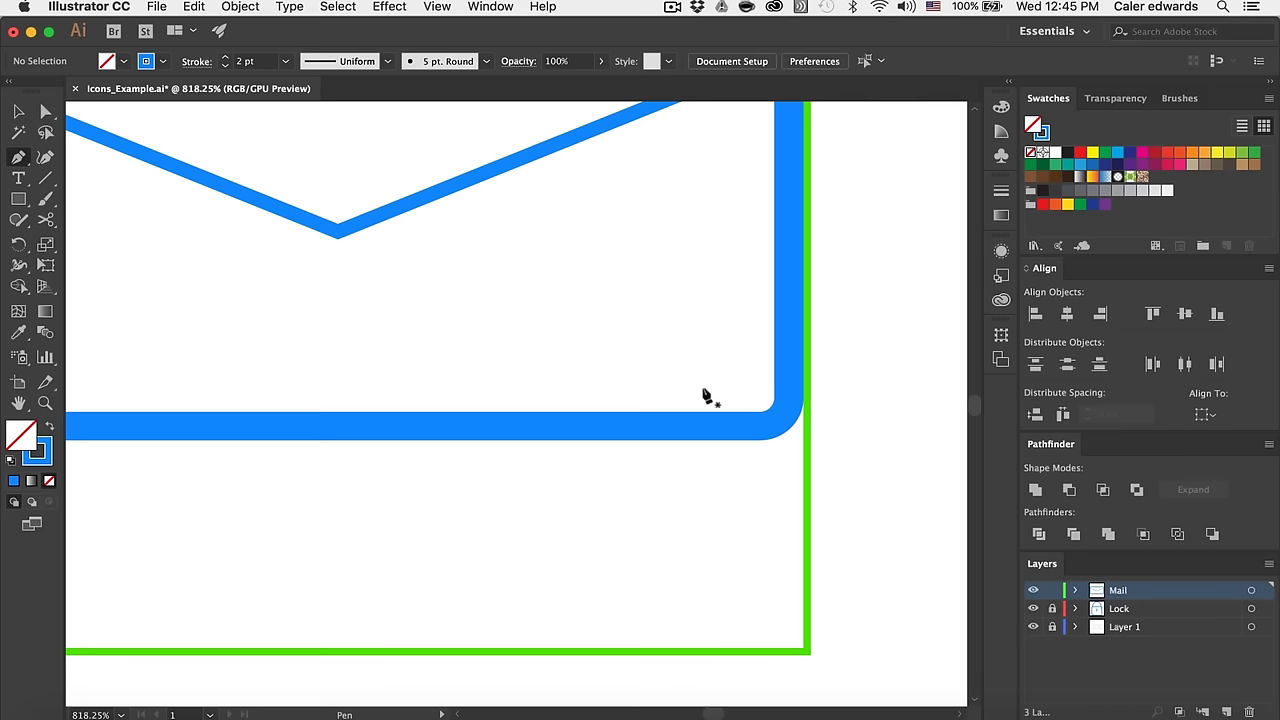
click(722, 387)
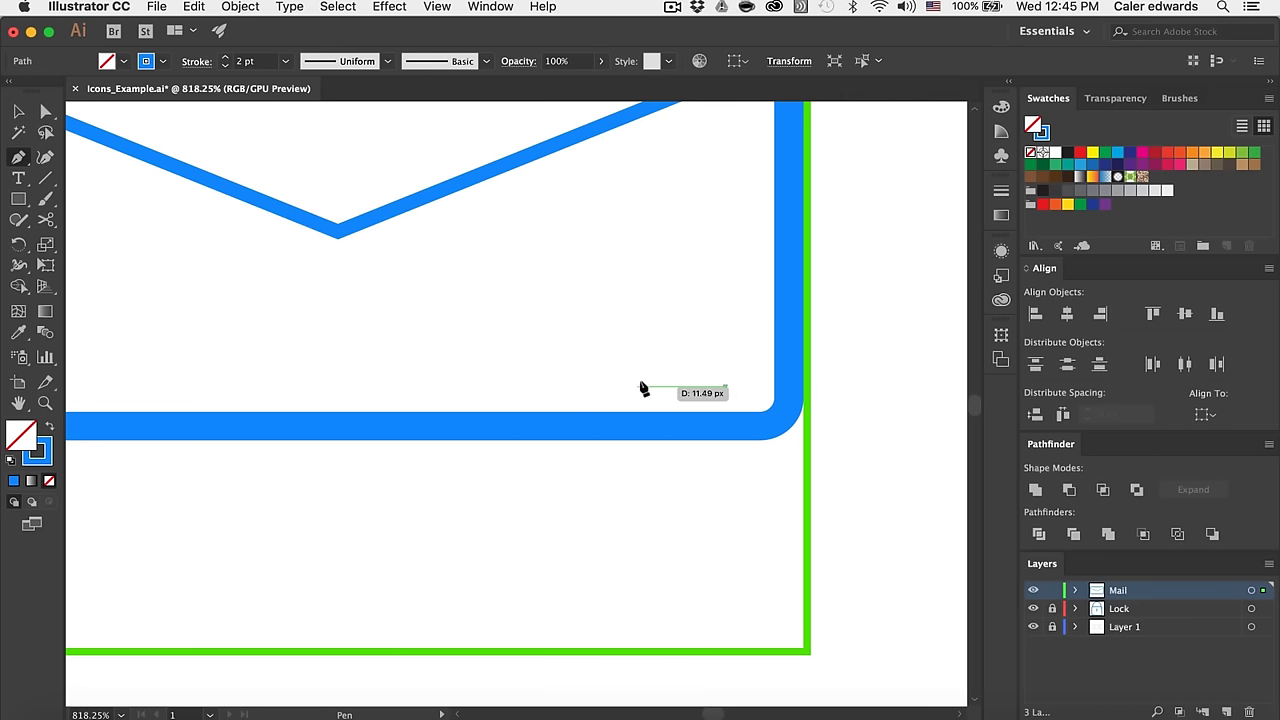
click(656, 388)
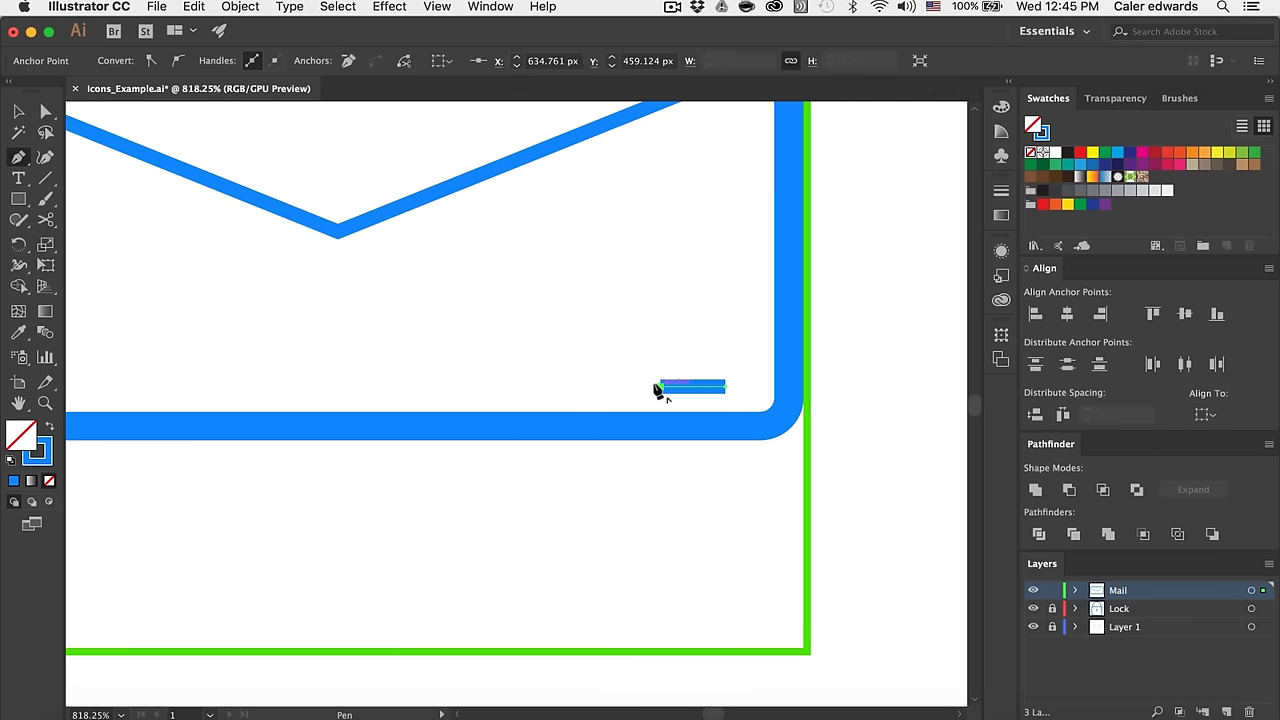
key(v)
scroll(551, 314, left, 3)
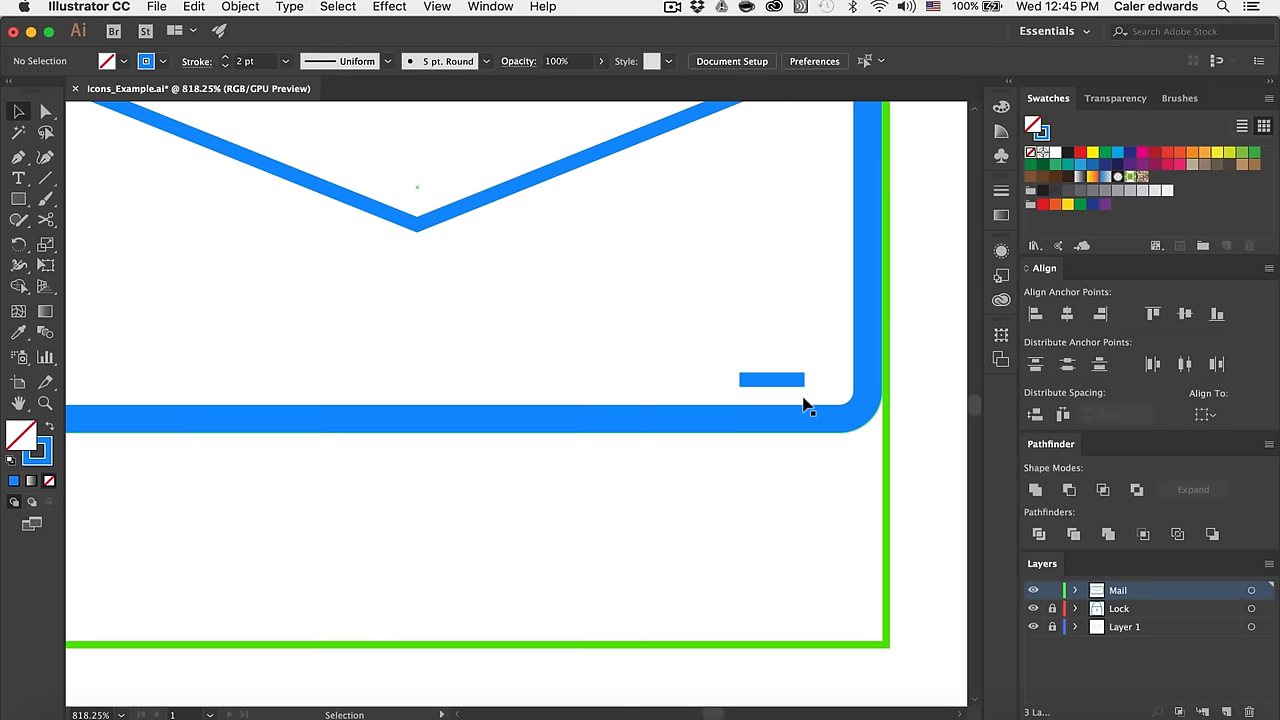
Step: Give the short dash in the envelope's lower-right corner round caps
click(771, 378)
click(196, 61)
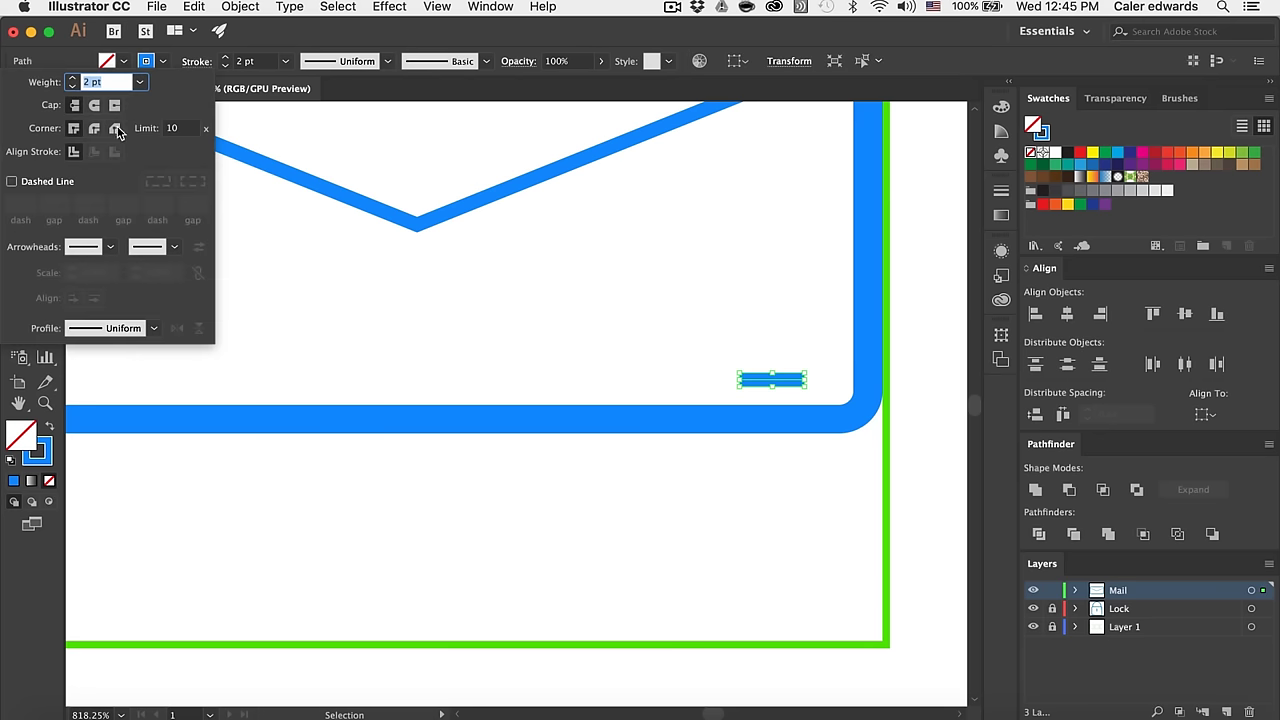
click(104, 108)
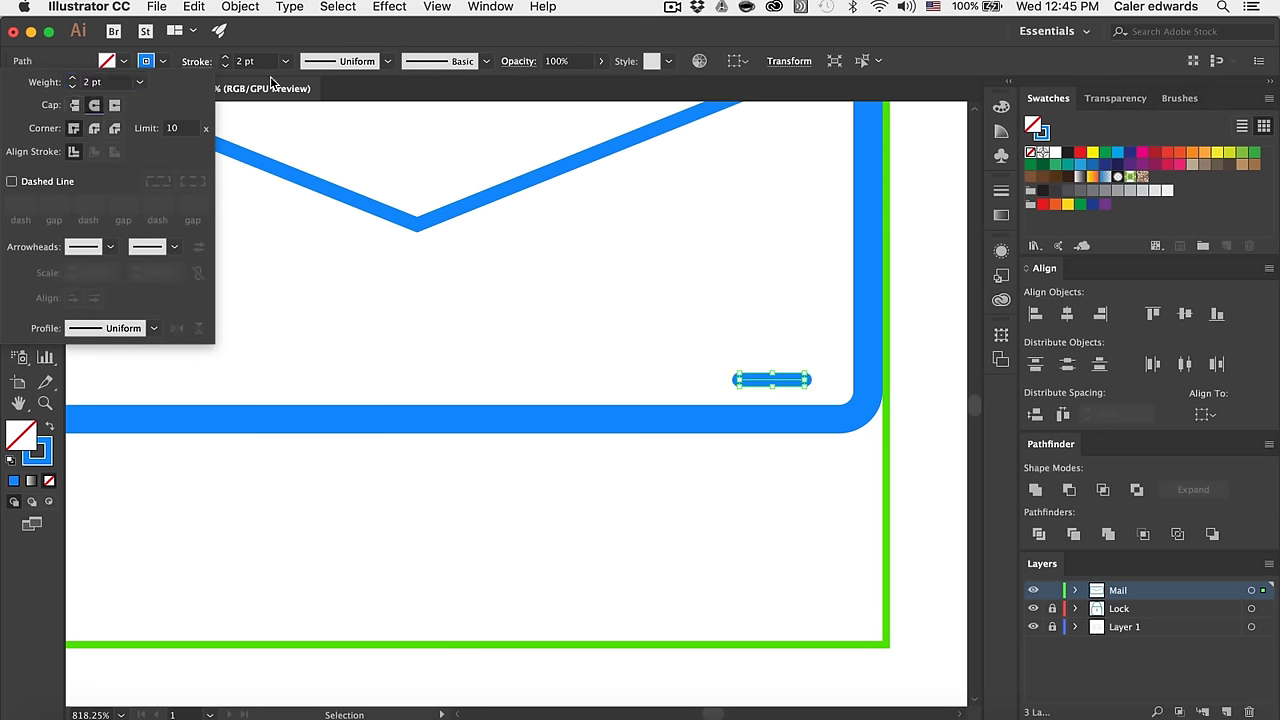
Step: Duplicate the short round-capped dash horizontally to its left, leaving a small gap between the two
scroll(585, 266, down, 1)
scroll(585, 266, left, 1)
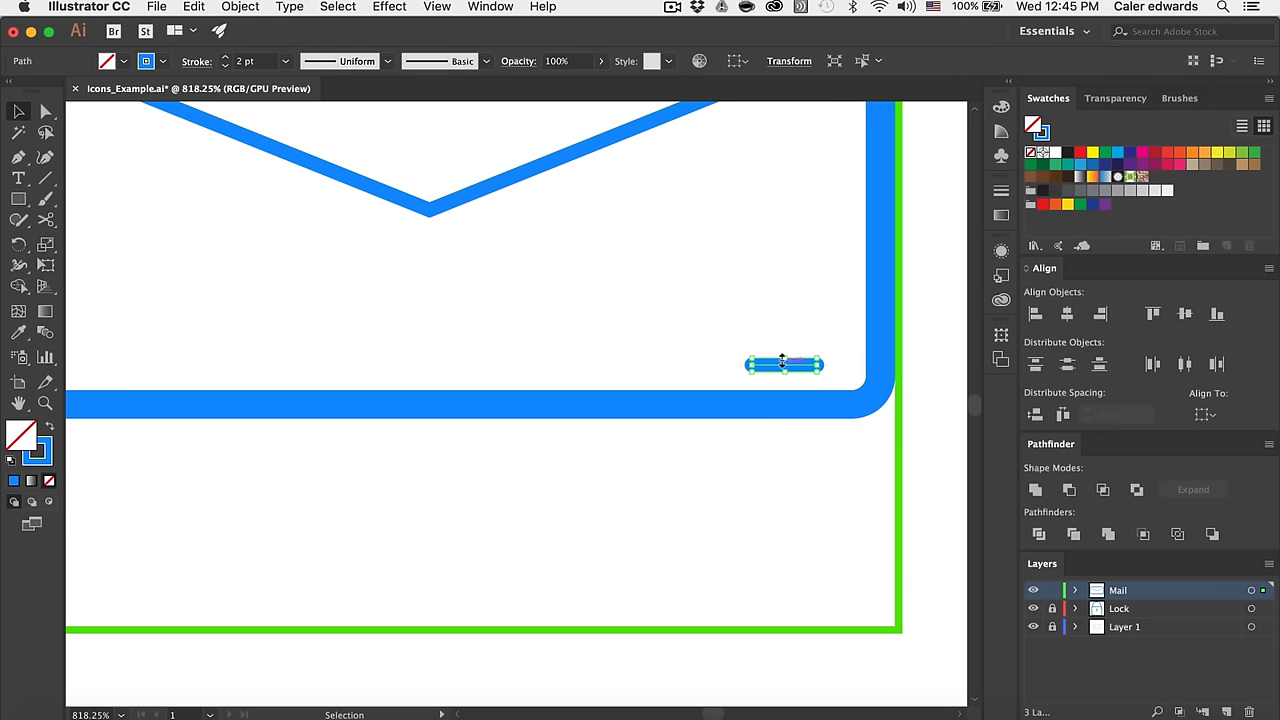
drag(776, 363, 687, 368)
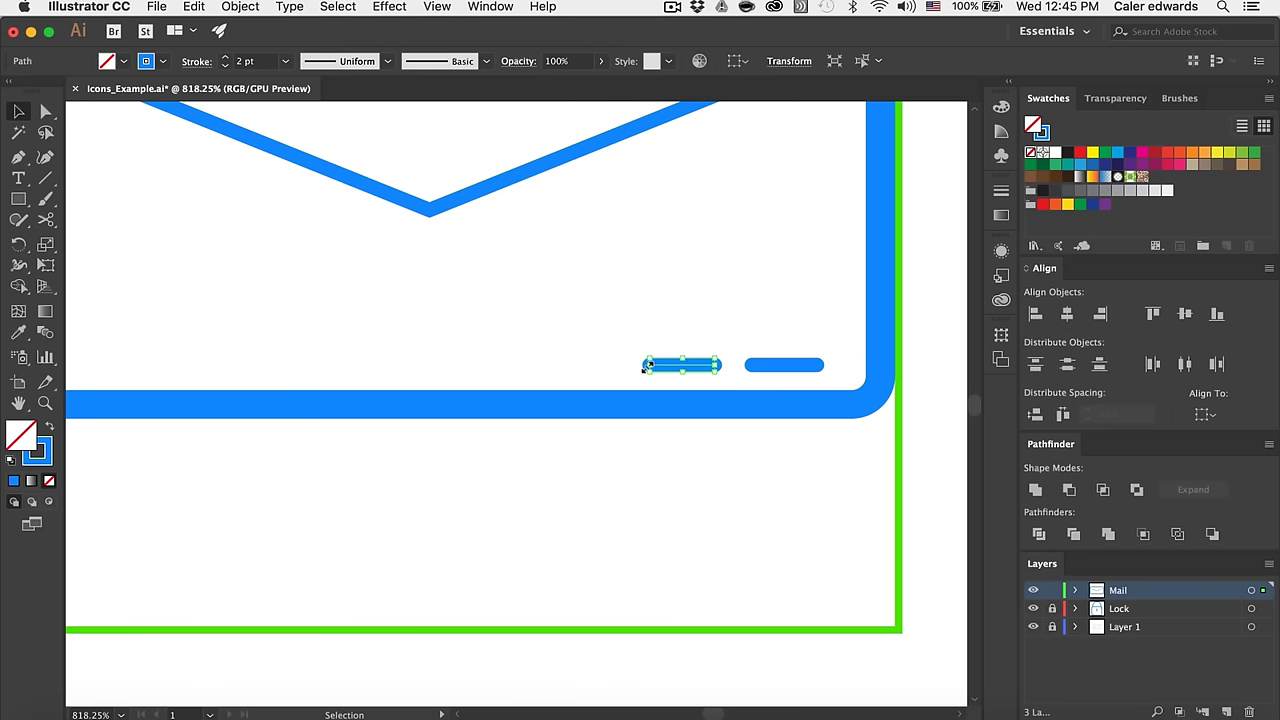
Step: Lengthen the copied dash by moving only its left anchor point horizontally outward to about X 592 px
key(a)
scroll(647, 370, left, 3)
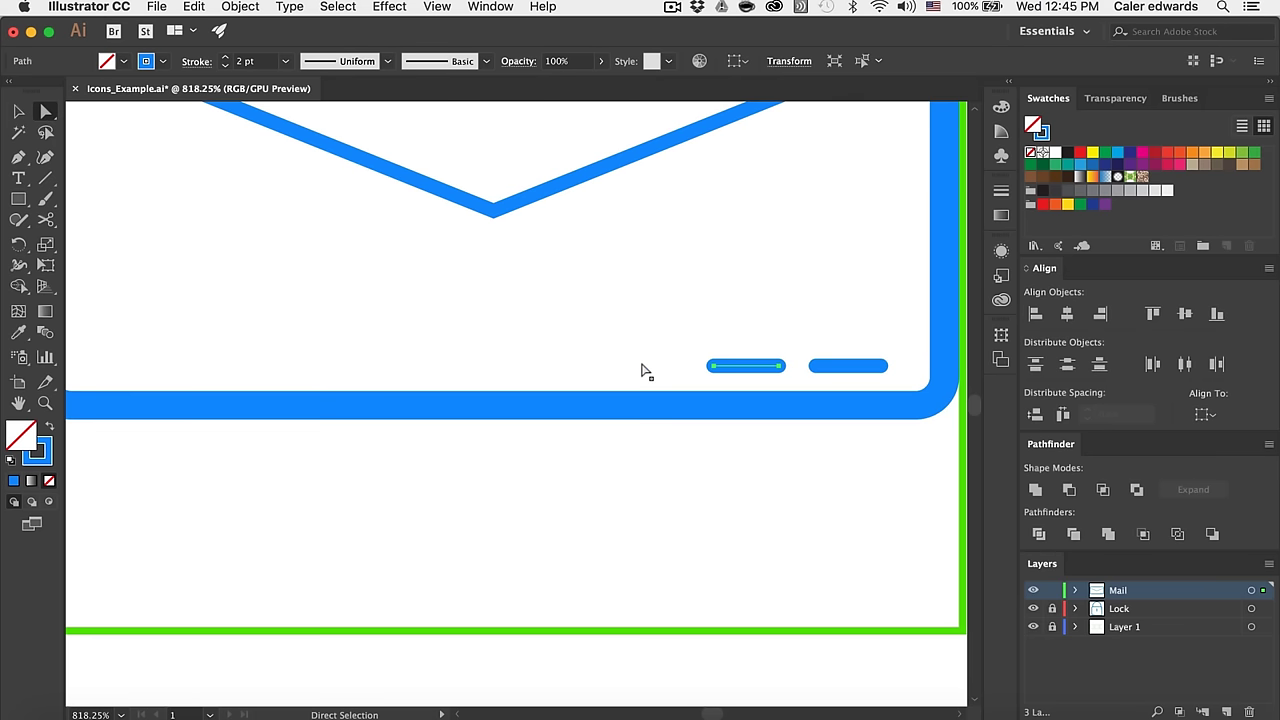
drag(712, 367, 565, 366)
key(super+z)
click(708, 366)
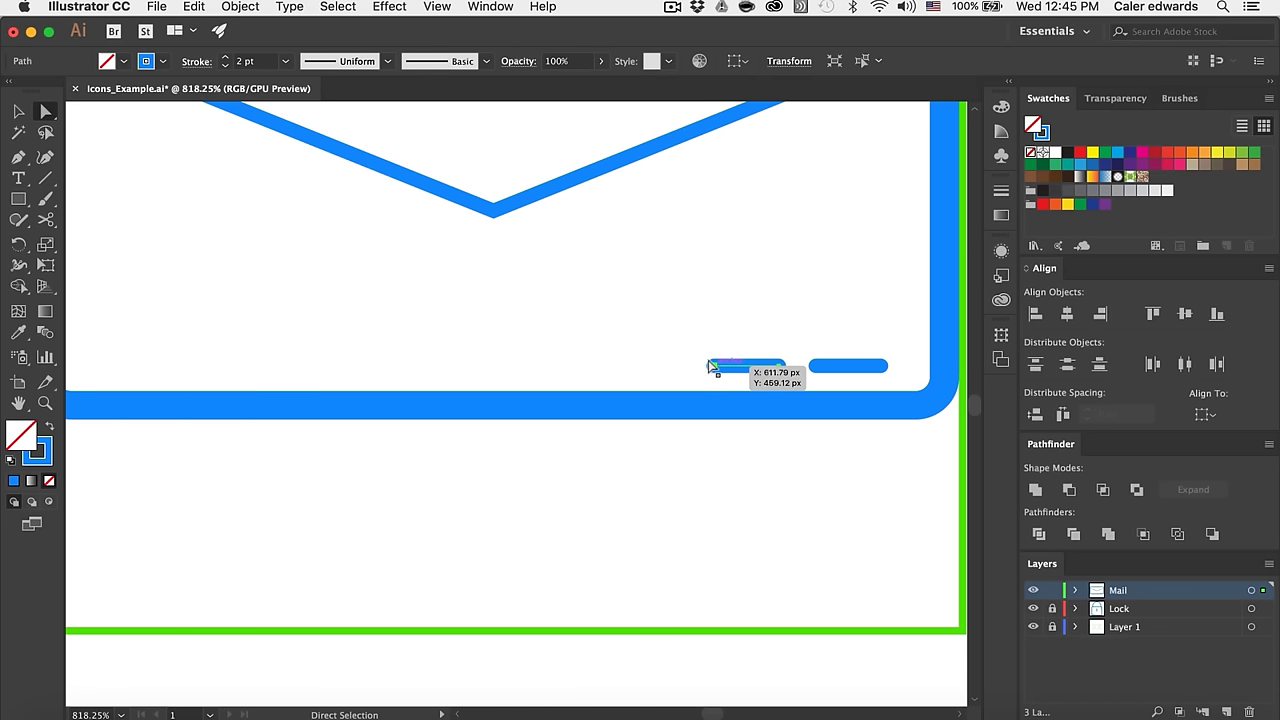
drag(708, 366, 566, 367)
scroll(570, 372, down, 5)
scroll(646, 443, up, 5)
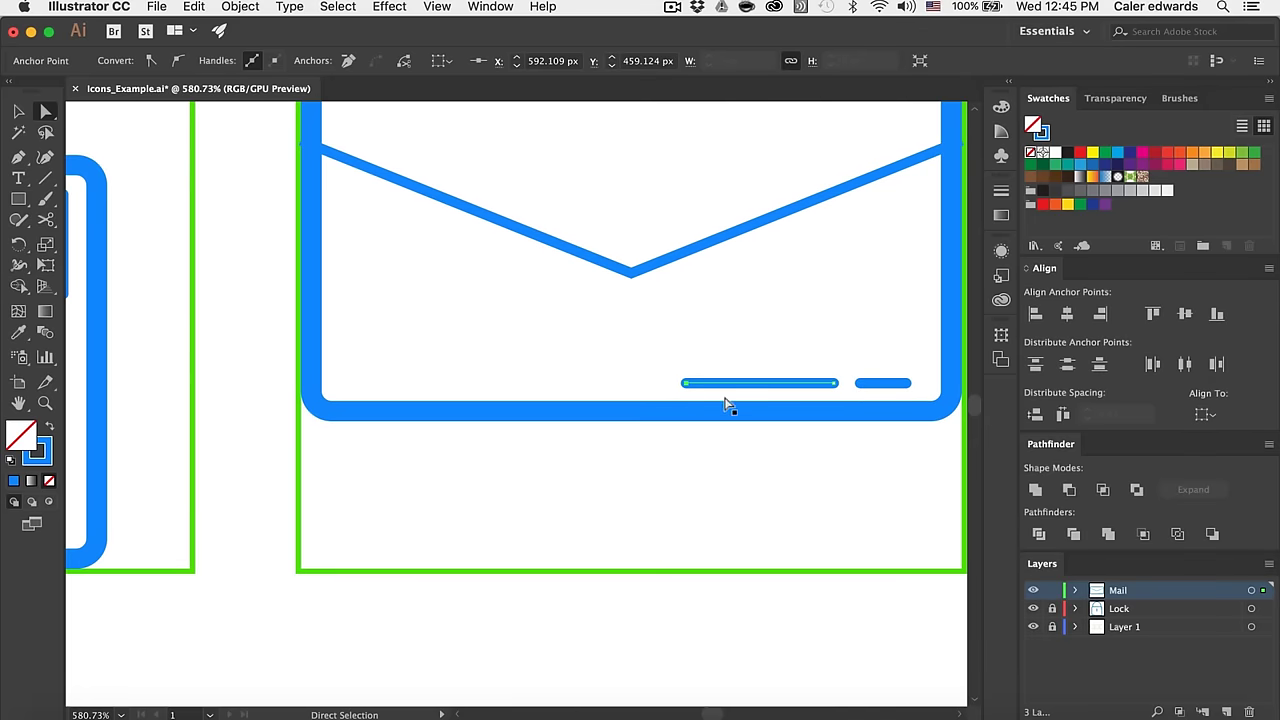
Step: Duplicate the rightmost short dash to the left of the long dash on the same line and deselect it
key(v)
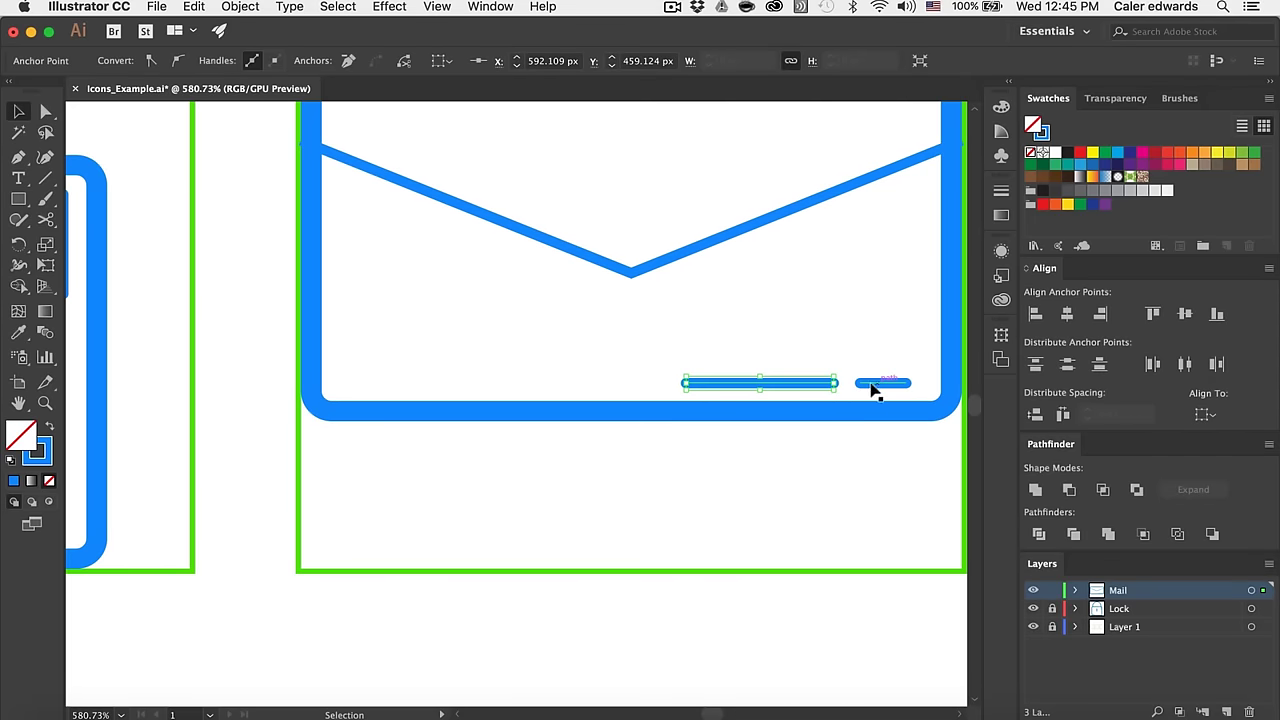
click(886, 424)
drag(877, 383, 630, 383)
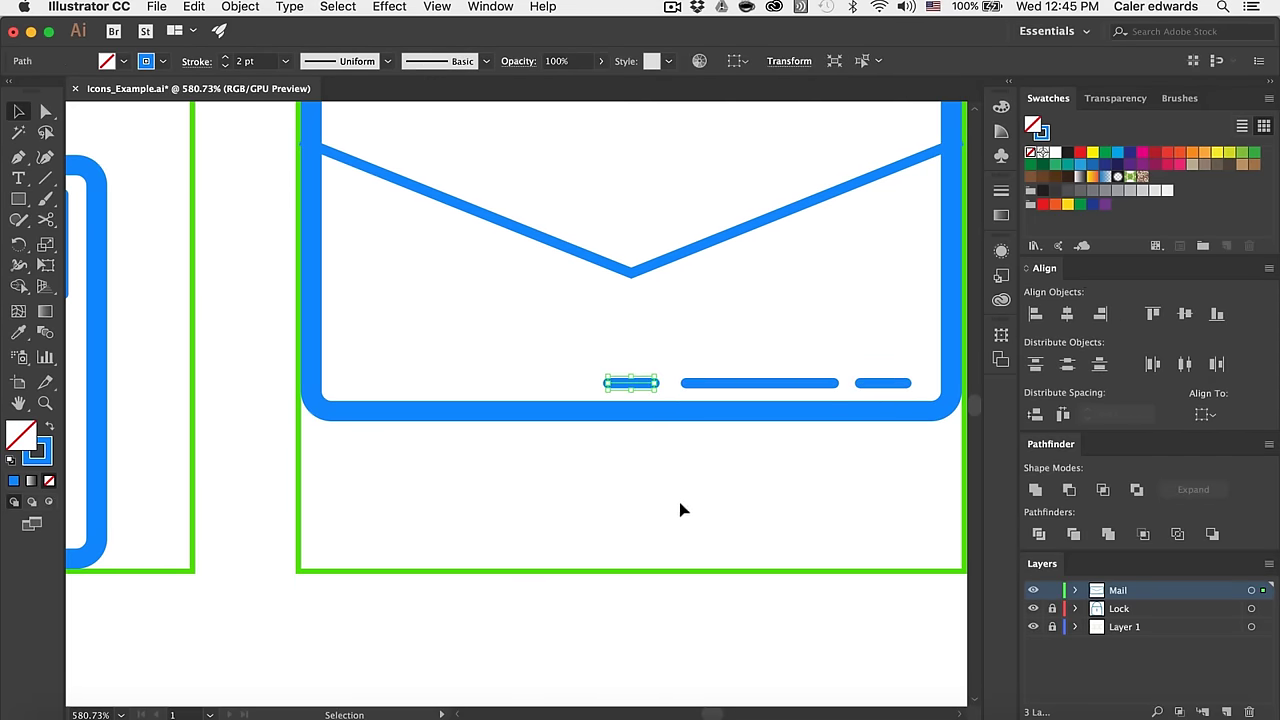
click(693, 475)
Step: Shorten the leftmost dash slightly from its left end and deselect it
click(626, 387)
scroll(626, 387, up, 4)
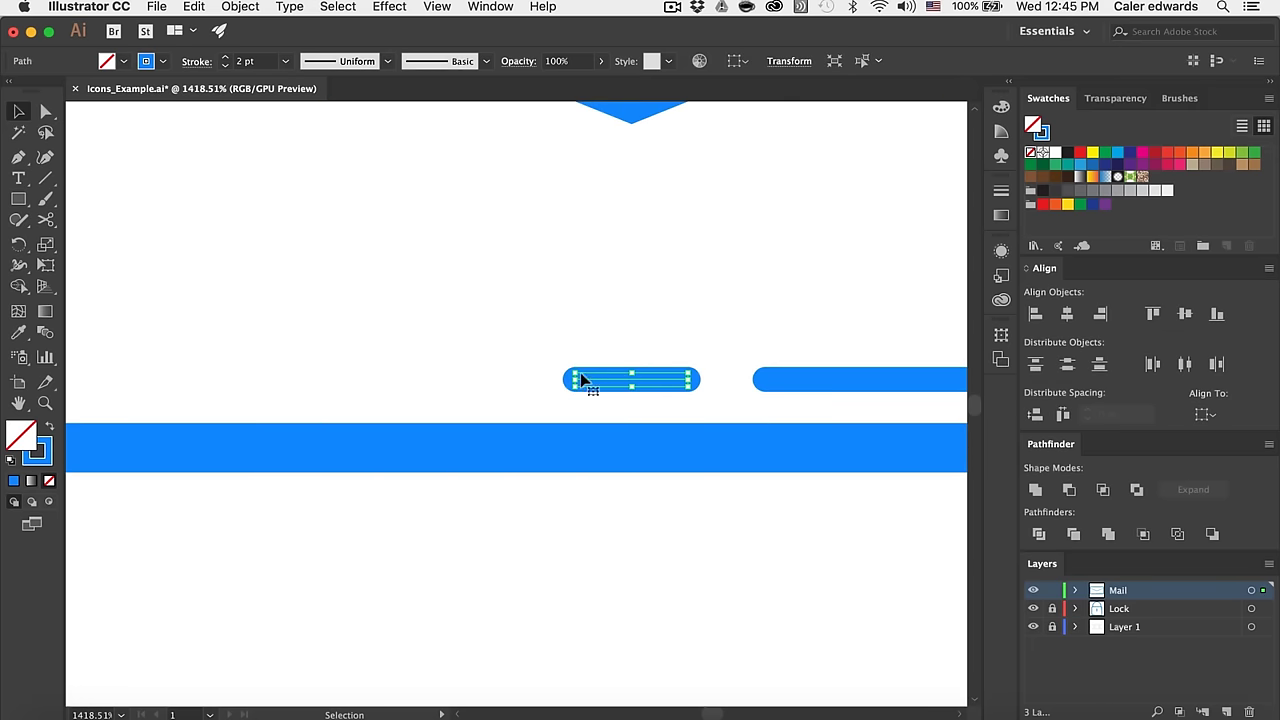
scroll(629, 384, up, 3)
drag(541, 373, 589, 372)
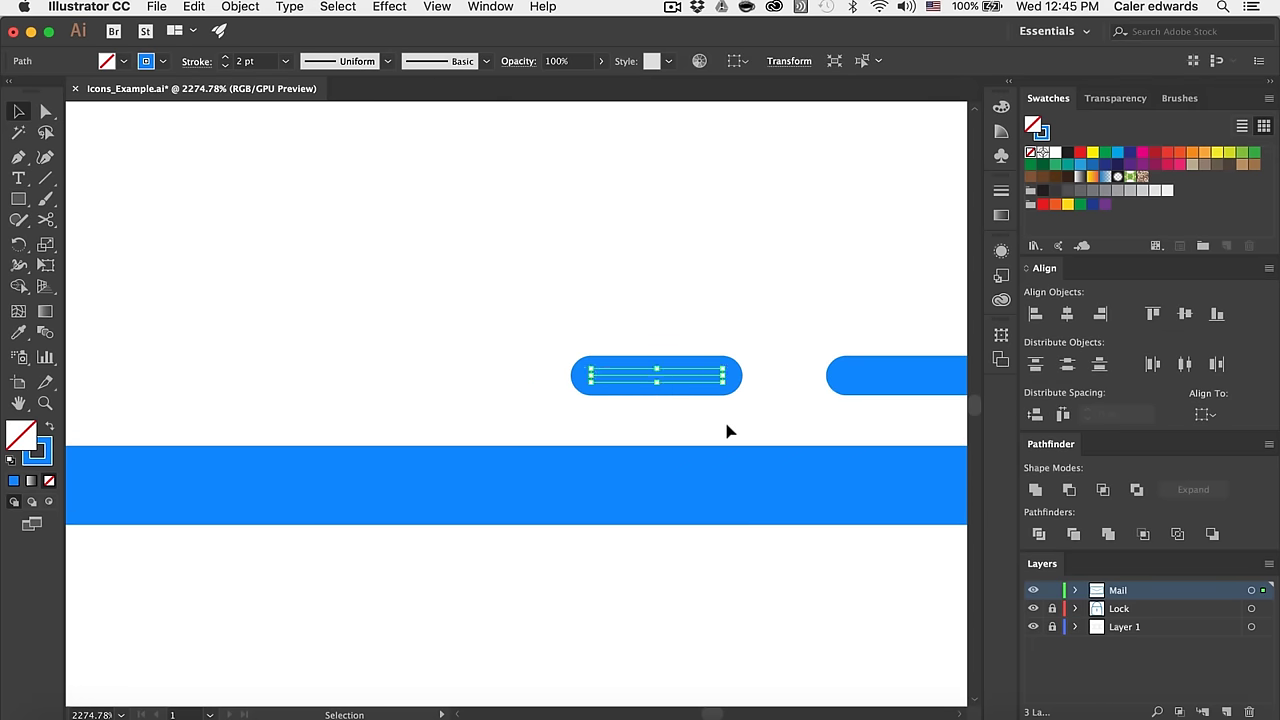
click(726, 429)
scroll(726, 430, down, 7)
scroll(727, 431, down, 3)
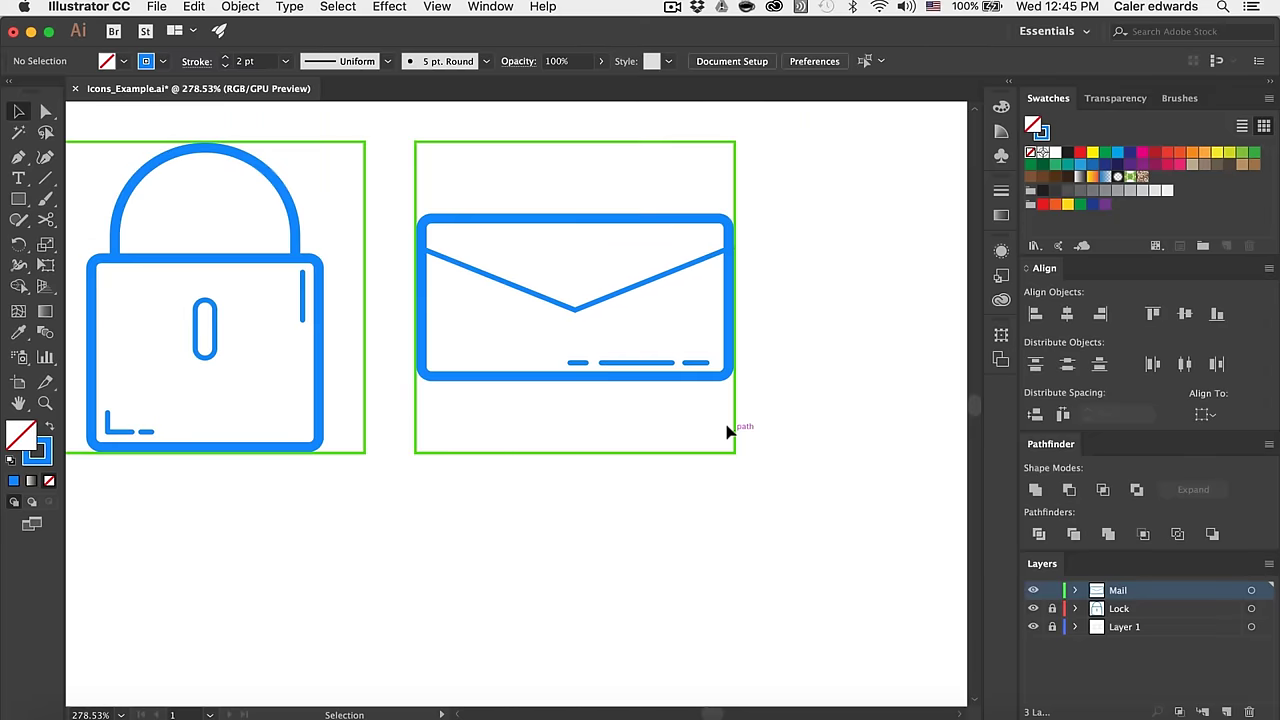
scroll(750, 422, left, 2)
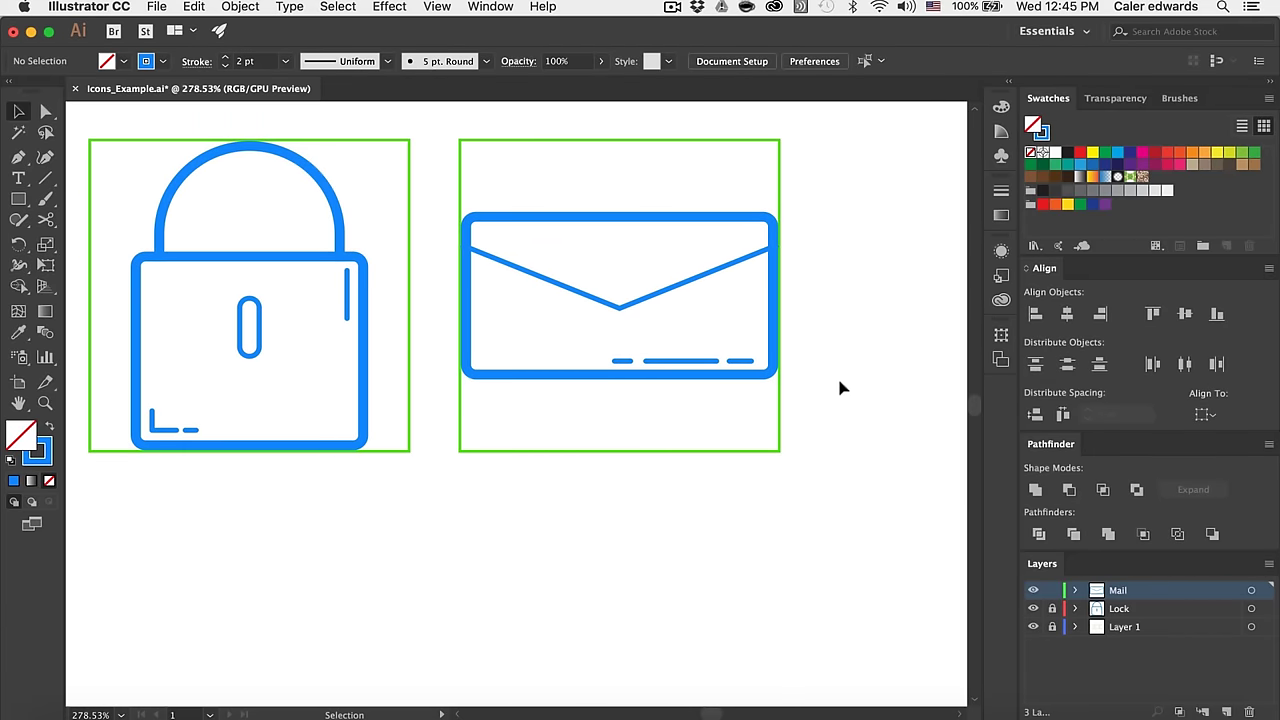
Step: Expand the V-shaped flap line's fill and stroke into a filled shape
scroll(840, 387, down, 3)
scroll(837, 397, left, 2)
scroll(779, 328, up, 4)
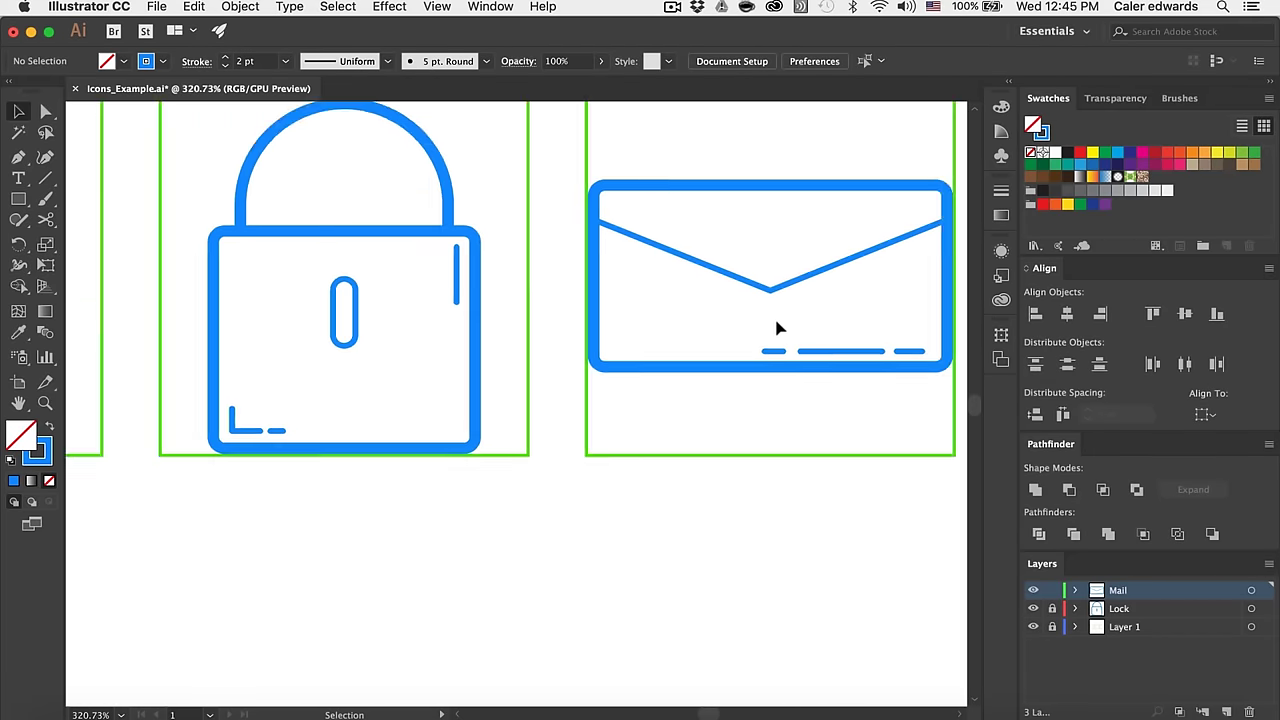
scroll(777, 326, up, 2)
scroll(740, 290, right, 3)
click(696, 250)
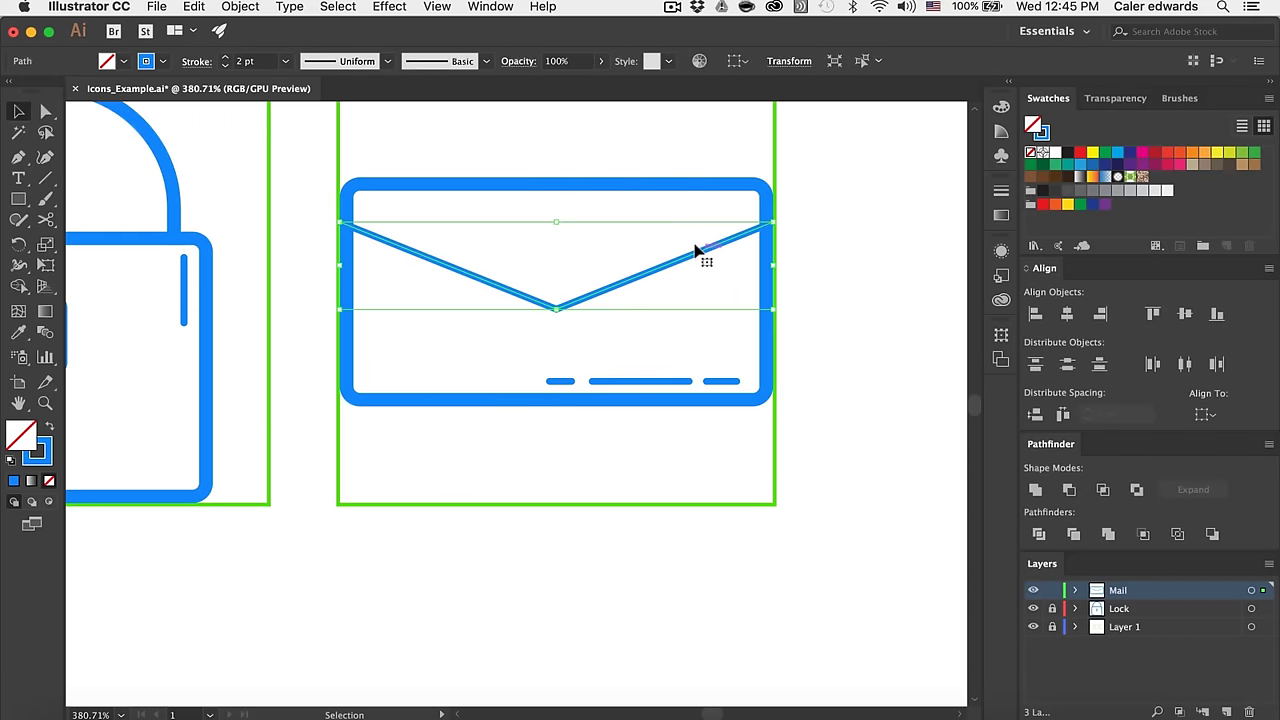
click(238, 7)
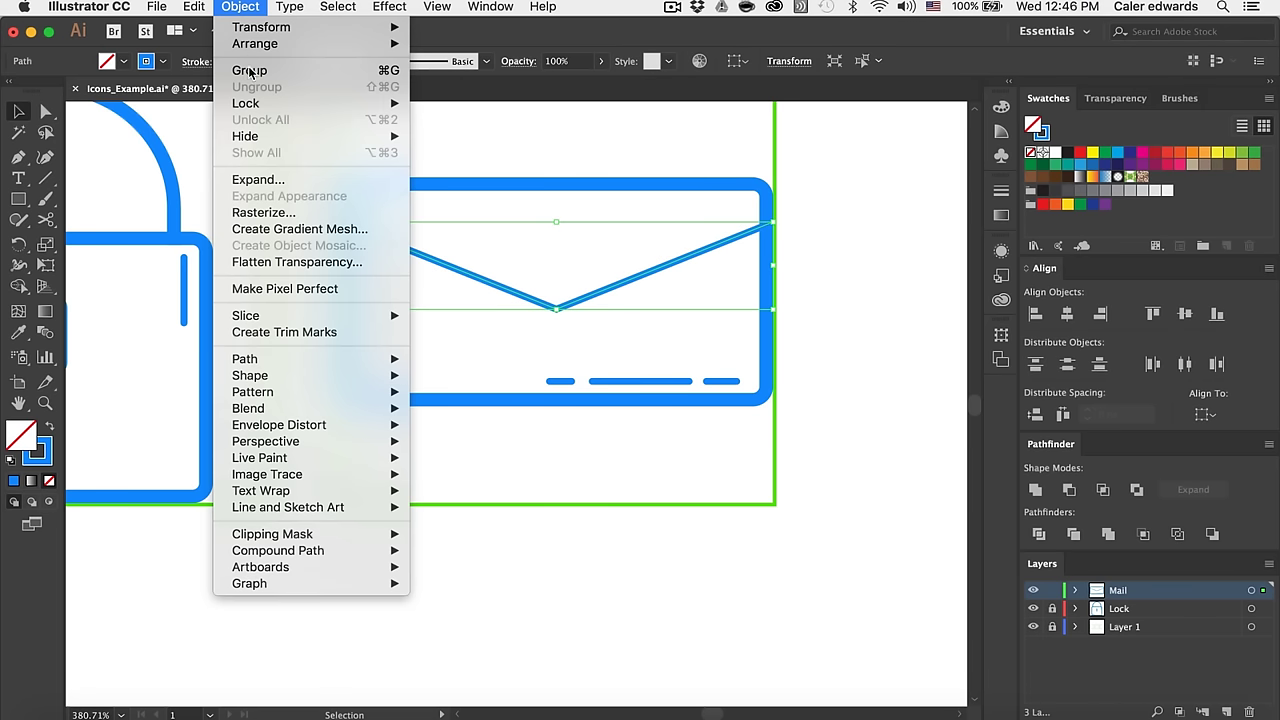
click(258, 174)
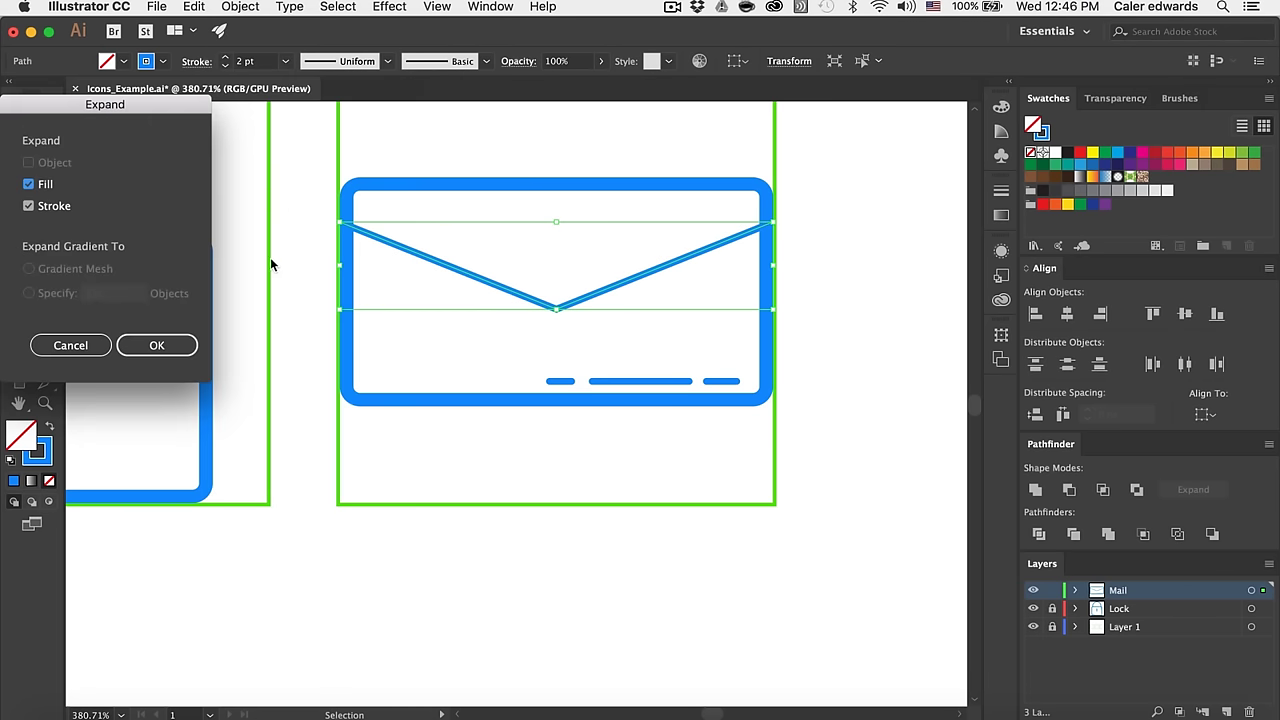
click(186, 345)
Step: Expand the envelope's rounded rectangle, including its 4 pt stroke, into a filled outline shape
scroll(580, 235, up, 2)
scroll(580, 237, right, 3)
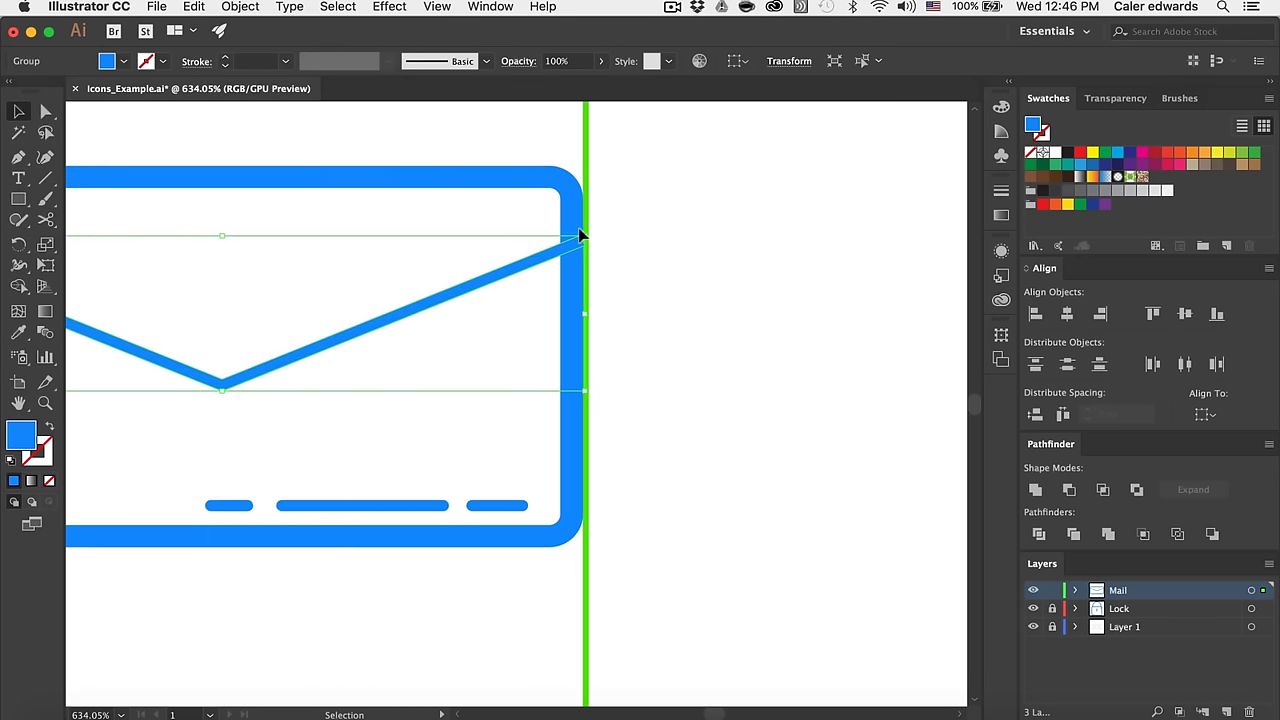
click(563, 207)
key(shift+x)
scroll(566, 180, left, 4)
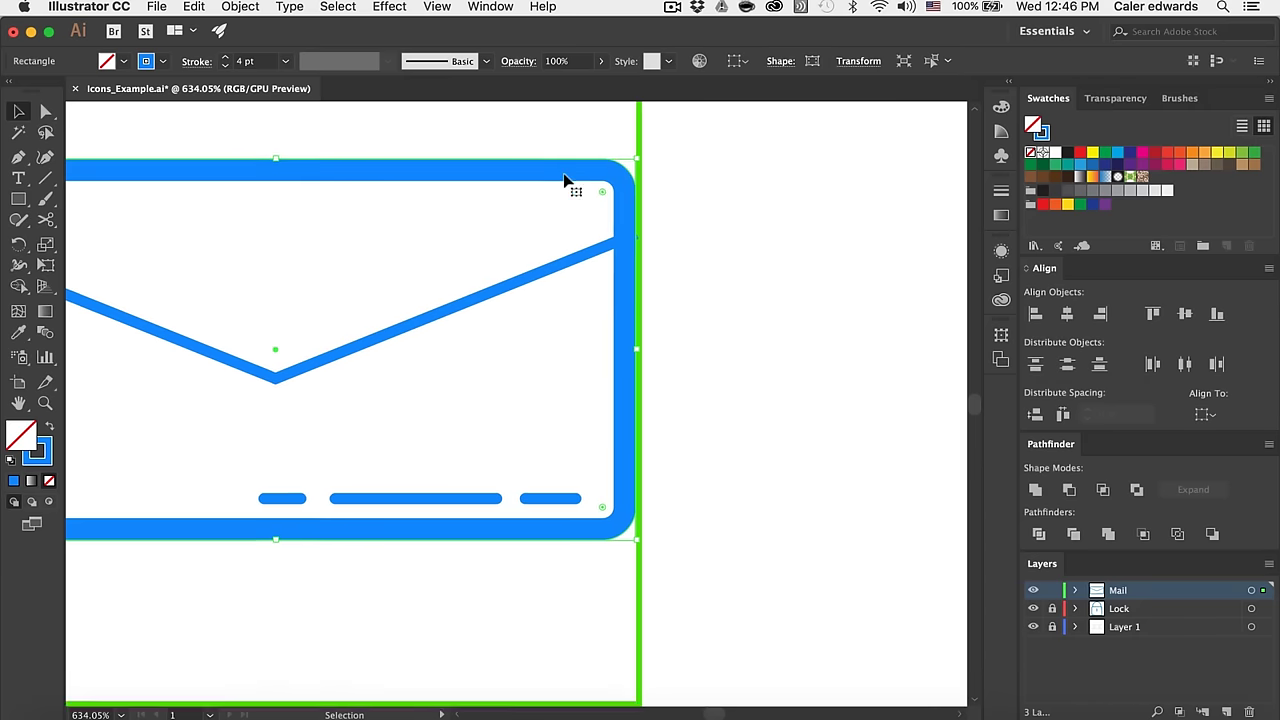
click(234, 7)
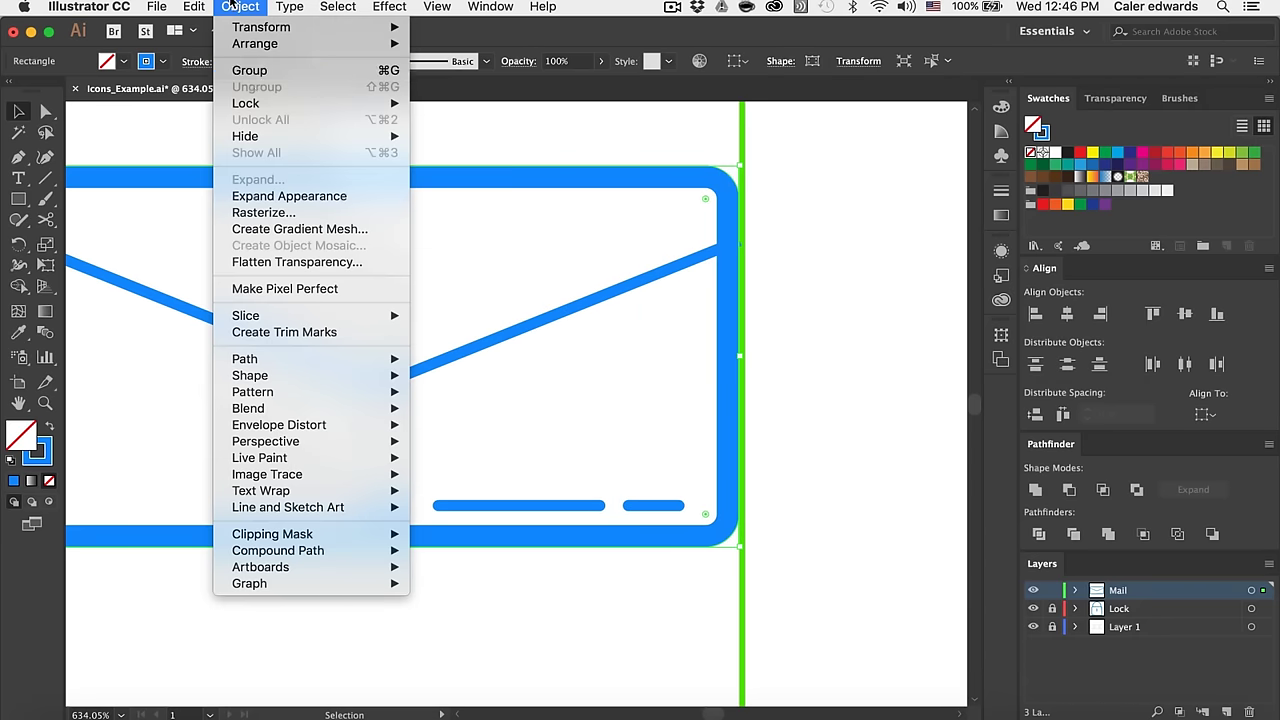
click(270, 196)
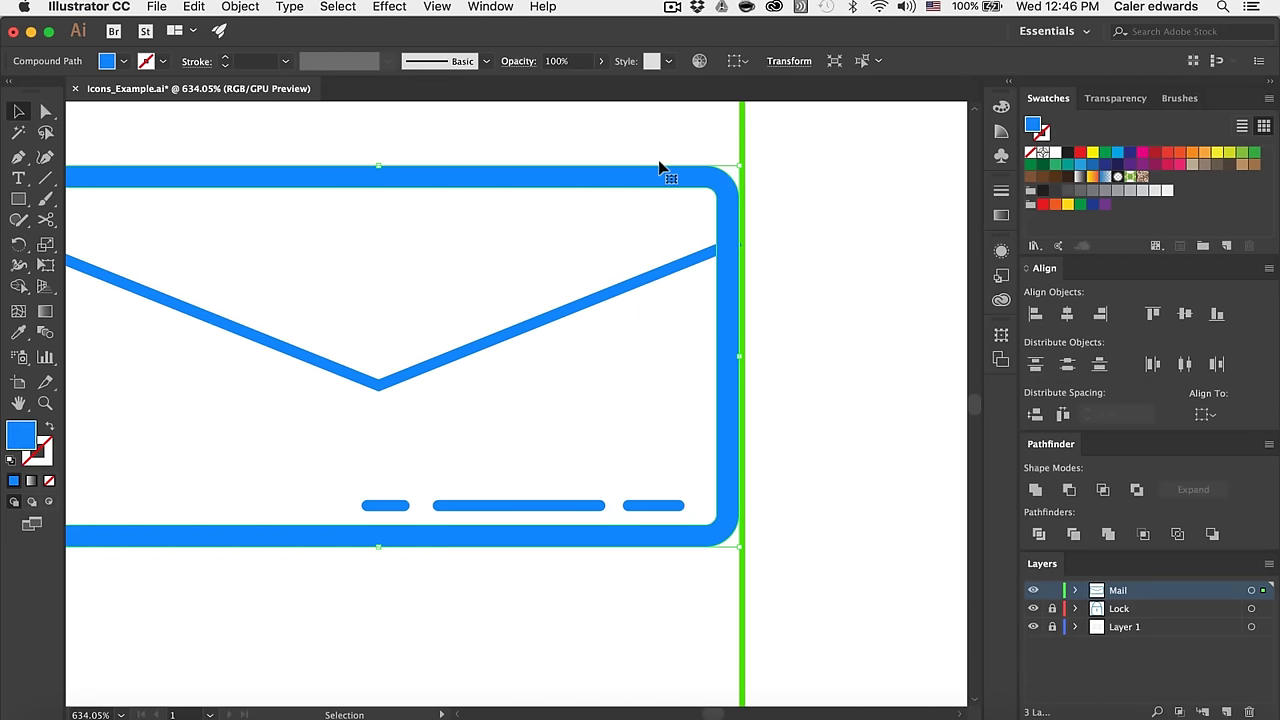
Step: Select the flap with the envelope outline and remove the flap corner protruding past the right edge with Shape Builder
shift+click(643, 278)
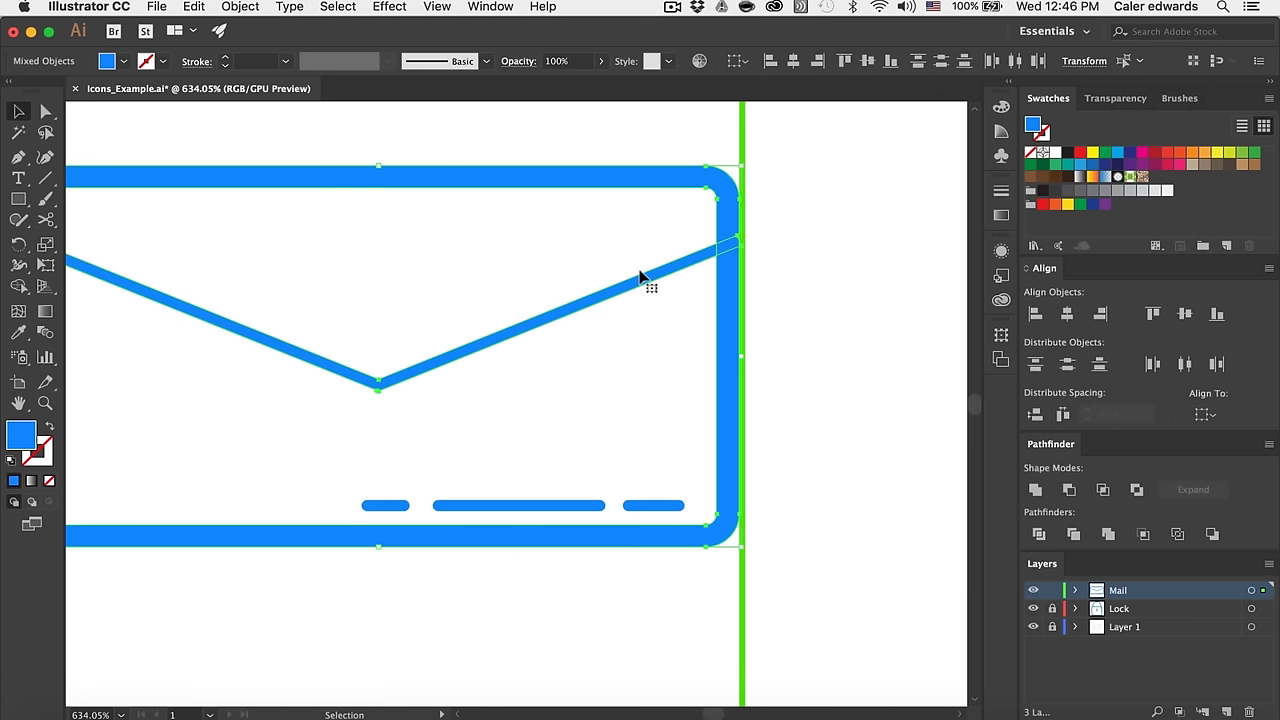
scroll(786, 229, up, 6)
scroll(624, 388, up, 3)
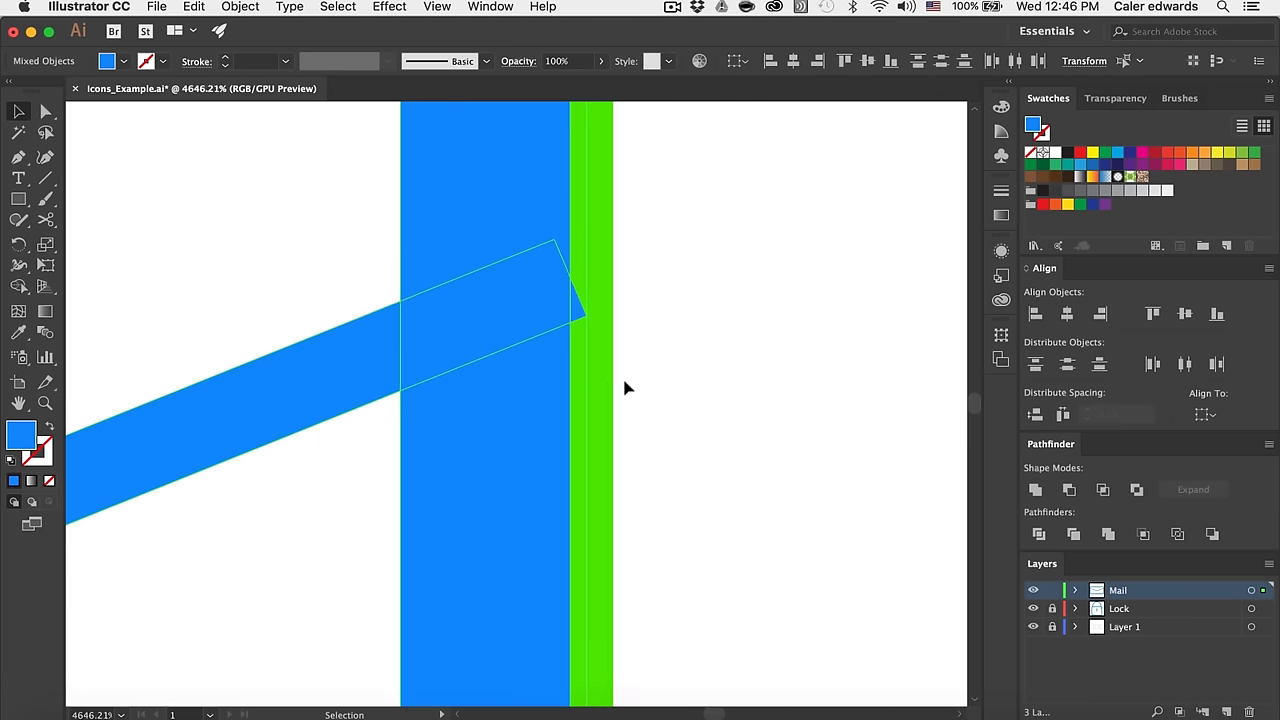
key(shift+m)
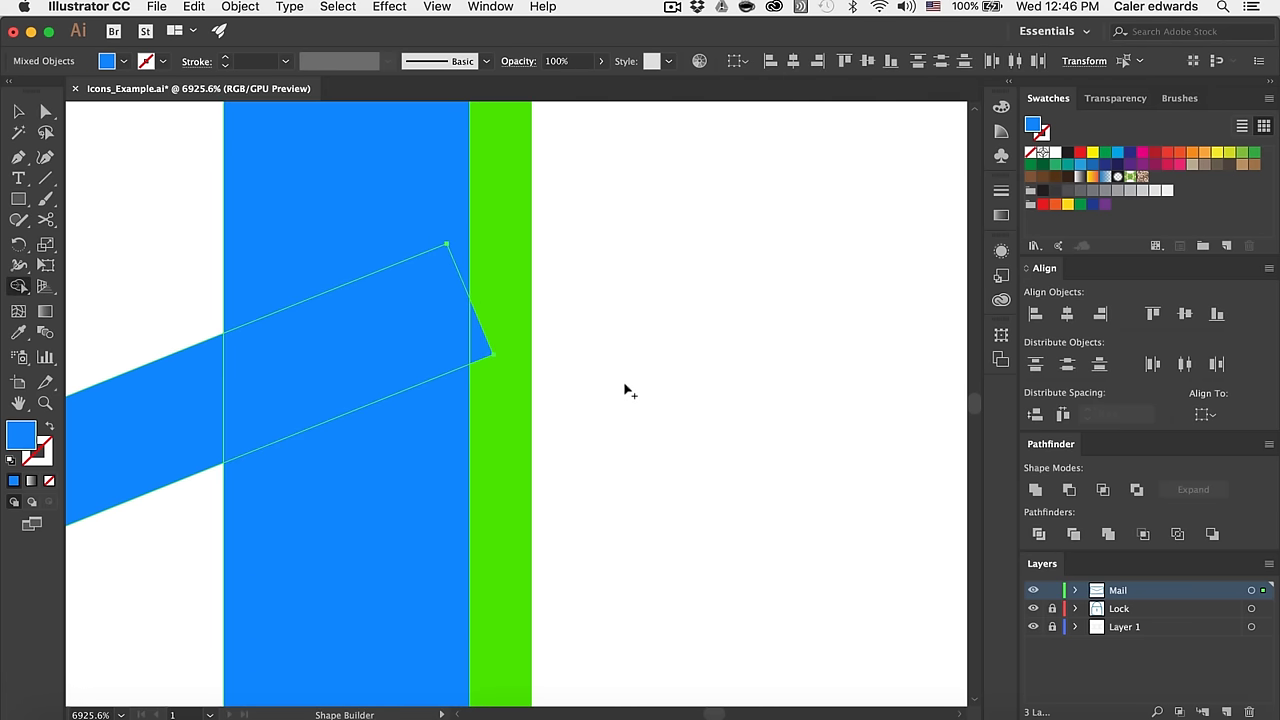
click(474, 347)
scroll(528, 360, down, 7)
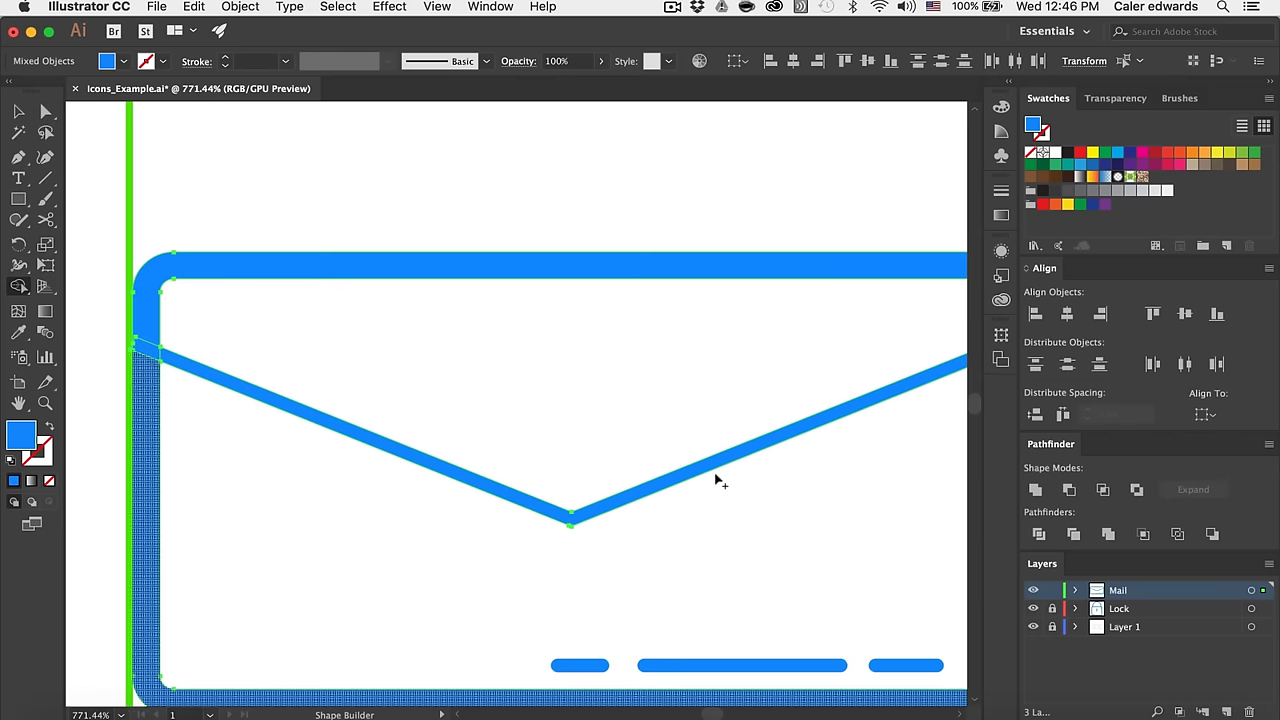
Step: Remove the flap corner protruding past the envelope's left edge with Shape Builder
scroll(714, 480, down, 2)
scroll(580, 414, up, 6)
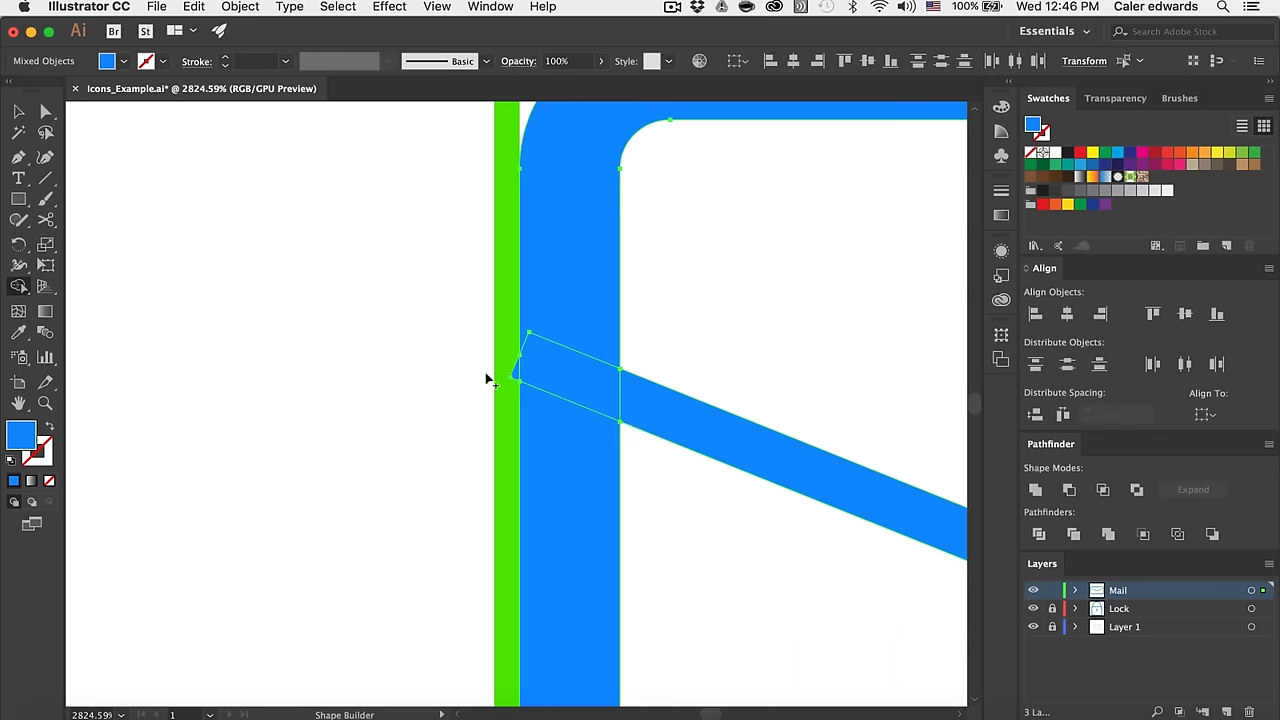
scroll(487, 378, up, 4)
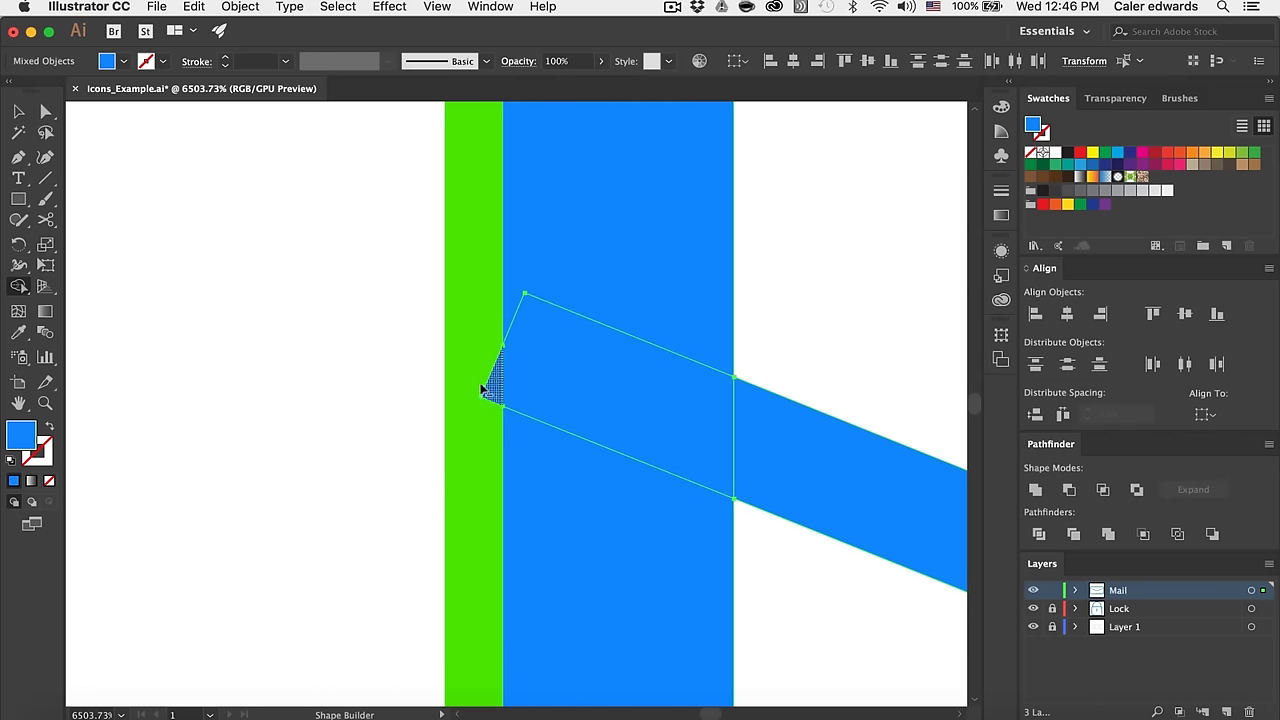
alt+click(489, 385)
scroll(483, 390, down, 3)
scroll(481, 389, down, 3)
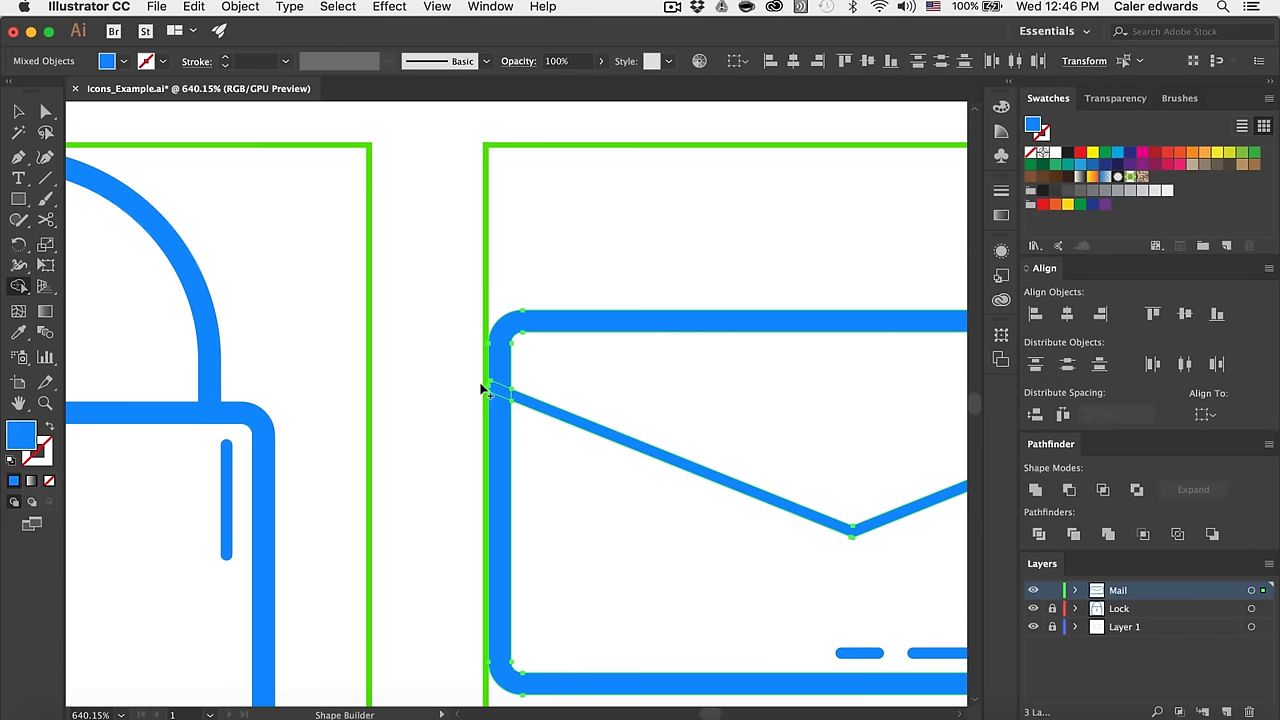
Step: Select the three dashes at the envelope's lower right and expand their fill and stroke into filled shapes
scroll(483, 390, down, 3)
scroll(486, 392, right, 3)
key(v)
scroll(486, 392, up, 3)
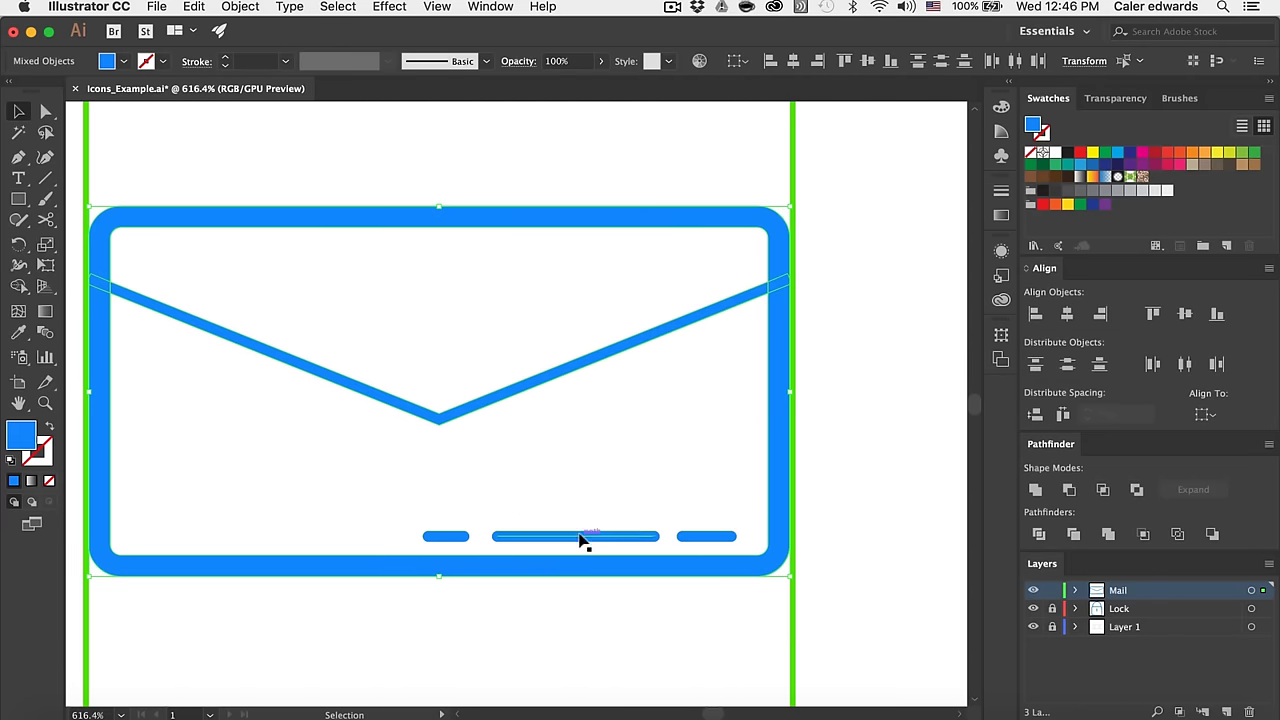
click(584, 540)
shift+click(447, 535)
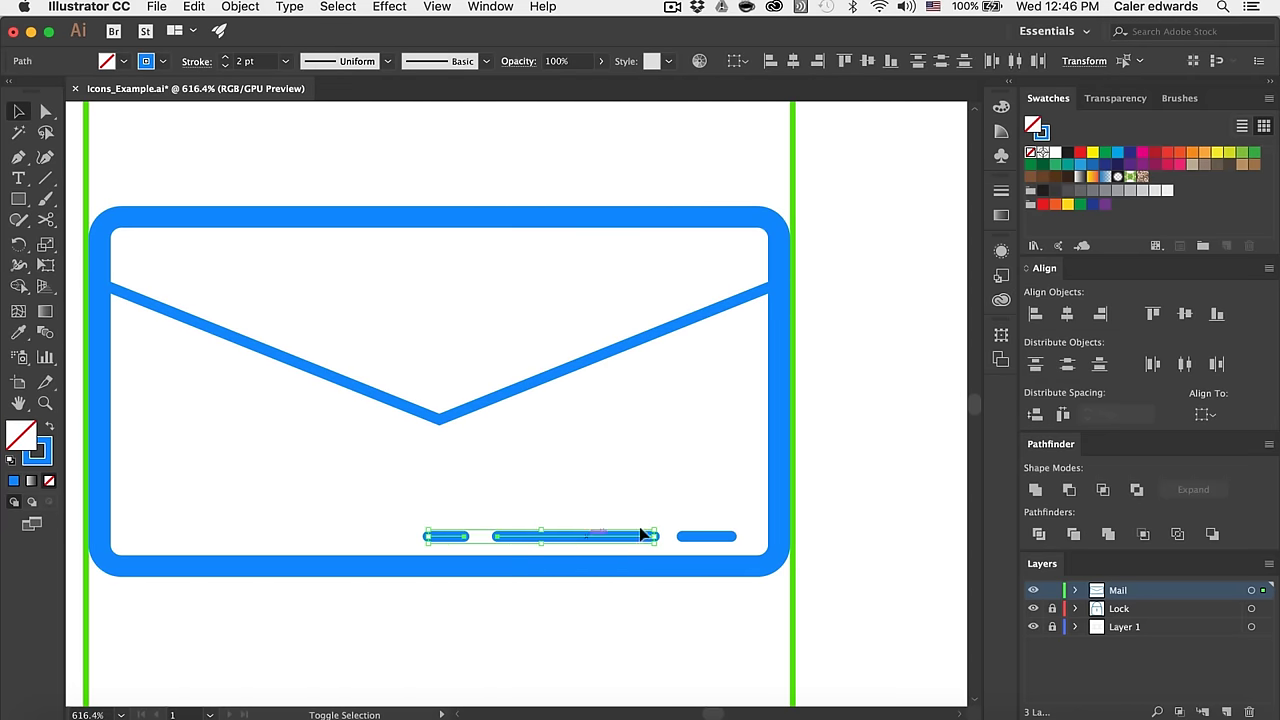
shift+click(706, 536)
click(241, 7)
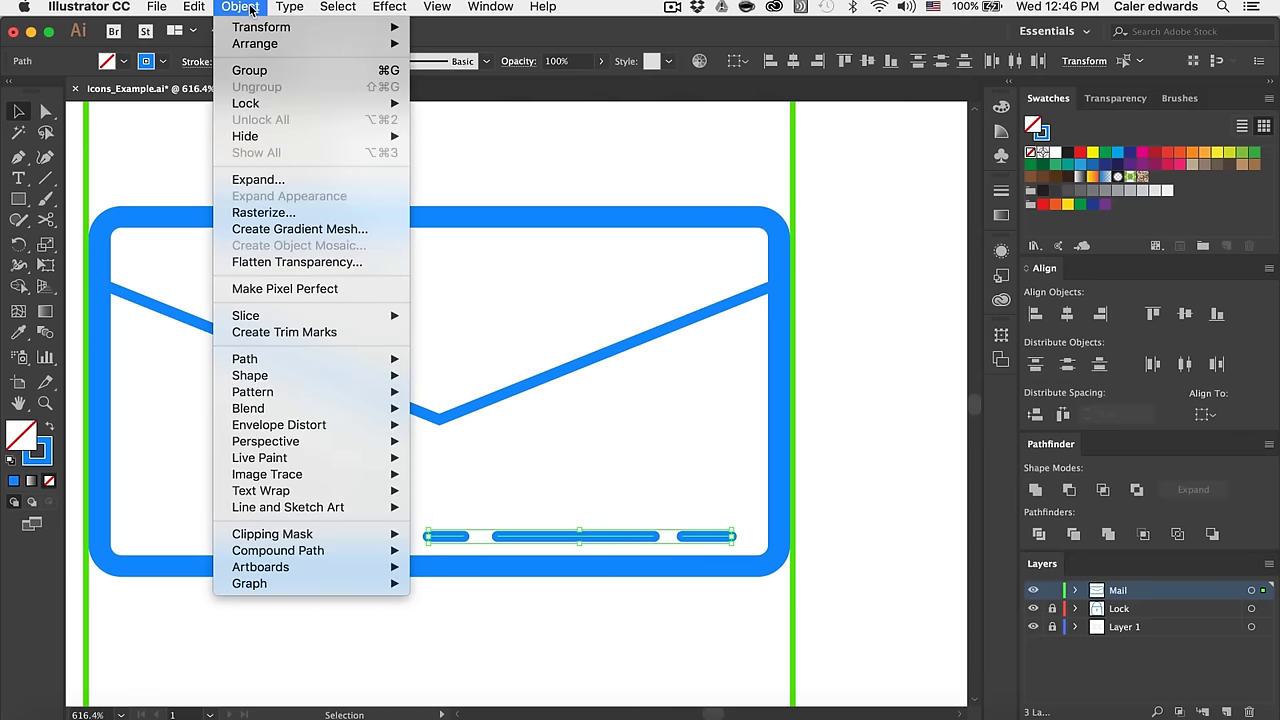
click(266, 186)
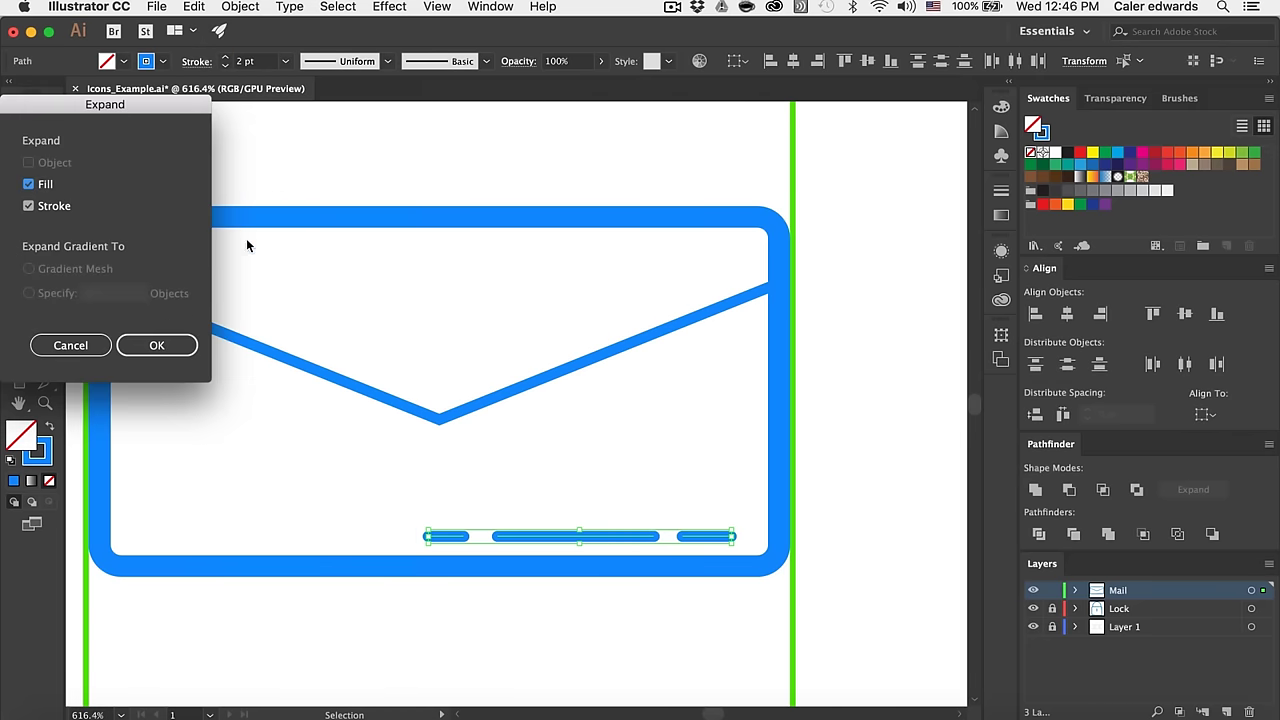
click(160, 343)
Step: Select all the envelope parts and group them
scroll(153, 364, down, 3)
scroll(153, 364, left, 3)
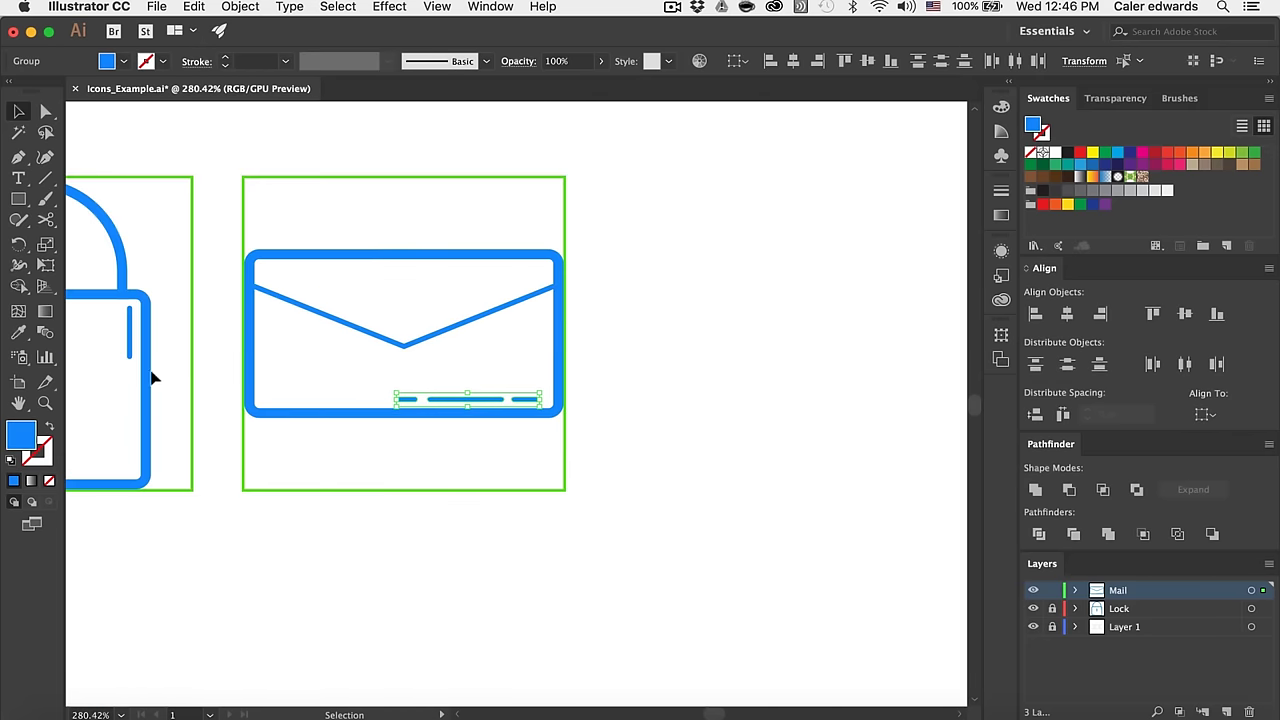
click(606, 455)
drag(638, 452, 215, 234)
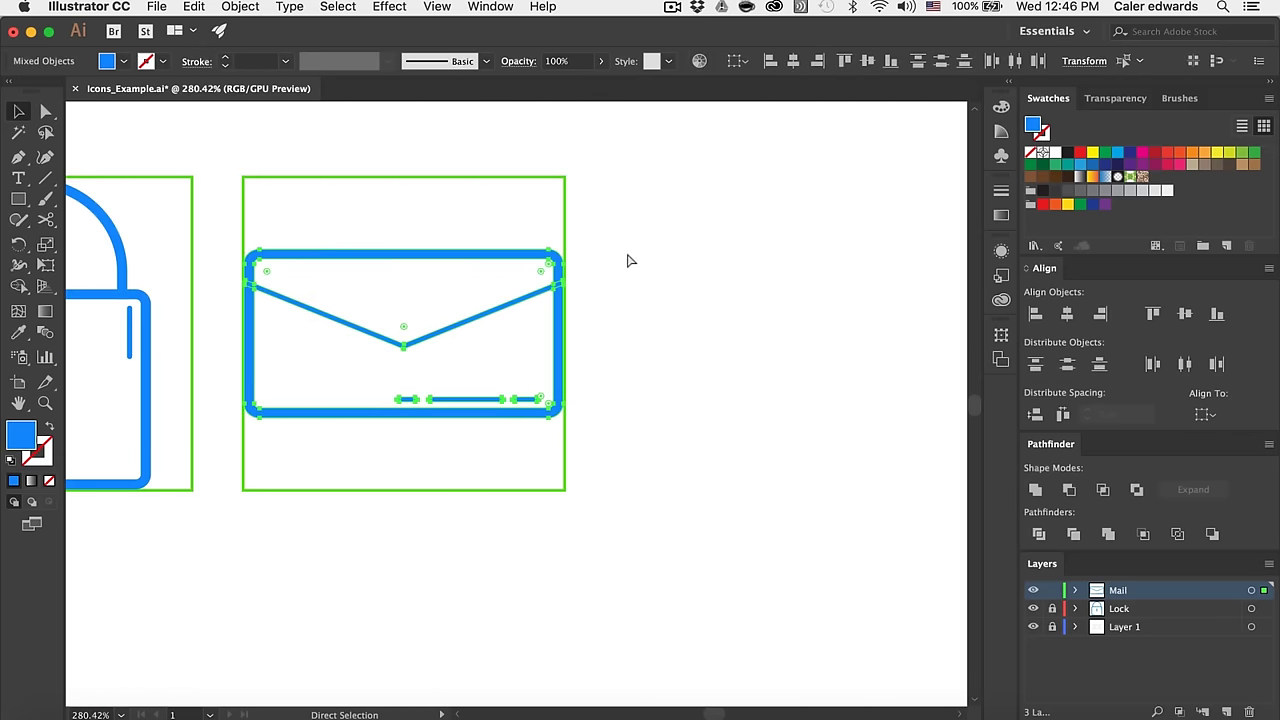
key(ctrl+g)
Step: Place a scaled-down copy of the envelope icon below the right green square and deselect it
scroll(632, 276, down, 4)
drag(540, 267, 541, 471)
click(589, 471)
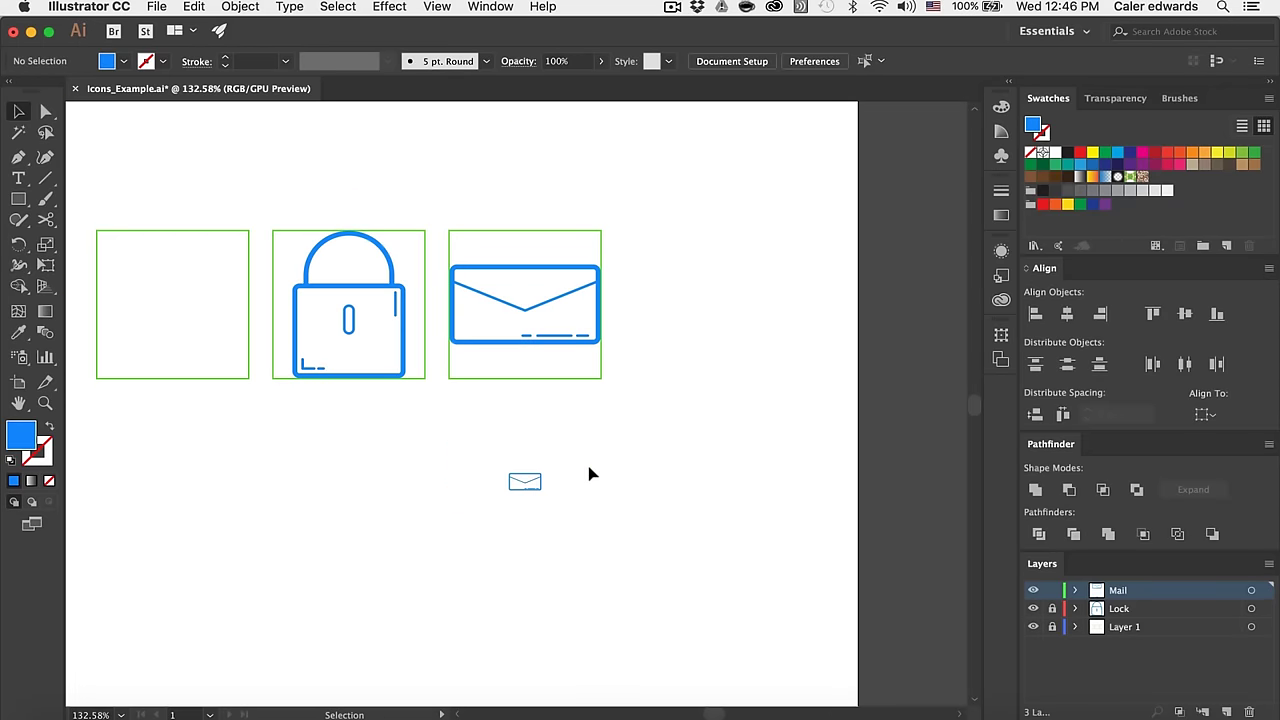
Step: Delete the small envelope copy below the right green square
scroll(589, 471, up, 4)
scroll(589, 471, left, 3)
drag(678, 606, 469, 457)
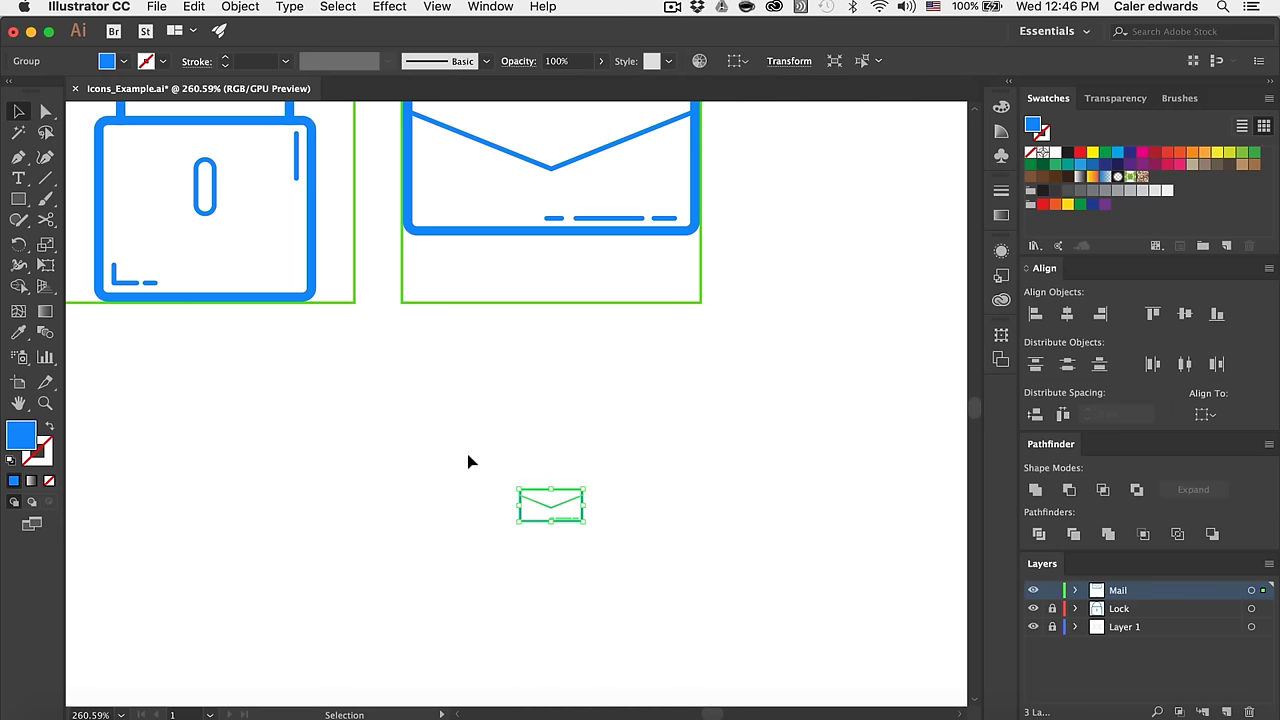
key(Delete)
scroll(469, 457, down, 2)
scroll(470, 460, left, 3)
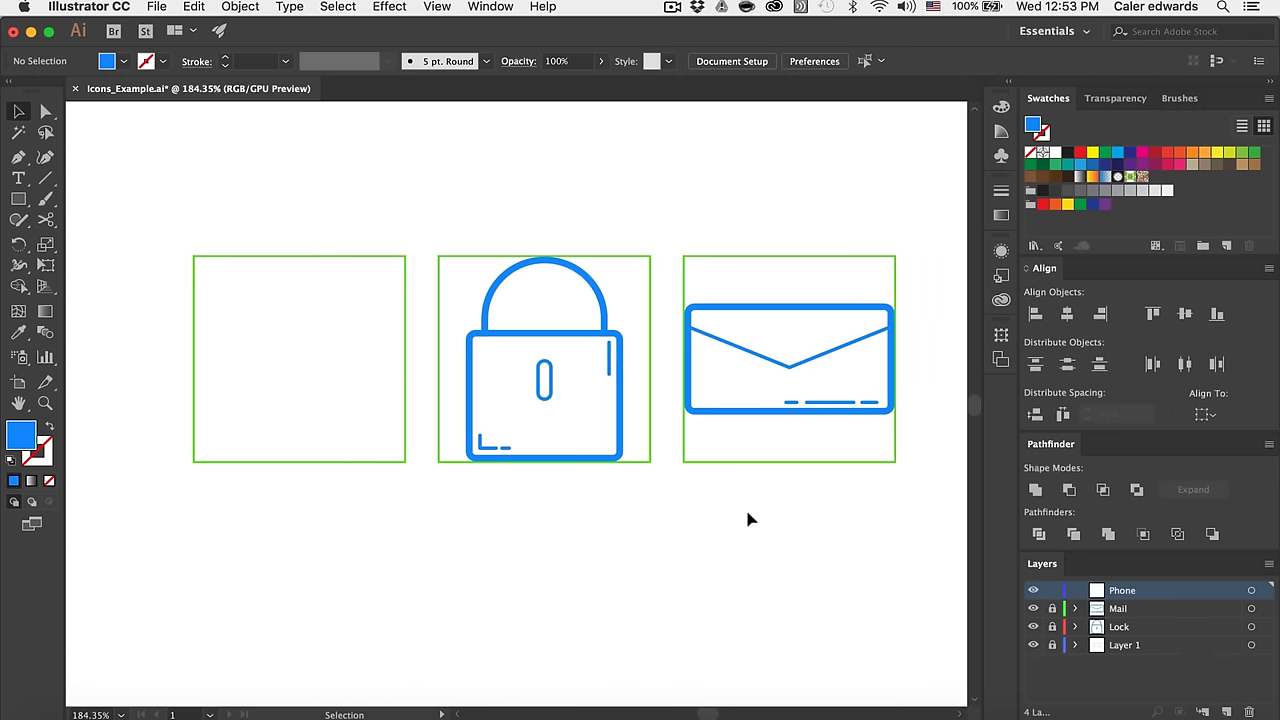
Step: Draw a tall blue rectangle about 69 by 128 px spanning the left green square's height and centre it horizontally in the square
scroll(580, 420, left, 3)
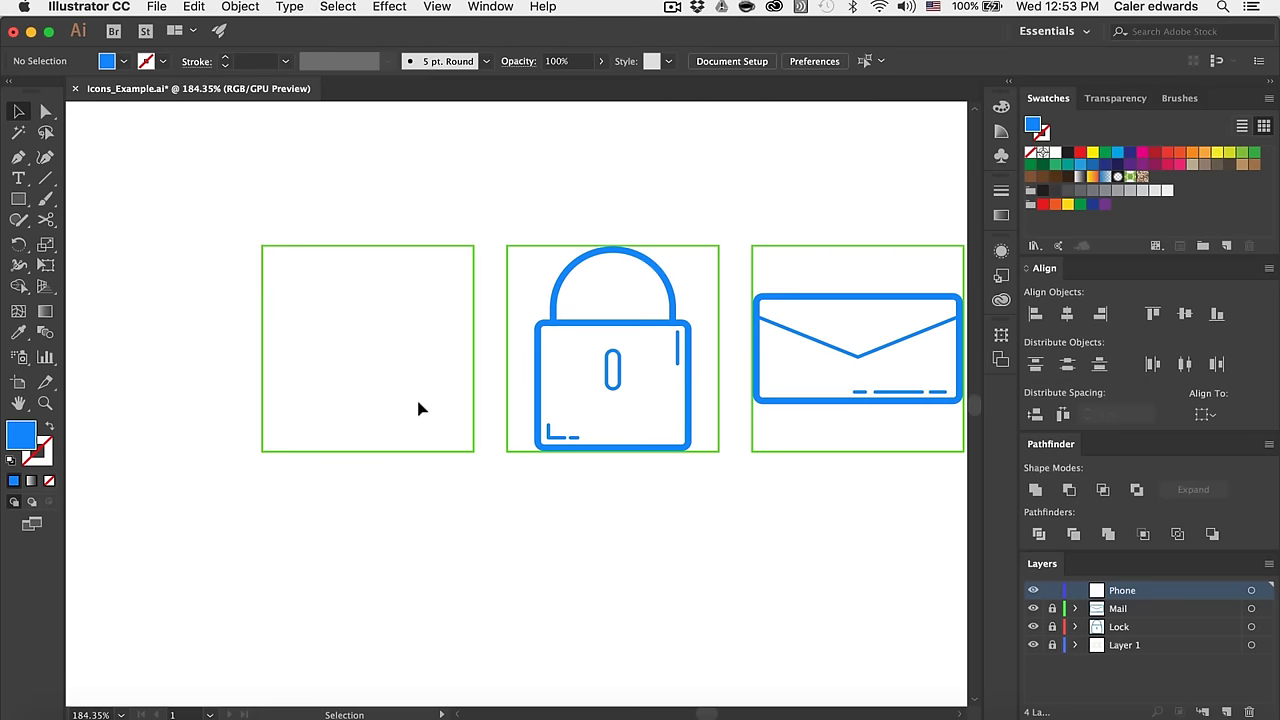
scroll(420, 402, up, 3)
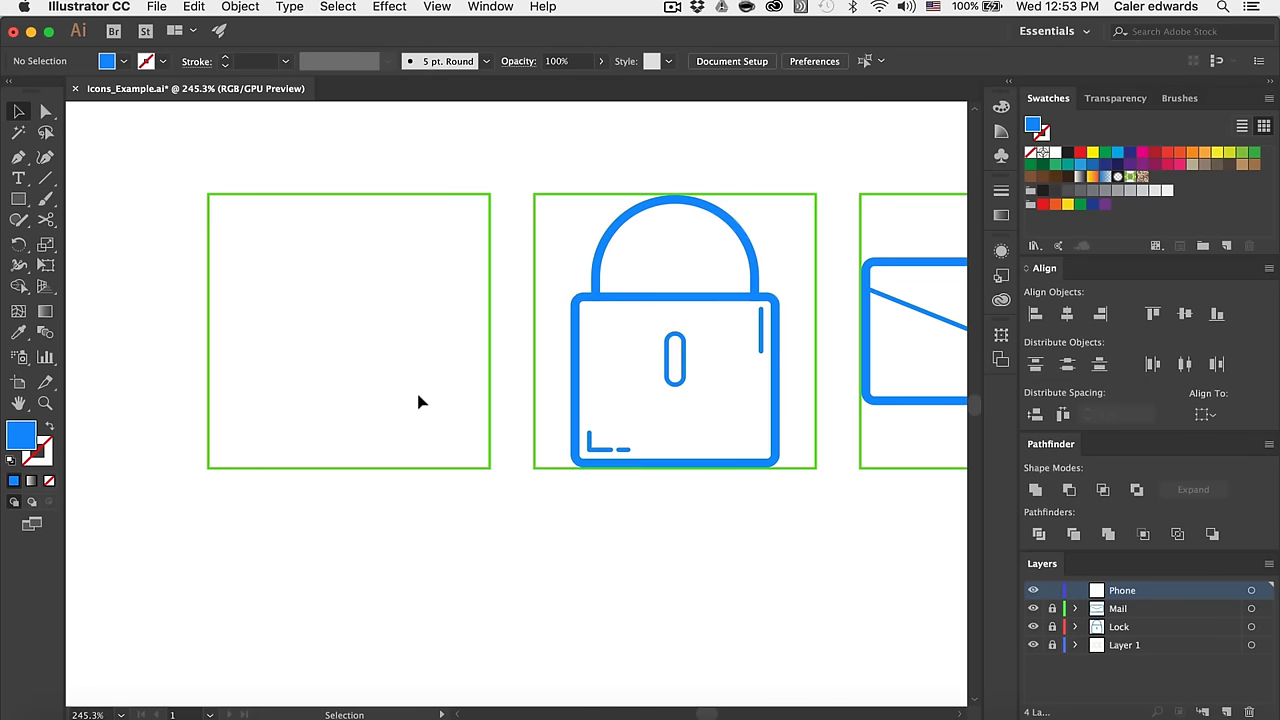
scroll(418, 402, left, 1)
scroll(440, 402, right, 3)
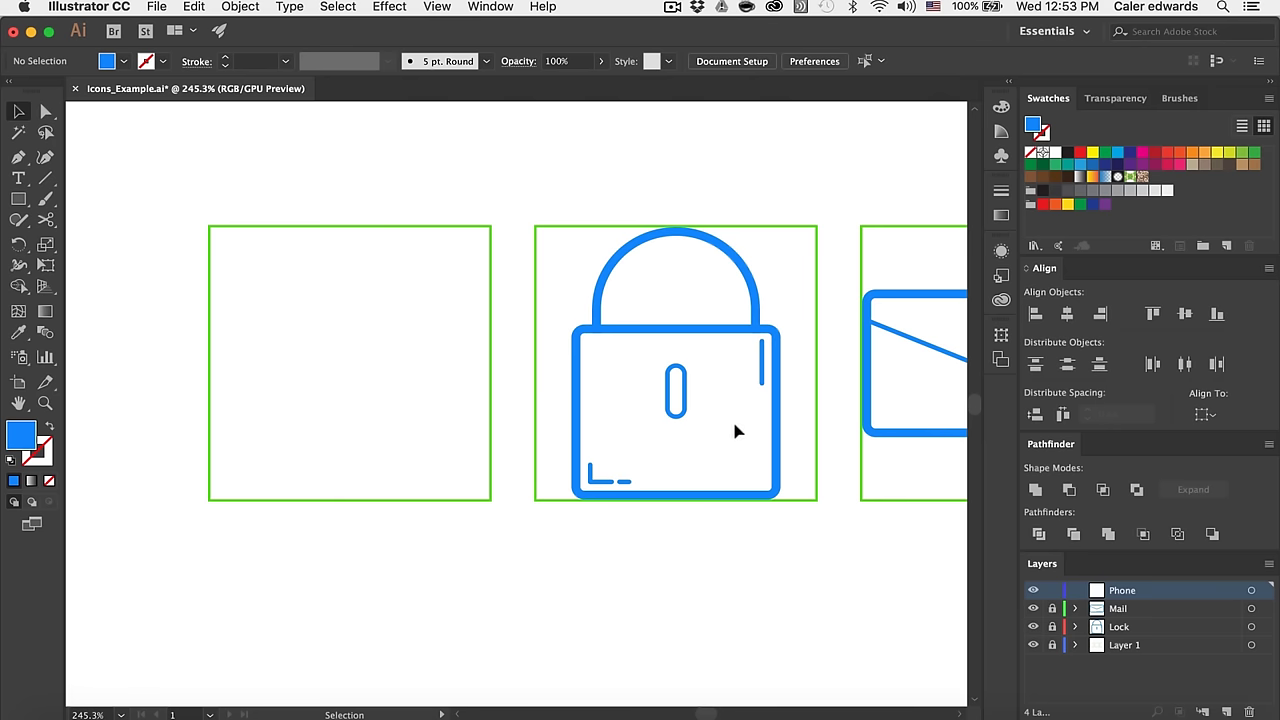
scroll(735, 430, right, 4)
scroll(735, 430, left, 9)
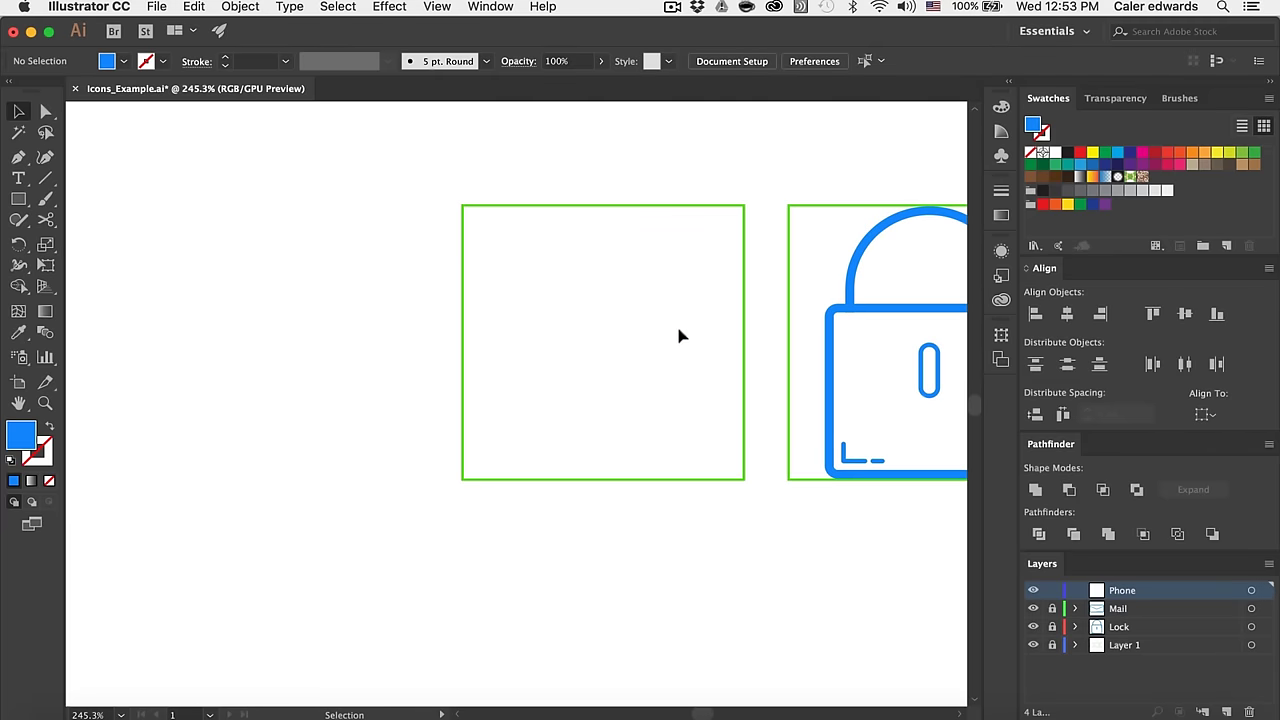
scroll(679, 336, up, 2)
scroll(679, 336, right, 3)
scroll(679, 334, left, 1)
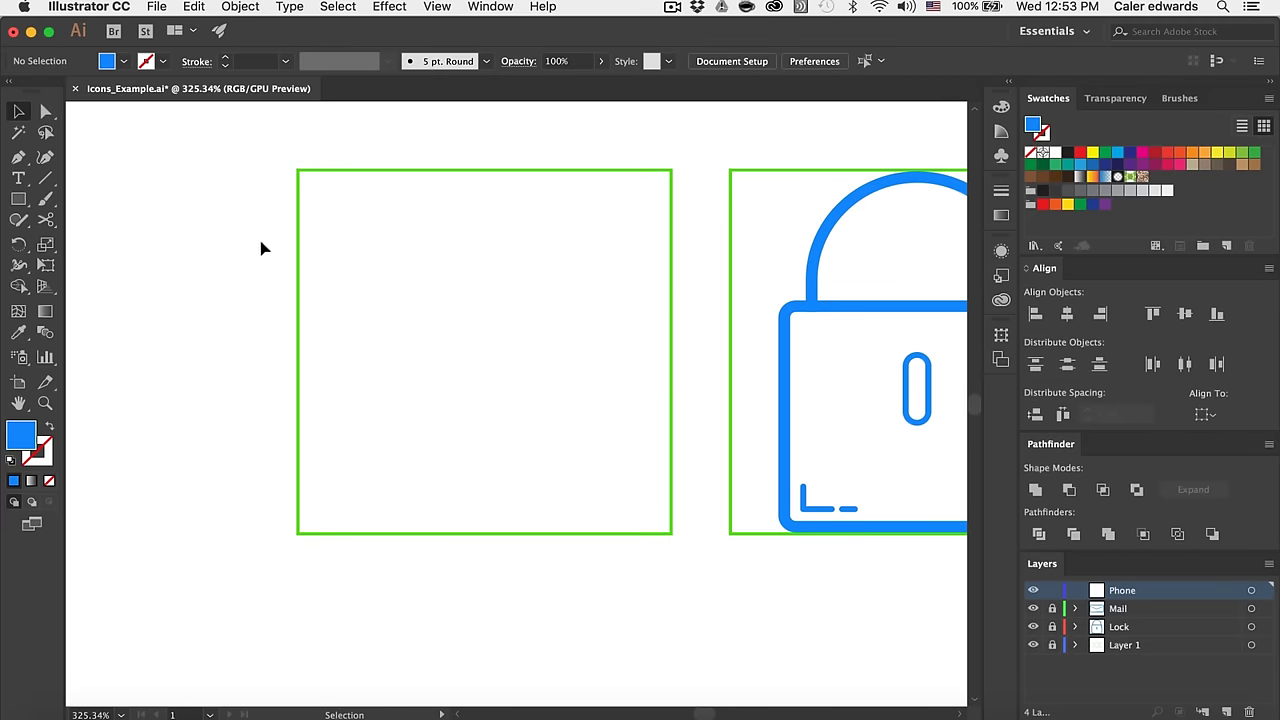
click(18, 198)
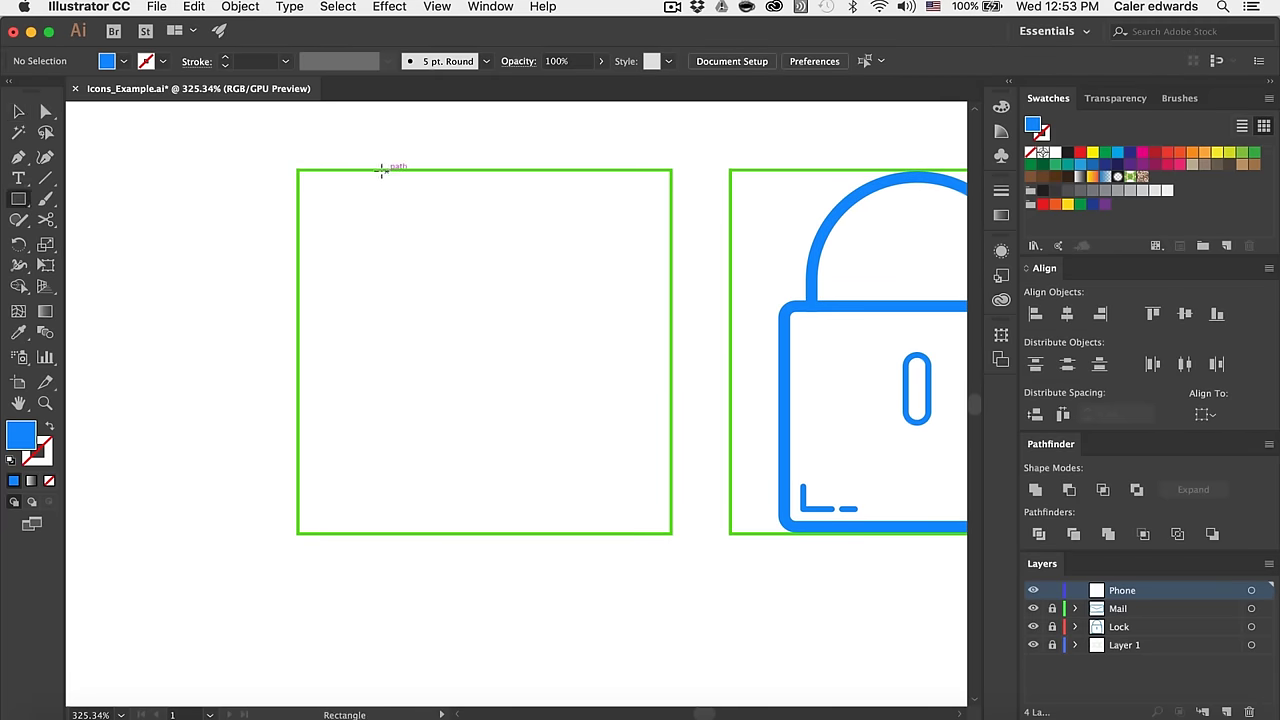
drag(381, 170, 569, 530)
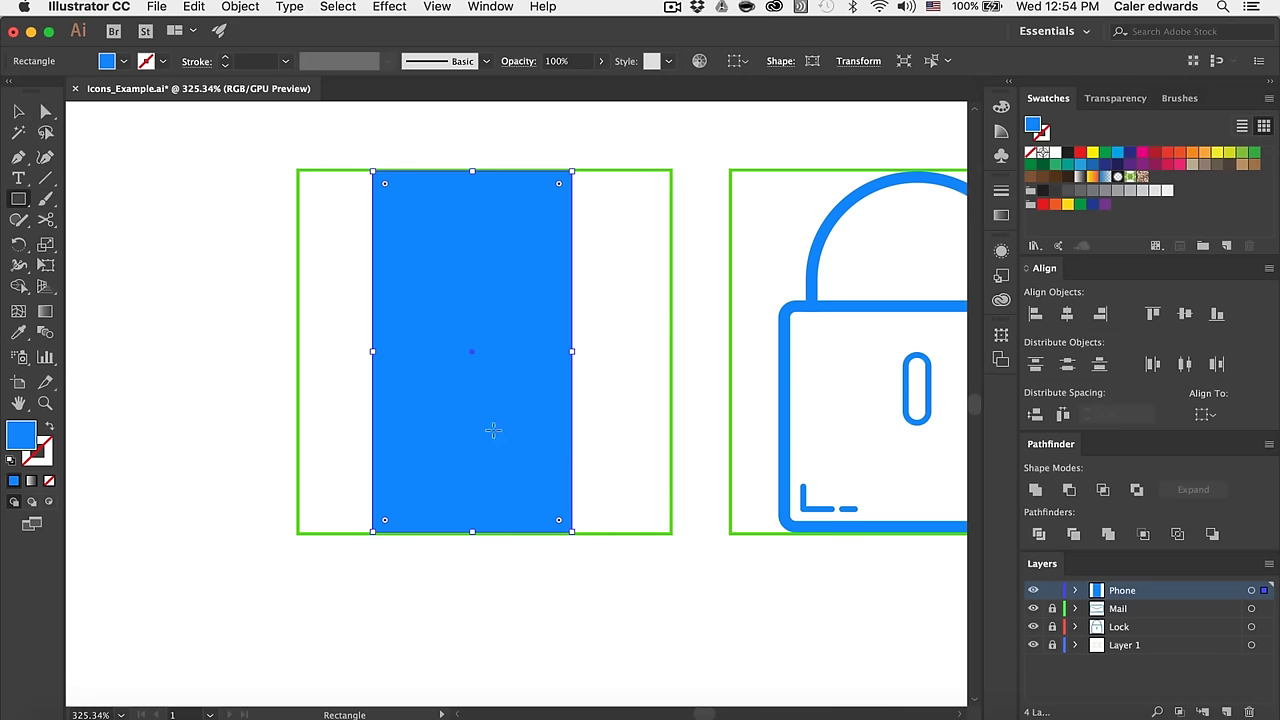
key(v)
drag(483, 427, 504, 428)
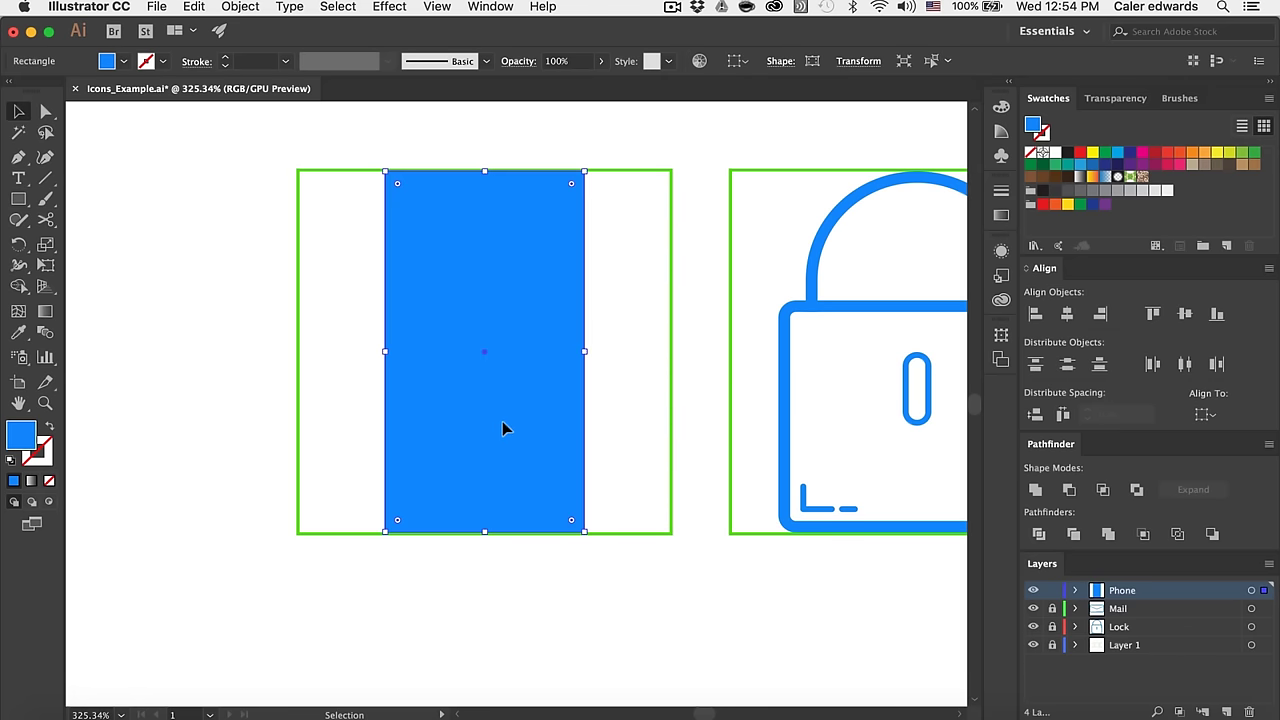
Step: Swap the rectangle's fill to a blue stroke, align the stroke to the inside and set its weight to 4 pt
click(189, 63)
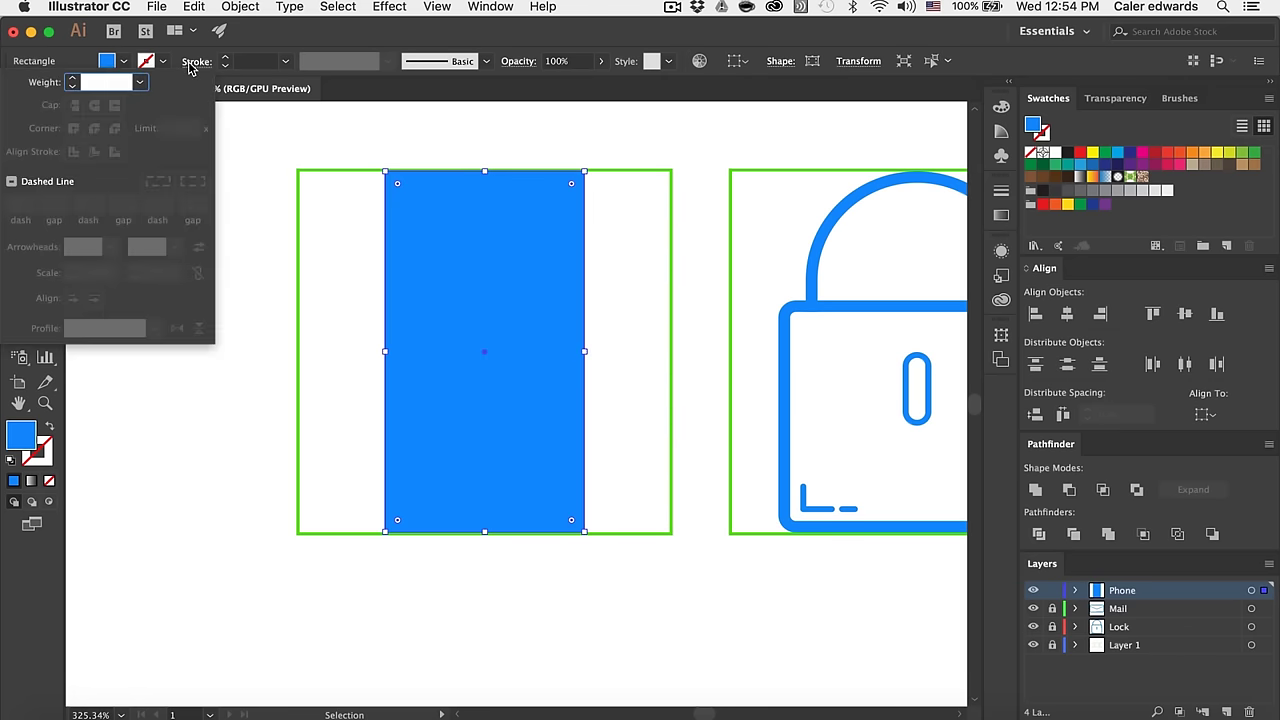
click(450, 137)
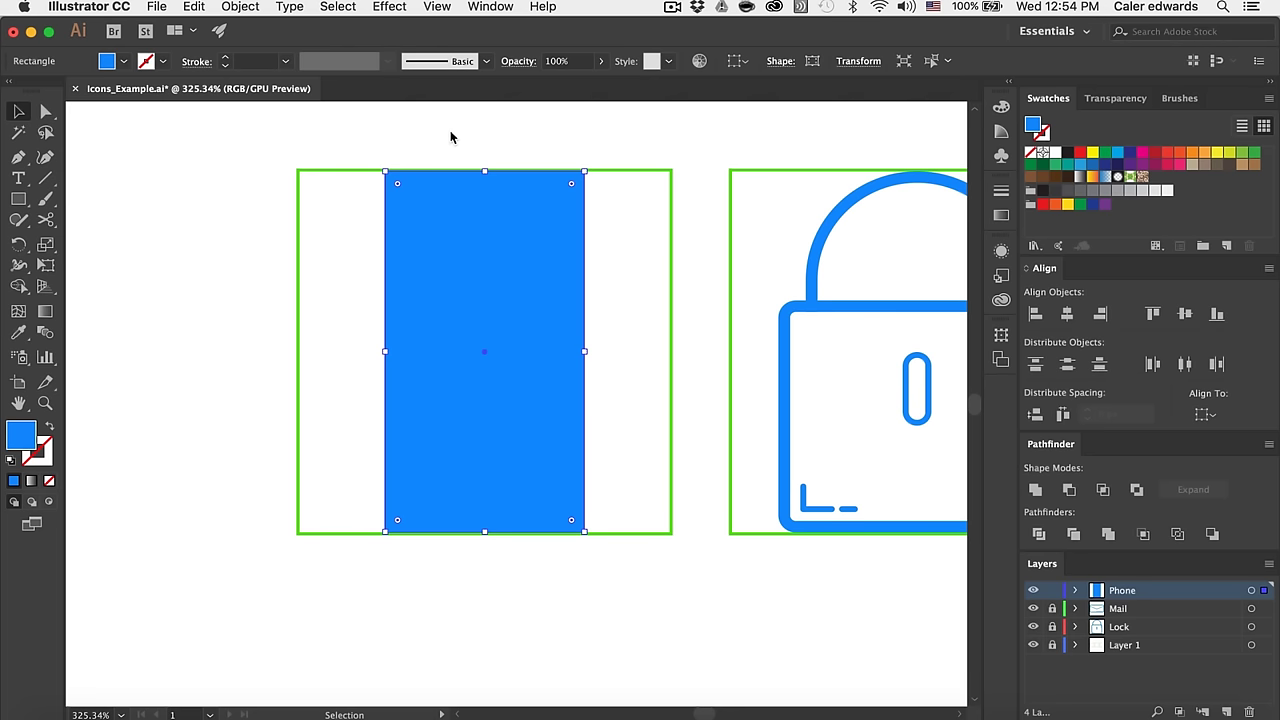
click(51, 426)
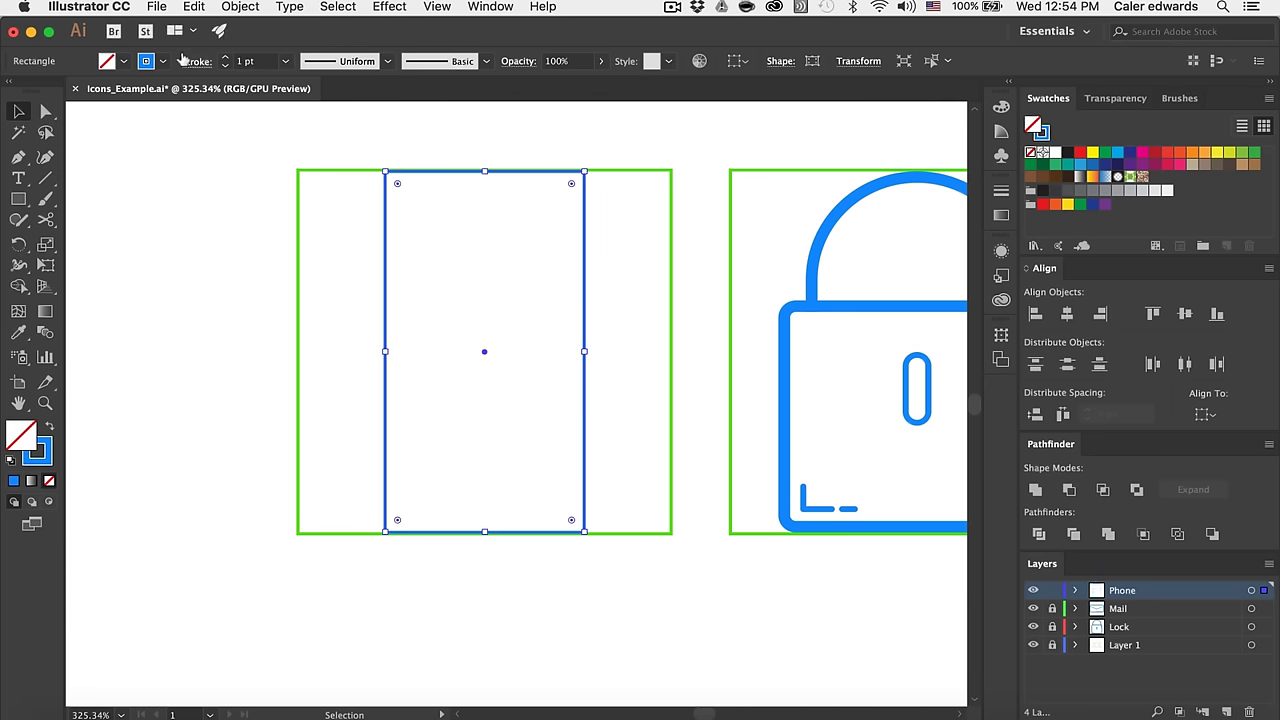
click(192, 62)
click(94, 153)
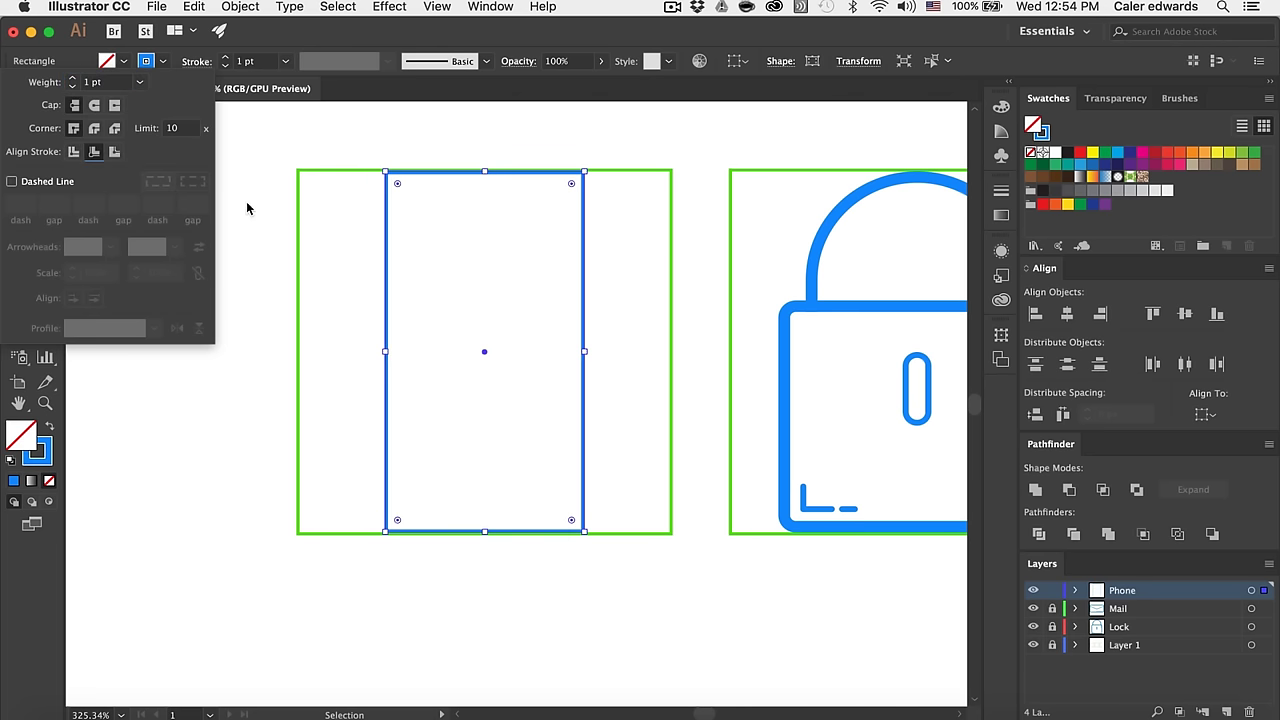
click(385, 147)
click(269, 62)
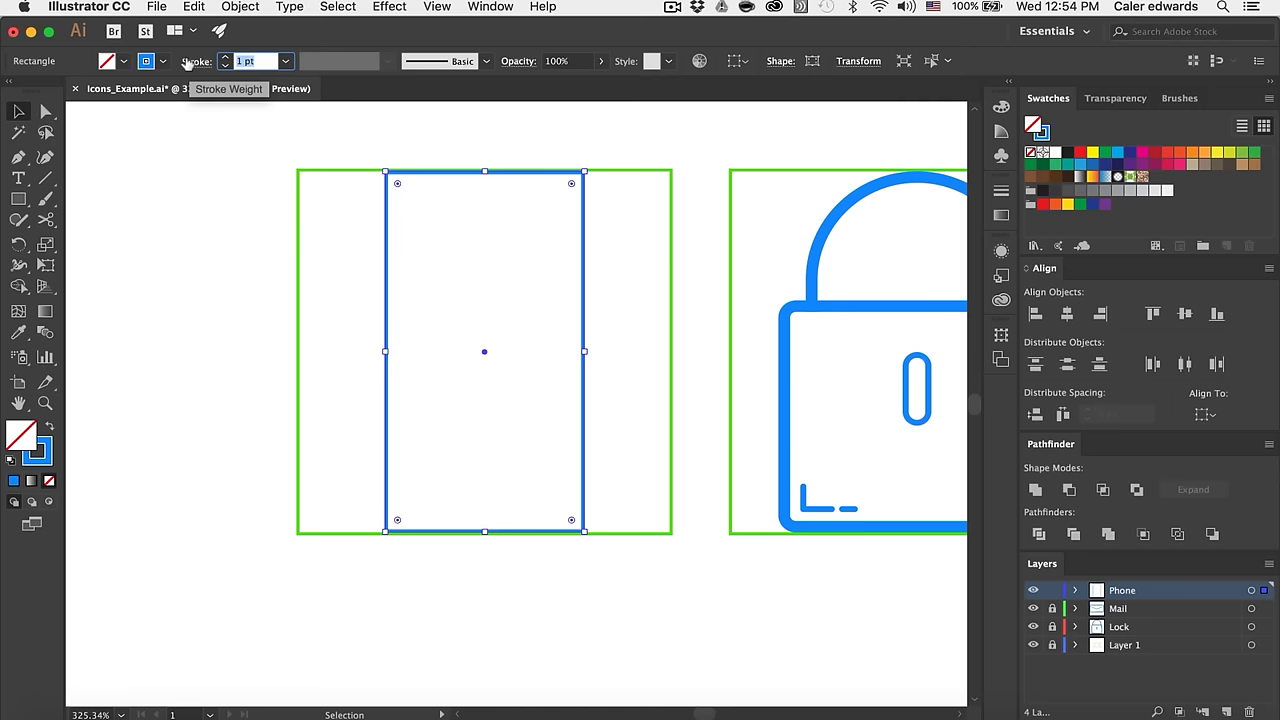
text(4)
key(Return)
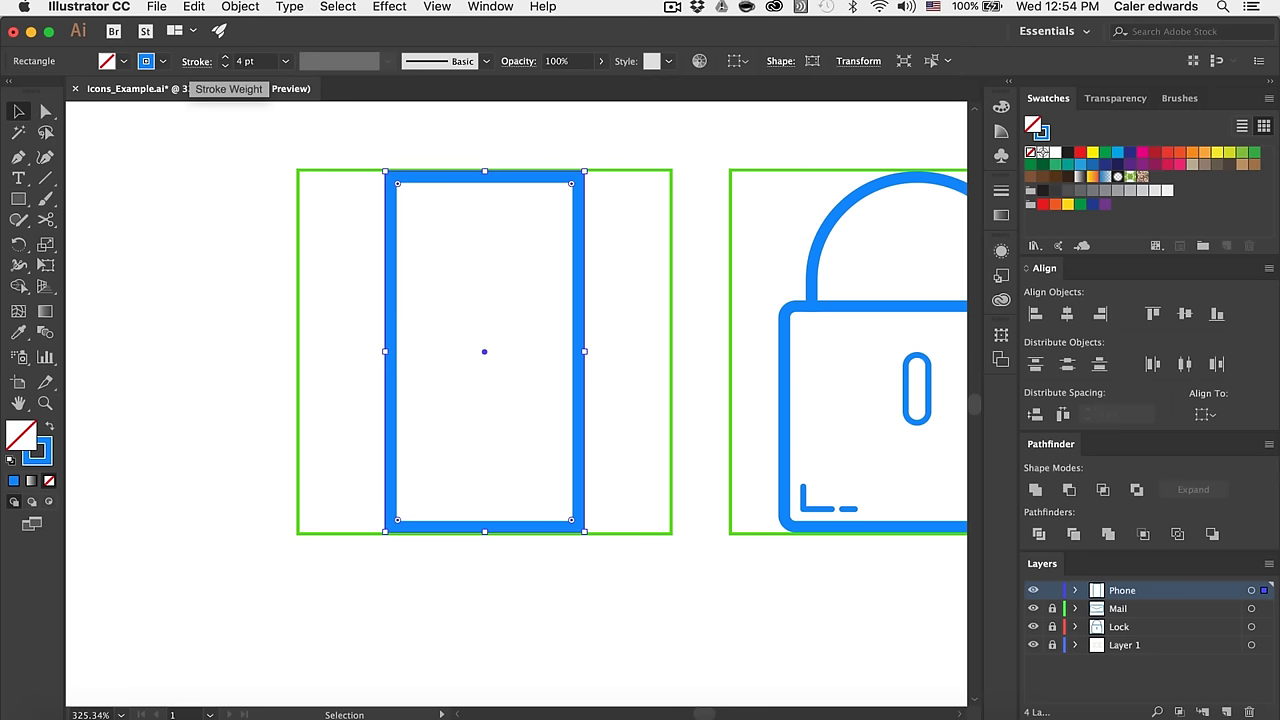
Step: Round all corners of the phone outline with a 4 px corner radius and deselect it
click(778, 61)
click(641, 136)
text(4)
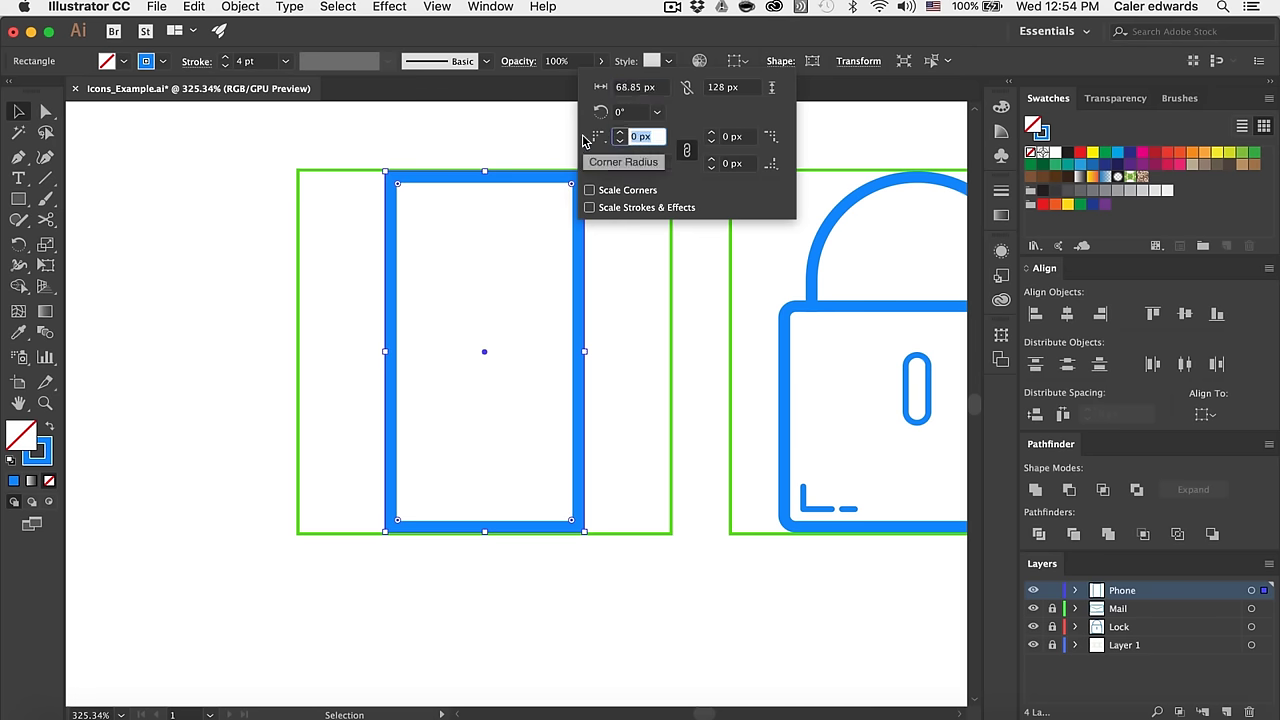
key(Return)
click(505, 138)
Step: Draw a short horizontal line with the Pen tool just inside the phone outline's upper edge as the speaker slot
scroll(466, 180, up, 1)
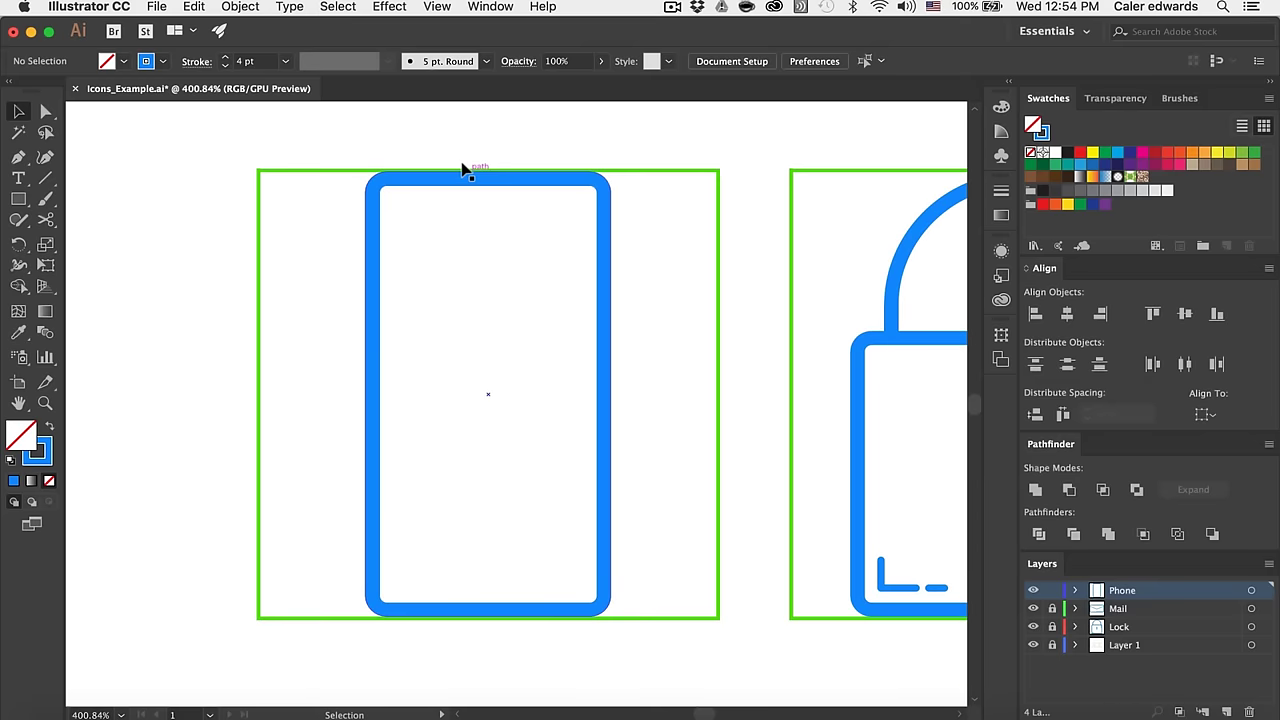
scroll(680, 371, down, 2)
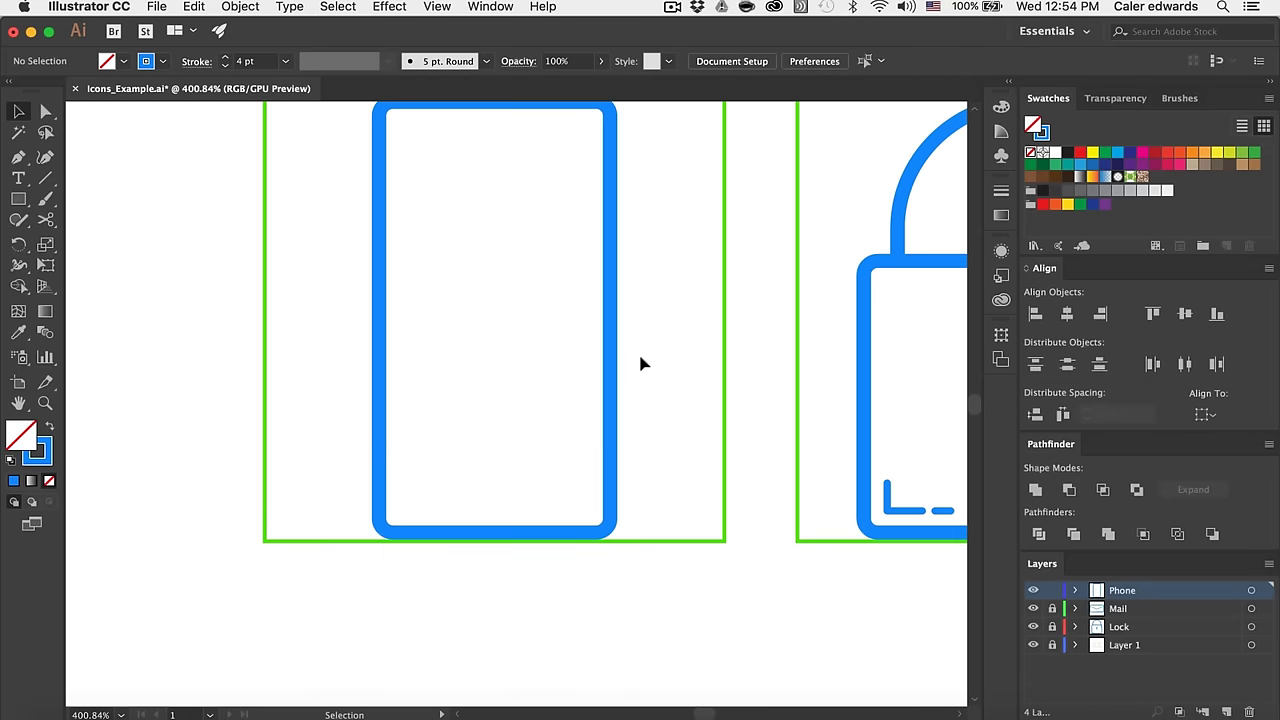
scroll(643, 363, up, 2)
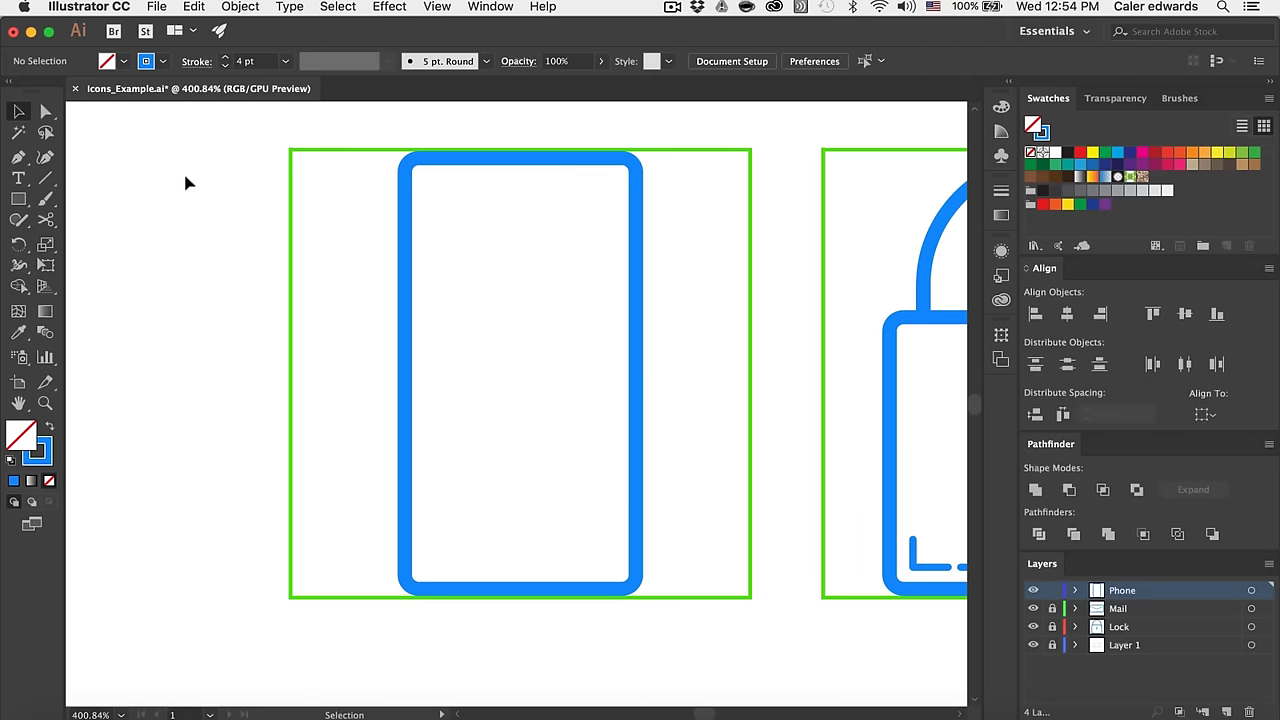
key(p)
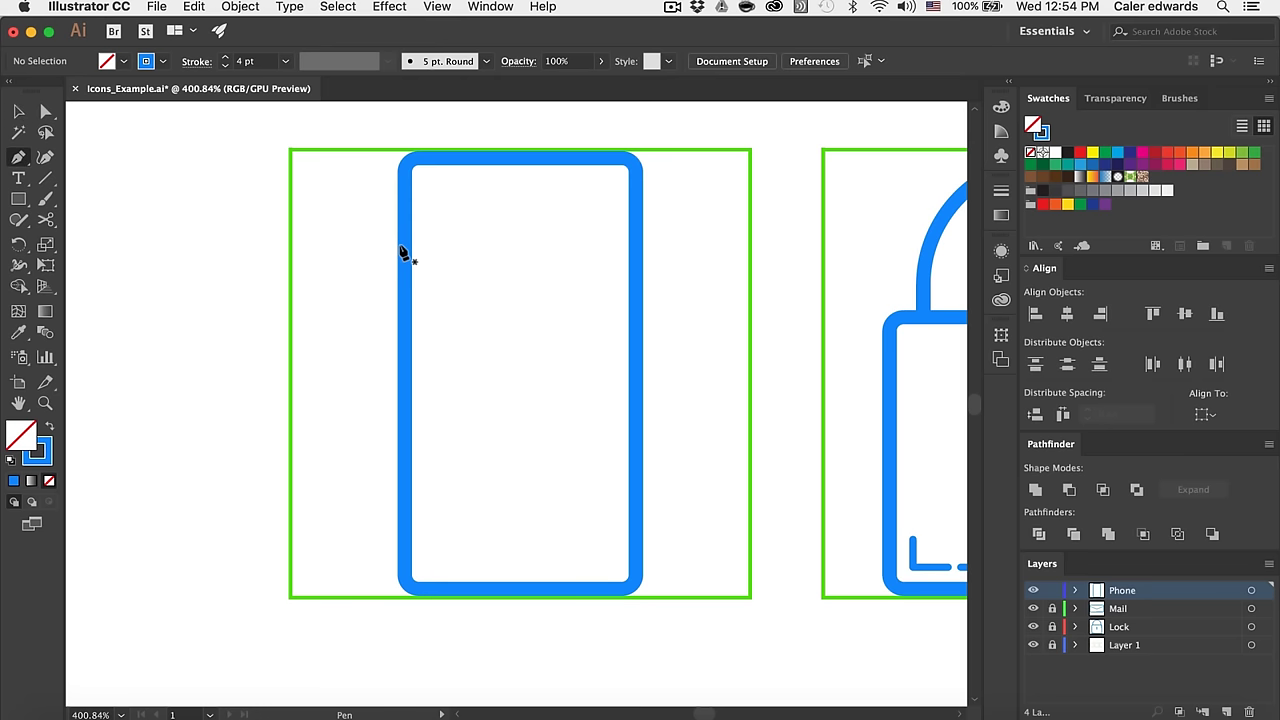
click(484, 181)
click(541, 180)
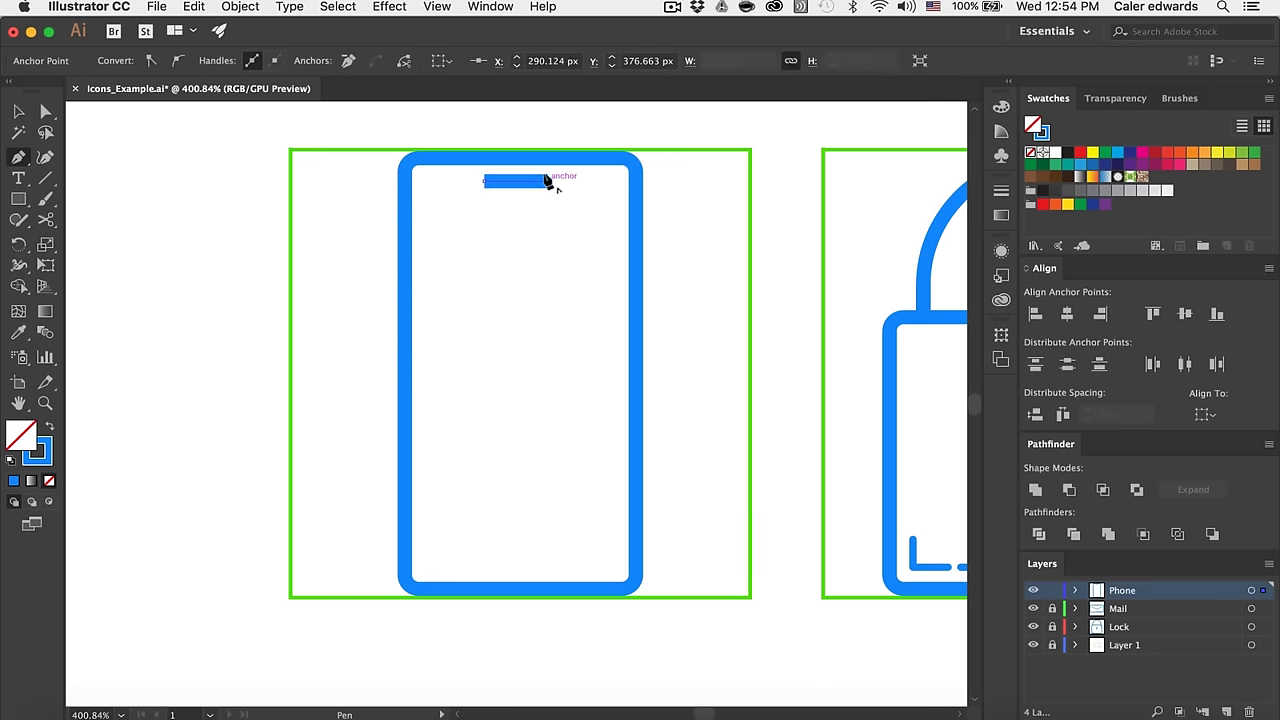
key(v)
scroll(547, 182, up, 3)
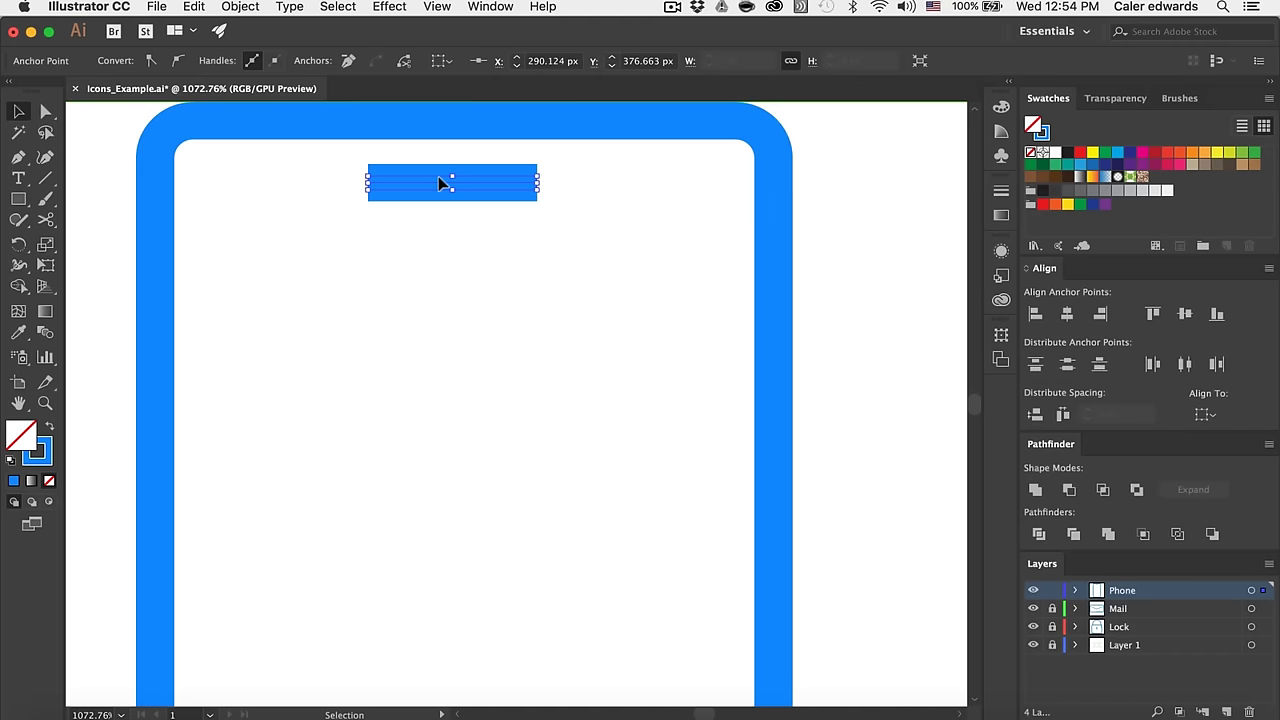
click(572, 348)
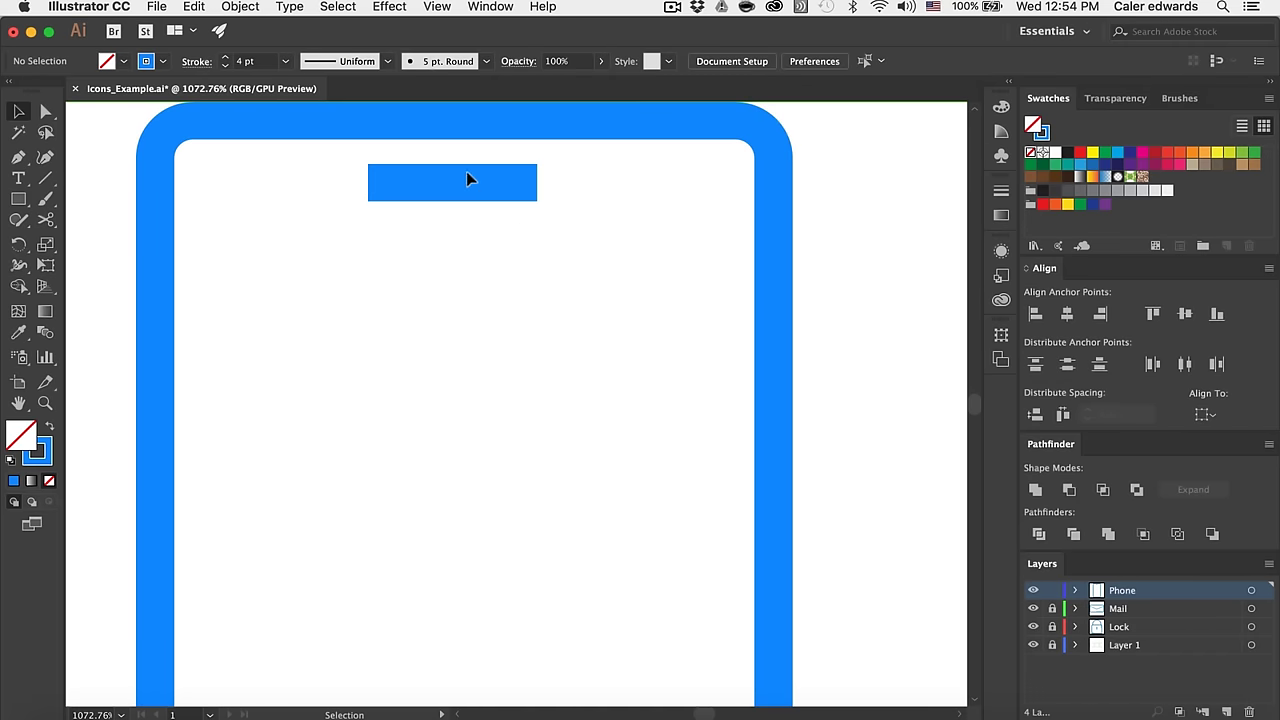
Step: Give the speaker line round end caps and deselect it
click(459, 179)
click(196, 62)
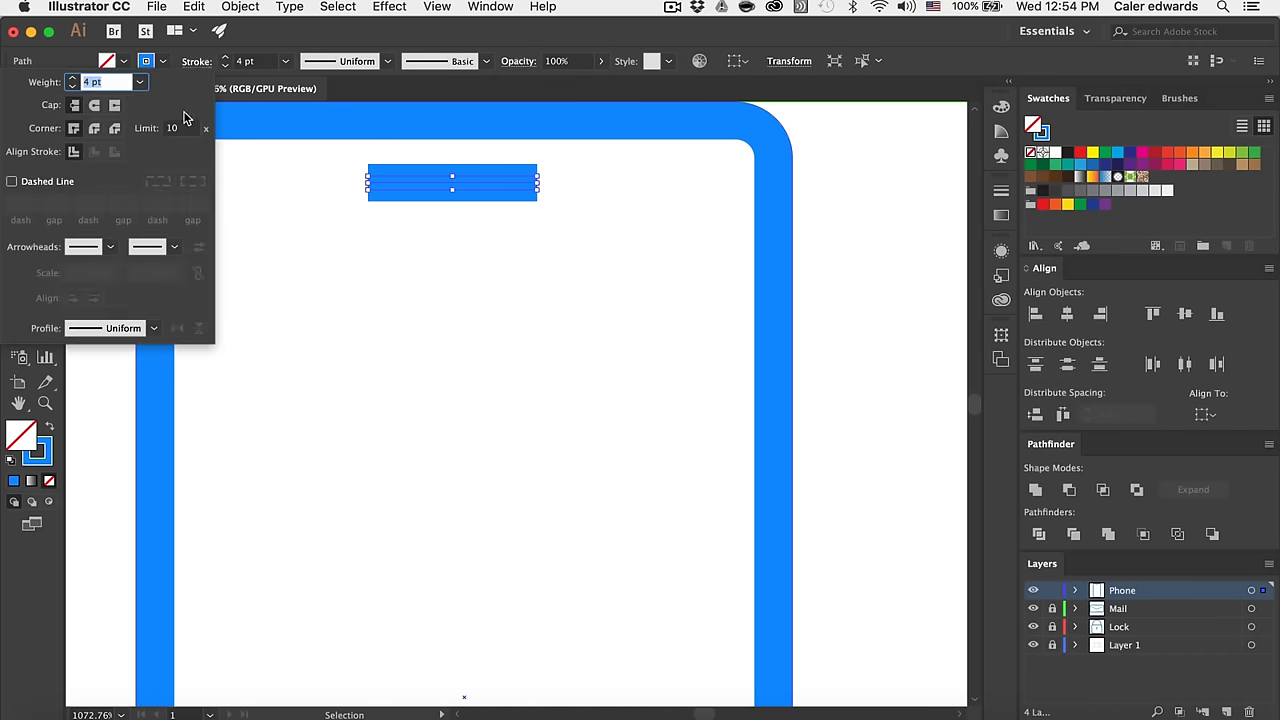
click(95, 106)
key(Escape)
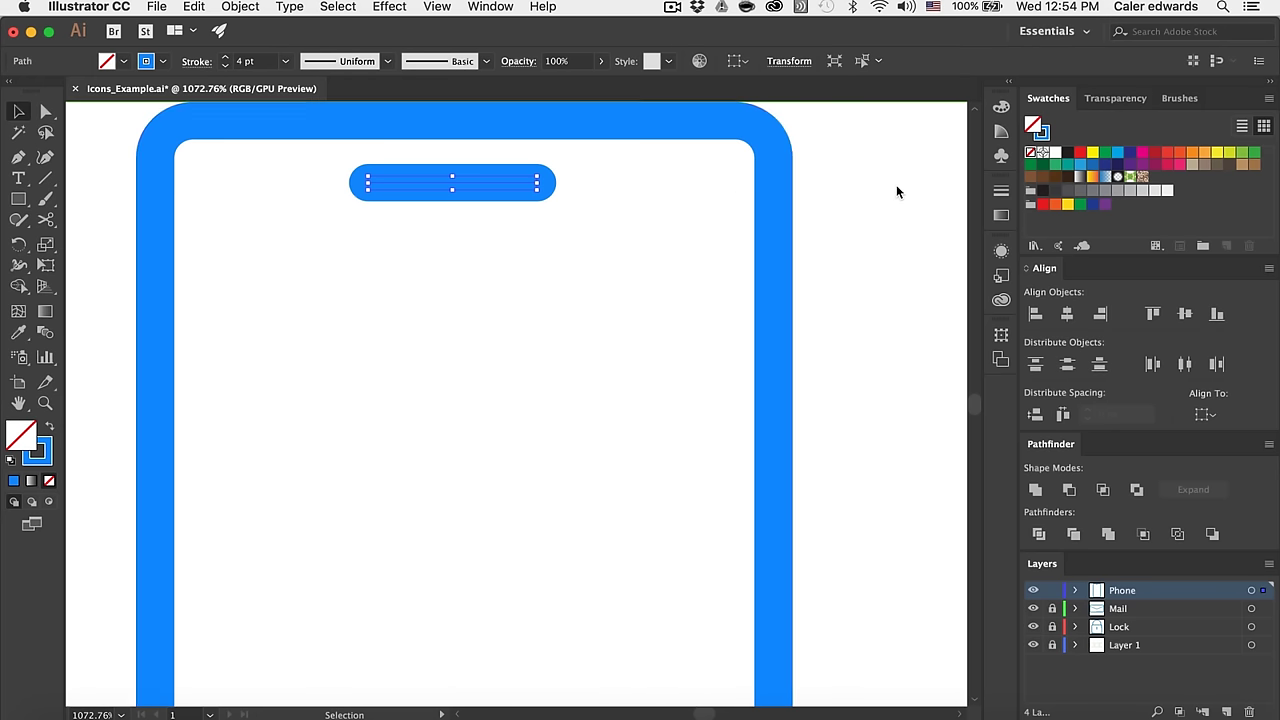
scroll(900, 190, down, 3)
click(880, 208)
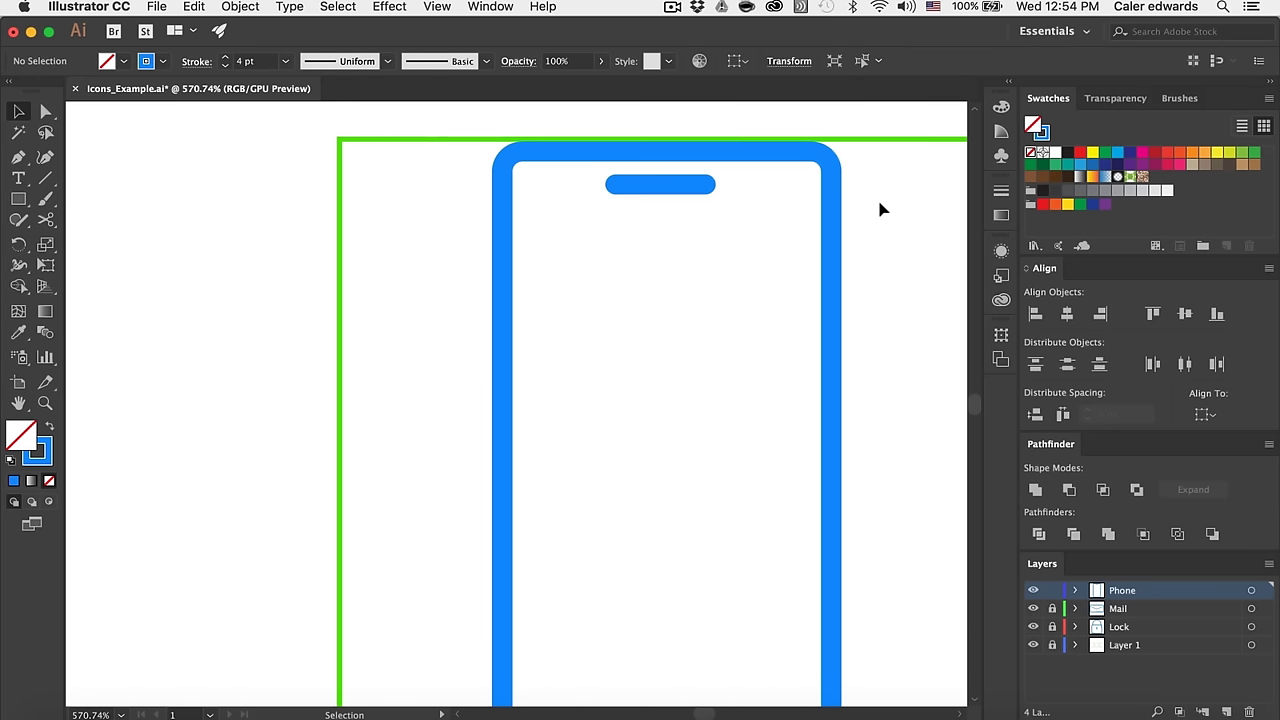
Step: Set the speaker line's stroke weight to 2 pt and move it slightly lower, centred across the phone
click(641, 182)
click(265, 60)
text(2)
key(Return)
click(378, 192)
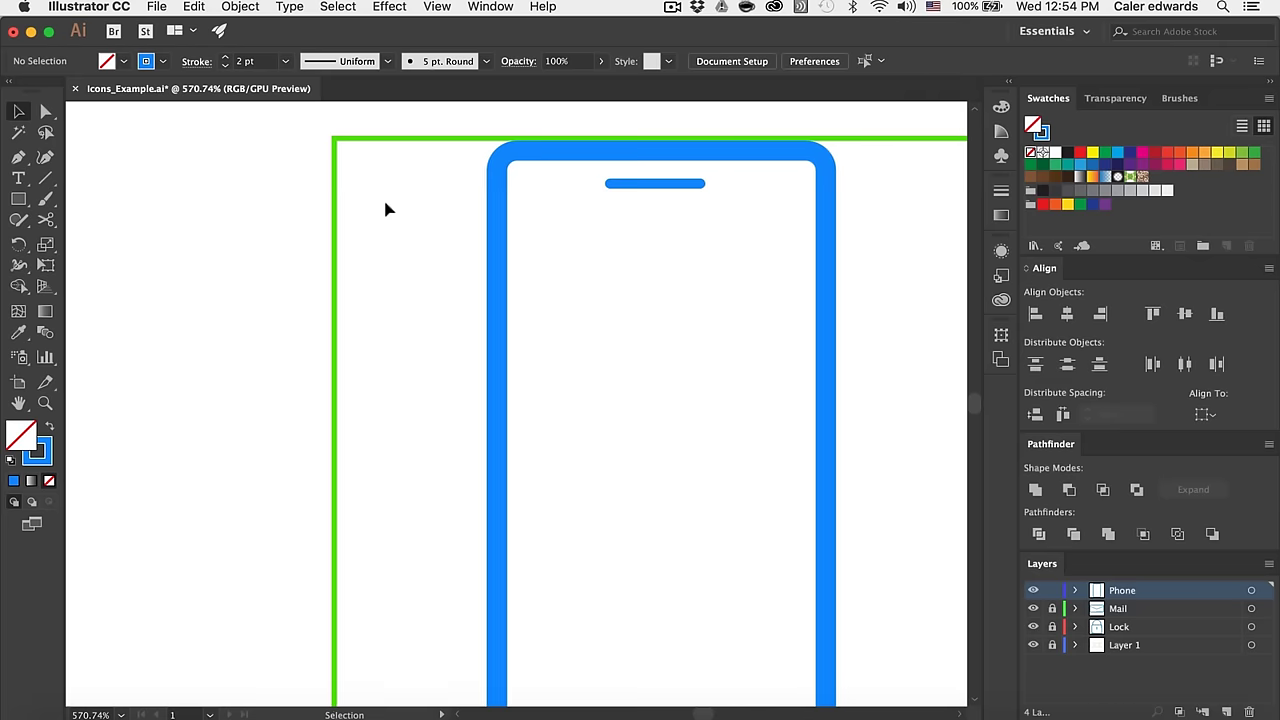
scroll(480, 200, right, 3)
drag(557, 190, 562, 199)
click(831, 249)
scroll(831, 277, down, 1)
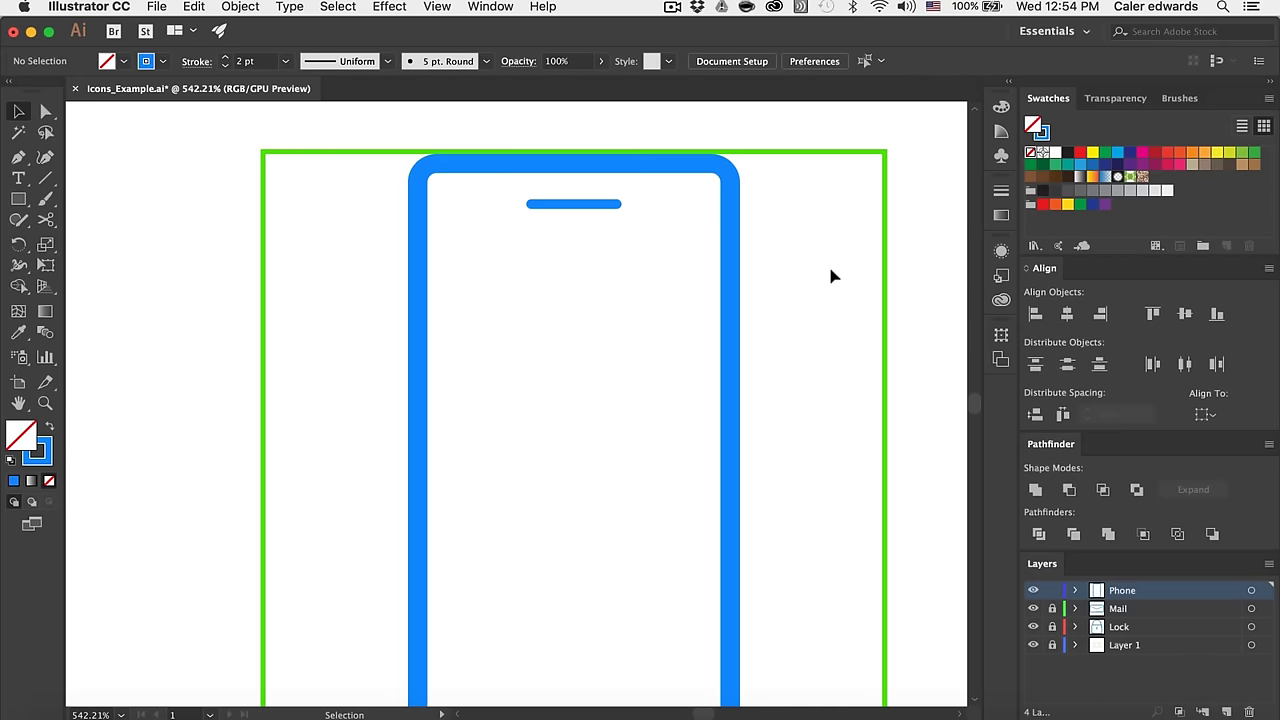
Step: Draw a circle about 9.6 px in diameter as the home button, centred near the phone's lower edge
scroll(831, 277, down, 5)
scroll(831, 277, up, 1)
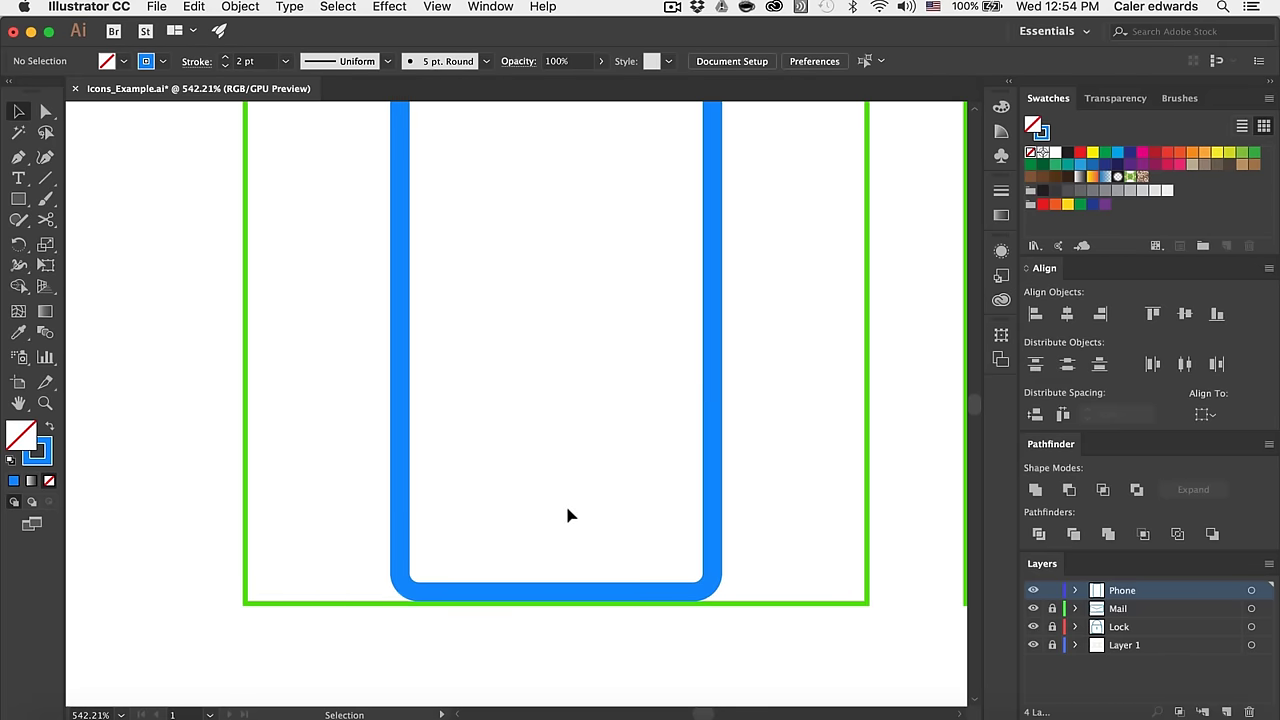
drag(18, 199, 76, 240)
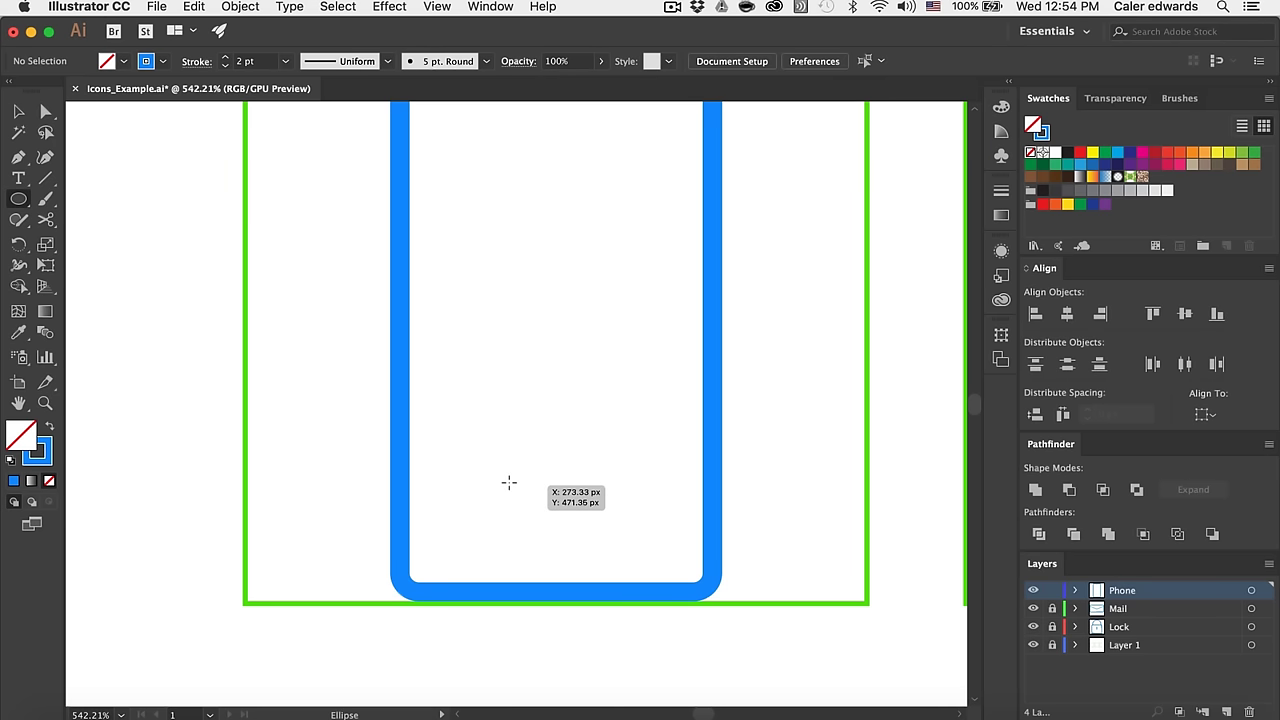
drag(518, 487, 574, 520)
key(v)
click(809, 486)
drag(573, 521, 573, 521)
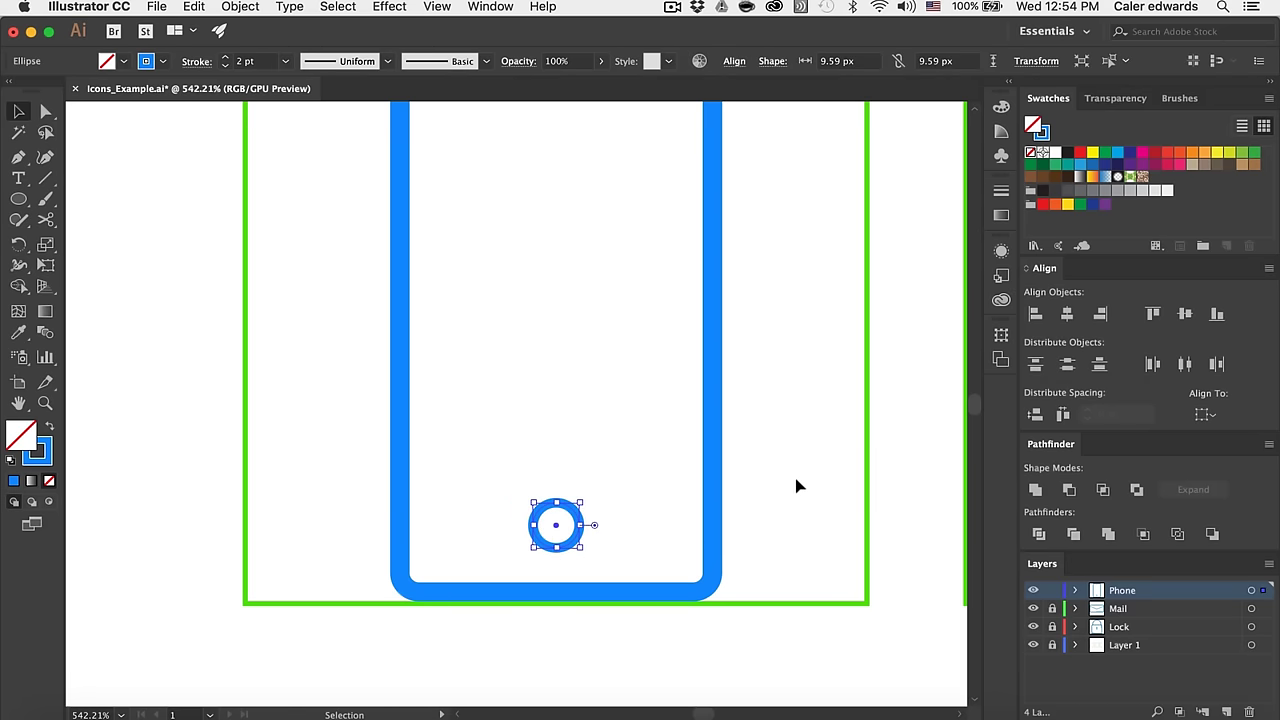
click(797, 486)
Step: Shift the speaker line a little further down while keeping it centred across the phone, and deselect it
scroll(797, 486, down, 5)
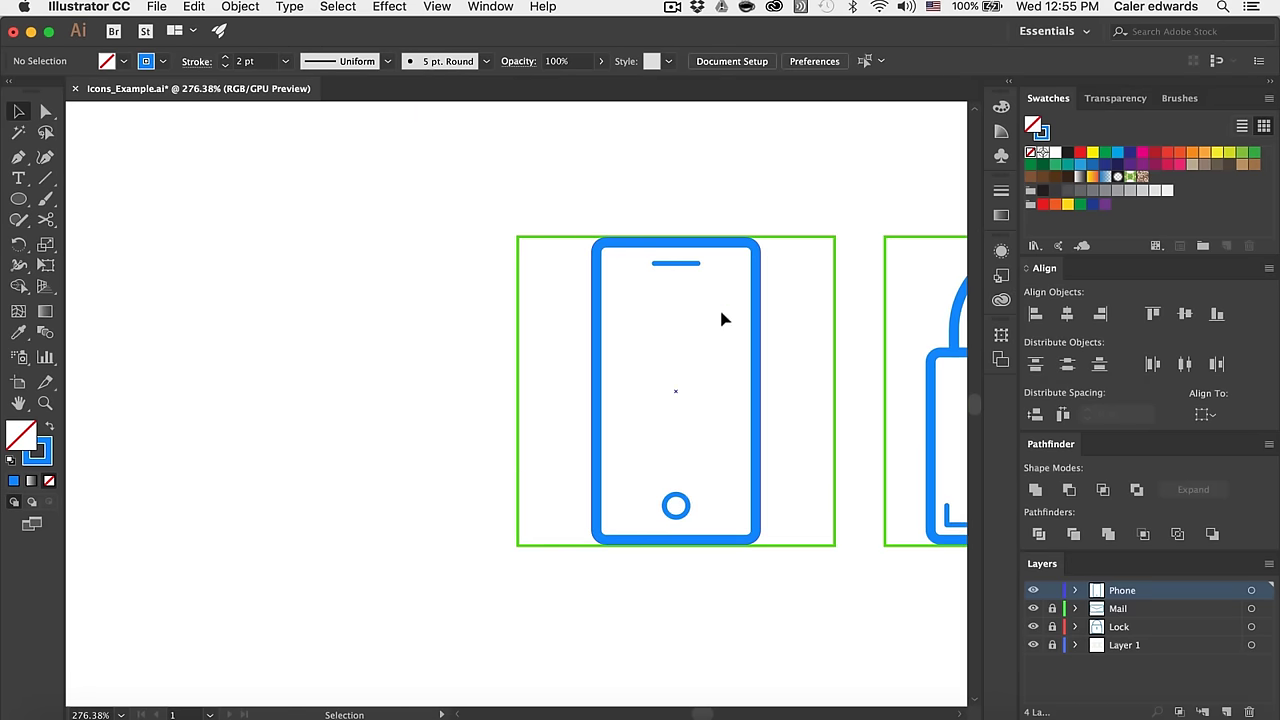
click(685, 264)
scroll(686, 263, up, 5)
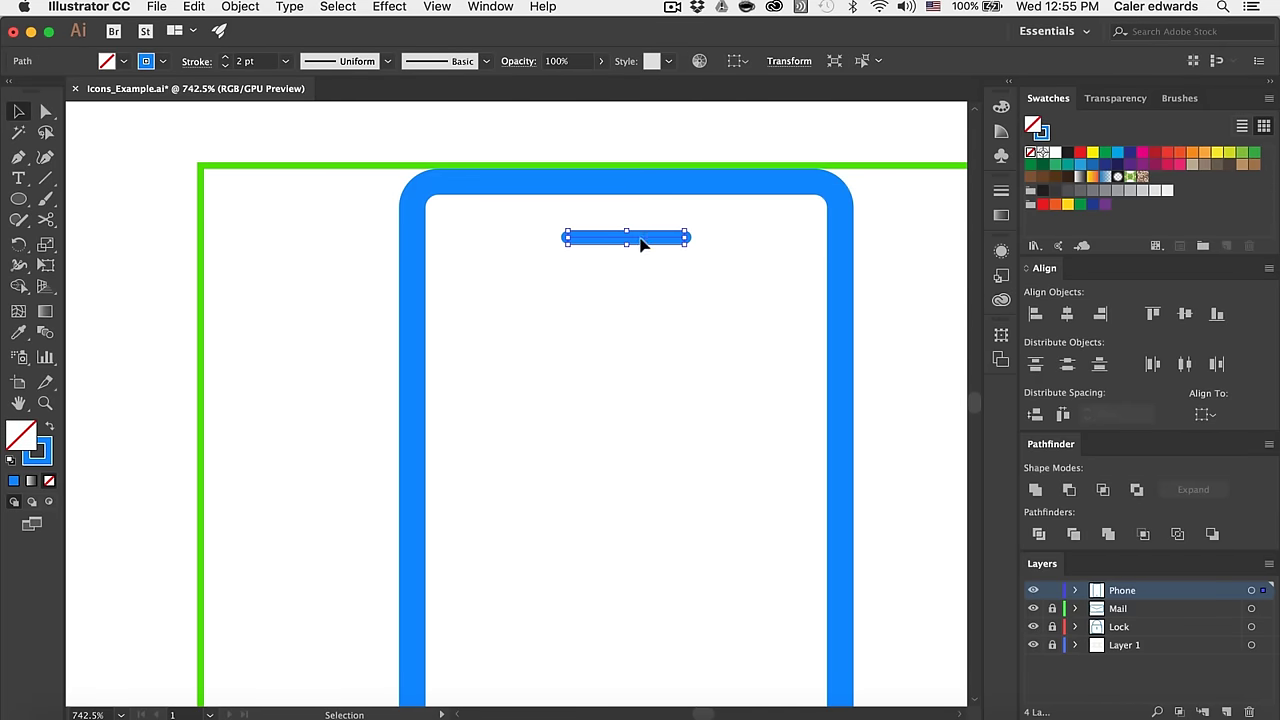
drag(641, 243, 674, 245)
scroll(749, 247, down, 3)
click(786, 177)
scroll(787, 180, right, 5)
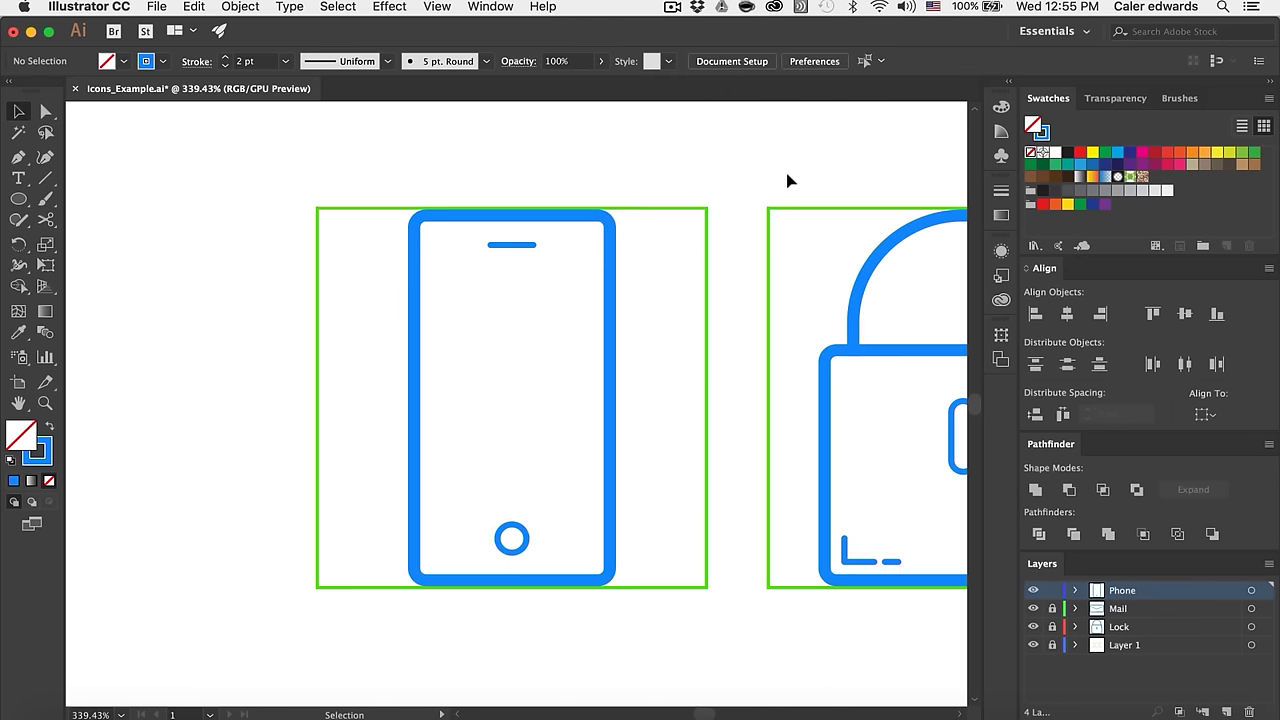
scroll(787, 180, down, 2)
scroll(787, 180, left, 3)
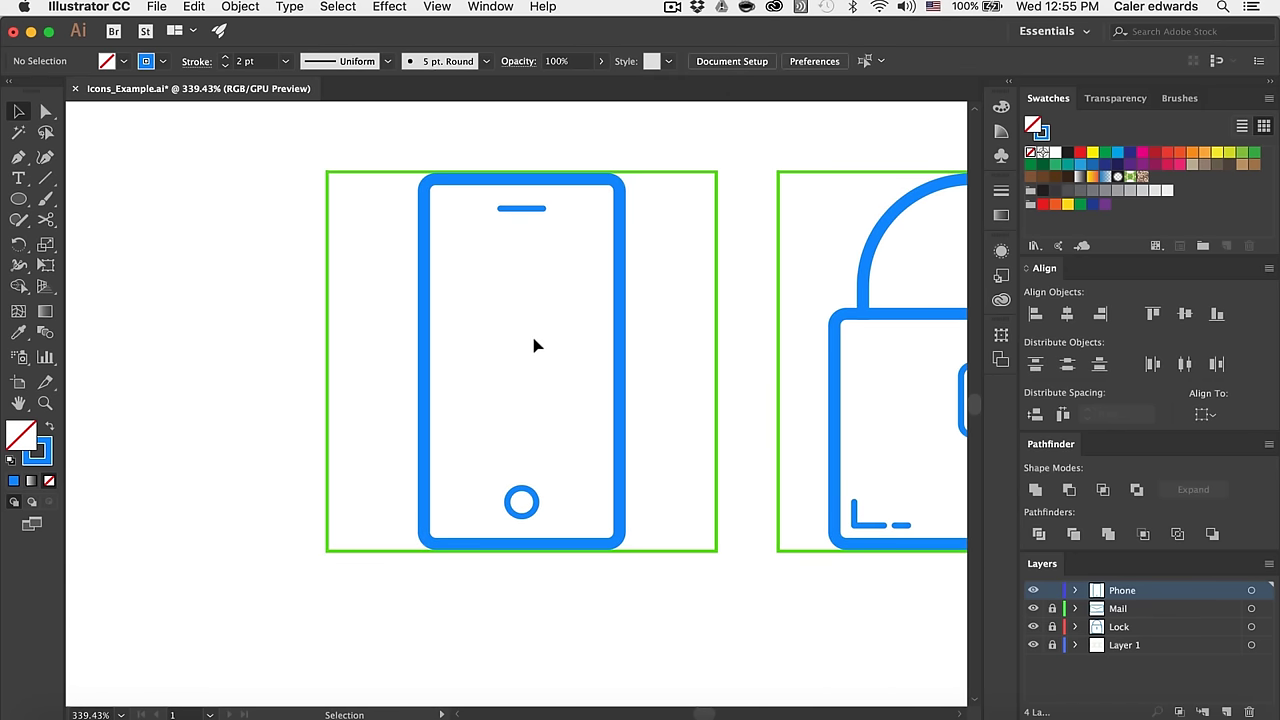
scroll(457, 466, right, 5)
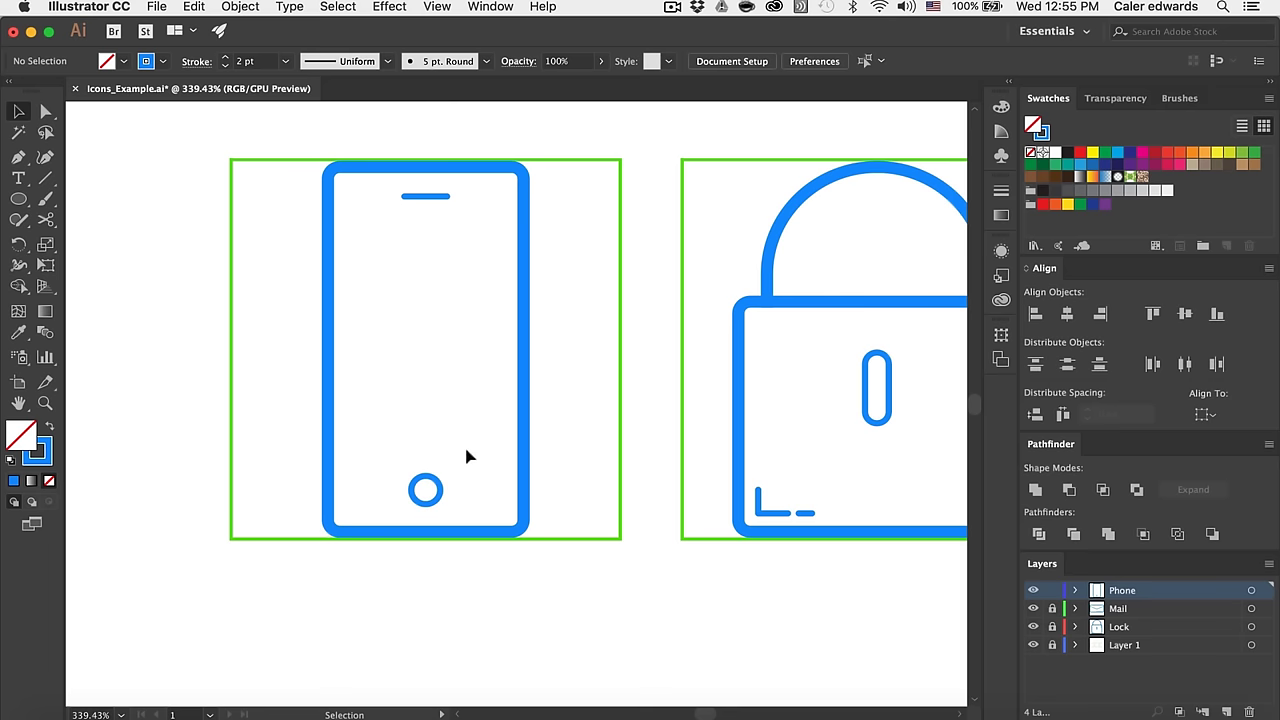
Step: Draw a straight horizontal line with the Pen tool just above the phone's home button and deselect it
scroll(466, 456, up, 5)
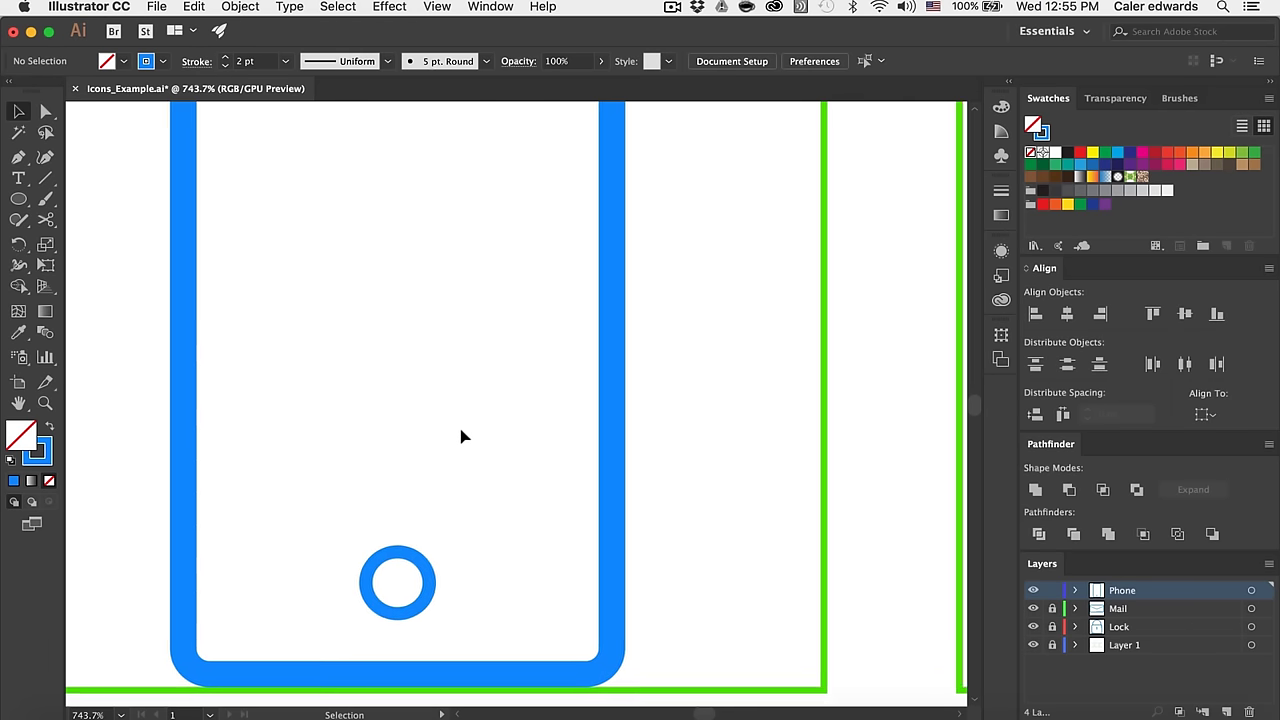
scroll(461, 435, left, 3)
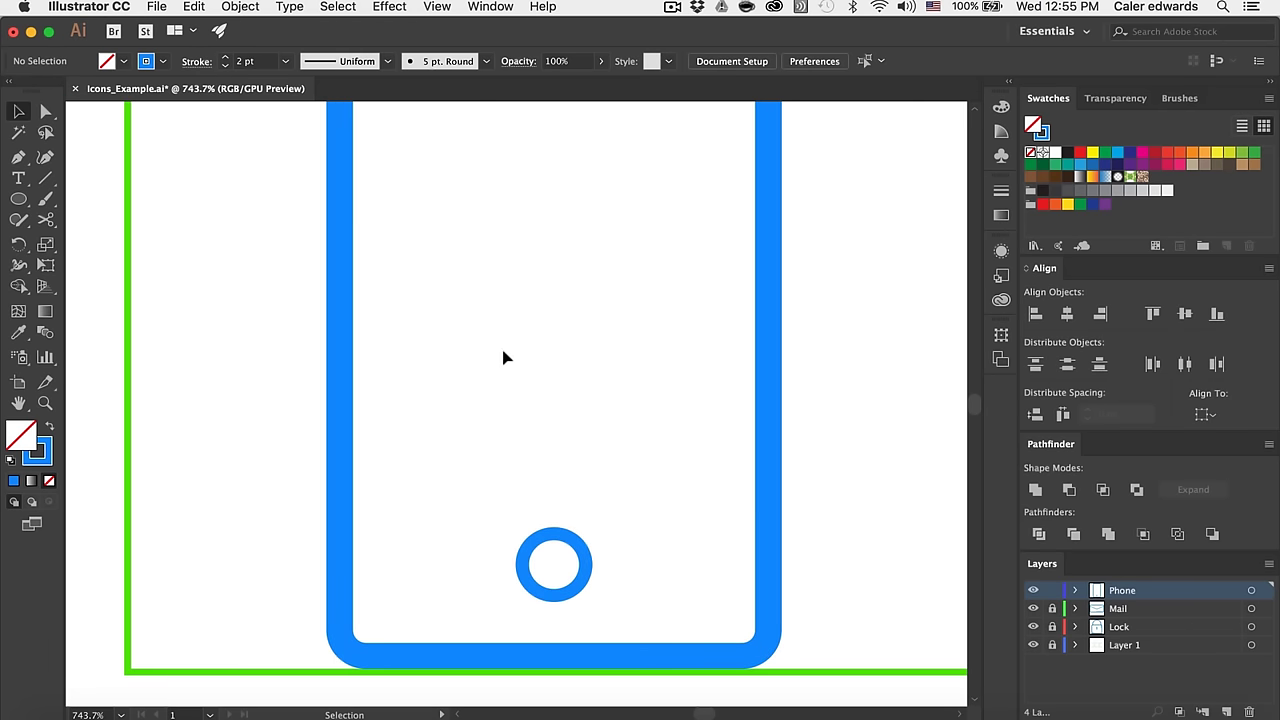
key(p)
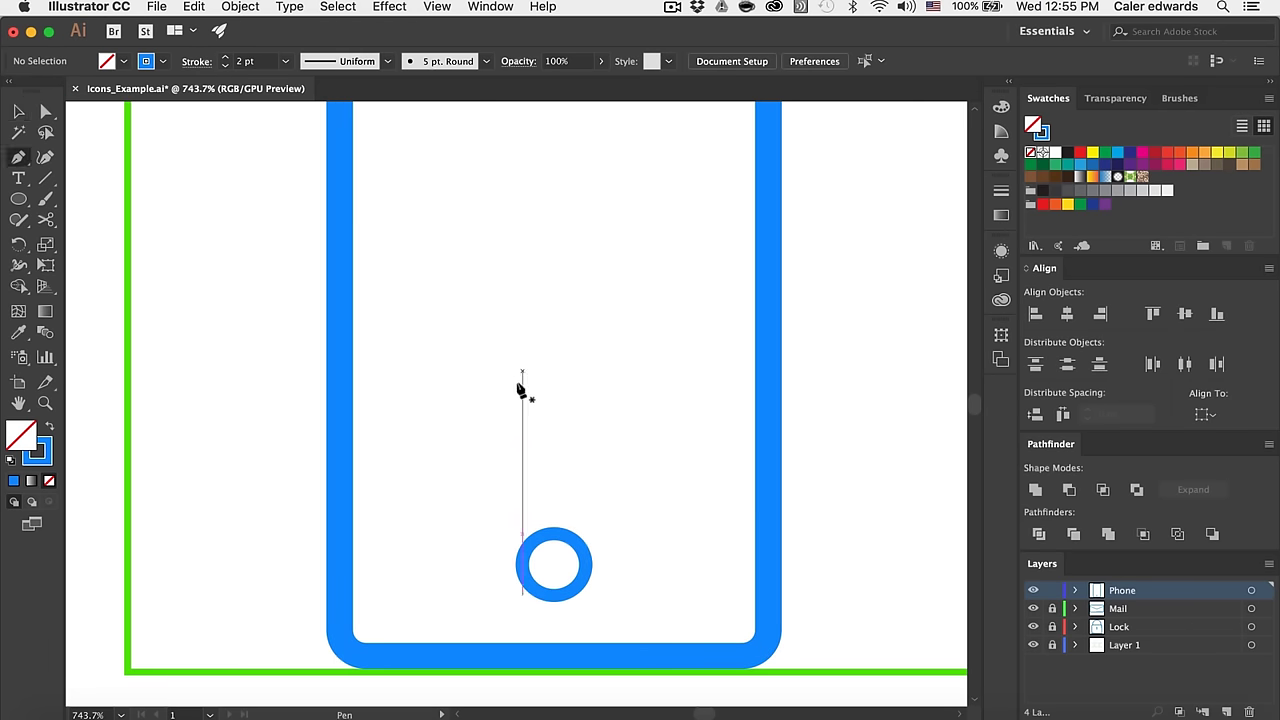
click(495, 482)
click(580, 483)
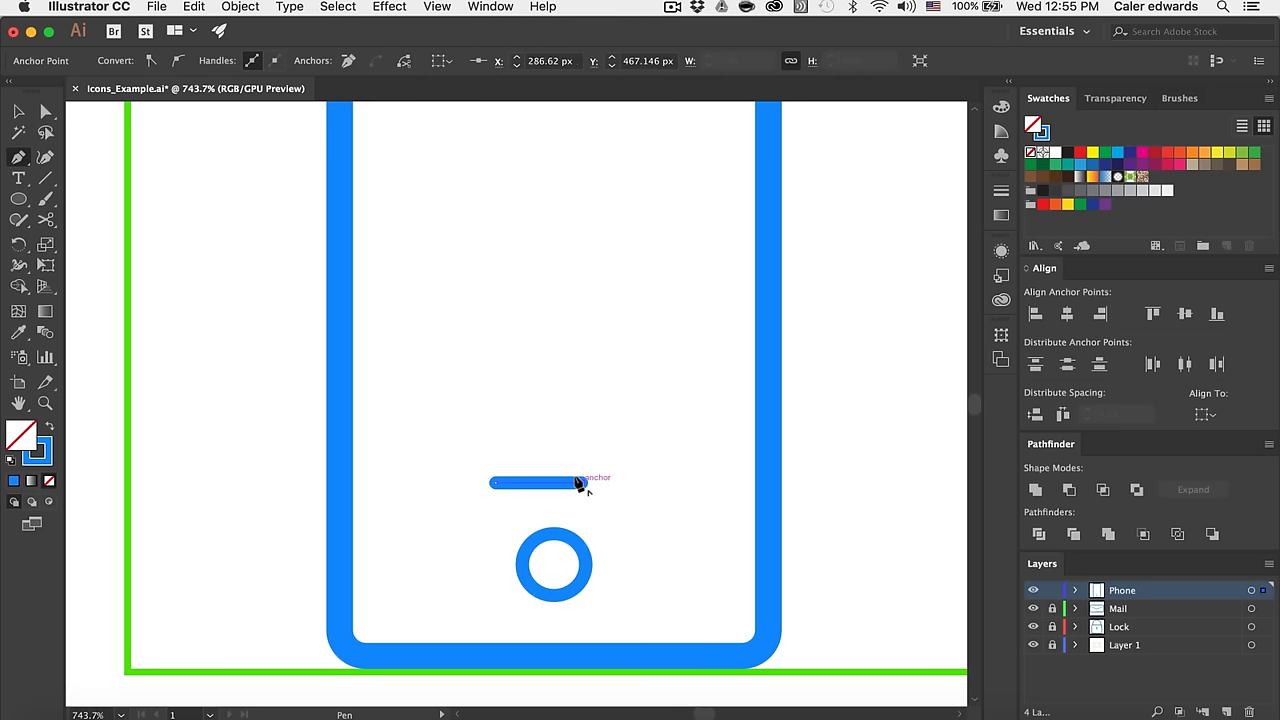
super+click(610, 487)
Step: Draw two short dashes in line with the long one, about 3.2 px on its right and a slightly longer one on its left
click(599, 483)
click(620, 483)
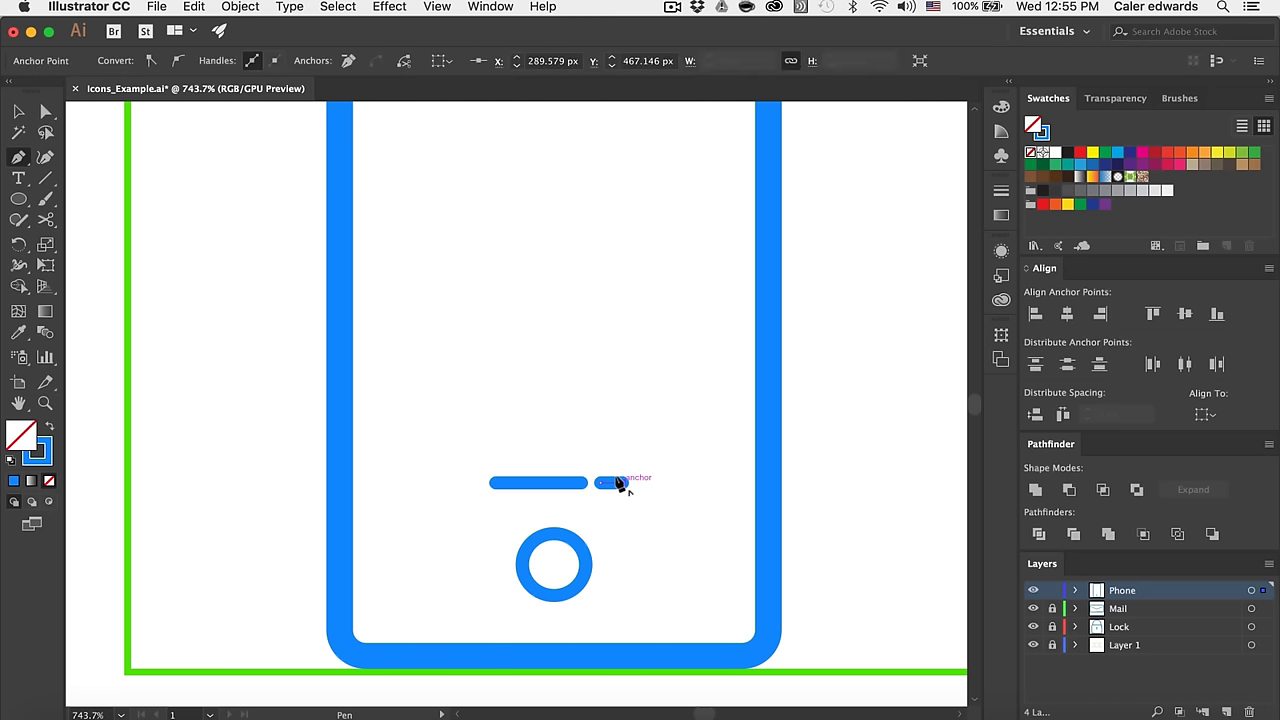
super+click(585, 486)
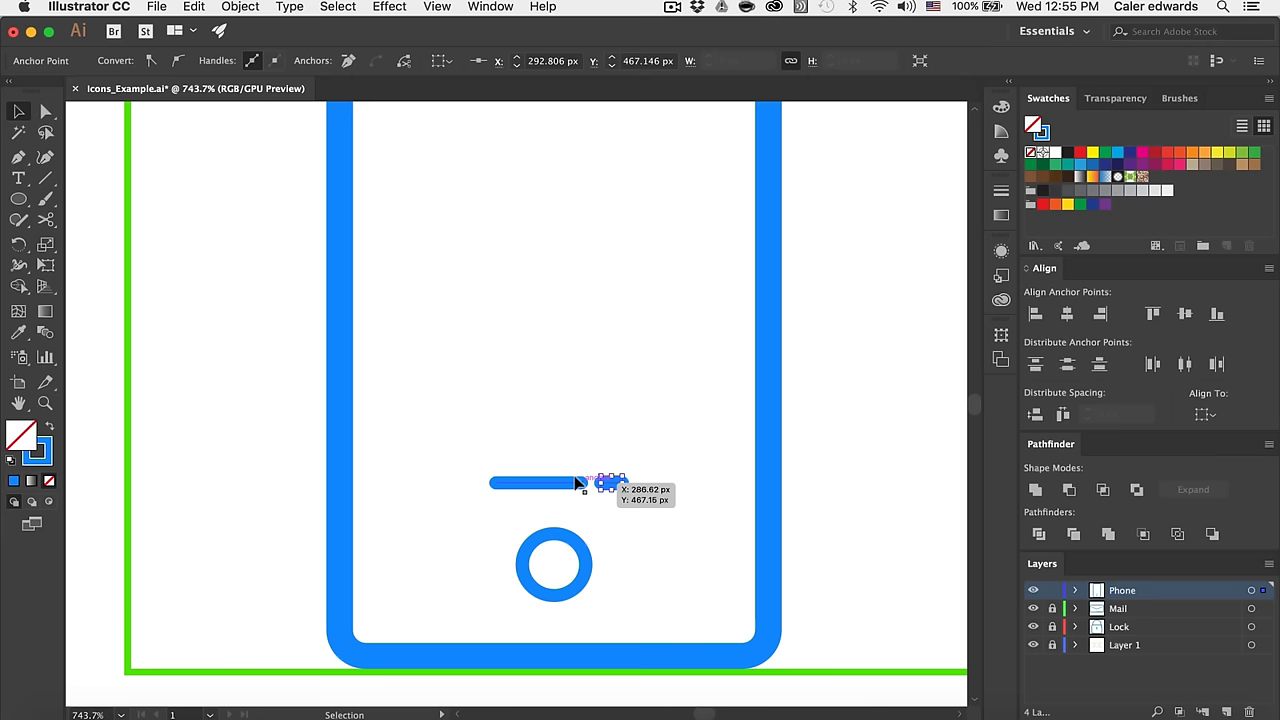
click(478, 483)
click(445, 483)
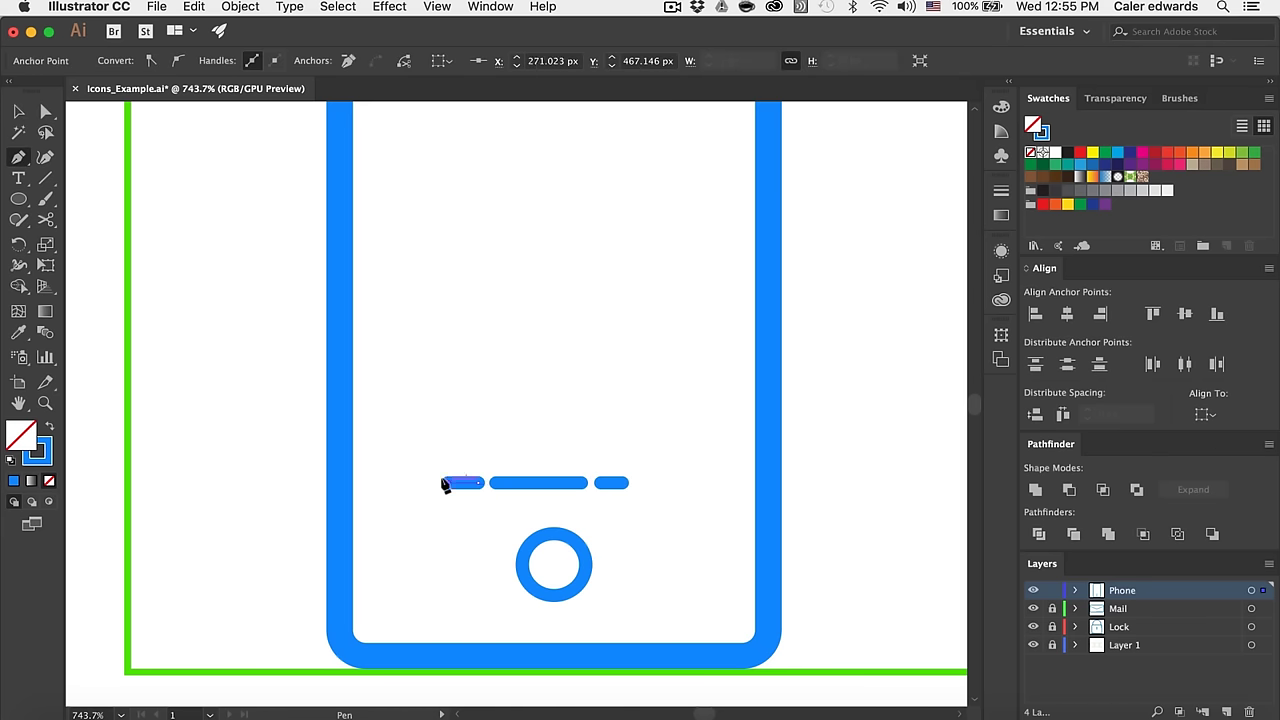
Step: Shift the long middle dash and the right short dash to the right to even out the gaps in the row
key(v)
scroll(587, 497, up, 3)
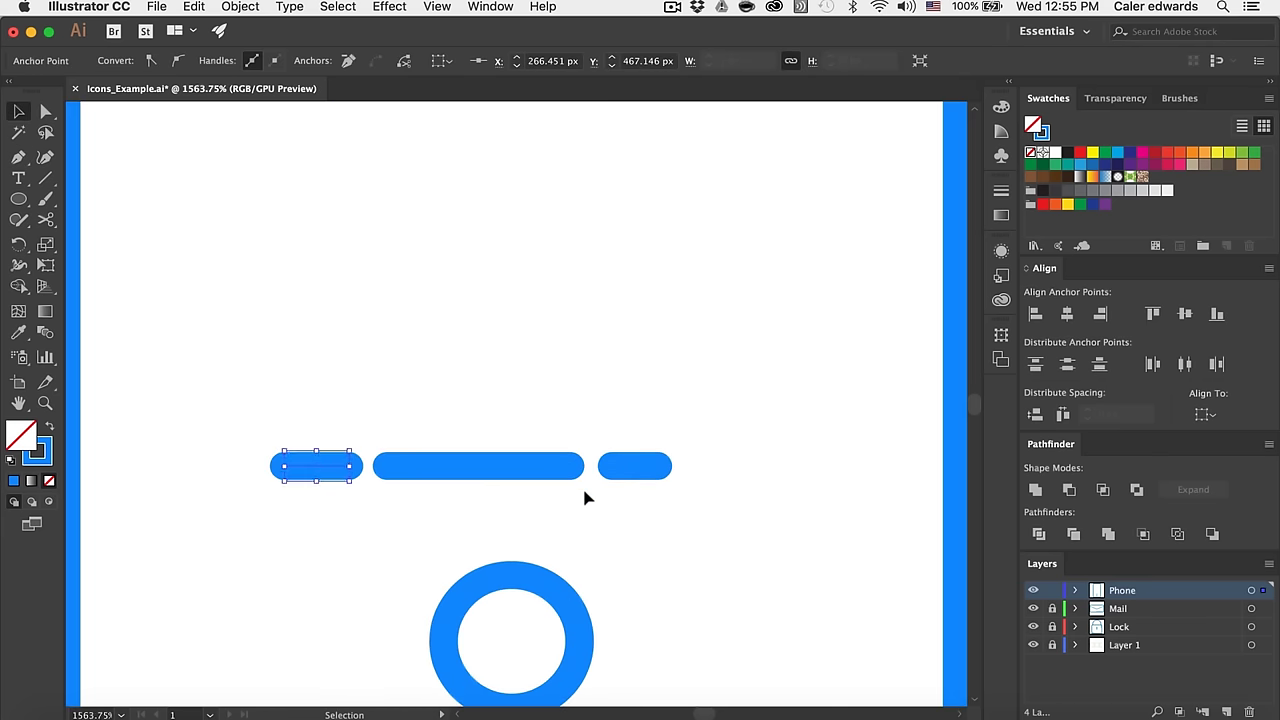
click(626, 466)
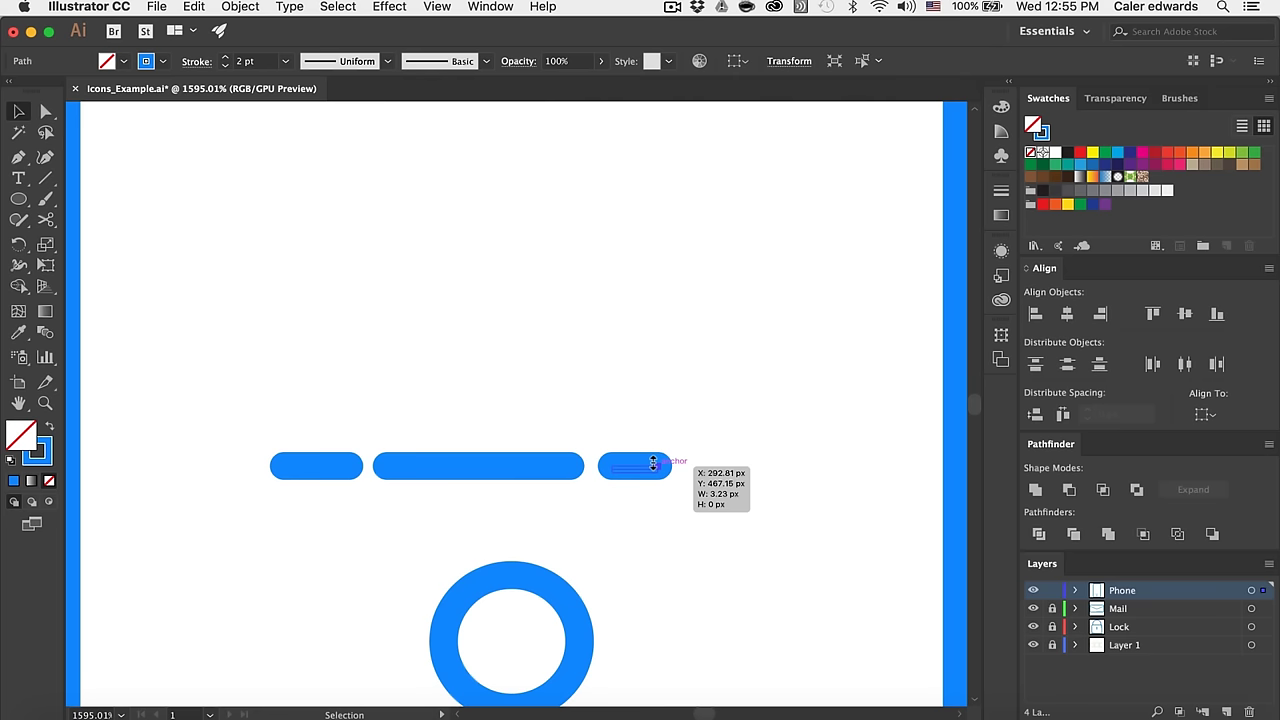
drag(653, 464, 665, 464)
drag(540, 466, 545, 461)
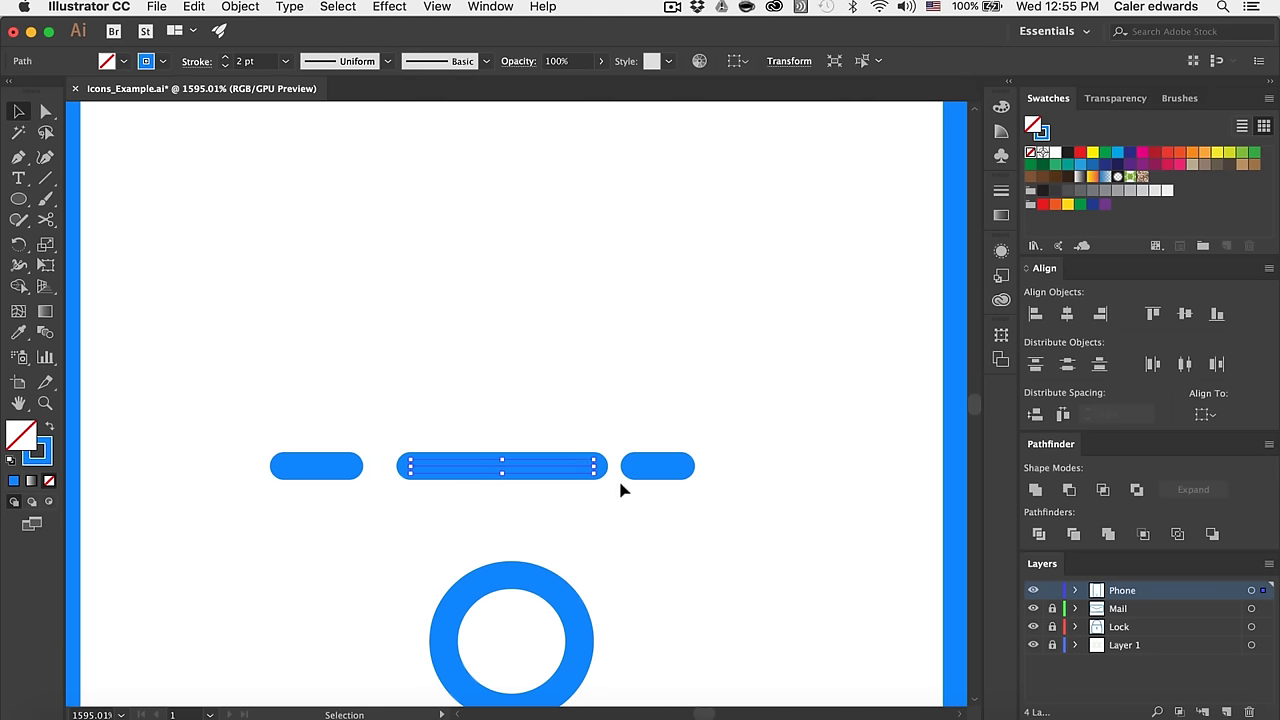
drag(651, 466, 668, 465)
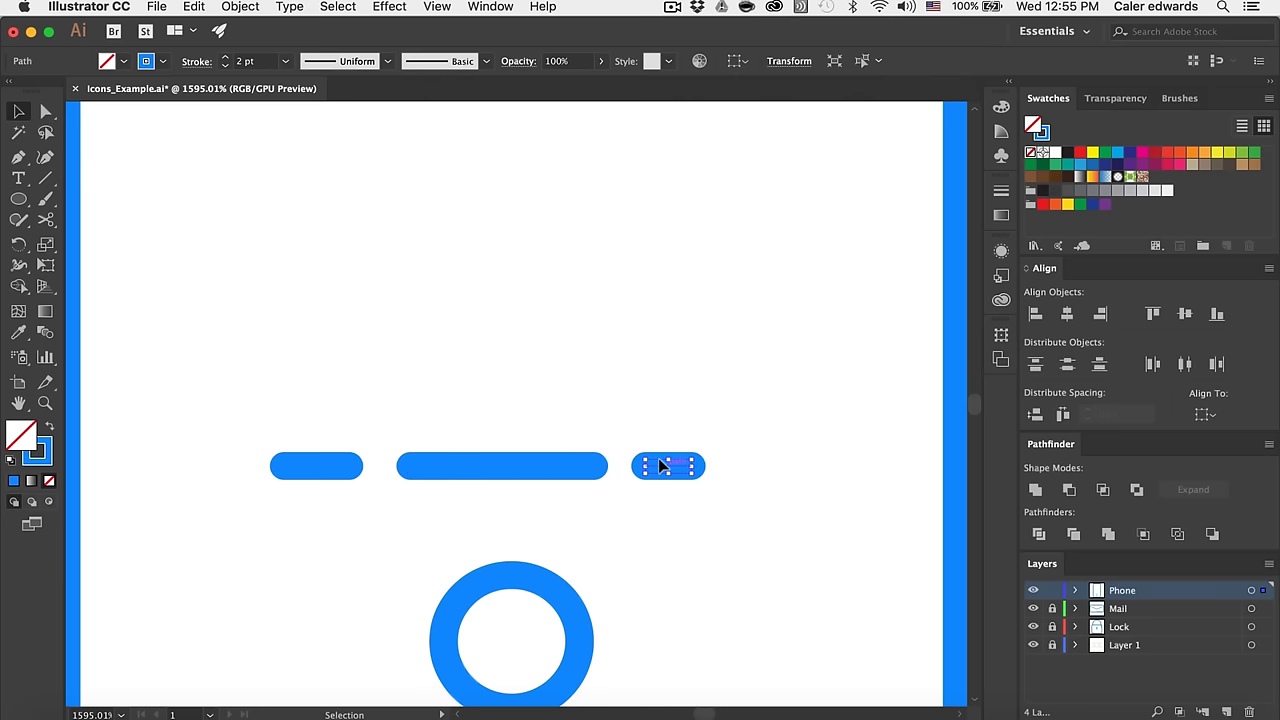
Step: Centre the three dashes together over the home button, nudge them slightly down towards it and deselect them
shift+click(443, 466)
shift+click(322, 467)
scroll(320, 520, down, 3)
scroll(317, 580, left, 2)
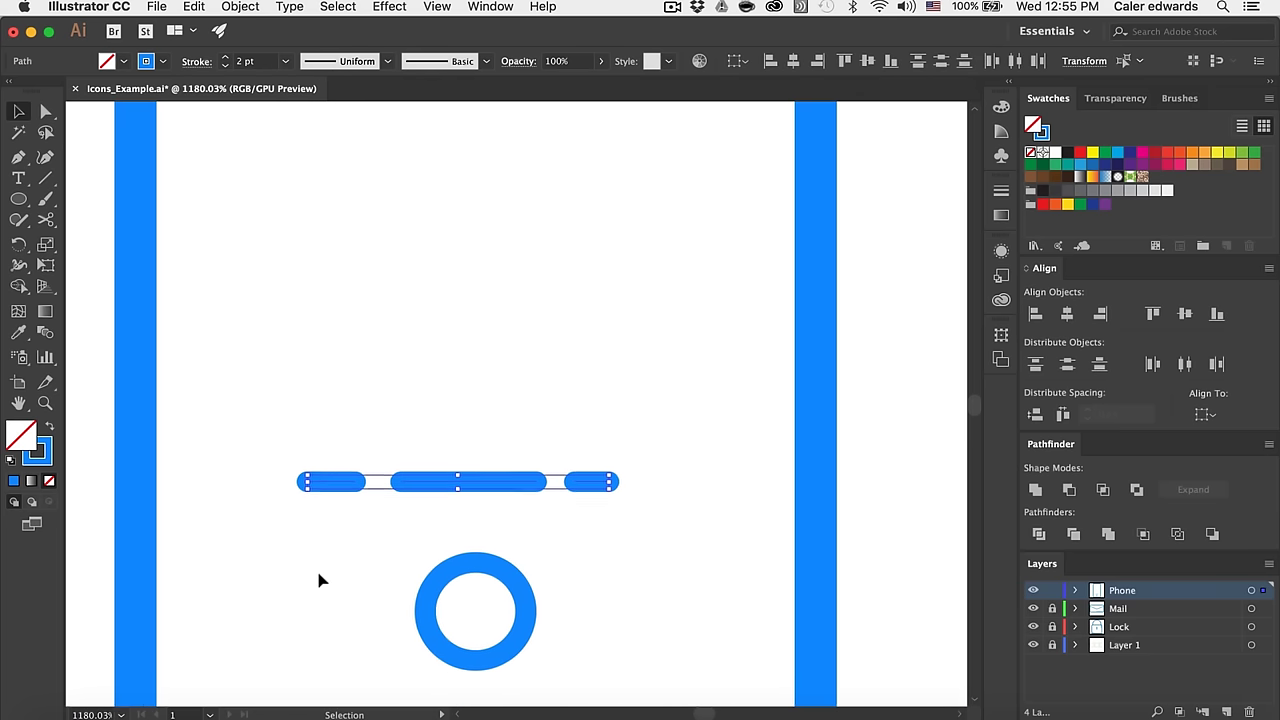
drag(491, 458, 506, 459)
scroll(506, 468, down, 4)
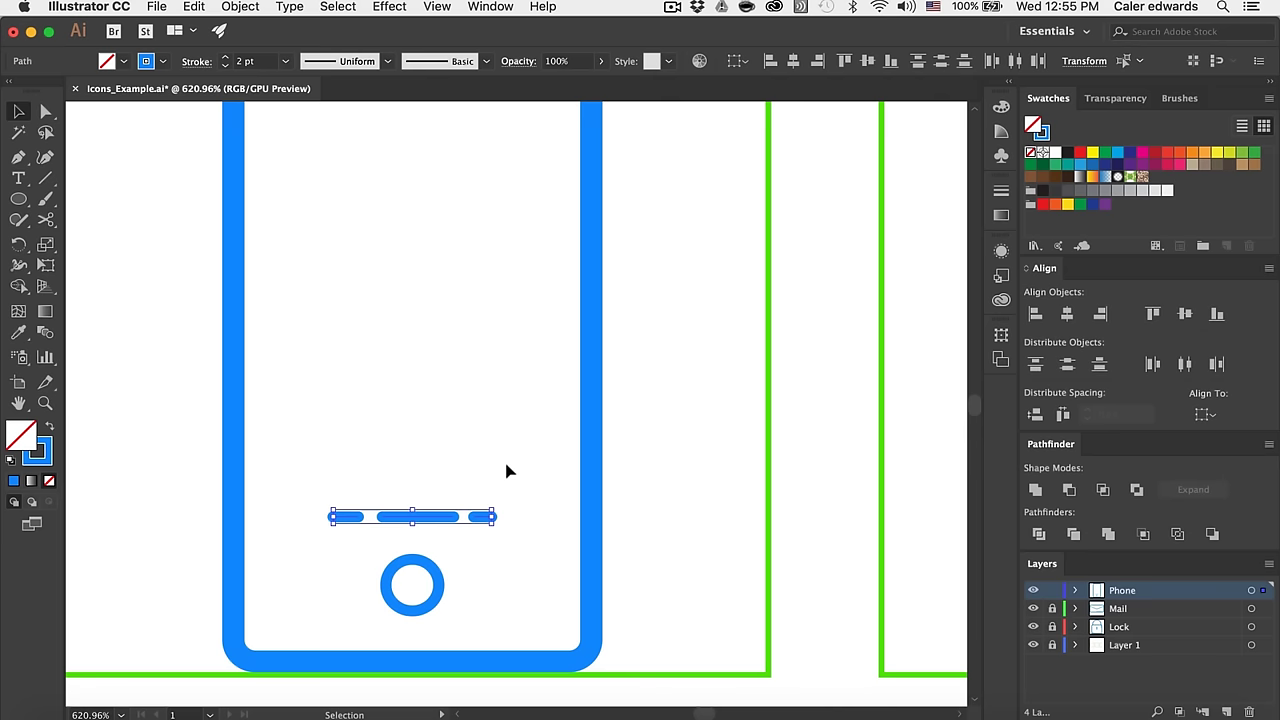
key(Down)
key(Down)
scroll(506, 471, down, 3)
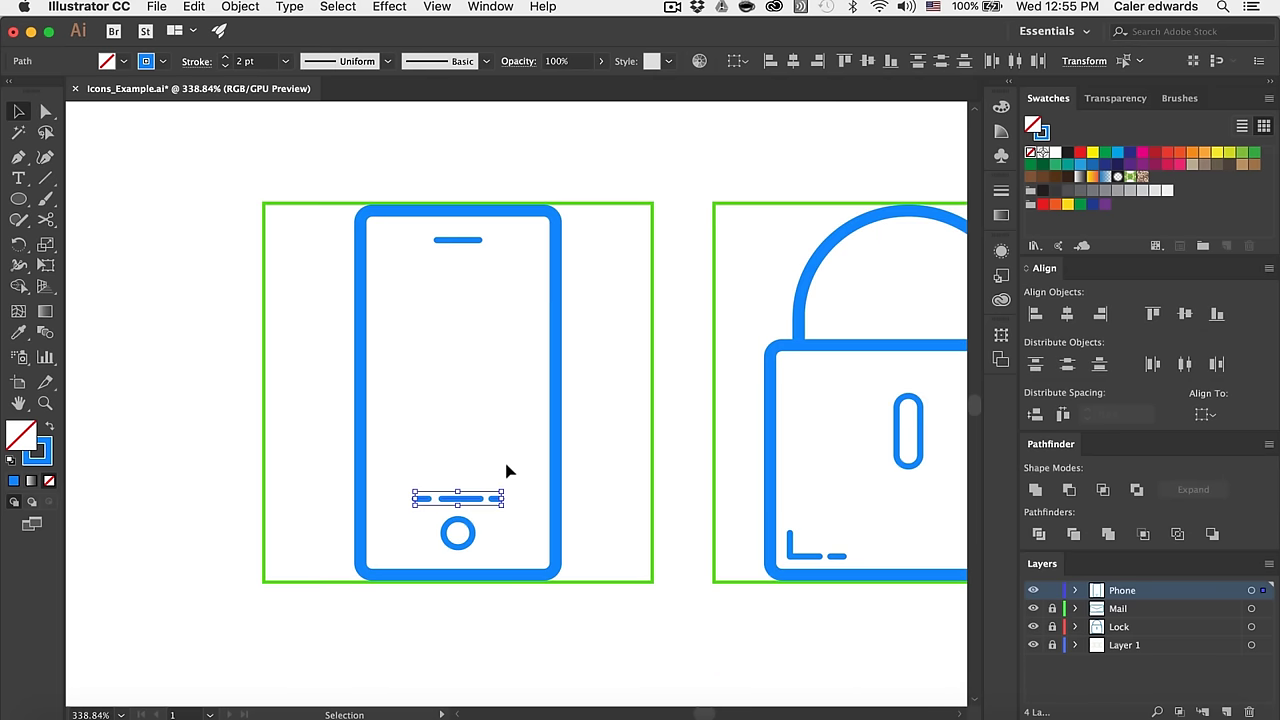
click(565, 623)
scroll(565, 623, down, 2)
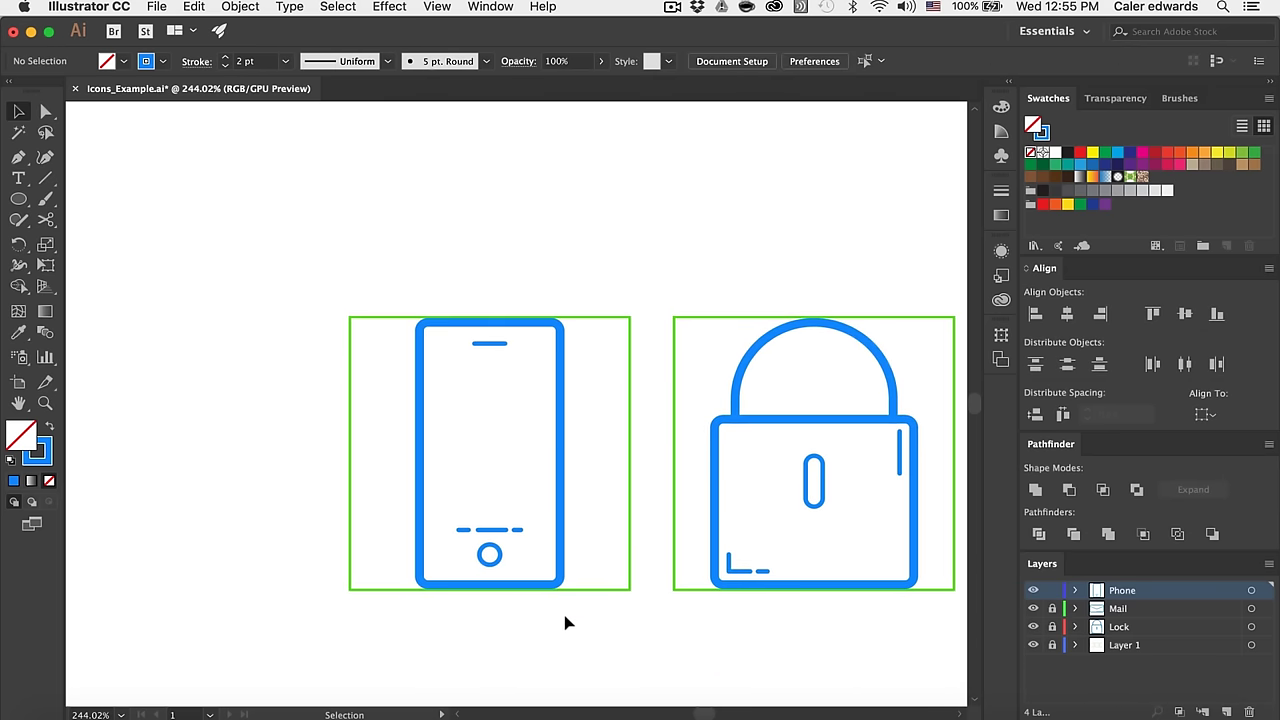
Step: Expand the appearance of the phone's rounded body rectangle
scroll(565, 623, down, 1)
scroll(565, 623, left, 1)
scroll(591, 196, up, 3)
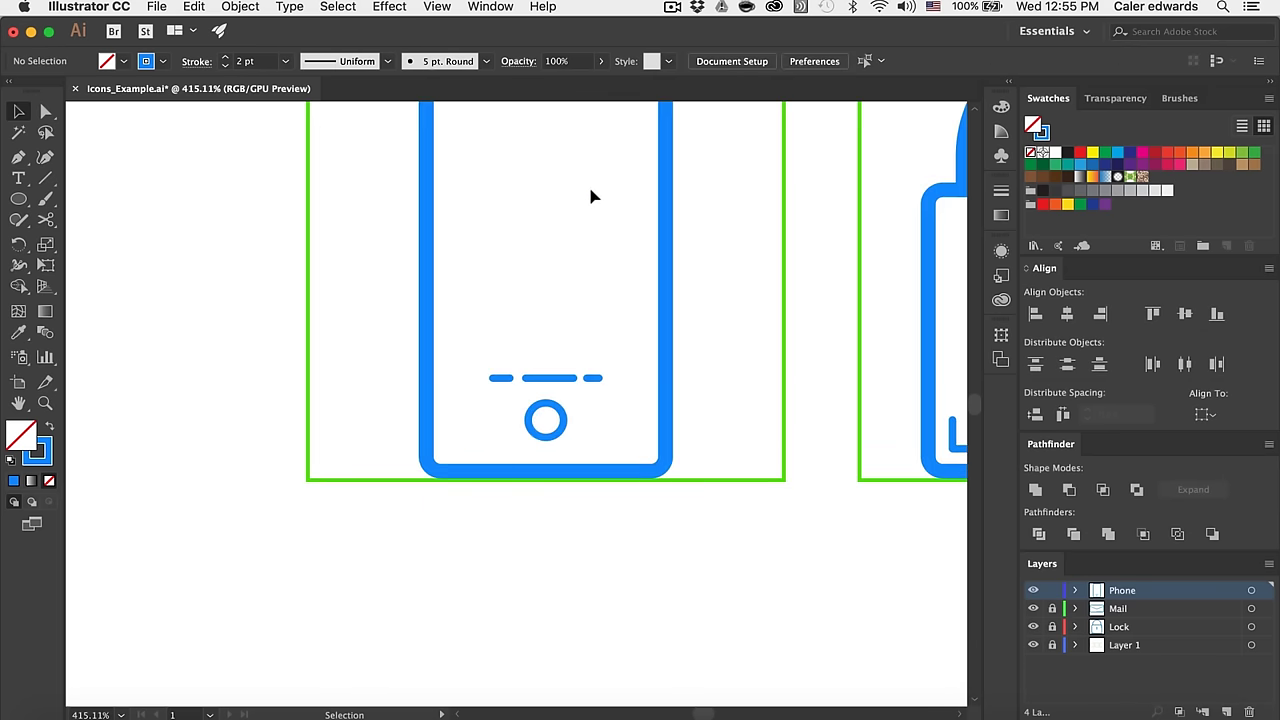
click(590, 233)
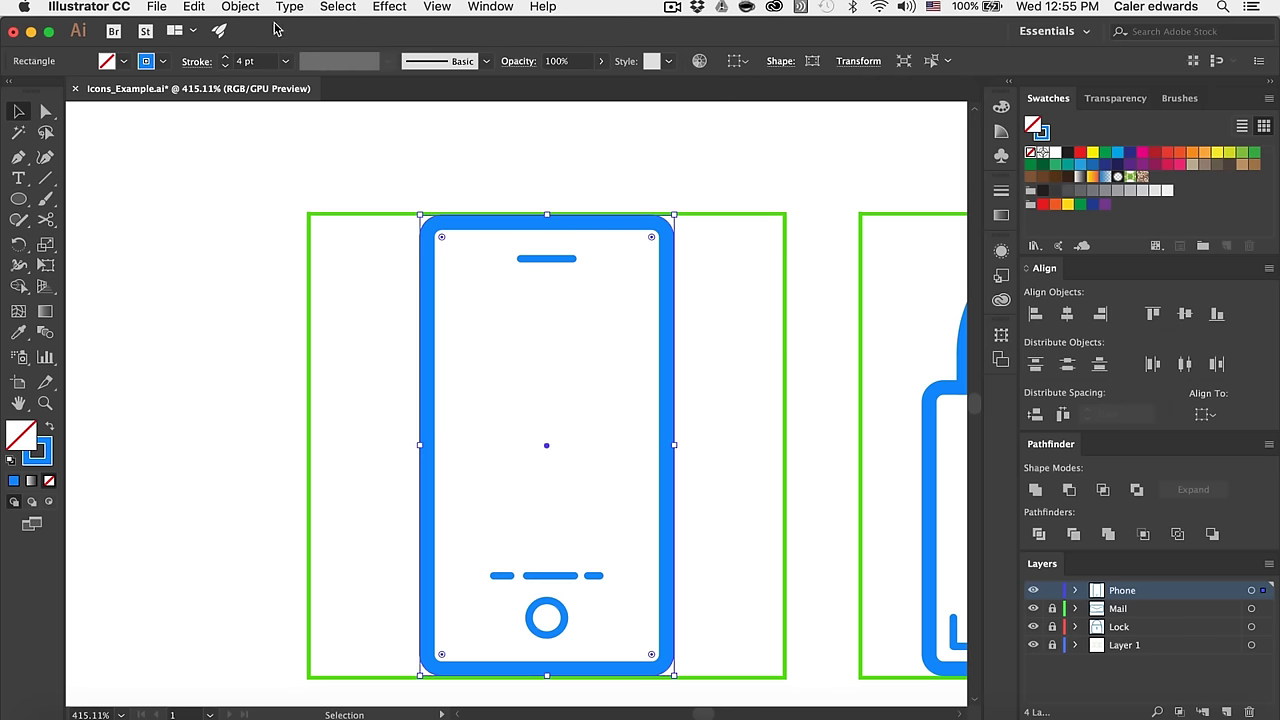
click(240, 7)
mouse_move(265, 35)
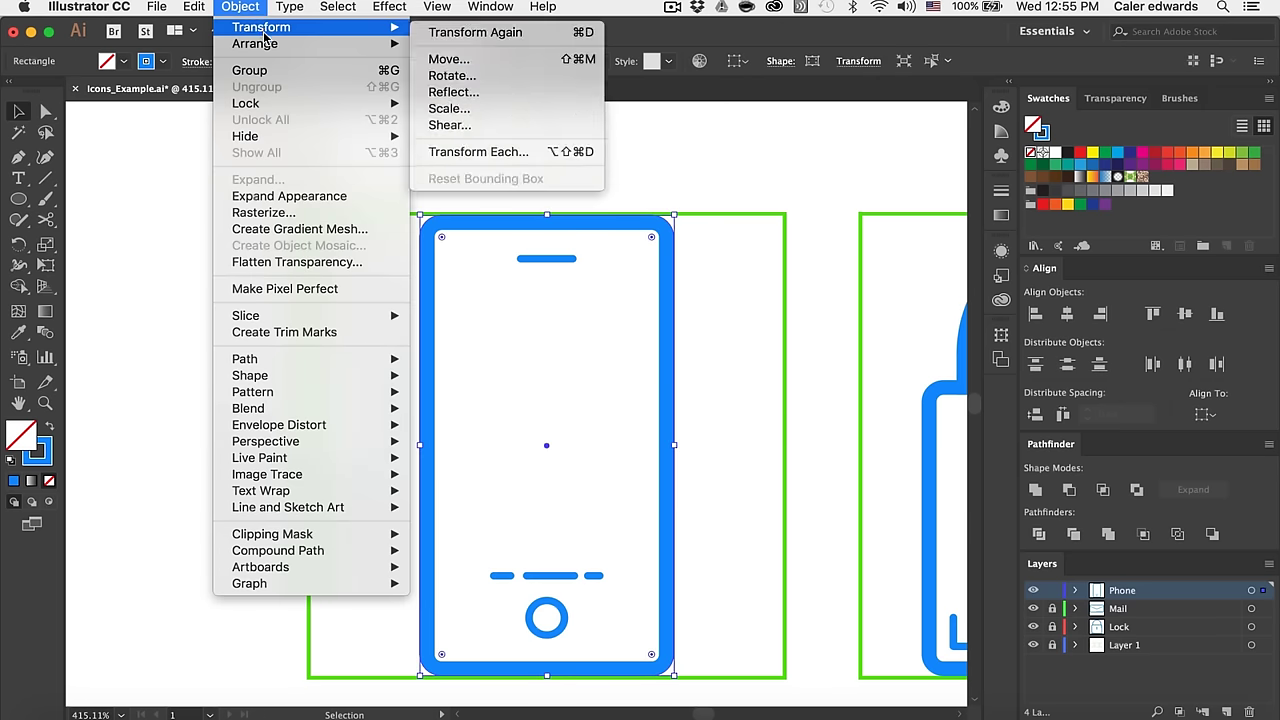
click(260, 196)
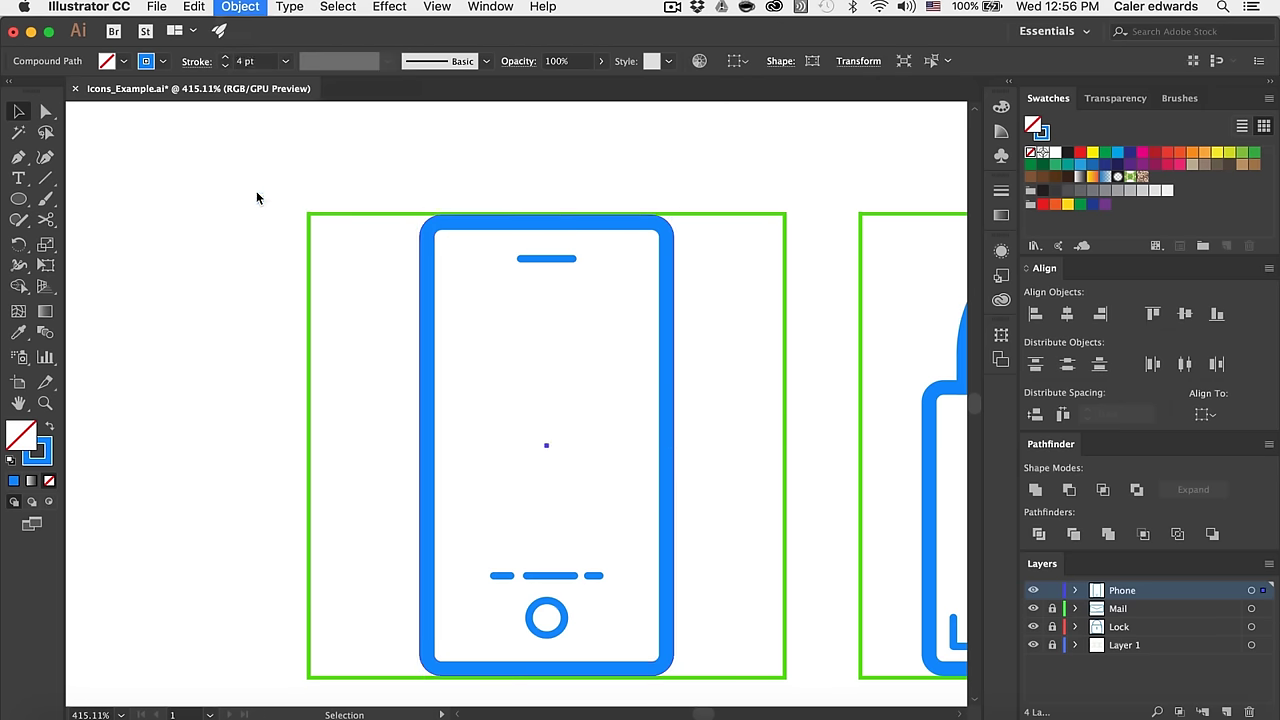
Step: Expand the fill and stroke of the speaker line, the three dashes and the home button together, and deselect them
click(566, 259)
shift+click(498, 575)
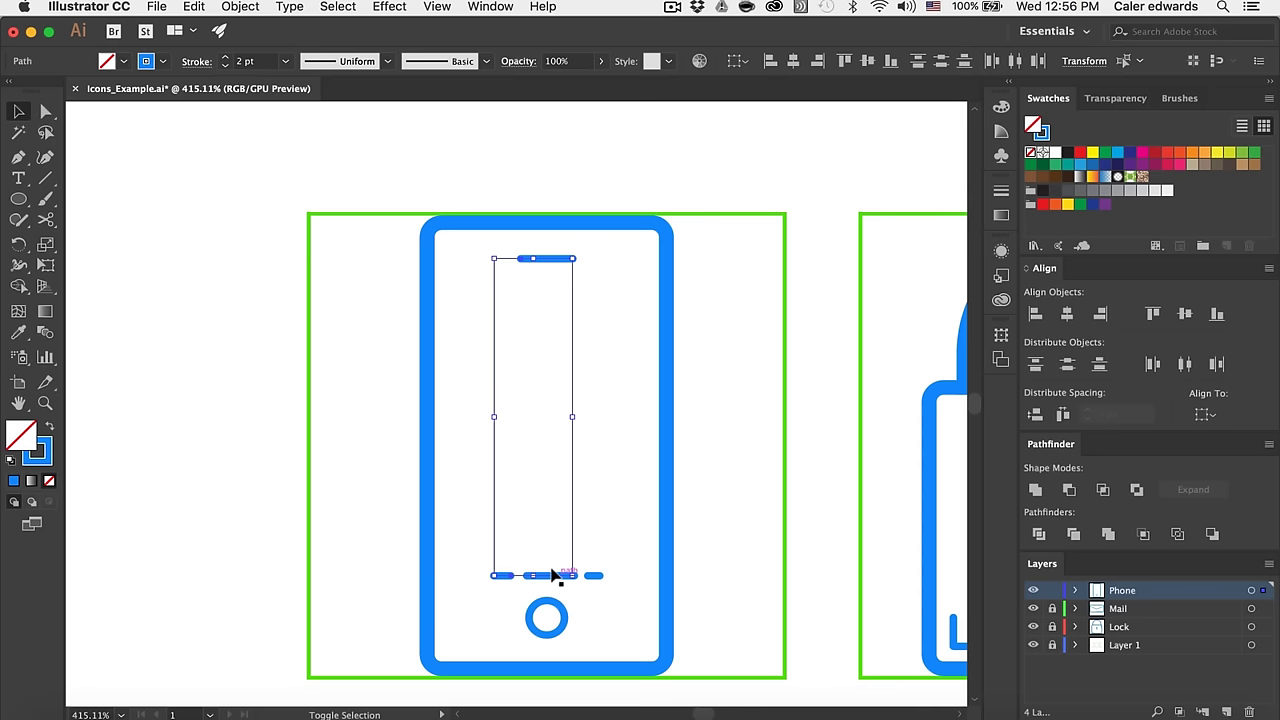
shift+click(551, 575)
shift+click(590, 575)
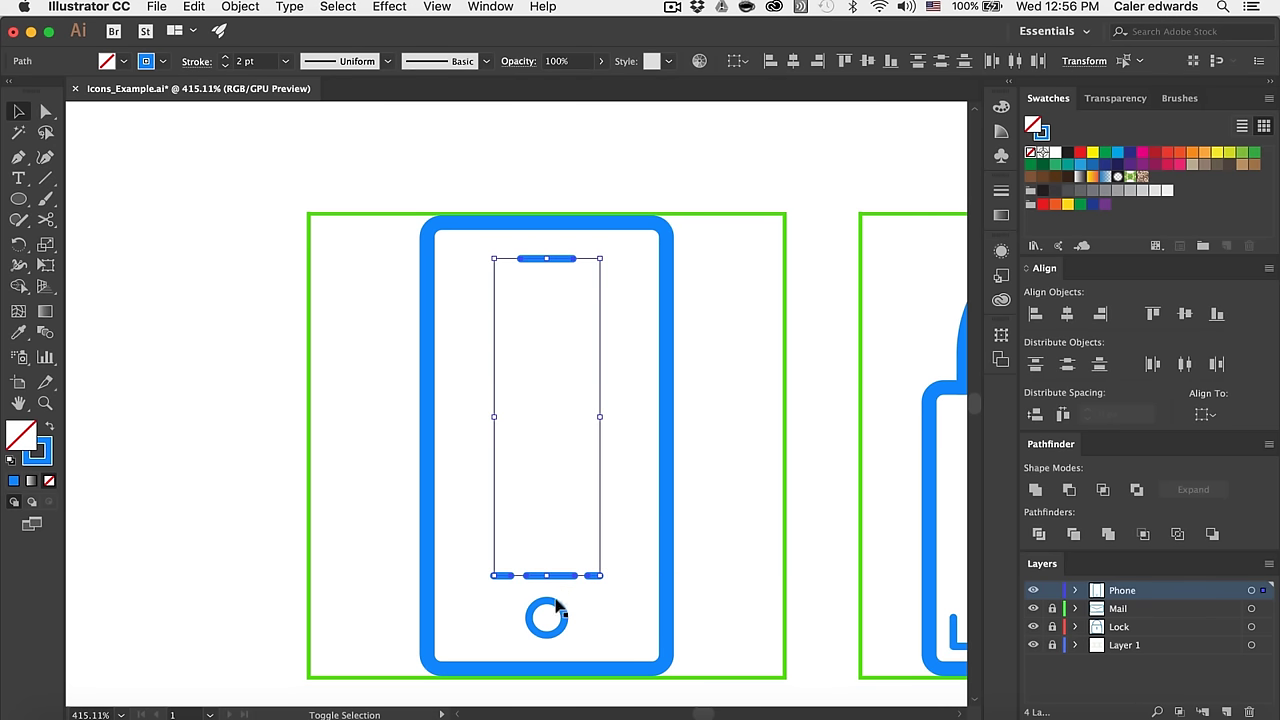
shift+click(560, 603)
click(228, 10)
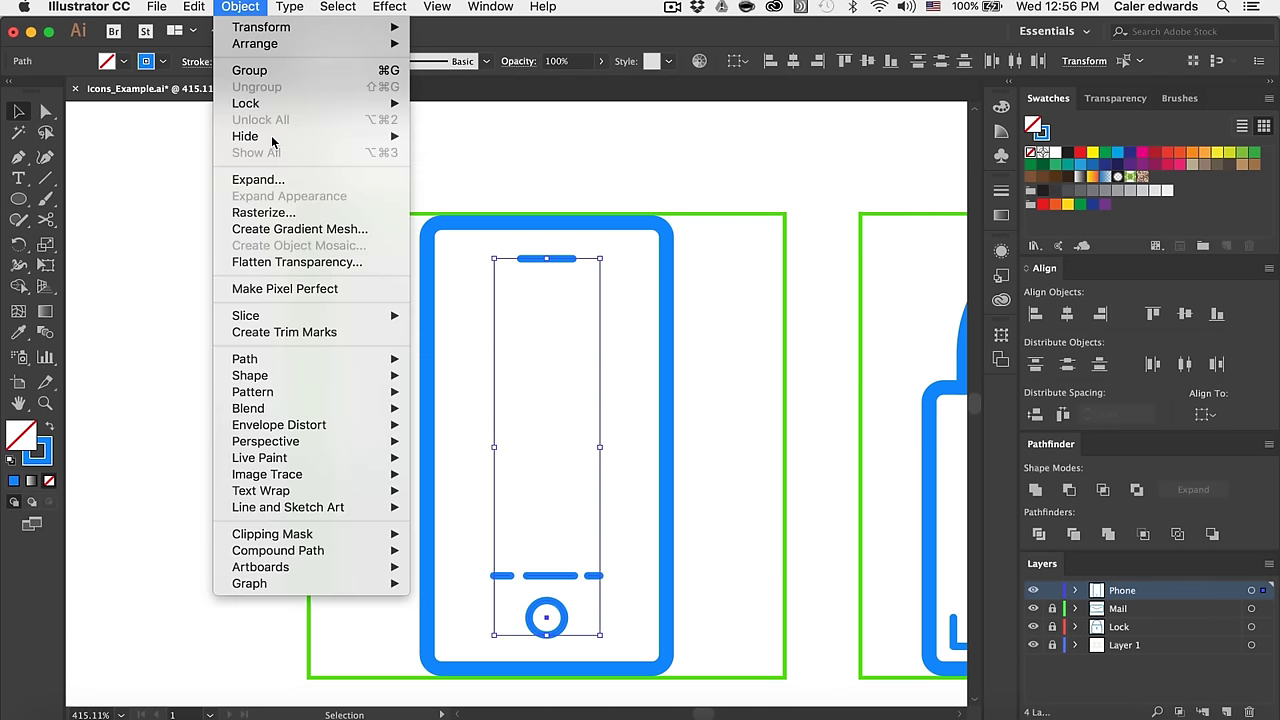
click(276, 183)
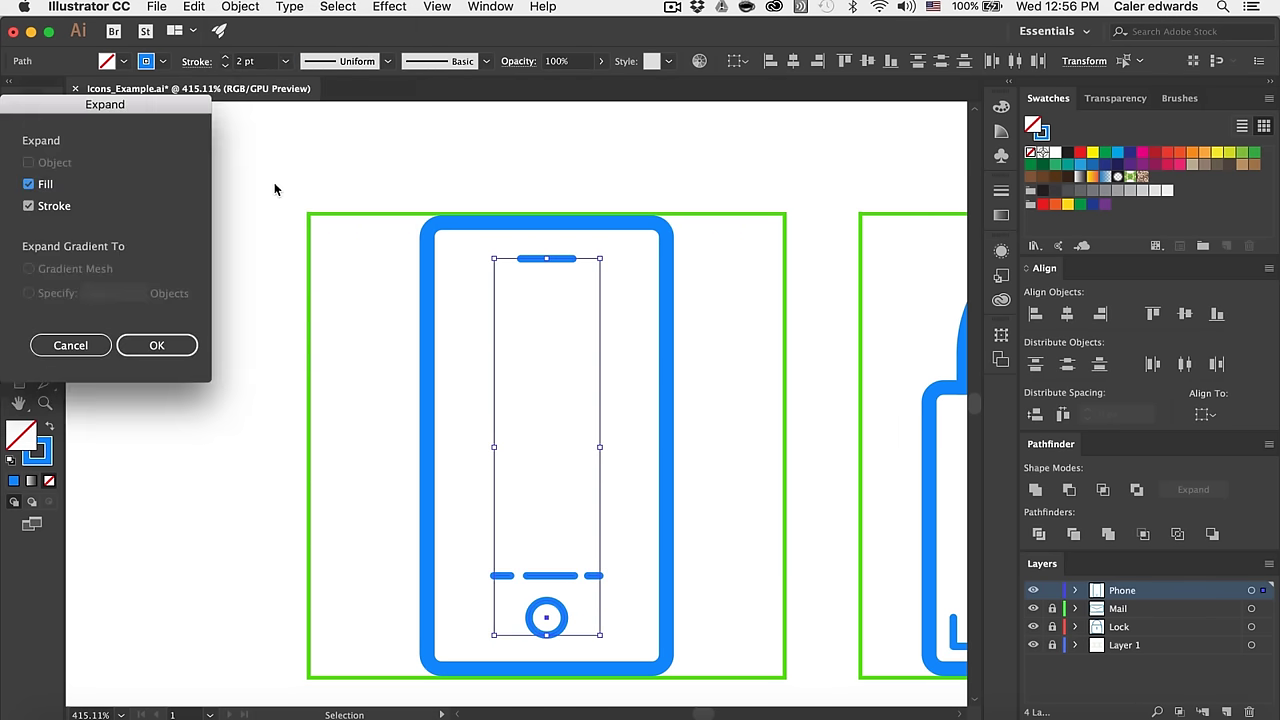
click(178, 345)
click(177, 354)
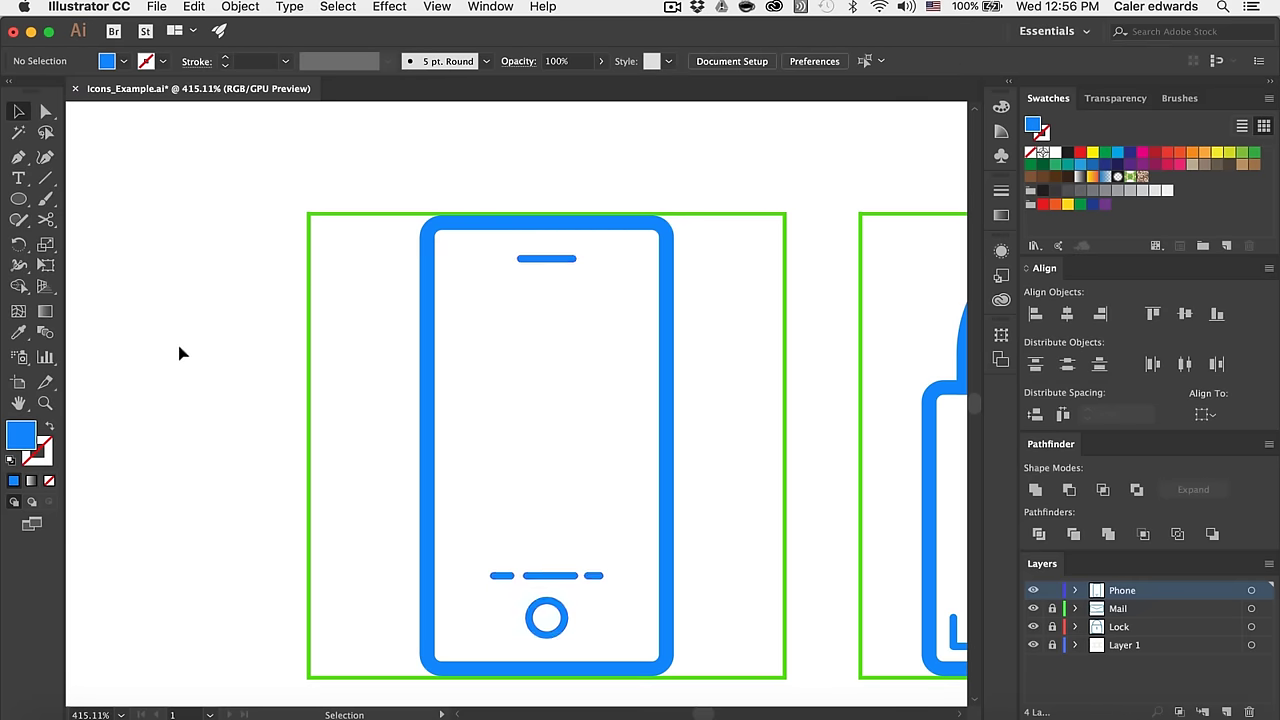
Step: Select all parts of the phone icon
key(super+0)
drag(510, 607, 294, 211)
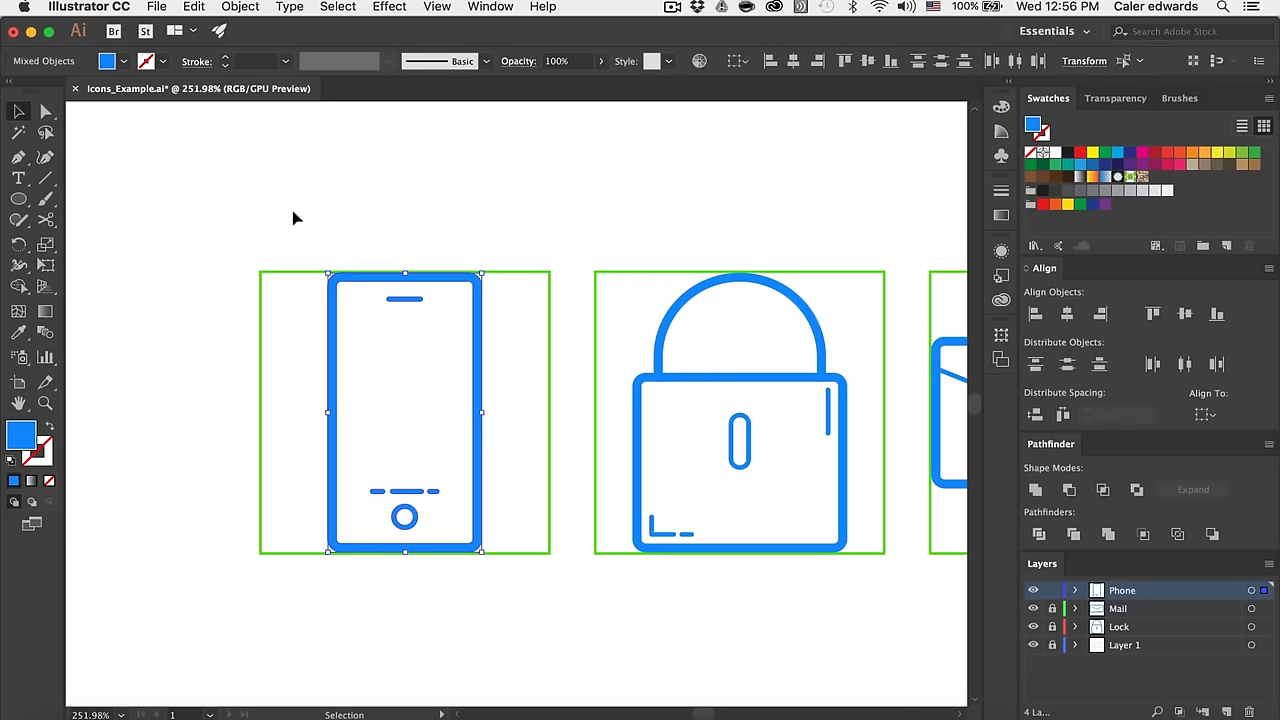